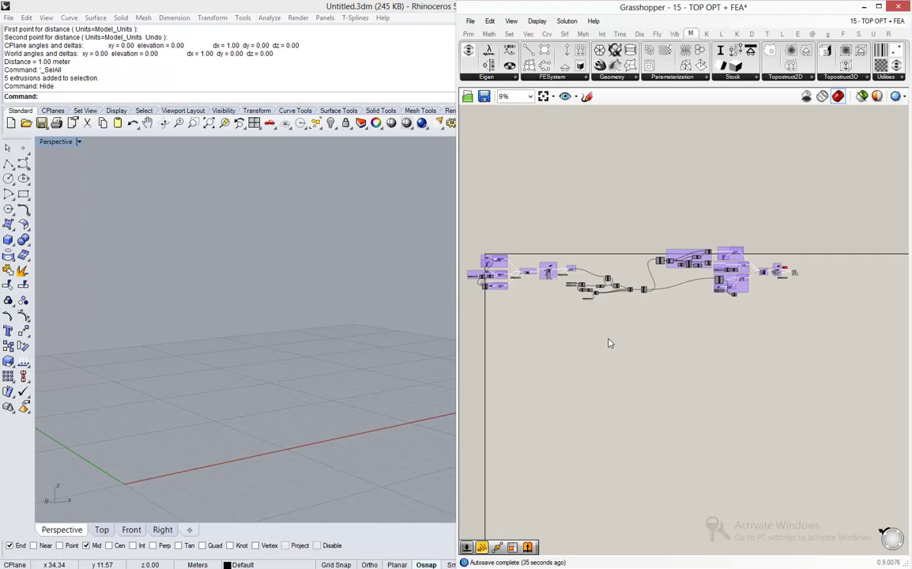
# Show the preview of the Brep that feeds the 3D Support Region and look at it in the perspective view.
pyautogui.scroll(-3, 640, 382)
pyautogui.scroll(7, 533, 315)
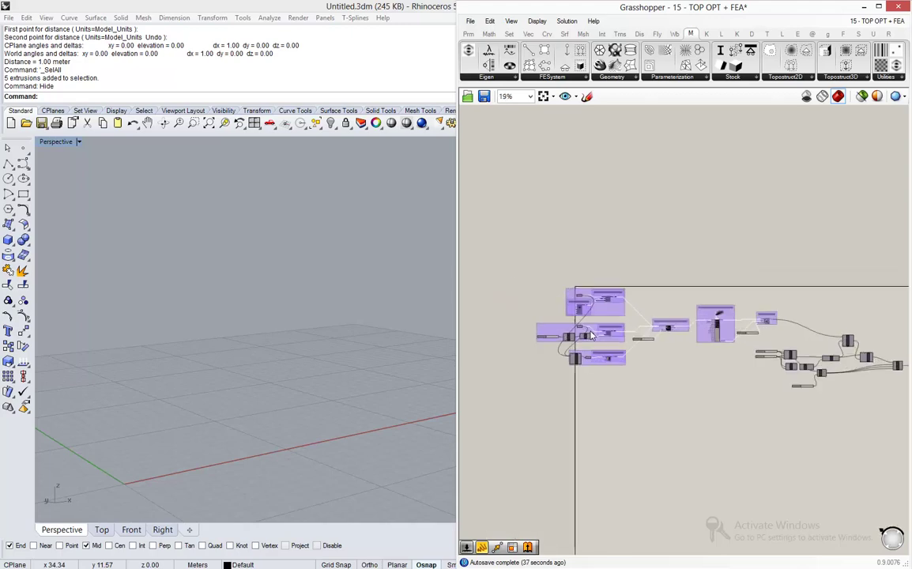
pyautogui.scroll(10, 591, 335)
pyautogui.middleClick(581, 292)
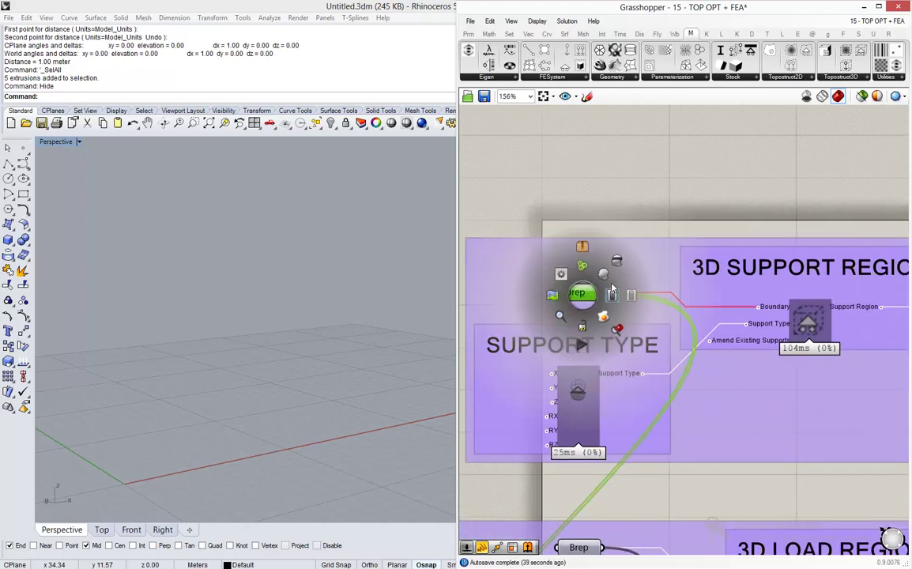
pyautogui.click(612, 293)
pyautogui.moveTo(279, 273); pyautogui.dragTo(337, 361, button='right')
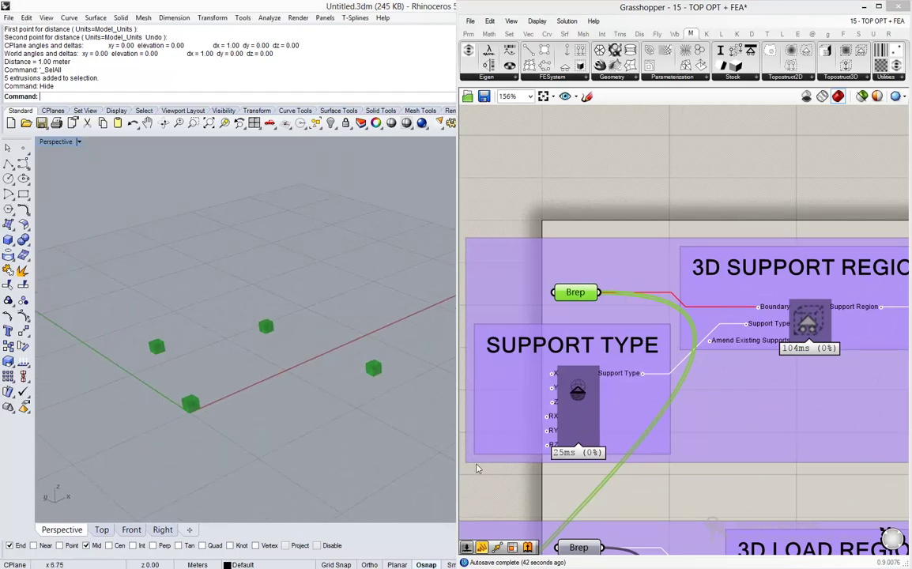
# Show the preview of the Brep that feeds the 3D Load Region and view the slab from several angles.
pyautogui.moveTo(586, 430); pyautogui.dragTo(618, 192, button='right')
pyautogui.middleClick(617, 309)
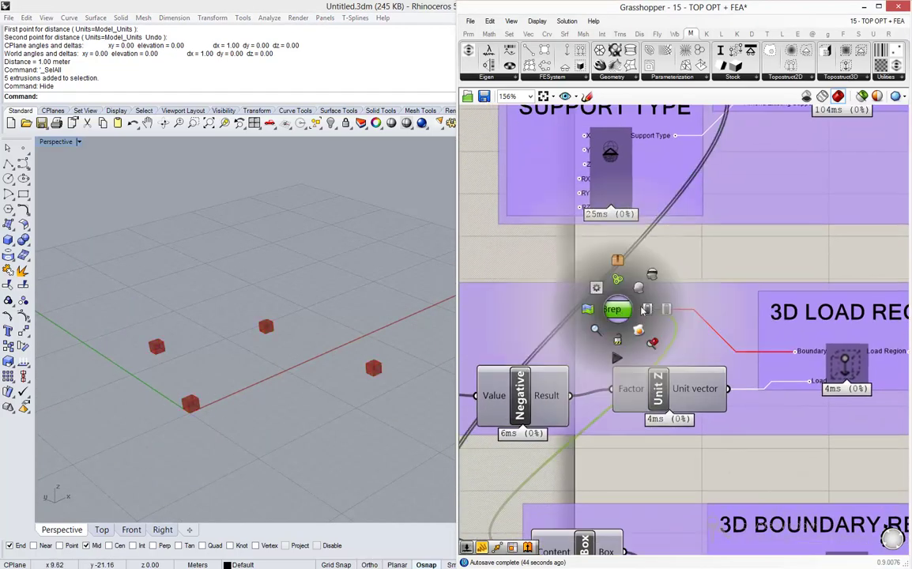
pyautogui.click(638, 294)
pyautogui.moveTo(271, 325); pyautogui.dragTo(287, 338, button='right')
pyautogui.moveTo(324, 247); pyautogui.dragTo(234, 254, button='right')
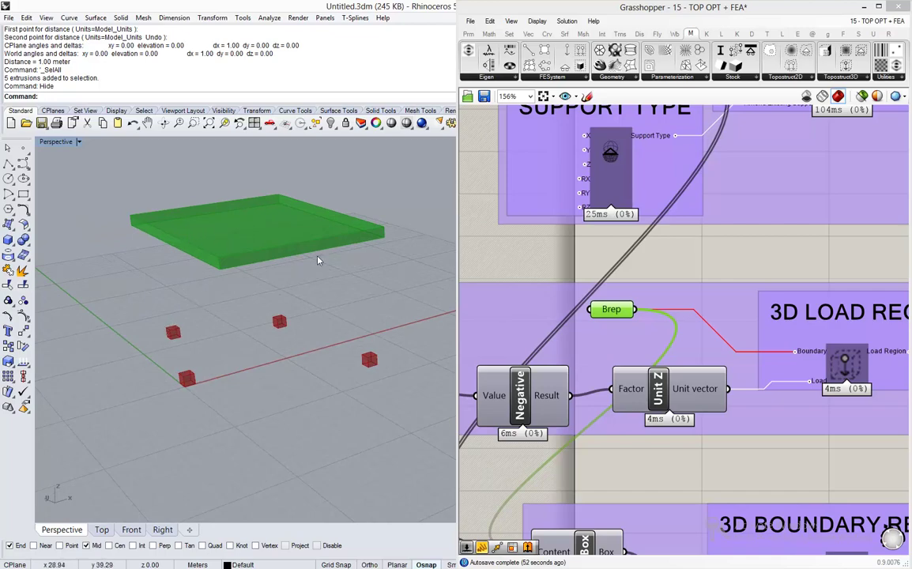
pyautogui.moveTo(319, 260); pyautogui.dragTo(331, 238, button='right')
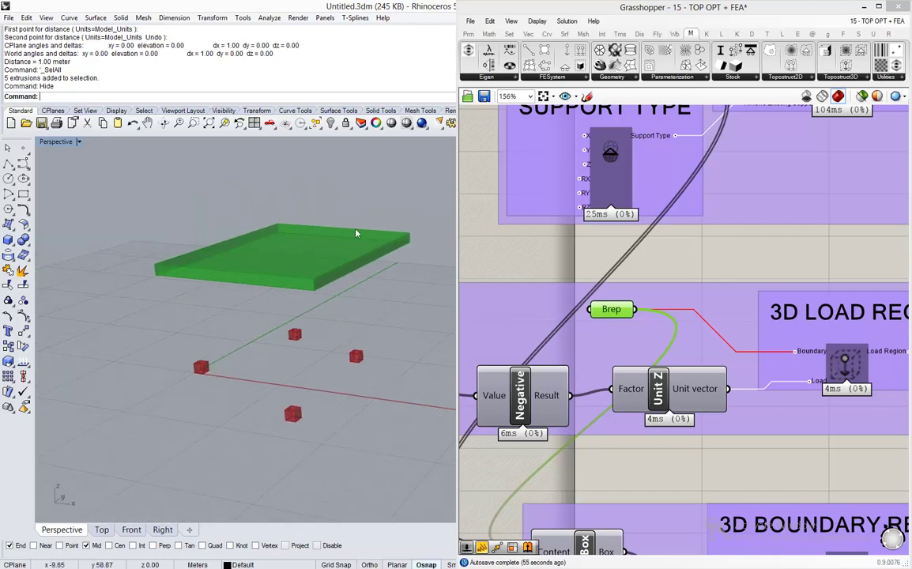
# Turn on the preview of the 3D Iso Mesh component that follows the Topostruct 3D Solver.
pyautogui.click(695, 460)
pyautogui.scroll(-7, 622, 251)
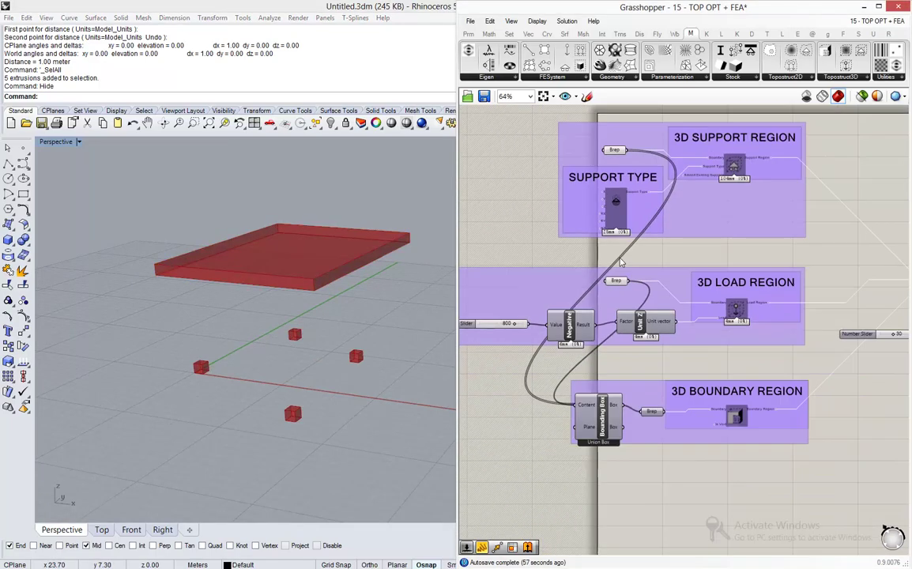
pyautogui.scroll(3, 850, 268)
pyautogui.scroll(2, 853, 273)
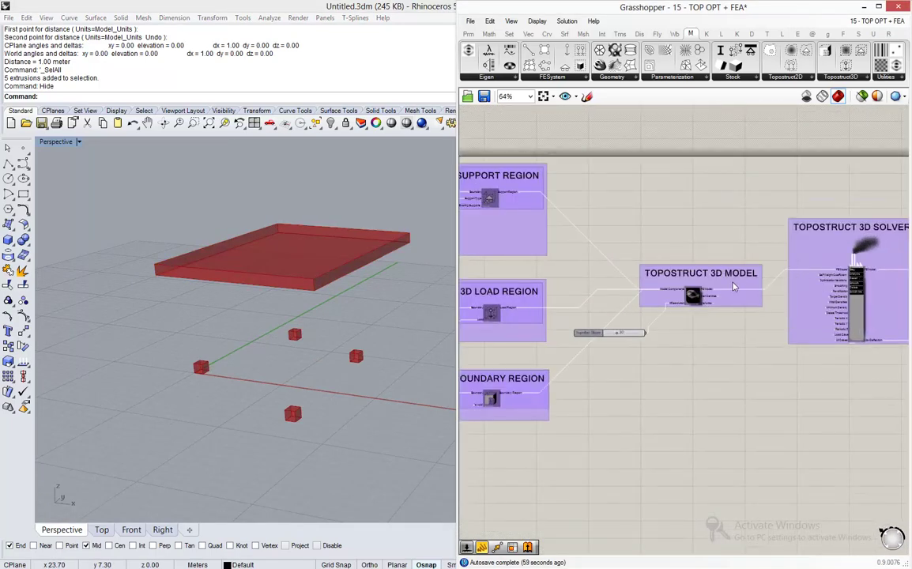
pyautogui.moveTo(806, 276); pyautogui.dragTo(579, 295, button='right')
pyautogui.scroll(5, 791, 295)
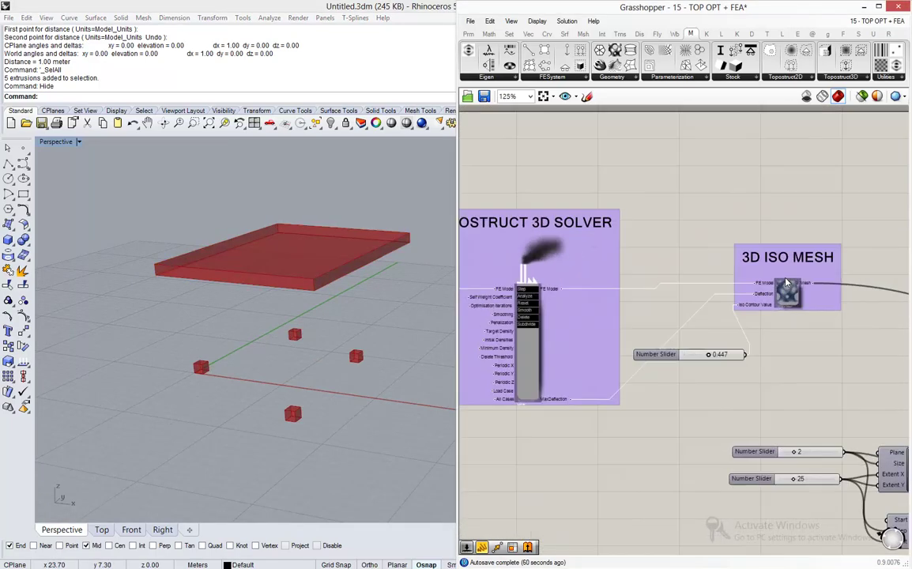
pyautogui.middleClick(791, 297)
pyautogui.click(815, 273)
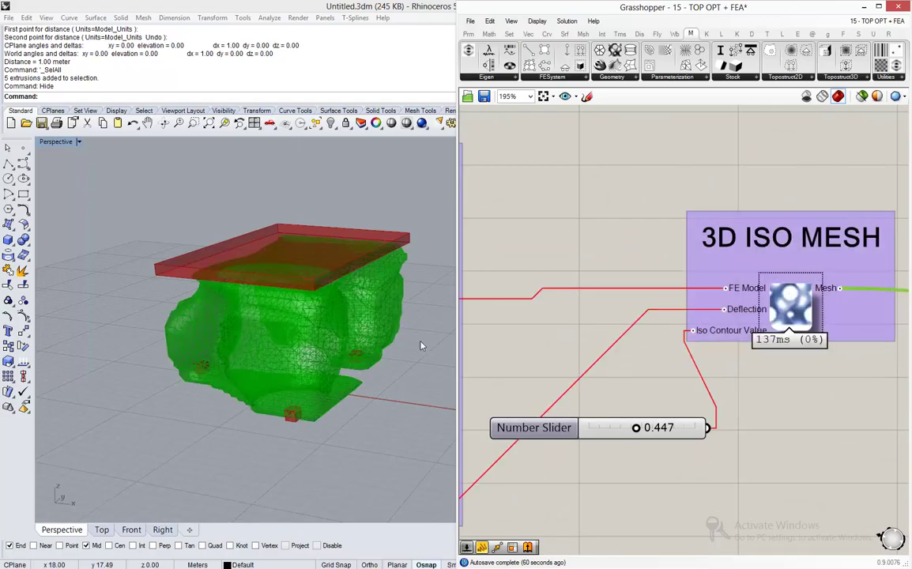
# Examine the optimised iso mesh between the load slab and the four supports from several sides.
pyautogui.scroll(6, 392, 293)
pyautogui.moveTo(393, 291); pyautogui.dragTo(411, 269, button='right')
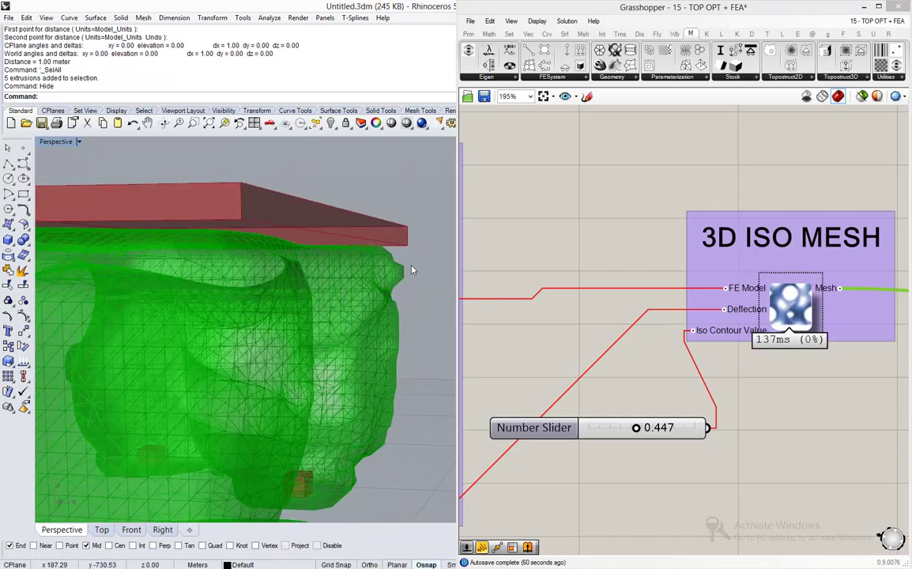
pyautogui.scroll(-5, 341, 309)
pyautogui.scroll(5, 341, 308)
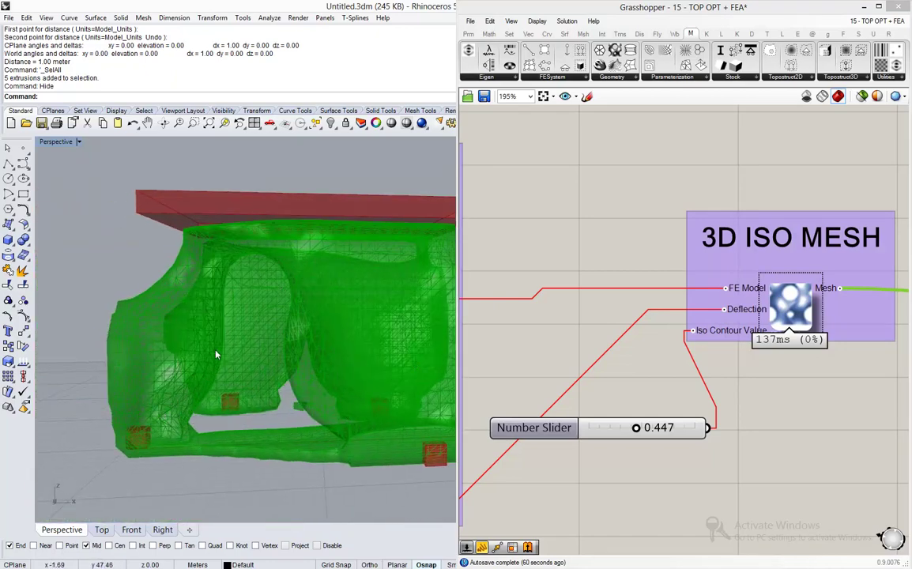
pyautogui.moveTo(176, 379); pyautogui.dragTo(287, 359, button='right')
pyautogui.scroll(-7, 312, 339)
pyautogui.scroll(2, 313, 338)
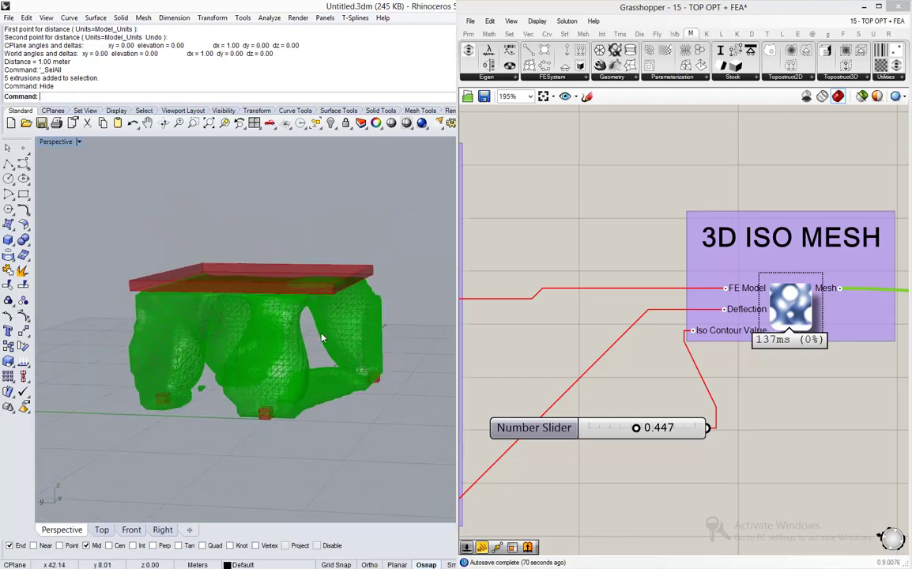
# Turn on the preview of the Center Box component that follows the Cull Pattern, and clear the selection.
pyautogui.click(609, 385)
pyautogui.scroll(-5, 563, 377)
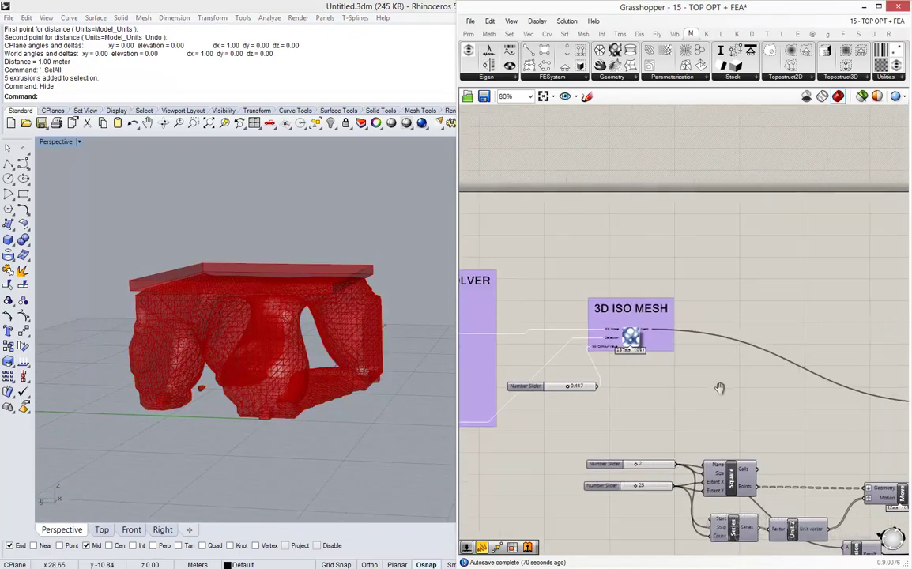
pyautogui.moveTo(718, 386); pyautogui.dragTo(581, 370, button='right')
pyautogui.scroll(-2, 581, 371)
pyautogui.scroll(4, 864, 450)
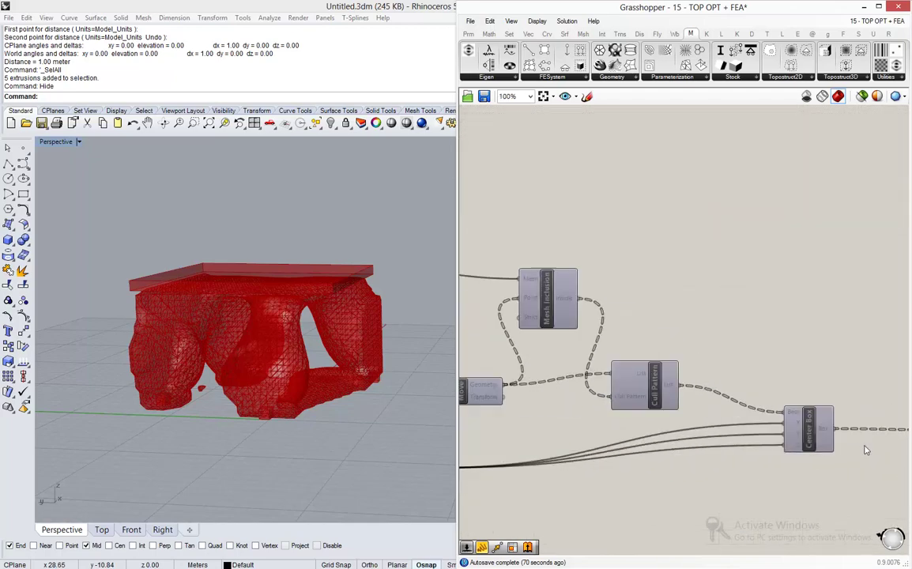
pyautogui.scroll(2, 805, 432)
pyautogui.click(805, 430)
pyautogui.middleClick(805, 428)
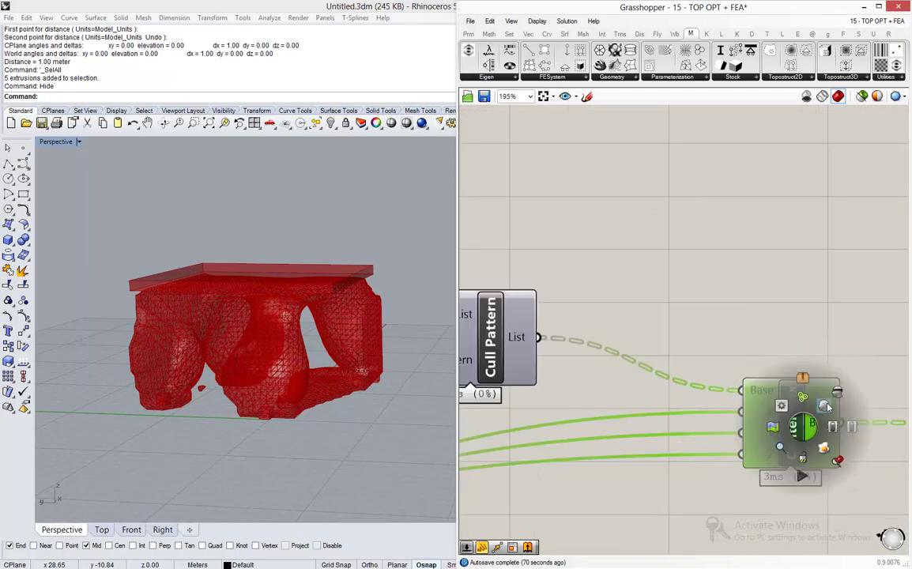
pyautogui.click(826, 406)
pyautogui.click(809, 343)
# Hide the previews of the 3D Iso Mesh and the grid components preceding the Center Box, and view the remaining boxes.
pyautogui.scroll(-8, 796, 386)
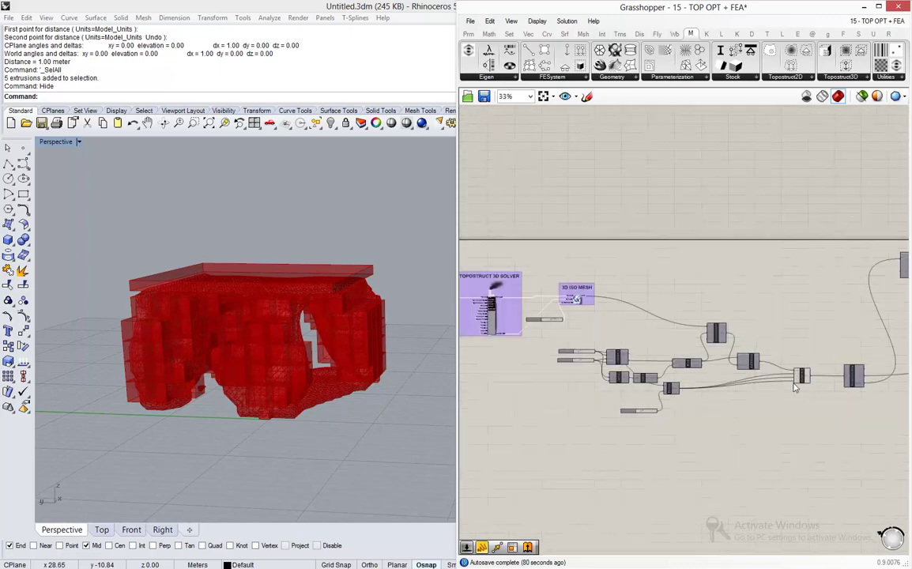
pyautogui.moveTo(749, 431); pyautogui.dragTo(534, 248)
pyautogui.middleClick(578, 250)
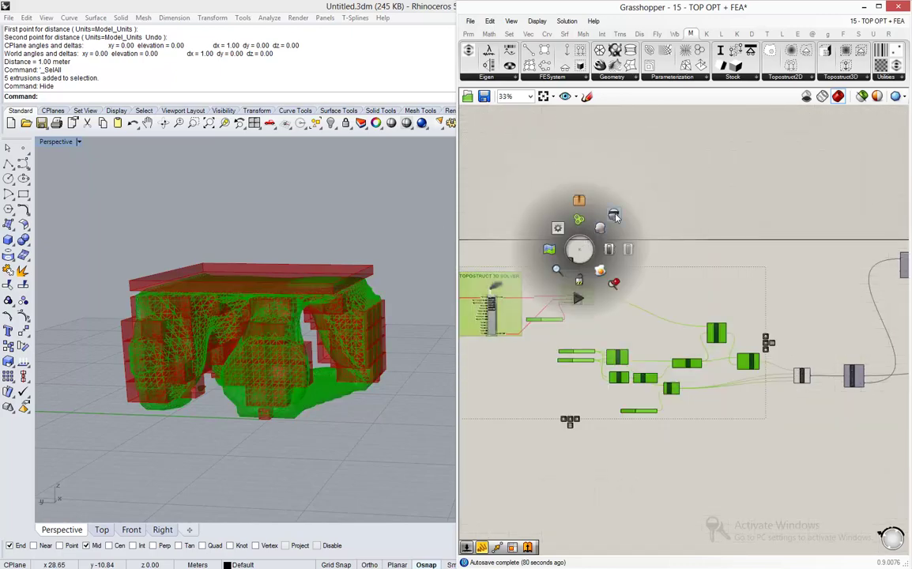
pyautogui.click(614, 217)
pyautogui.moveTo(332, 316); pyautogui.dragTo(271, 305, button='right')
# Hide the previews of the support and load region inputs together with the other components upstream of the Center Box.
pyautogui.click(537, 417)
pyautogui.scroll(-5, 733, 372)
pyautogui.moveTo(701, 431); pyautogui.dragTo(532, 302)
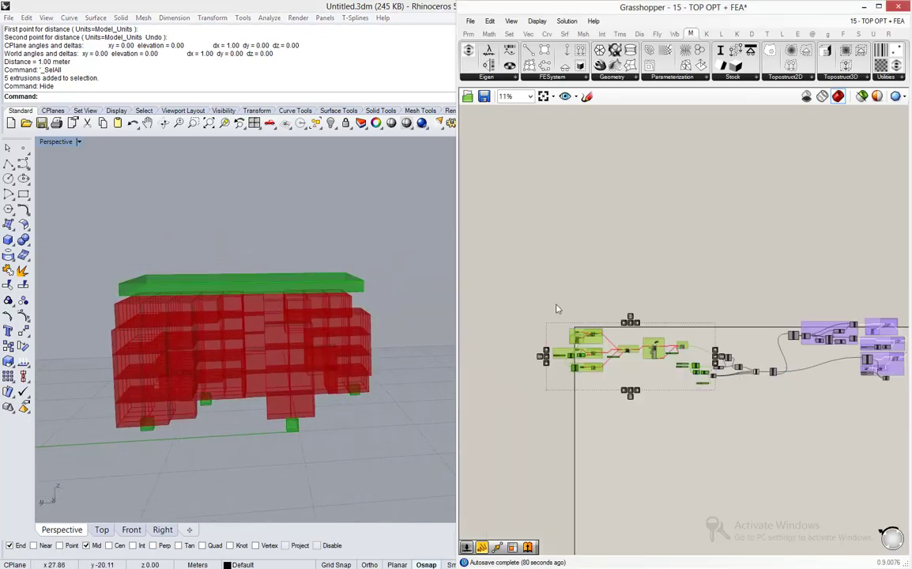
pyautogui.middleClick(556, 308)
pyautogui.click(569, 246)
# Turn on the preview of the removeDuplicatePts component to show the unique corner points of the boxes.
pyautogui.scroll(4, 830, 371)
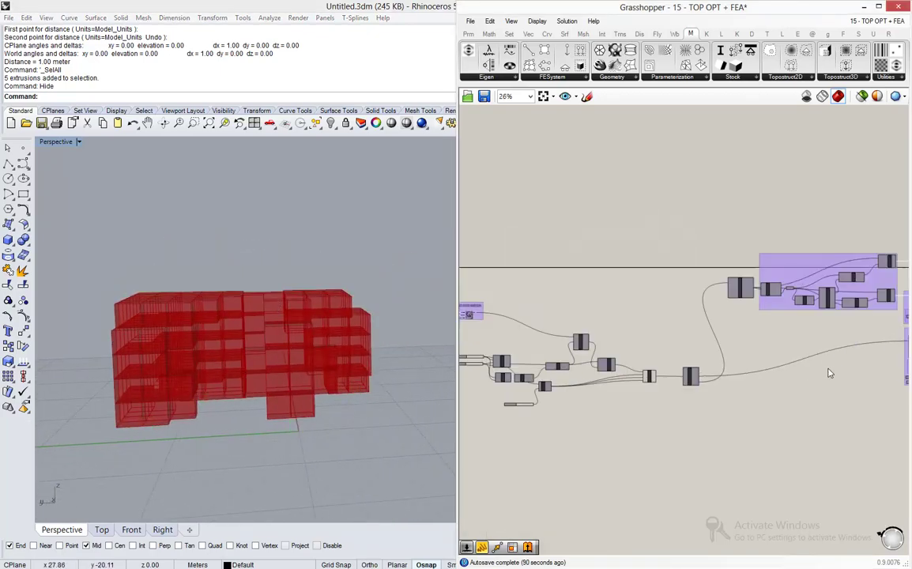
pyautogui.scroll(8, 755, 295)
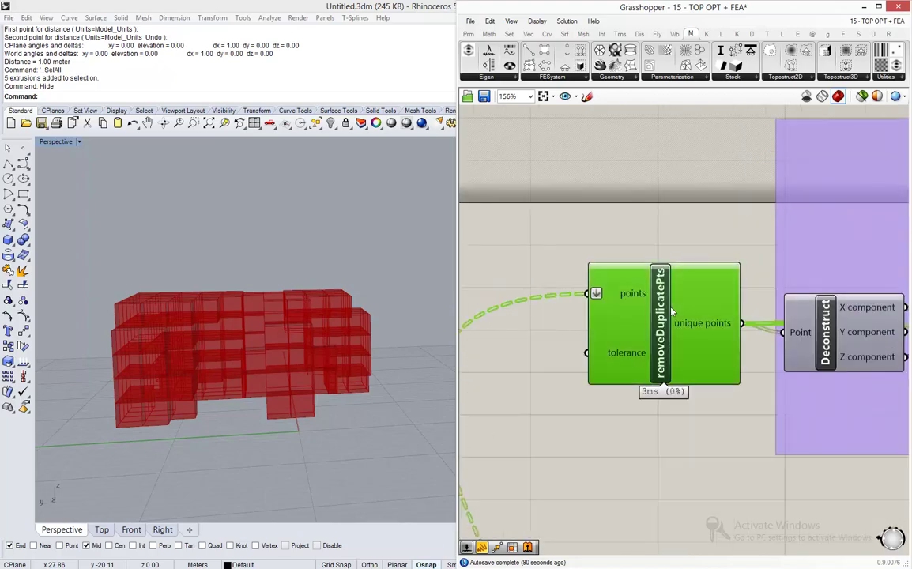
pyautogui.middleClick(671, 312)
pyautogui.click(689, 291)
# Hide the previews of the Center Box and the adjacent deconstruct component, and view the points on their own.
pyautogui.scroll(-6, 723, 271)
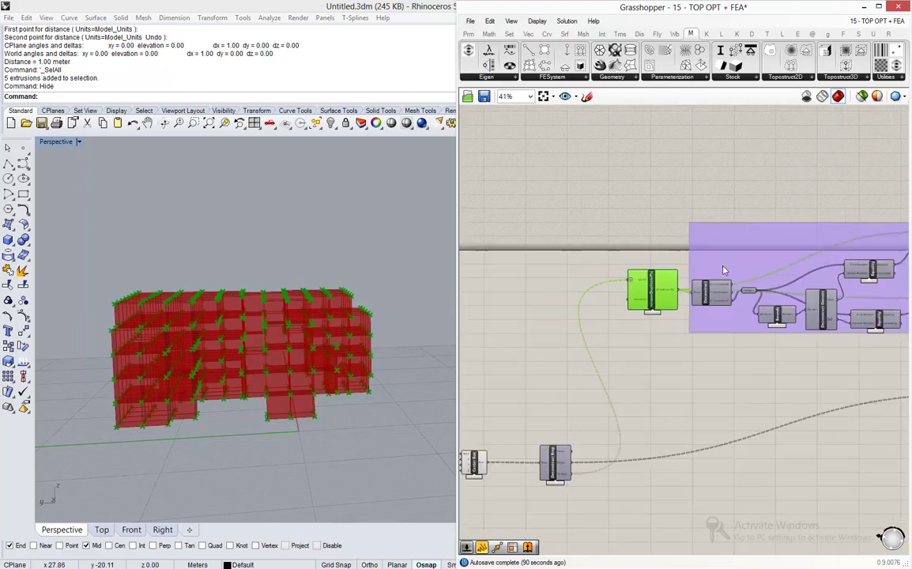
pyautogui.scroll(-2, 724, 270)
pyautogui.moveTo(646, 432); pyautogui.dragTo(537, 339)
pyautogui.middleClick(543, 339)
pyautogui.click(580, 306)
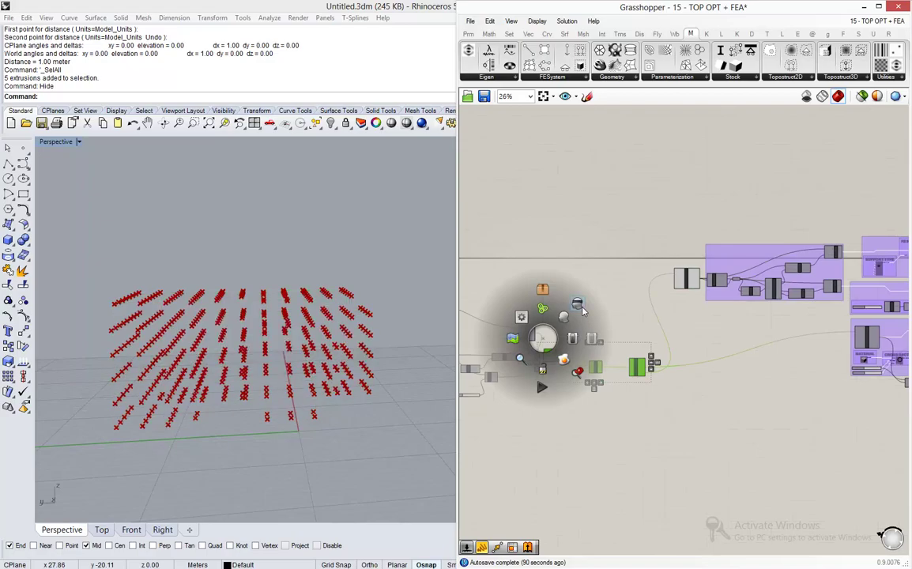
pyautogui.moveTo(269, 312); pyautogui.dragTo(411, 352, button='right')
# Turn on the preview of the Cull Pattern component that supplies the FE Point Support points.
pyautogui.moveTo(696, 334); pyautogui.dragTo(515, 339, button='right')
pyautogui.scroll(8, 648, 269)
pyautogui.middleClick(650, 266)
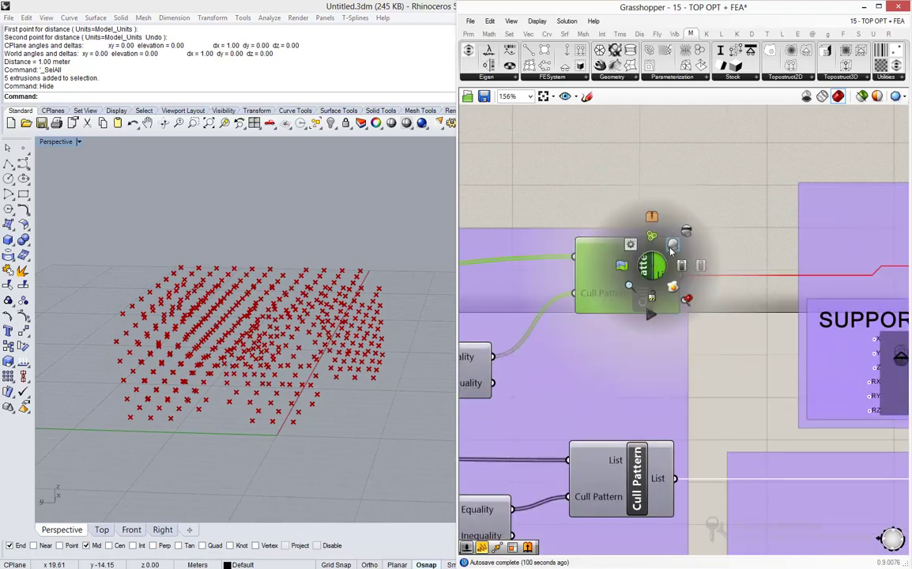
pyautogui.click(671, 249)
# Hide the previews of removeDuplicatePts and the sorting components so only the support points are drawn.
pyautogui.scroll(-7, 746, 274)
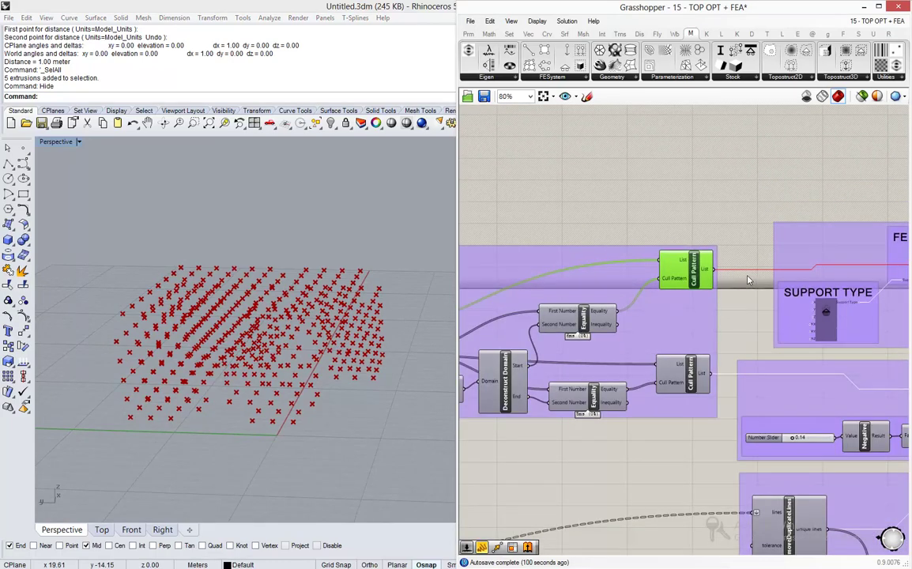
pyautogui.moveTo(672, 372); pyautogui.dragTo(466, 266)
pyautogui.middleClick(522, 271)
pyautogui.click(556, 239)
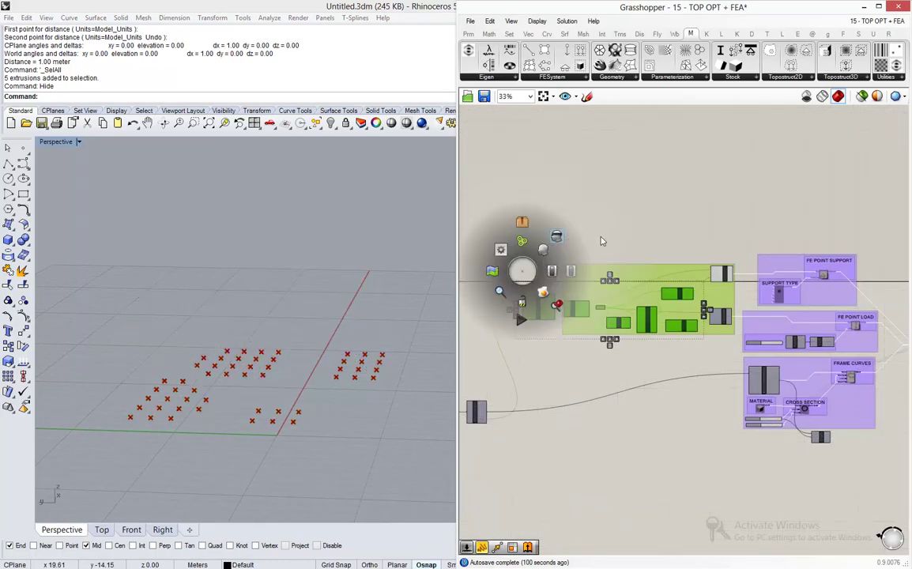
# Turn on the preview of the Cull Pattern component that supplies the FE Point Load points.
pyautogui.scroll(5, 721, 324)
pyautogui.middleClick(721, 323)
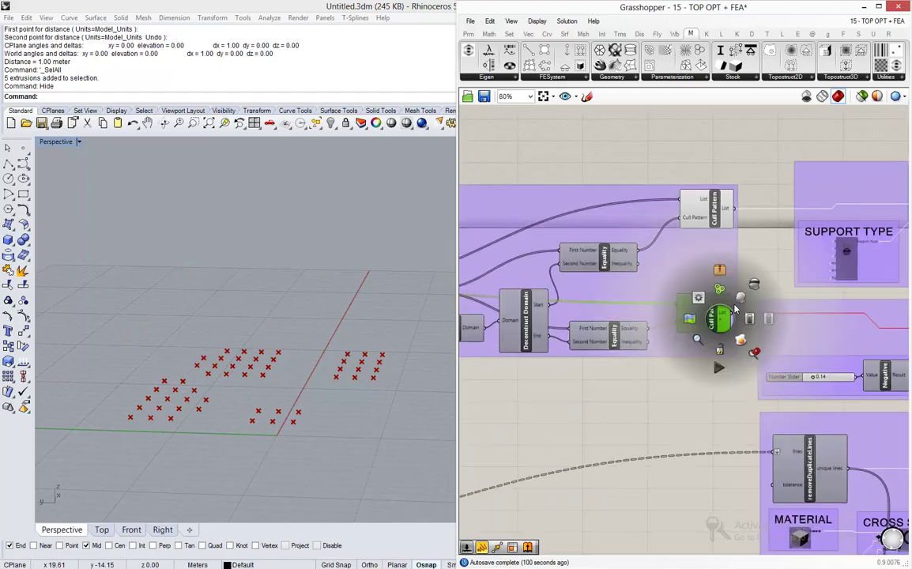
pyautogui.click(740, 301)
pyautogui.scroll(-3, 599, 298)
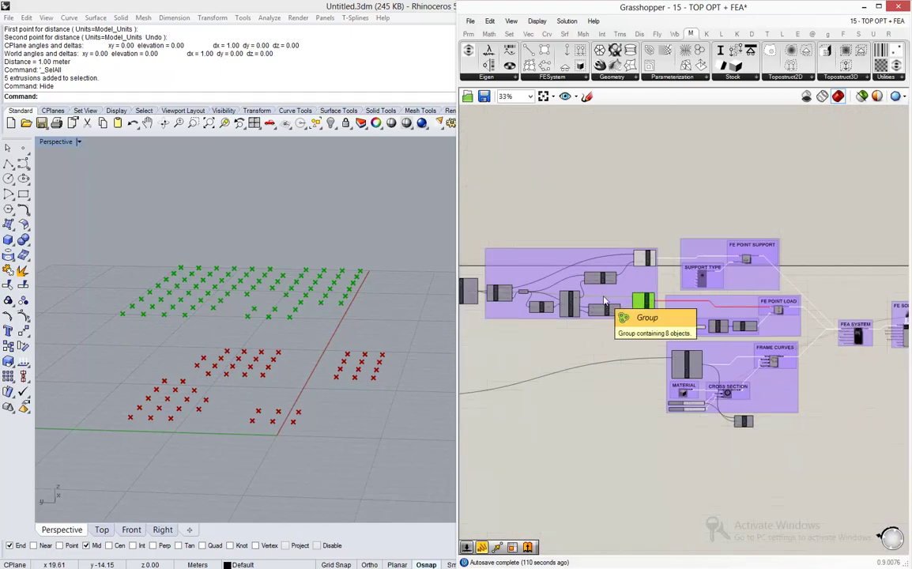
# Turn on the preview of the removeDuplicateLines component that feeds Frame Curves and view the line frame.
pyautogui.scroll(5, 642, 334)
pyautogui.middleClick(641, 332)
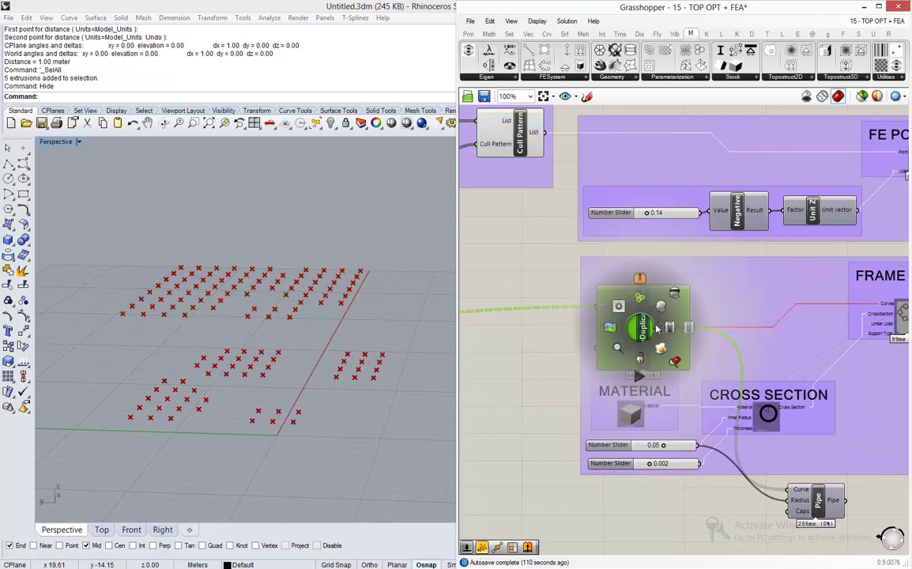
pyautogui.click(663, 310)
pyautogui.moveTo(275, 341); pyautogui.dragTo(221, 343, button='right')
pyautogui.scroll(-5, 229, 340)
pyautogui.scroll(4, 332, 296)
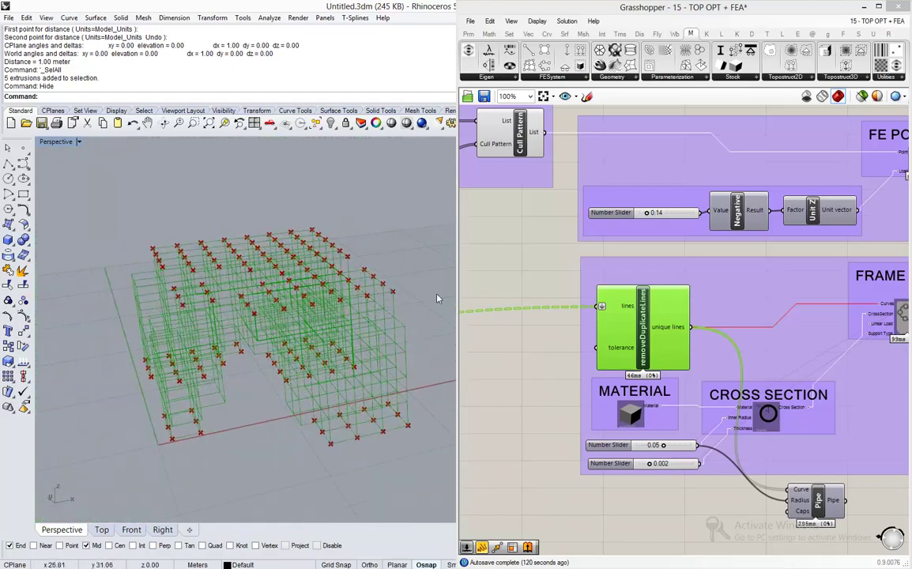
# Turn on the preview of the deflection display component connected to the FE Solver and inspect the frame from several angles.
pyautogui.rightClick(795, 326)
pyautogui.click(783, 335)
pyautogui.scroll(-5, 774, 335)
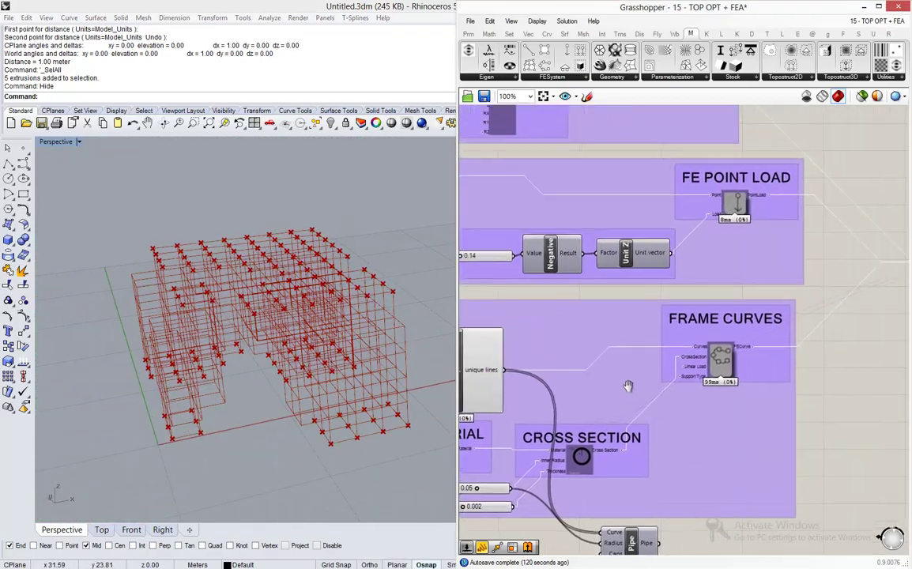
pyautogui.scroll(-1, 603, 335)
pyautogui.scroll(9, 843, 319)
pyautogui.moveTo(837, 320); pyautogui.dragTo(606, 352, button='right')
pyautogui.scroll(-2, 605, 351)
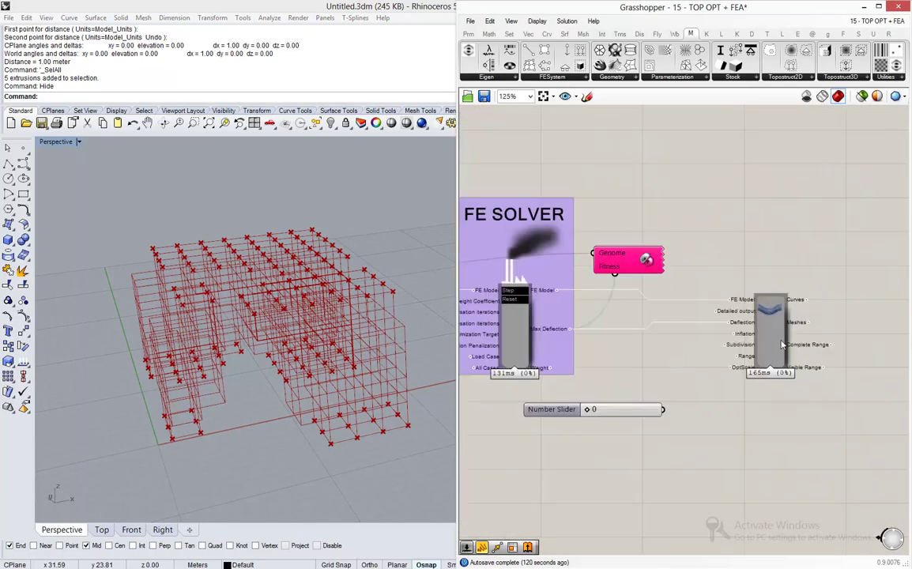
pyautogui.scroll(3, 780, 337)
pyautogui.middleClick(779, 336)
pyautogui.click(801, 314)
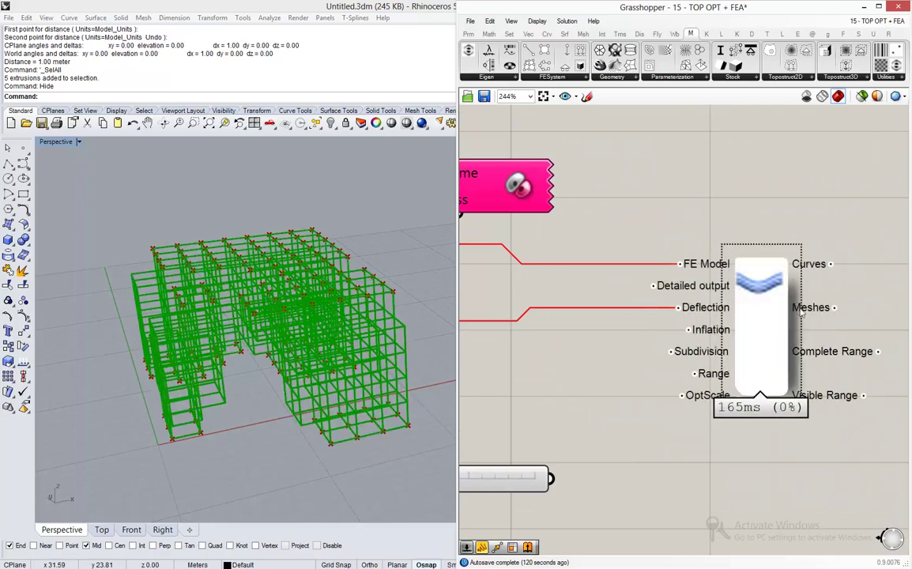
pyautogui.moveTo(411, 363); pyautogui.dragTo(342, 360, button='right')
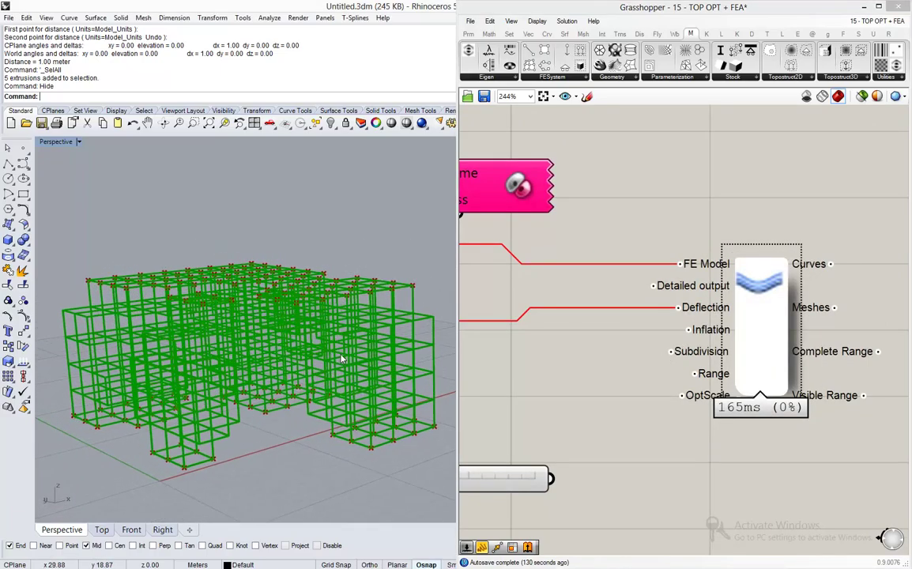
pyautogui.scroll(3, 245, 353)
pyautogui.moveTo(222, 348); pyautogui.dragTo(257, 330, button='right')
pyautogui.scroll(-3, 256, 330)
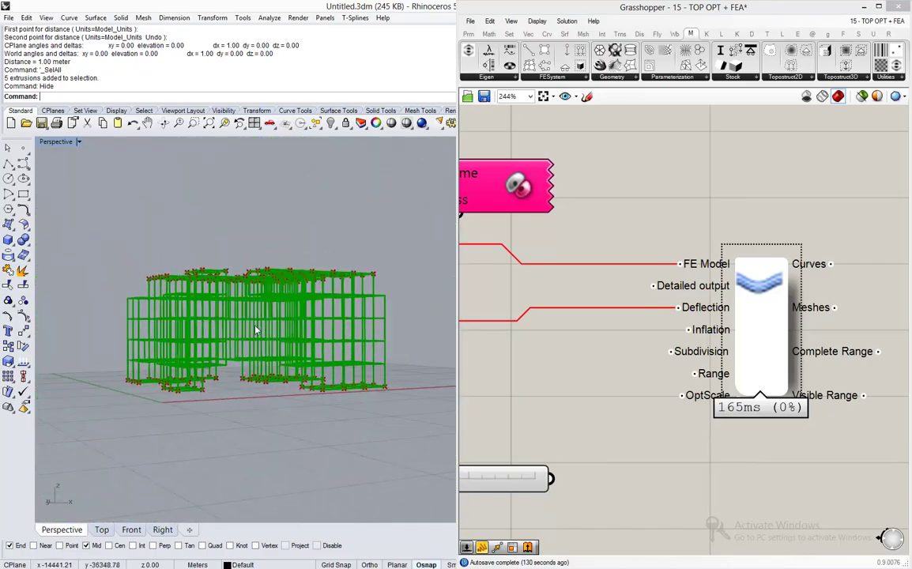
# Start a new, empty Grasshopper definition.
pyautogui.scroll(1, 254, 330)
pyautogui.click(612, 397)
pyautogui.scroll(-4, 771, 400)
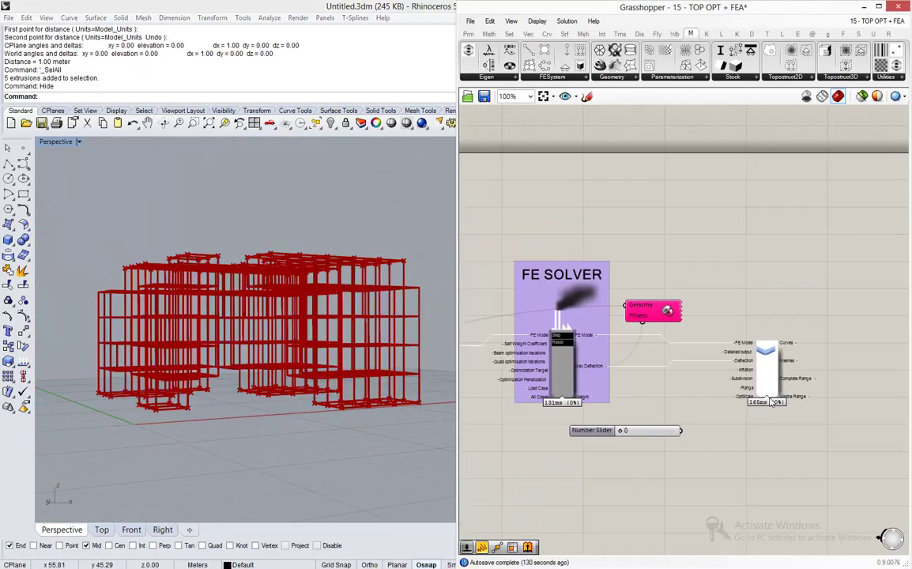
pyautogui.click(472, 21)
pyautogui.click(499, 33)
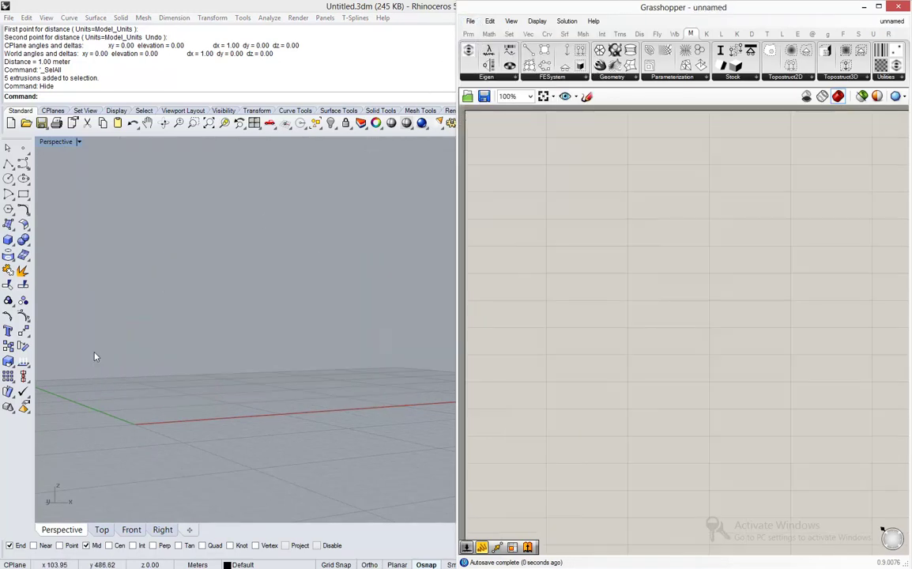
# Fit the Rhino window into the free half of the screen beside Grasshopper and show the ground grid around the origin.
pyautogui.moveTo(213, 361); pyautogui.dragTo(209, 414, button='right')
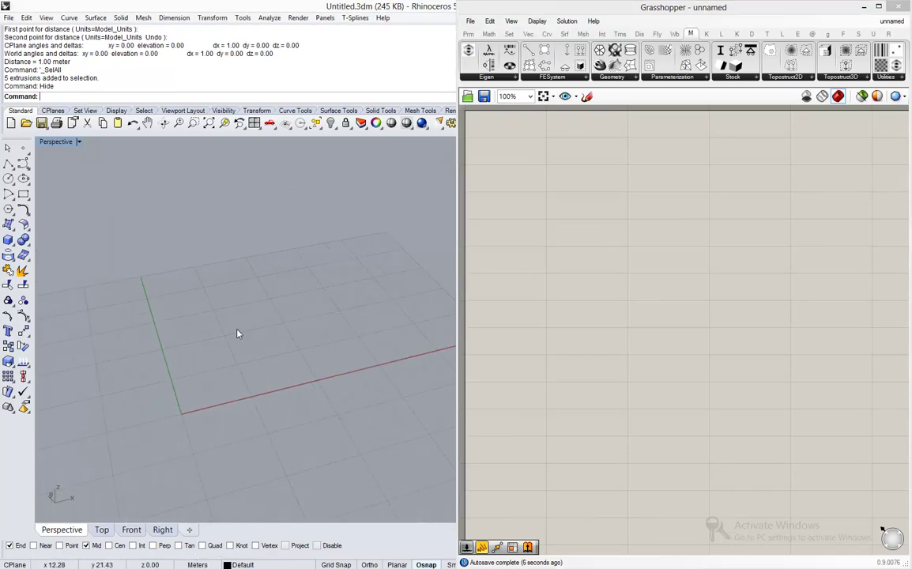
pyautogui.moveTo(346, 4); pyautogui.dragTo(1, 159)
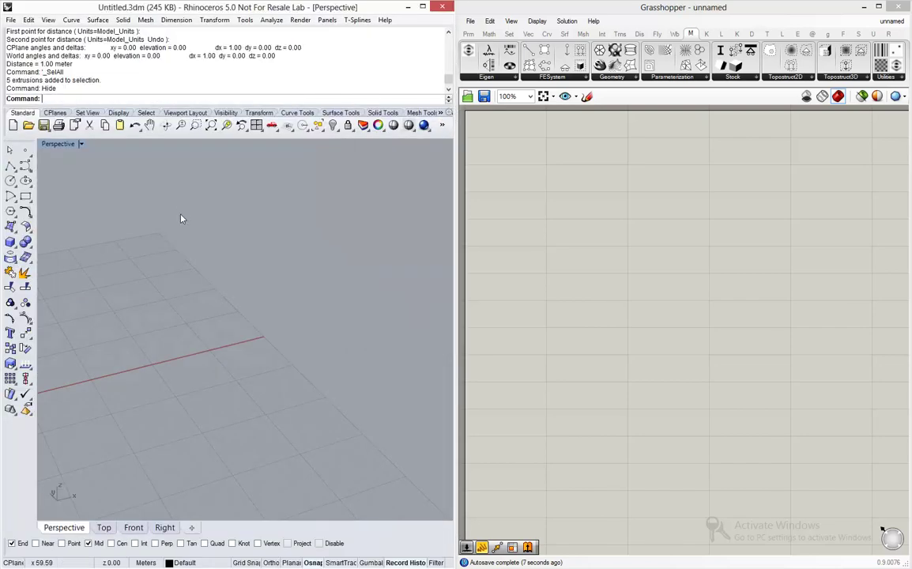
pyautogui.moveTo(329, 297); pyautogui.dragTo(133, 319, button='right')
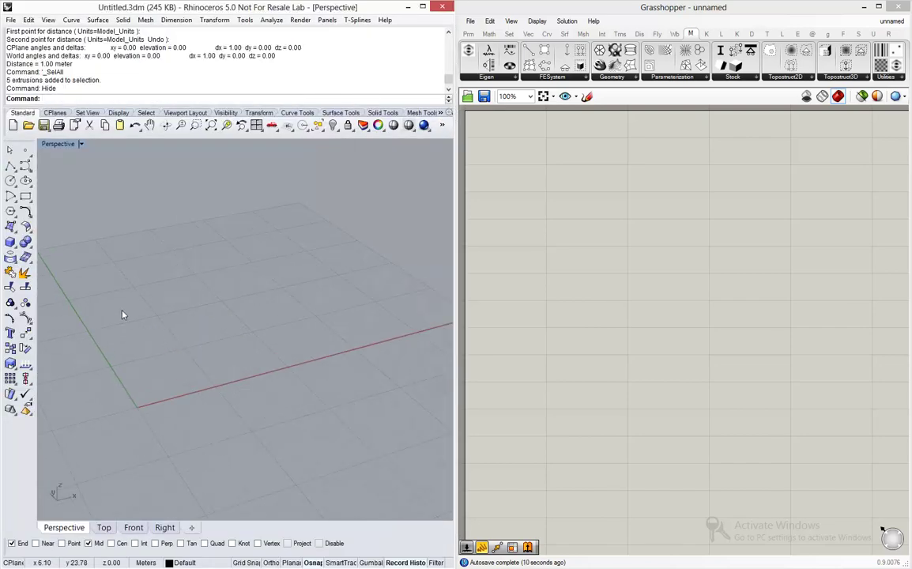
# Create a 1 × 1 × 1 m box on the ground plane, just off the Y axis near the origin.
pyautogui.click(9, 242)
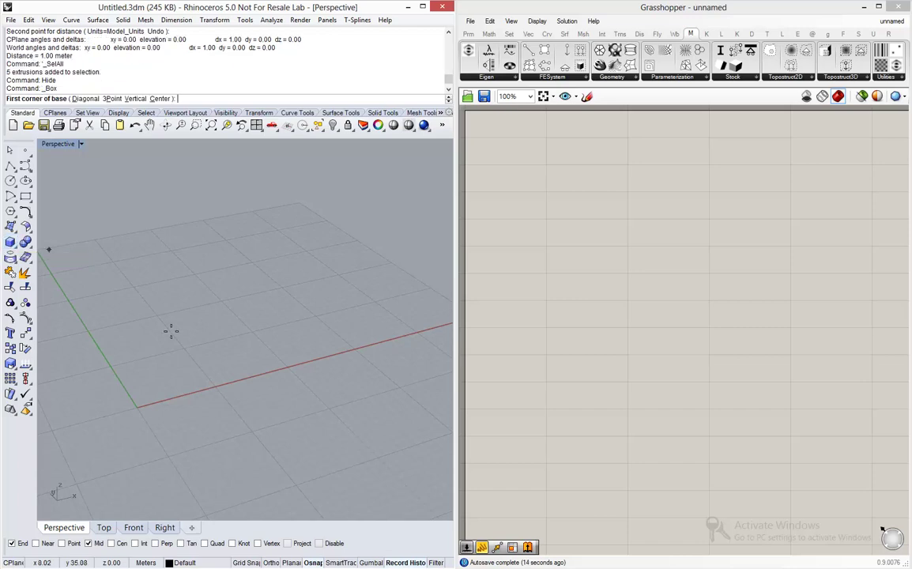
pyautogui.click(134, 353)
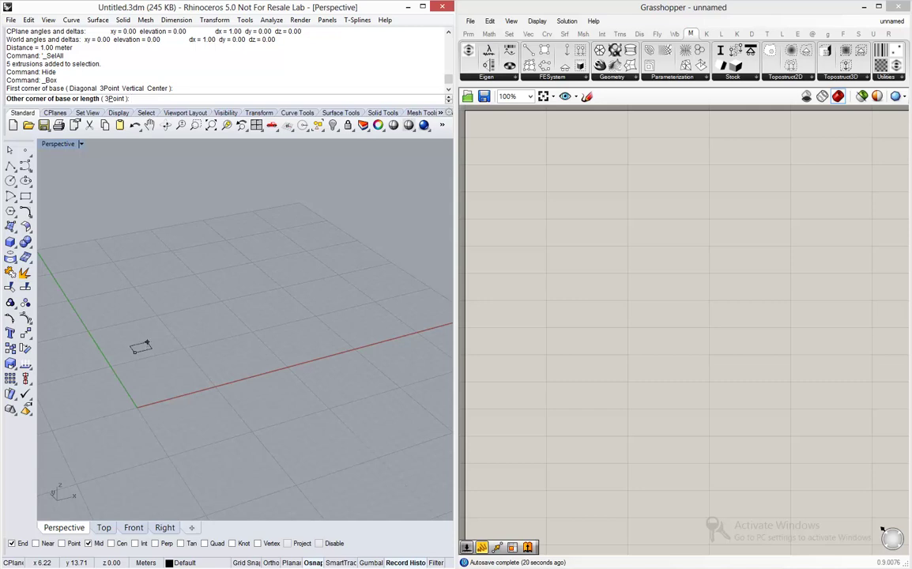
pyautogui.write('1')
pyautogui.press('Return')
pyautogui.write('1')
pyautogui.press('Return')
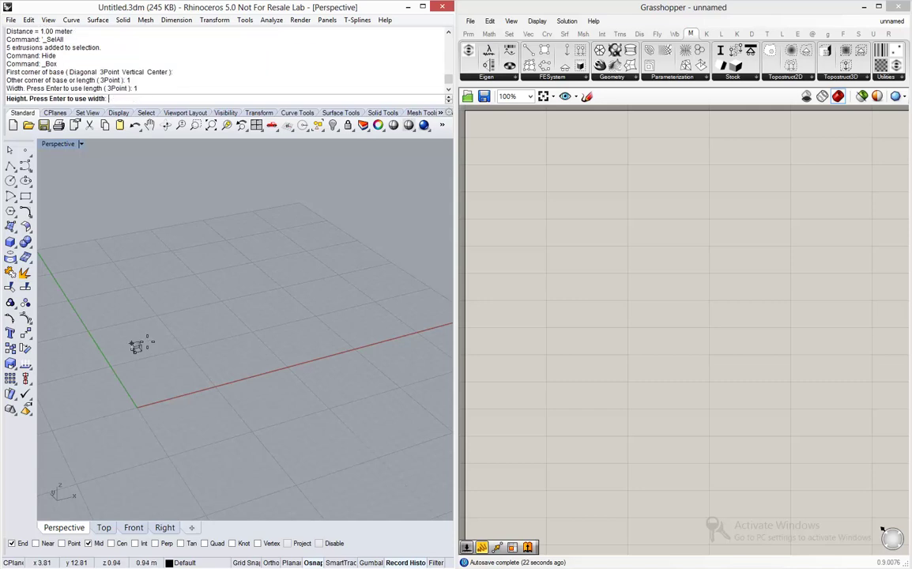
pyautogui.write('1')
pyautogui.press('Return')
# Create a second 1 × 1 × 1 m box farther back, with its first corner at about X 11.7, Y 22.3.
pyautogui.press('Return')
pyautogui.click(162, 306)
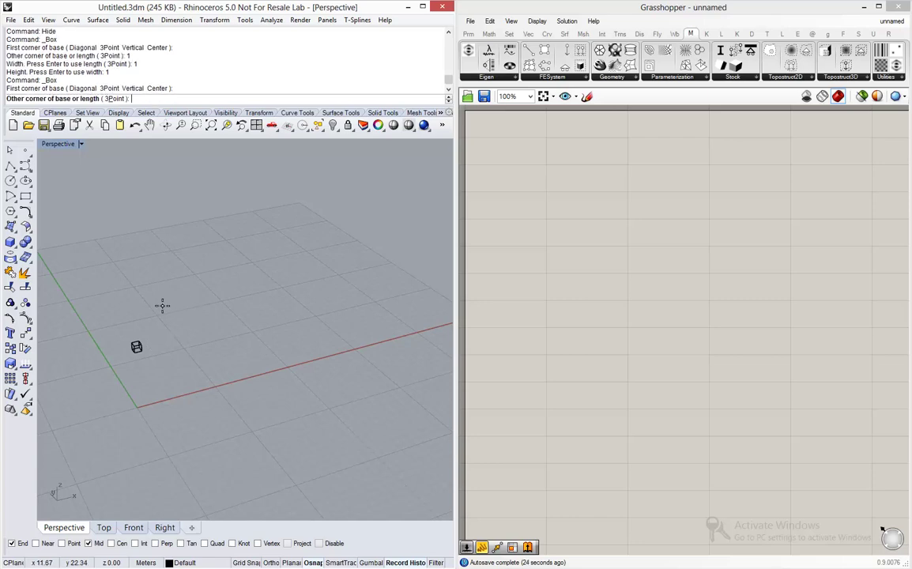
pyautogui.write('1')
pyautogui.press('Return')
pyautogui.write('1')
pyautogui.press('Return')
pyautogui.write('1')
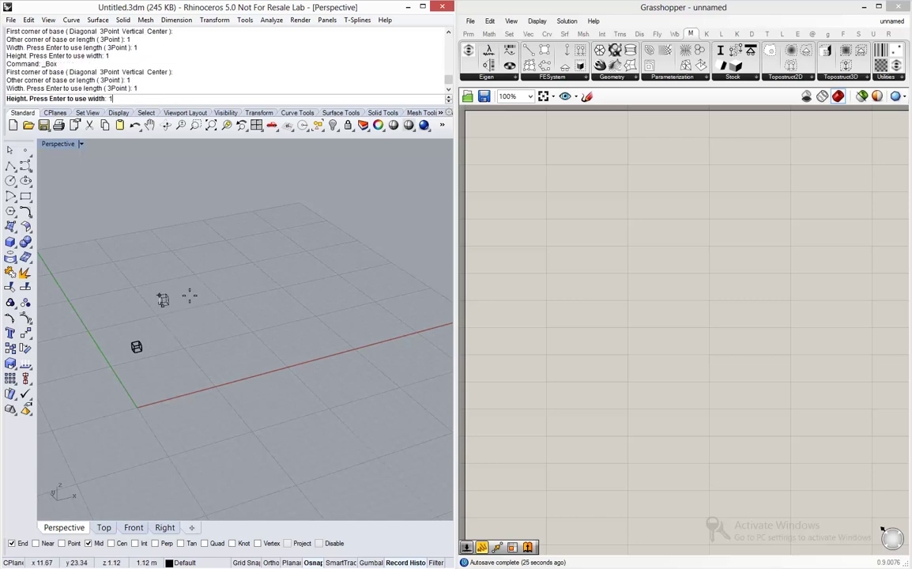
# Create a third 1 × 1 × 1 m box close to the X axis, in front of the other two.
pyautogui.press('Return')
pyautogui.press('Return')
pyautogui.click(195, 374)
pyautogui.write('1')
pyautogui.press('Return')
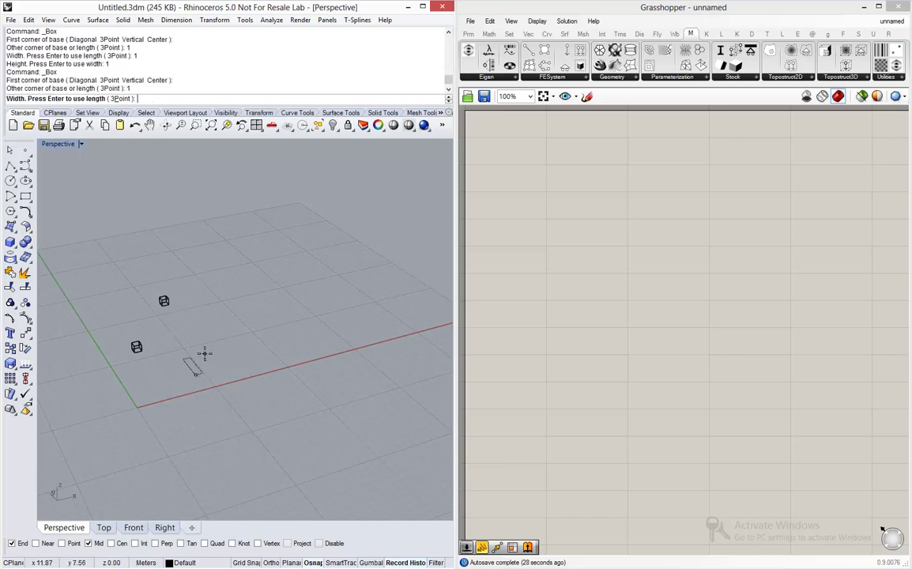
pyautogui.write('1')
pyautogui.press('Return')
pyautogui.write('1')
pyautogui.press('Return')
# Create a fourth 1 × 1 × 1 m box behind the one near the X axis, completing a four-corner layout.
pyautogui.press('Return')
pyautogui.click(212, 333)
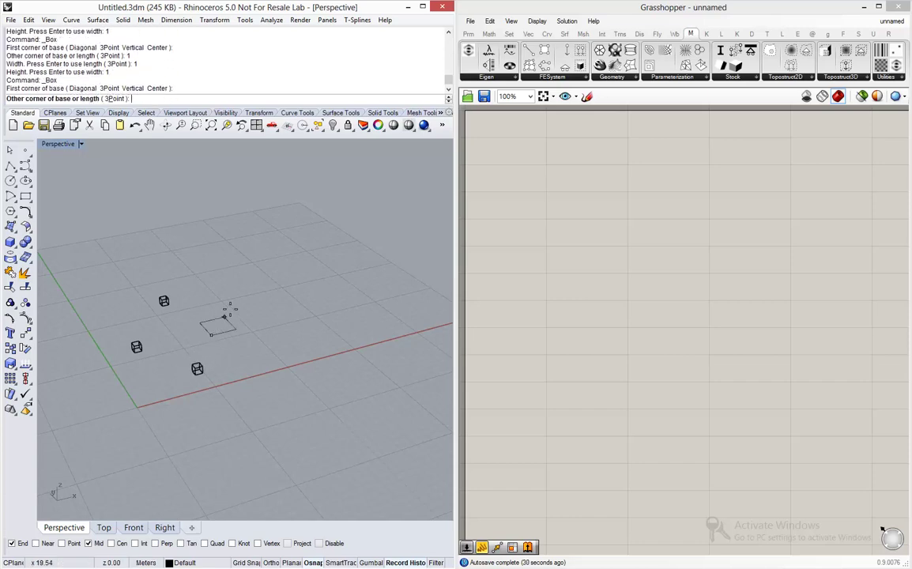
pyautogui.write('1')
pyautogui.press('Return')
pyautogui.write('1')
pyautogui.press('Return')
pyautogui.write('1')
# Move the fourth box slightly outward to even out the four-corner layout, and zoom to the extents of all boxes.
pyautogui.press('Return')
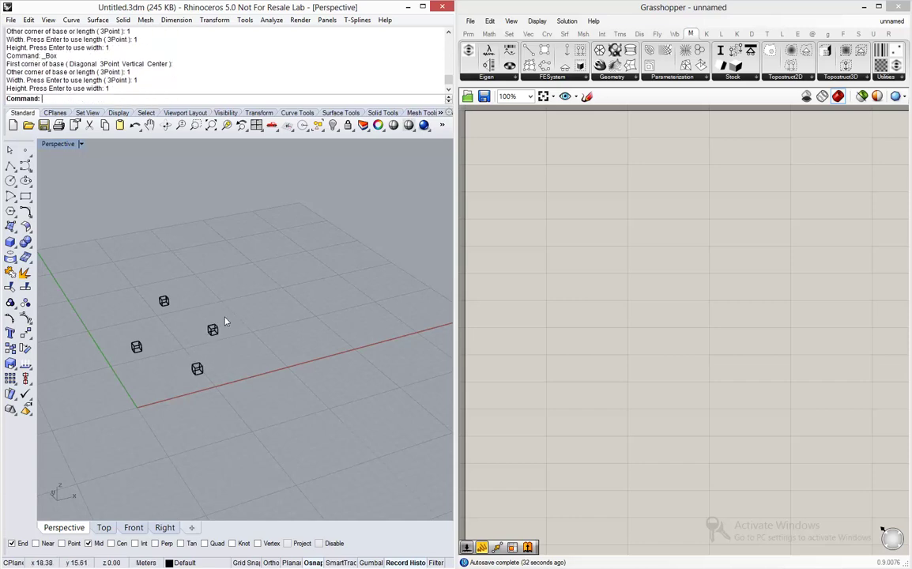
pyautogui.click(213, 330)
pyautogui.moveTo(213, 330); pyautogui.dragTo(228, 321)
pyautogui.click(290, 348)
pyautogui.moveTo(224, 371); pyautogui.dragTo(257, 356, button='right')
pyautogui.moveTo(219, 295); pyautogui.dragTo(214, 316, button='right')
pyautogui.write('ZE')
pyautogui.press('Return')
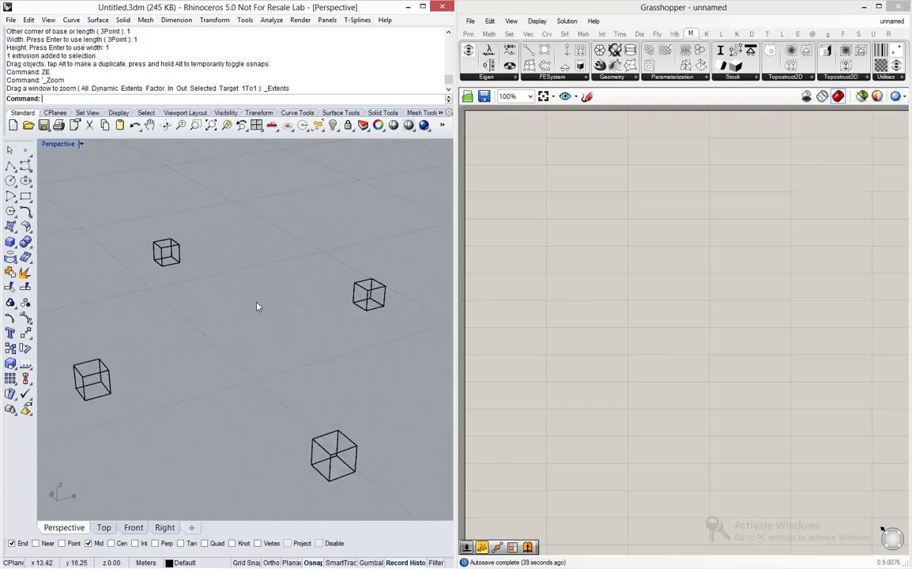
# Add a Brep parameter to the Grasshopper canvas and reference all four boxes in it as multiple breps.
pyautogui.doubleClick(557, 219)
pyautogui.write('brep')
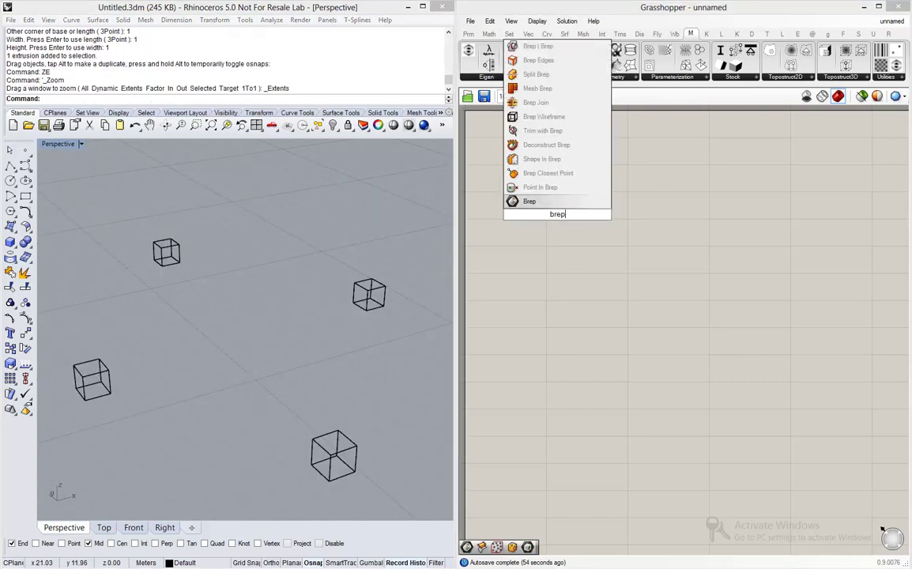
pyautogui.click(529, 202)
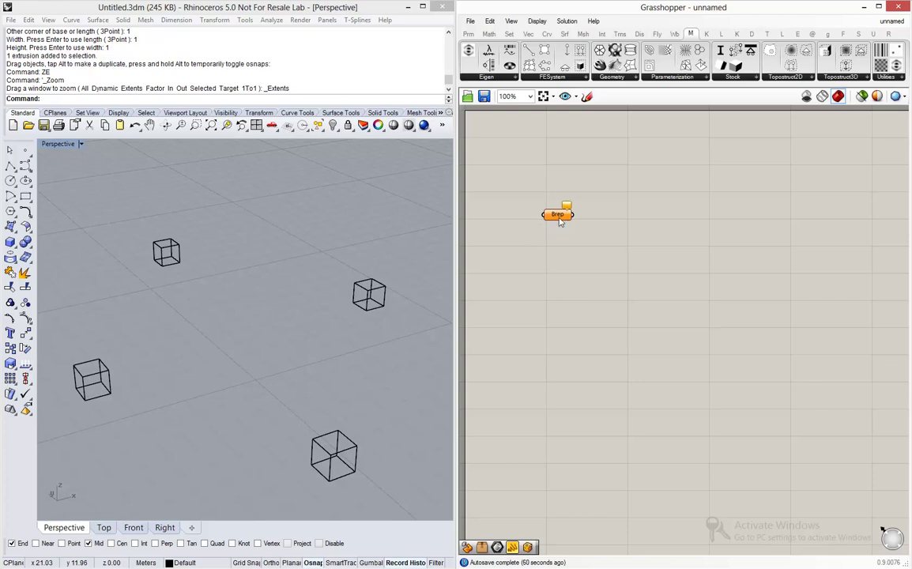
pyautogui.rightClick(559, 219)
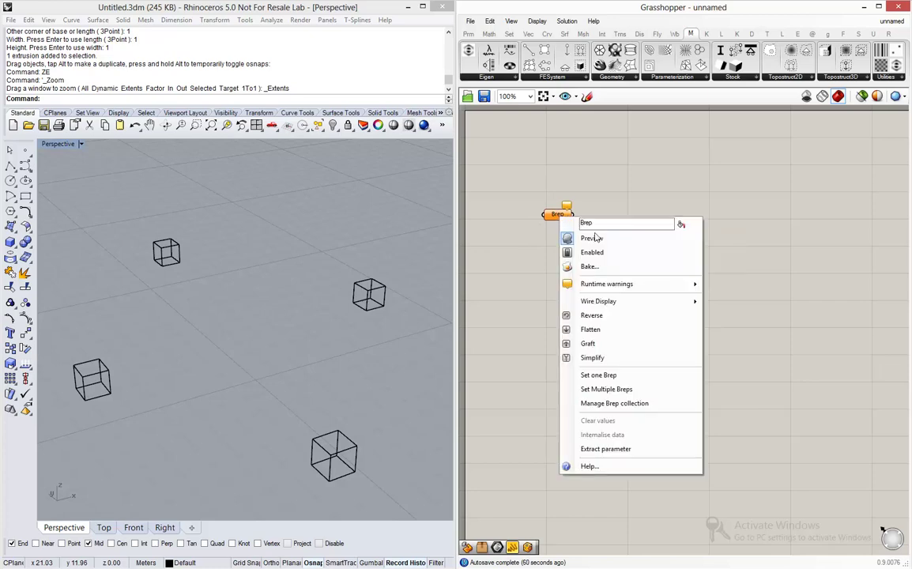
pyautogui.click(653, 391)
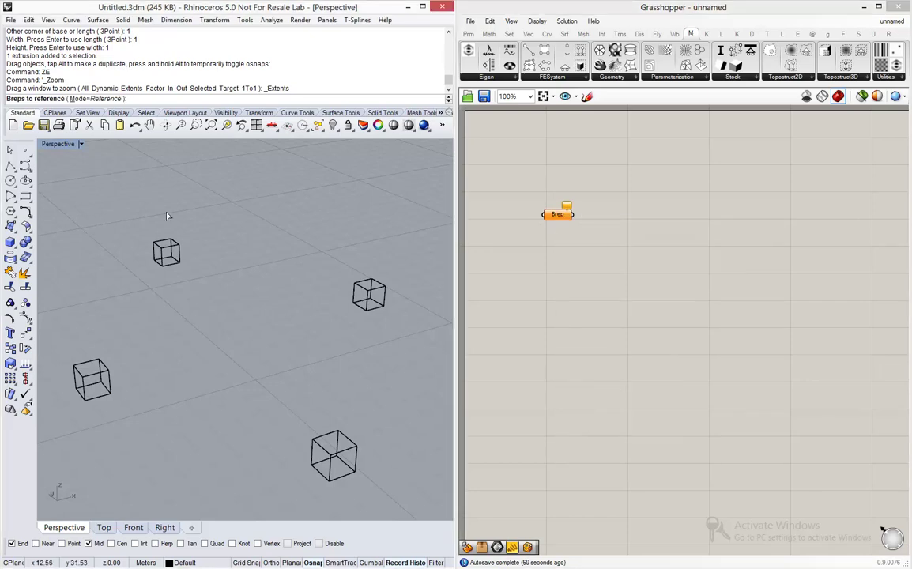
pyautogui.moveTo(71, 486); pyautogui.dragTo(70, 484)
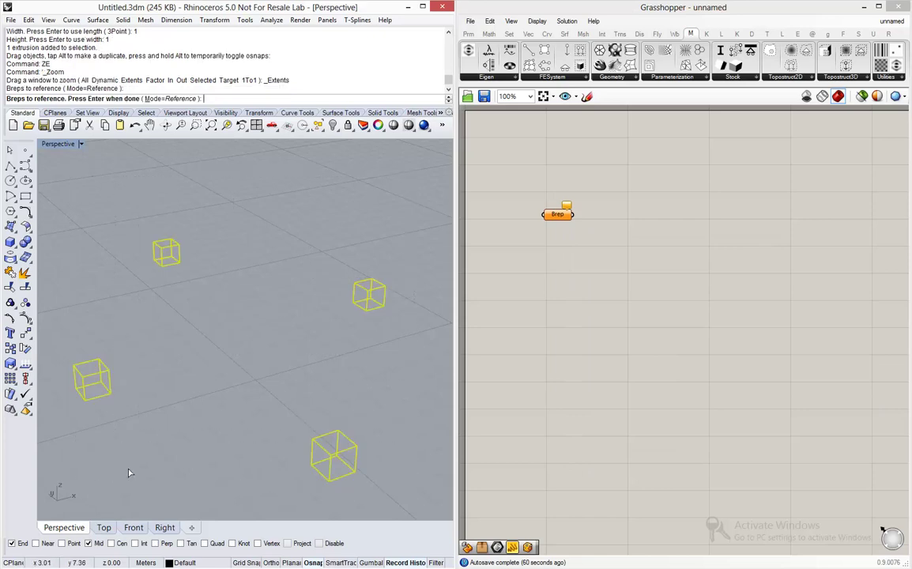
pyautogui.press('Return')
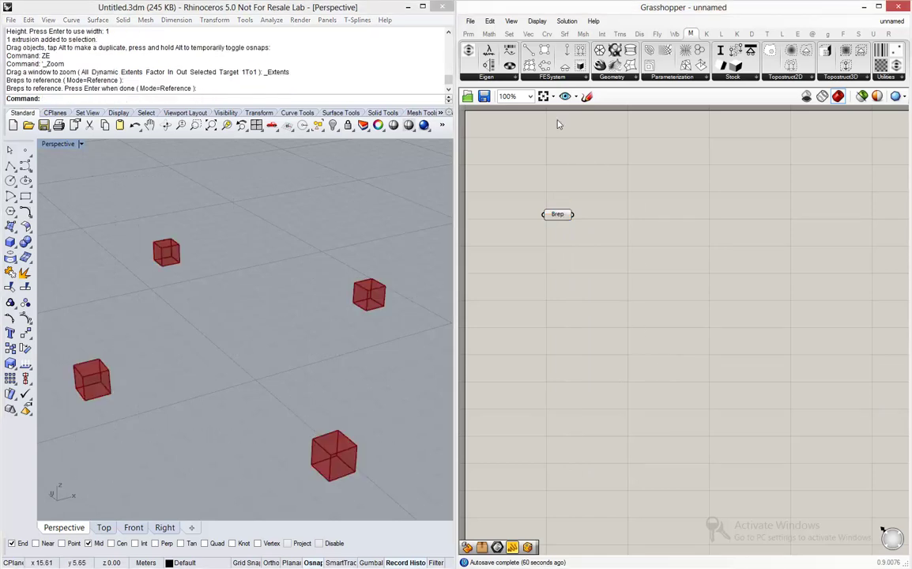
# Switch to the web browser, open sawapan.eu in a new tab, view its Millipede page, and return to Rhino and Grasshopper.
pyautogui.click(841, 79)
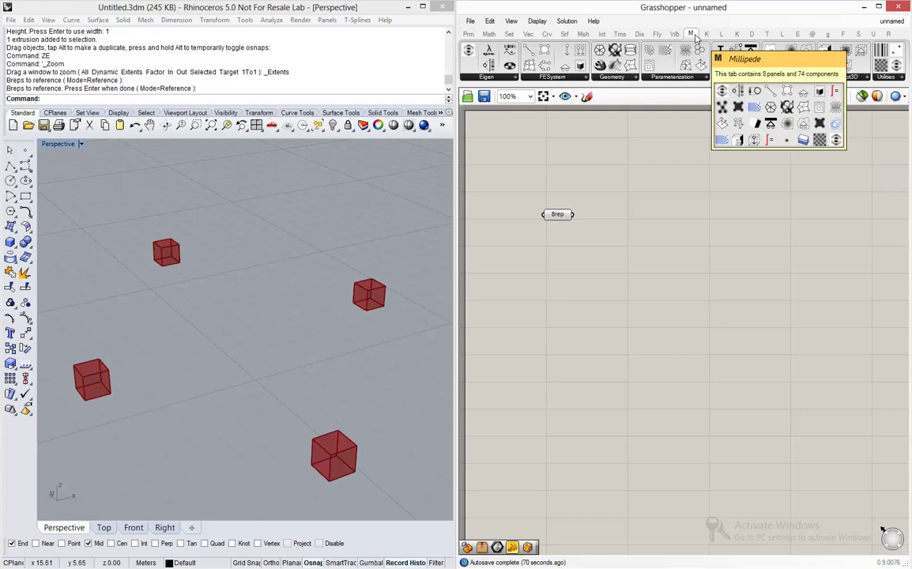
pyautogui.hotkey('alt', 'Tab')
pyautogui.hotkey('alt', 'Tab')
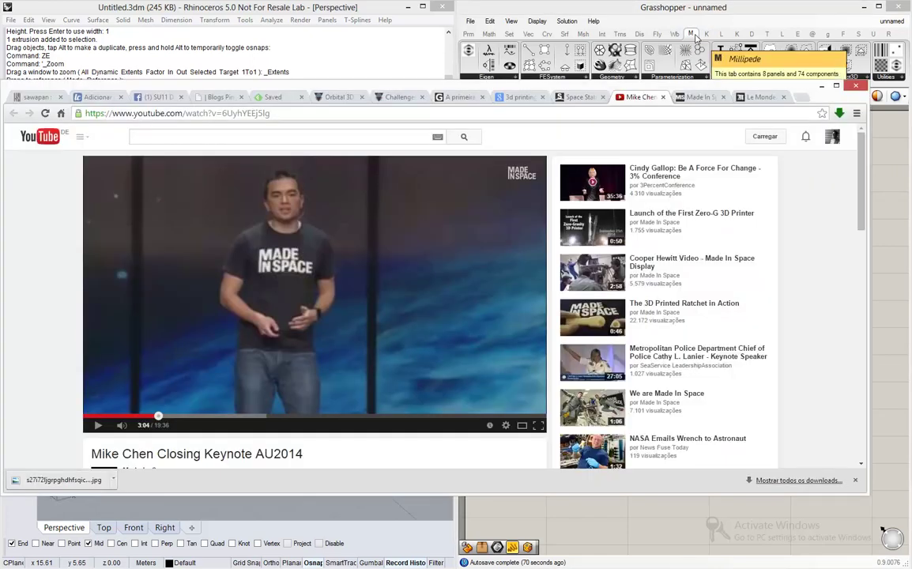
pyautogui.hotkey('ctrl', 't')
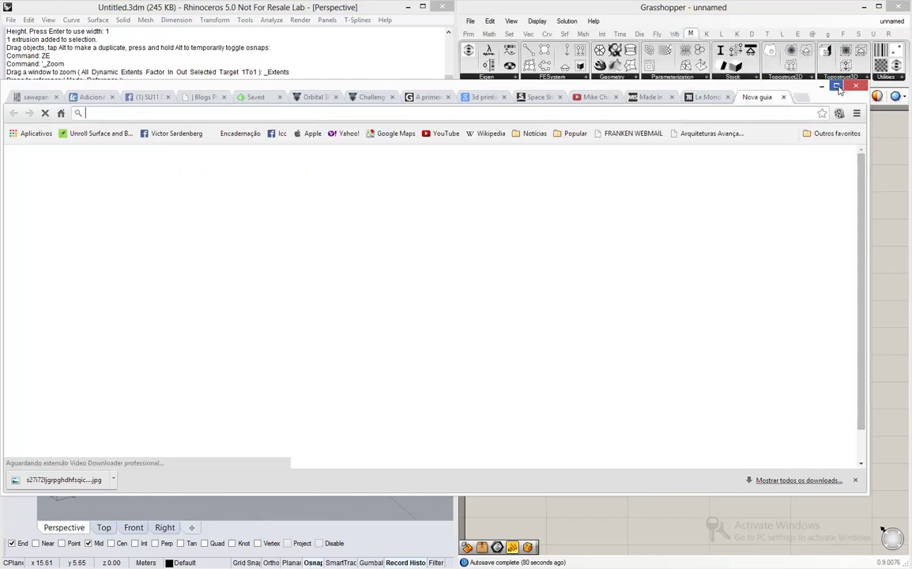
pyautogui.click(836, 86)
pyautogui.write('saw')
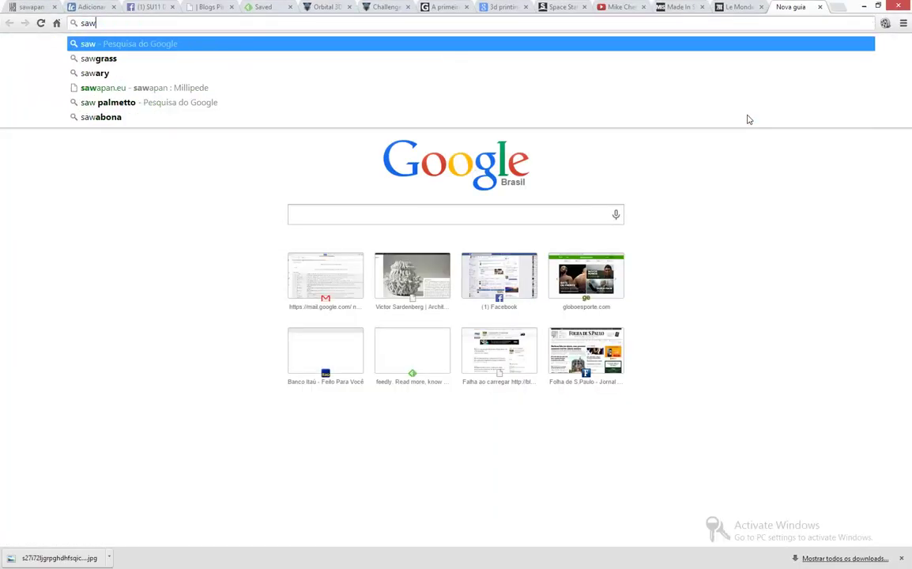
pyautogui.write('a')
pyautogui.press('Down')
pyautogui.press('Down')
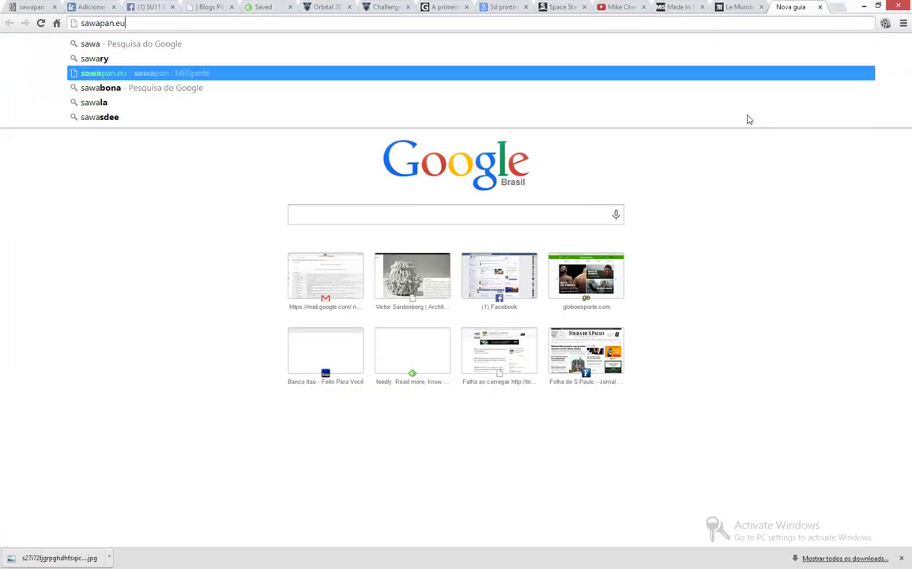
pyautogui.press('Return')
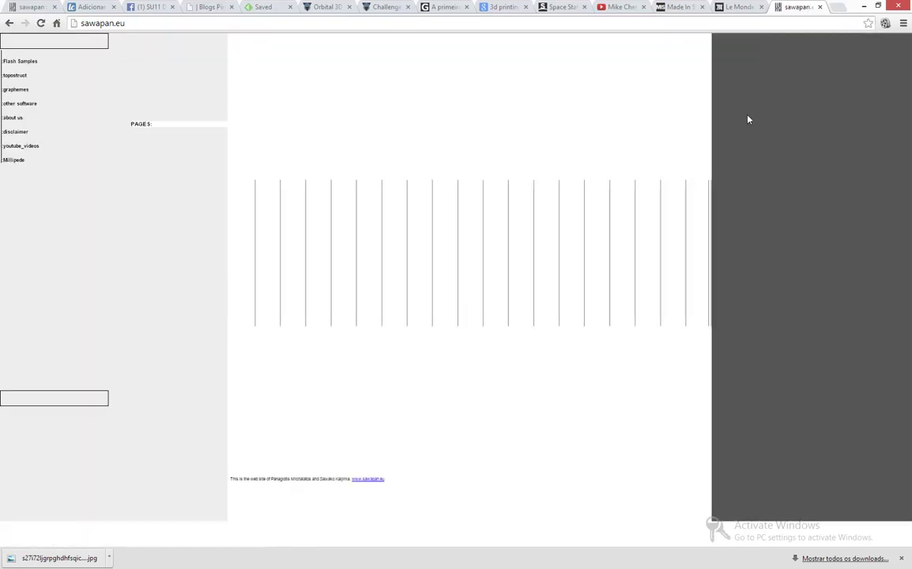
pyautogui.click(19, 160)
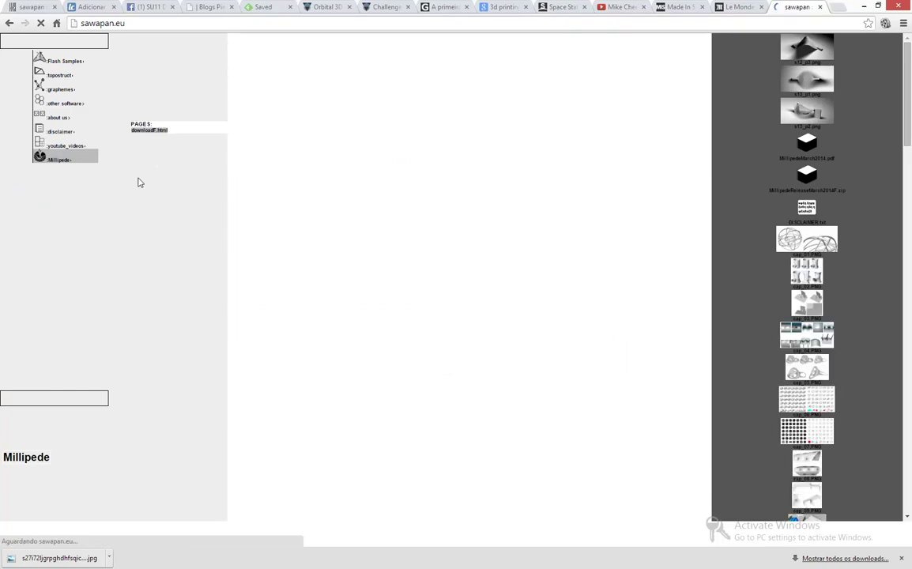
pyautogui.hotkey('alt', 'Tab')
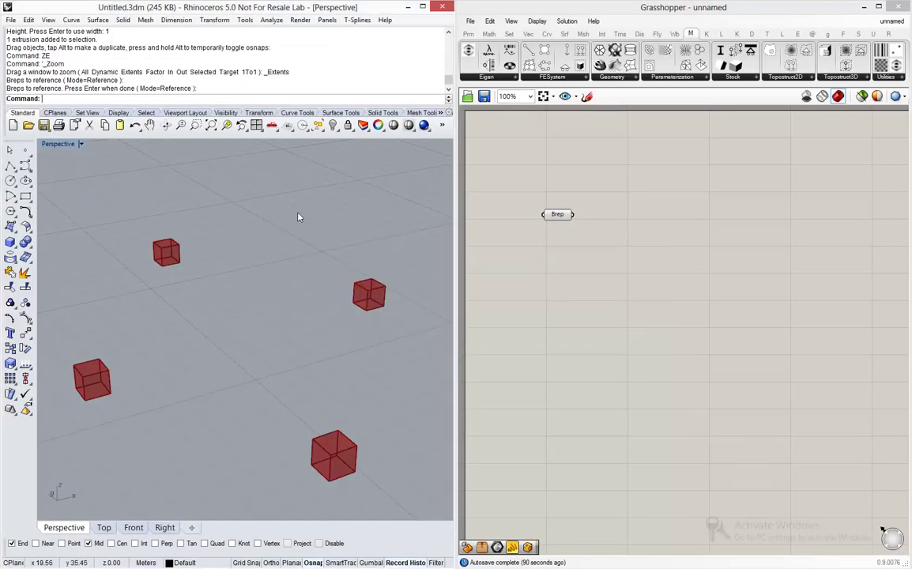
# Add a Millipede 3D Support Region component and connect the Brep parameter to its Boundary input.
pyautogui.click(848, 78)
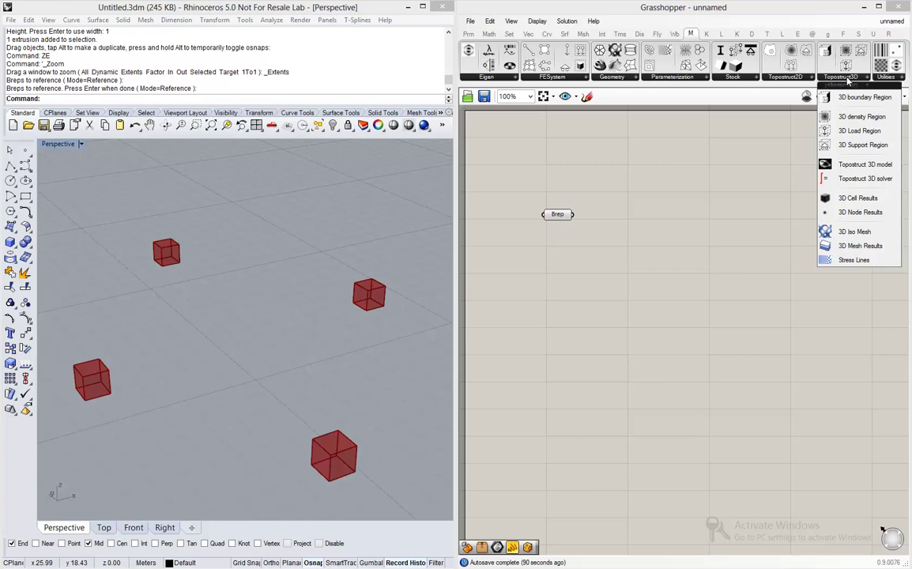
pyautogui.click(864, 145)
pyautogui.click(684, 233)
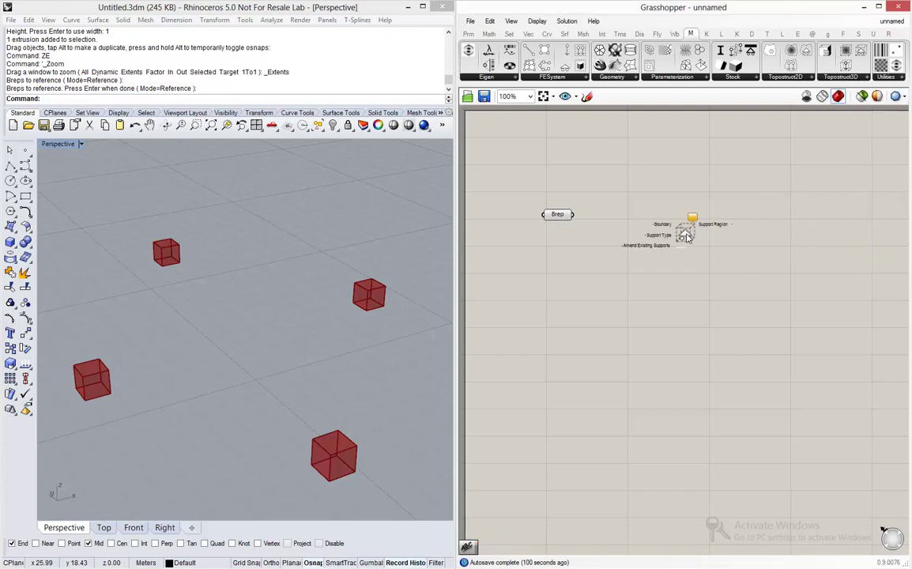
pyautogui.scroll(3, 581, 214)
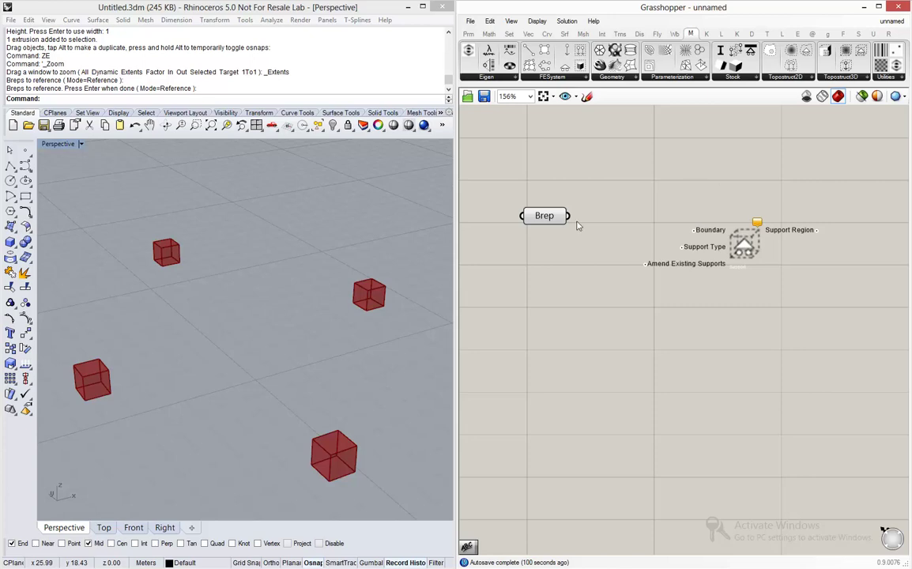
pyautogui.moveTo(567, 216); pyautogui.dragTo(693, 230)
pyautogui.moveTo(755, 250); pyautogui.dragTo(804, 257)
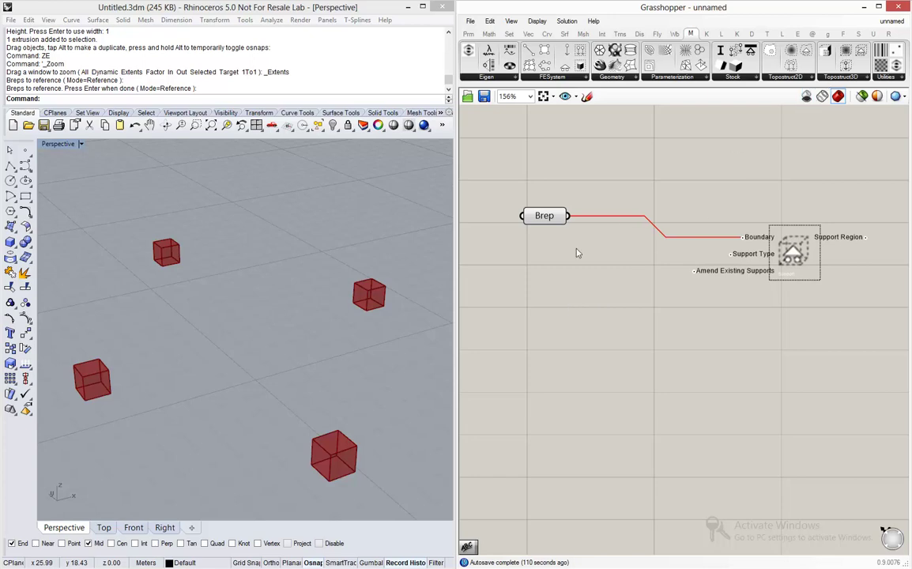
# Add a Support type component below the Brep parameter and connect it to the Support Type input of the 3D Support Region.
pyautogui.doubleClick(548, 298)
pyautogui.write('suppo')
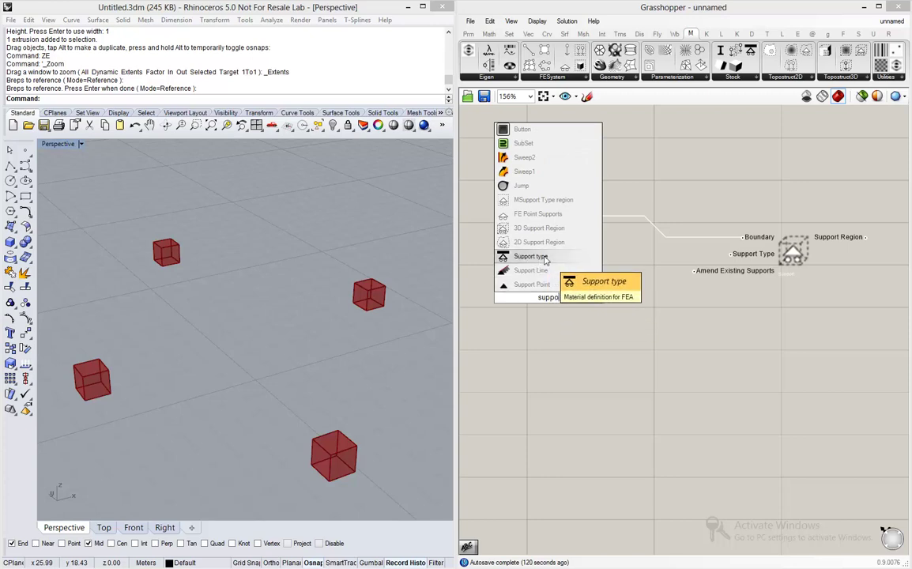
pyautogui.click(544, 259)
pyautogui.moveTo(526, 256); pyautogui.dragTo(550, 268)
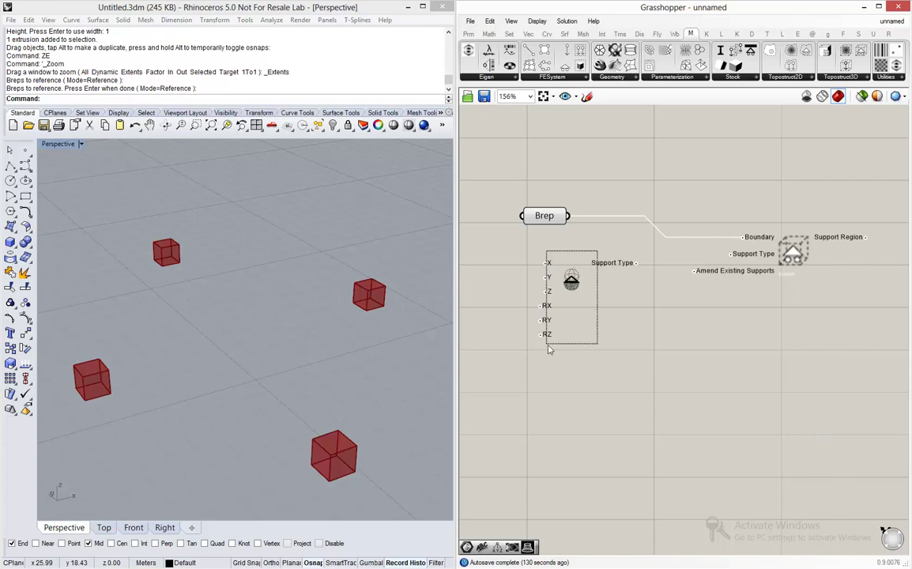
pyautogui.moveTo(635, 263); pyautogui.dragTo(729, 259)
pyautogui.click(655, 335)
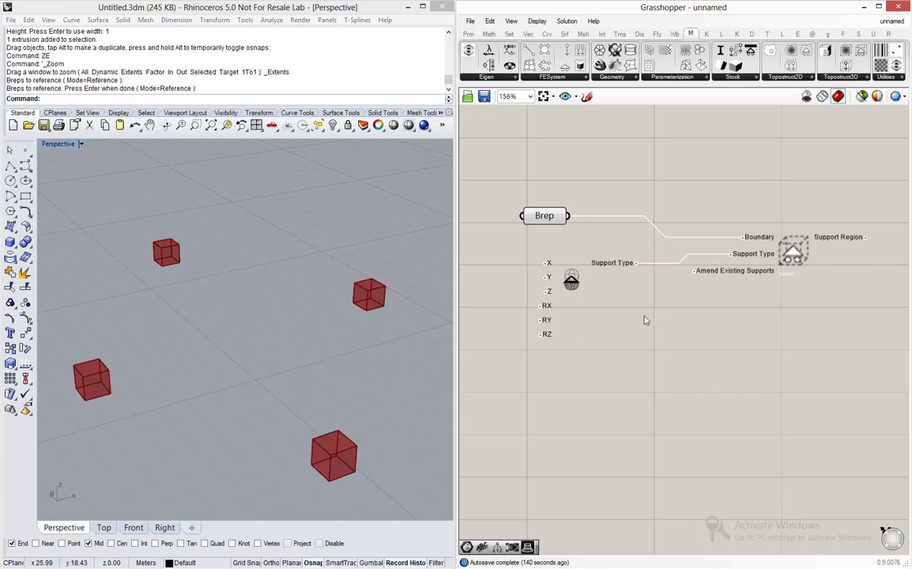
# Move the Support Type component lower and add a Scribble reading "3D Load Region" above the 3D Support Region component.
pyautogui.moveTo(571, 282); pyautogui.dragTo(526, 332)
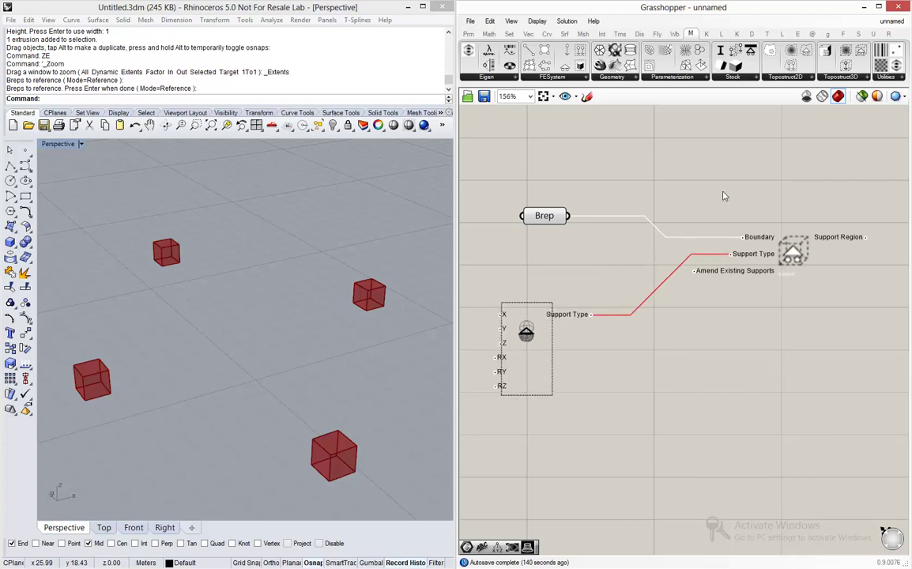
pyautogui.doubleClick(760, 196)
pyautogui.write('sc')
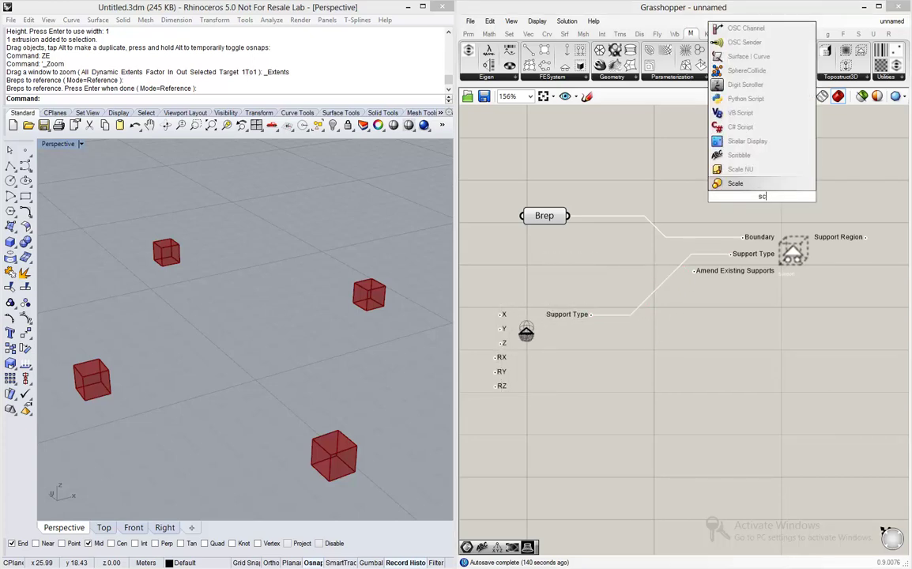
pyautogui.write('ri')
pyautogui.press('Return')
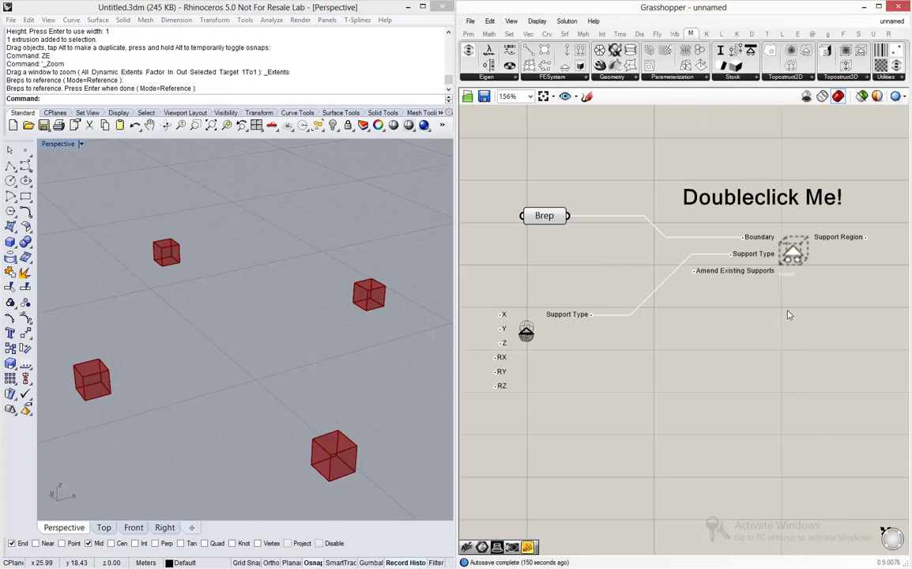
pyautogui.click(865, 79)
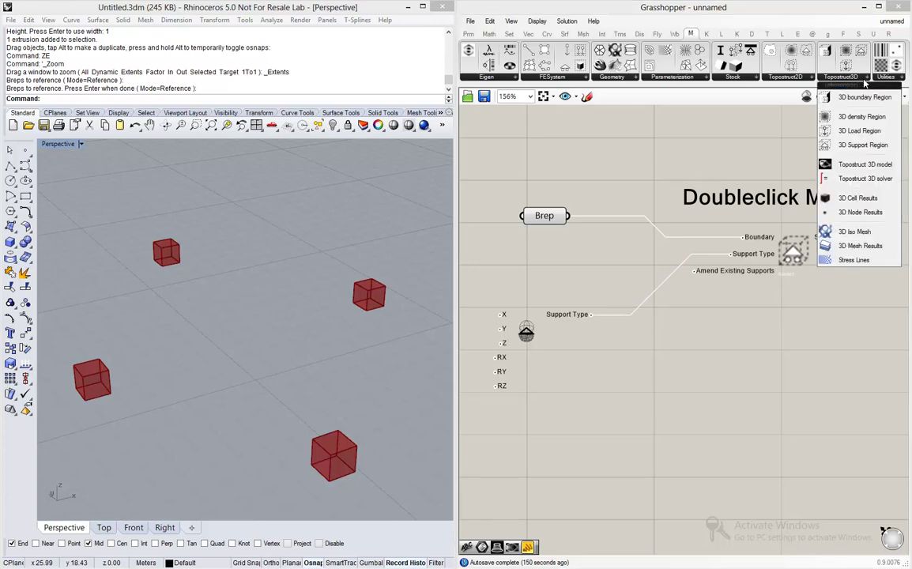
pyautogui.doubleClick(772, 196)
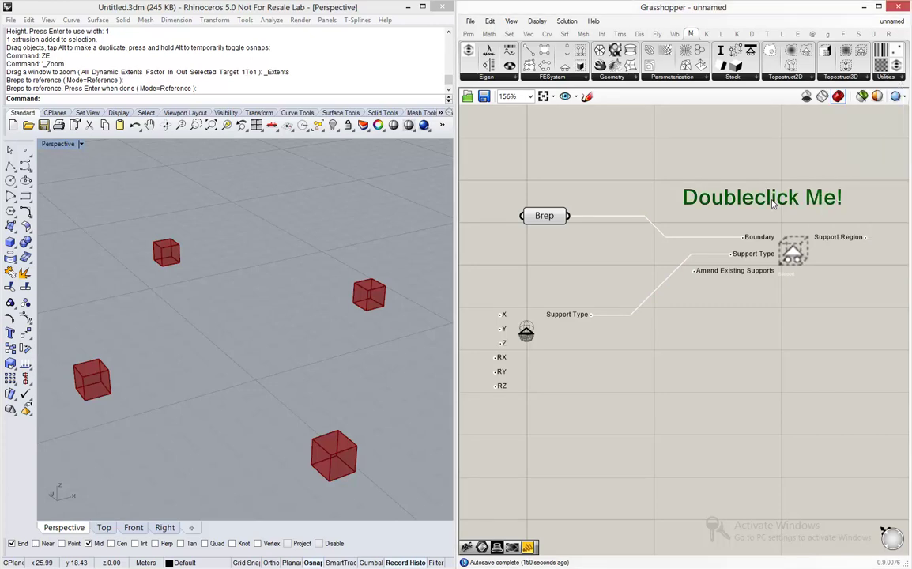
pyautogui.moveTo(797, 163); pyautogui.dragTo(678, 146)
pyautogui.write('3D Load Re')
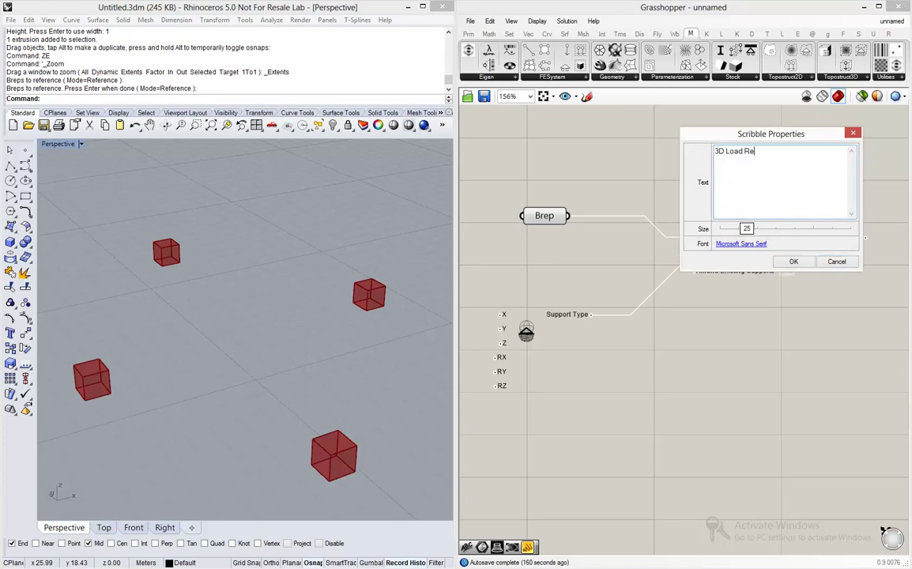
pyautogui.write('gion')
pyautogui.click(793, 261)
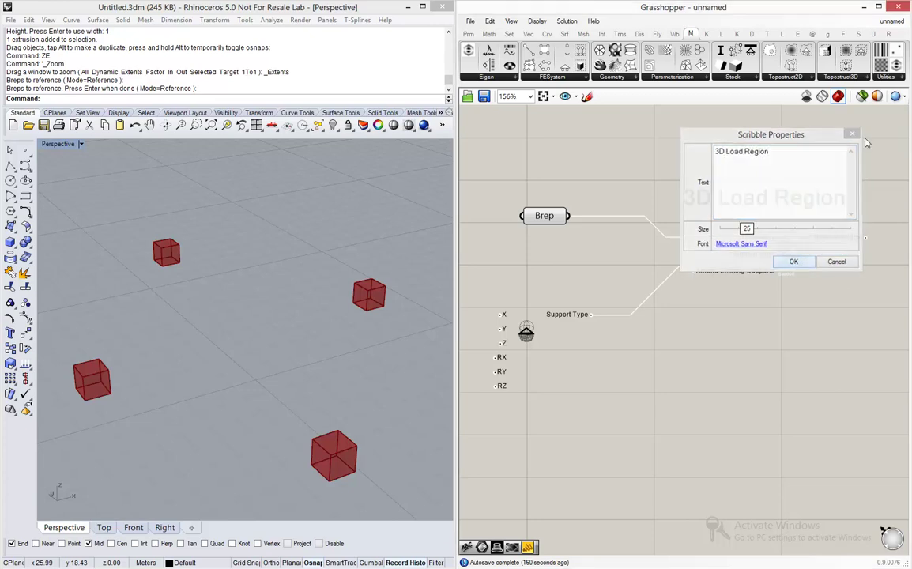
# Group the "3D Load Region" scribble with the 3D Support Region component.
pyautogui.moveTo(882, 142); pyautogui.dragTo(740, 328)
pyautogui.hotkey('ctrl', 'g')
pyautogui.click(671, 351)
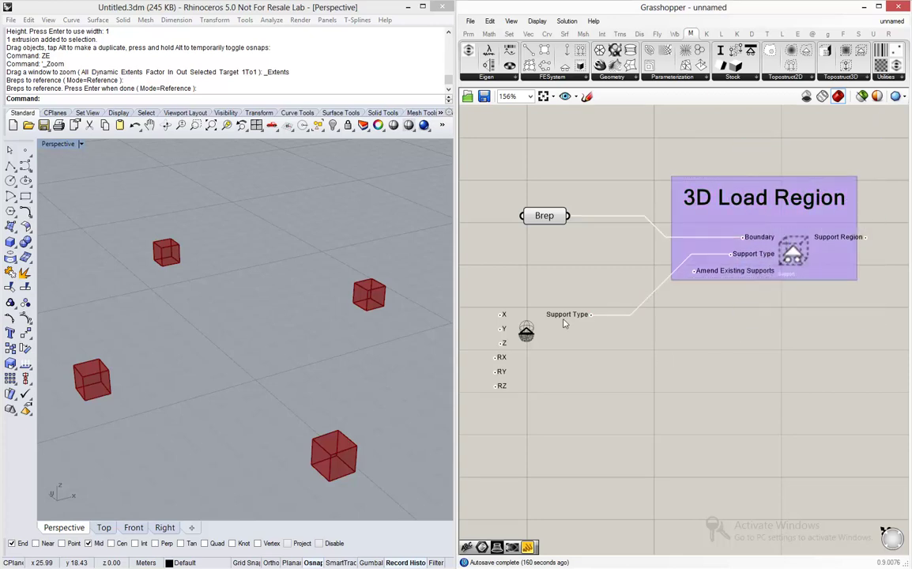
pyautogui.click(539, 323)
pyautogui.rightClick(536, 324)
pyautogui.click(583, 294)
# Add a Scribble reading "Support Type" above the Support Type component.
pyautogui.doubleClick(496, 251)
pyautogui.write('scri')
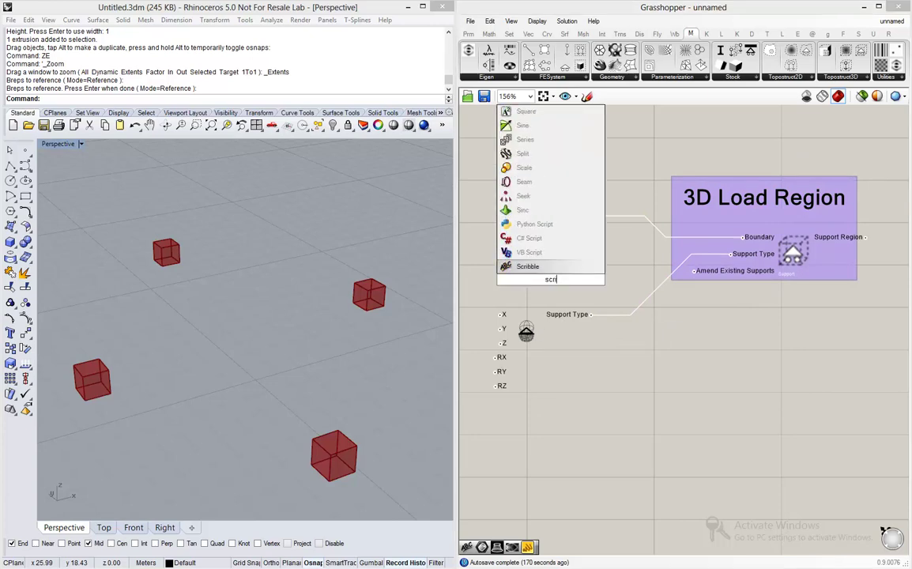
pyautogui.press('Return')
pyautogui.doubleClick(553, 283)
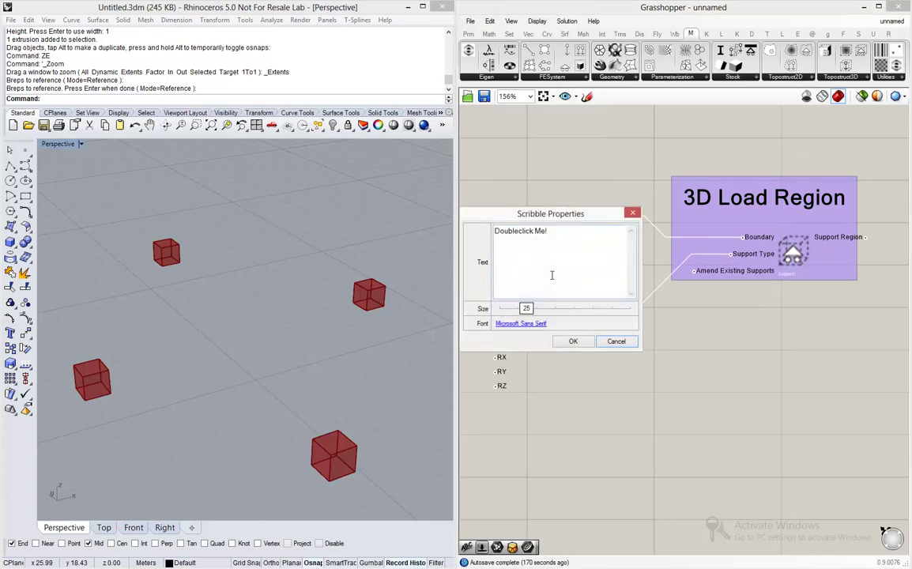
pyautogui.hotkey('ctrl', 'a')
pyautogui.write('S')
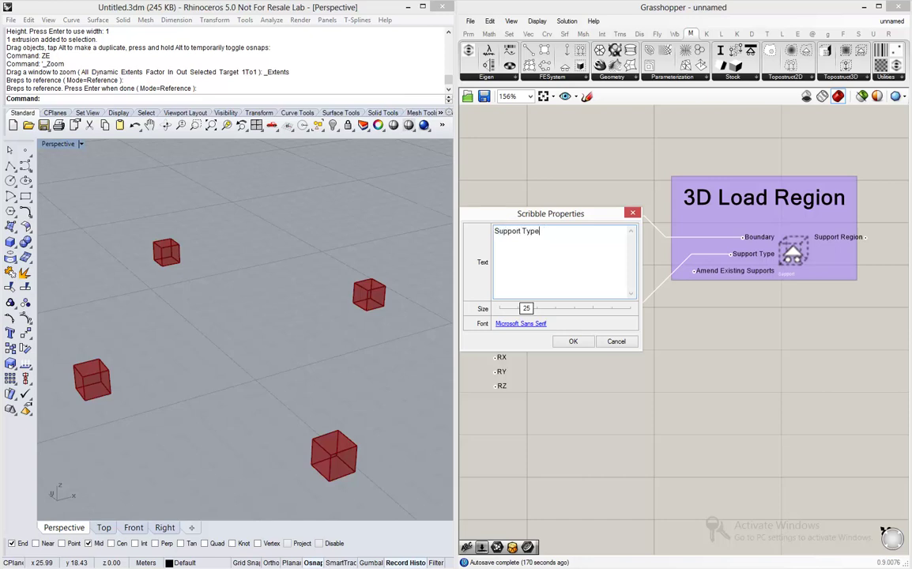
pyautogui.click(582, 343)
# Group the "Support Type" scribble with its component and shift the group slightly down and outward.
pyautogui.moveTo(591, 468); pyautogui.dragTo(472, 274)
pyautogui.hotkey('ctrl', 'g')
pyautogui.moveTo(531, 321); pyautogui.dragTo(519, 343)
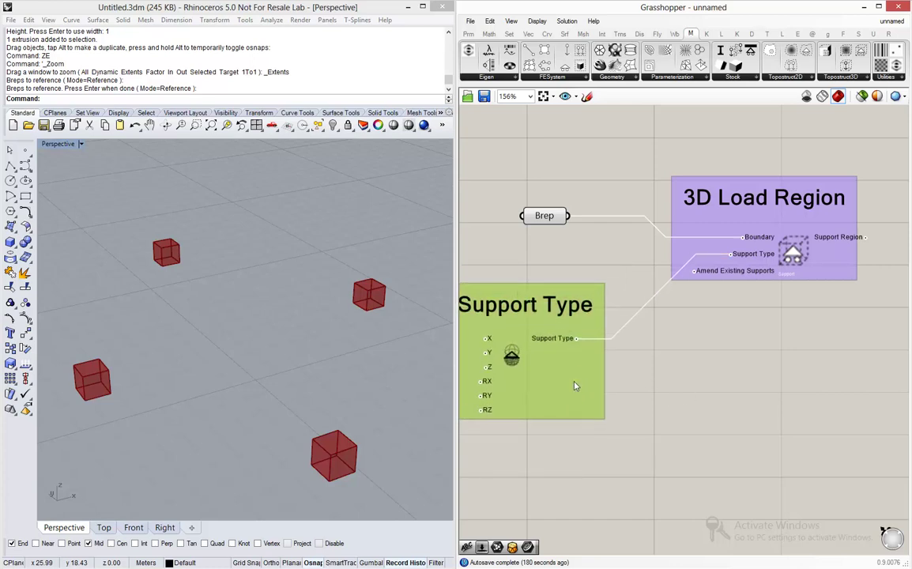
# Tidy the layout by moving the Brep parameter up and the Support Type group closer beneath it.
pyautogui.scroll(-4, 611, 282)
pyautogui.scroll(-1, 712, 314)
pyautogui.scroll(2, 604, 257)
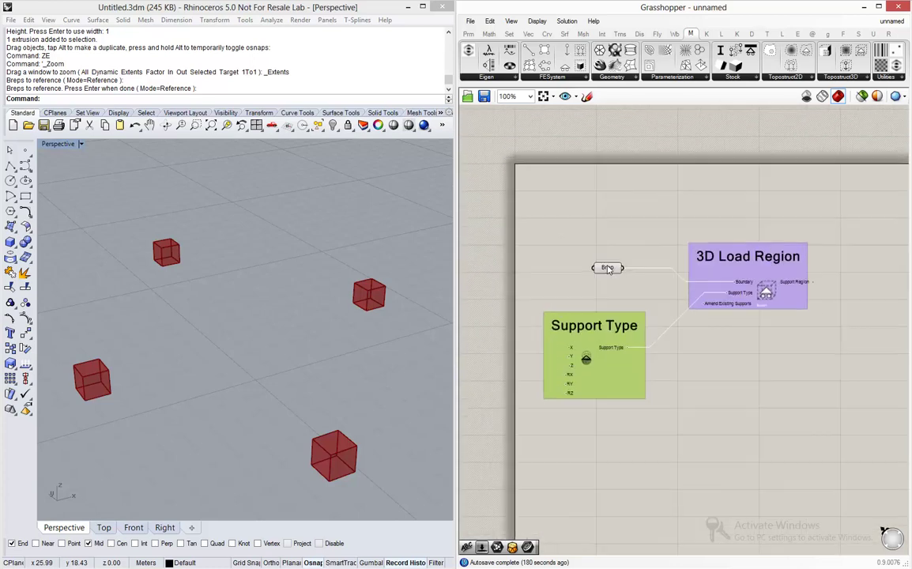
pyautogui.moveTo(610, 268); pyautogui.dragTo(596, 242)
pyautogui.click(629, 290)
pyautogui.moveTo(633, 333); pyautogui.dragTo(639, 307)
pyautogui.click(671, 313)
# Group the Brep parameter together with the Support Type and 3D Load Region groups.
pyautogui.moveTo(805, 382); pyautogui.dragTo(498, 187)
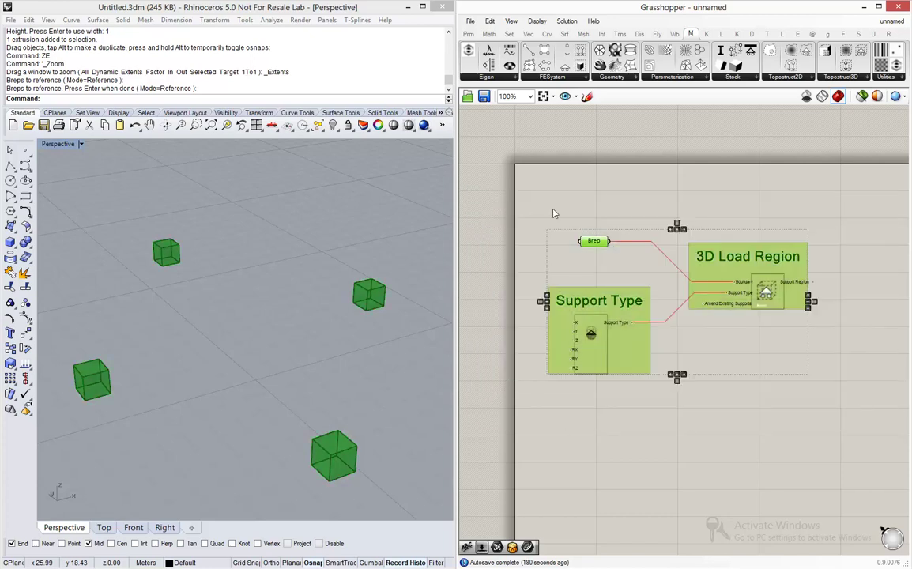
pyautogui.hotkey('ctrl', 'g')
pyautogui.scroll(-4, 596, 185)
pyautogui.scroll(3, 602, 282)
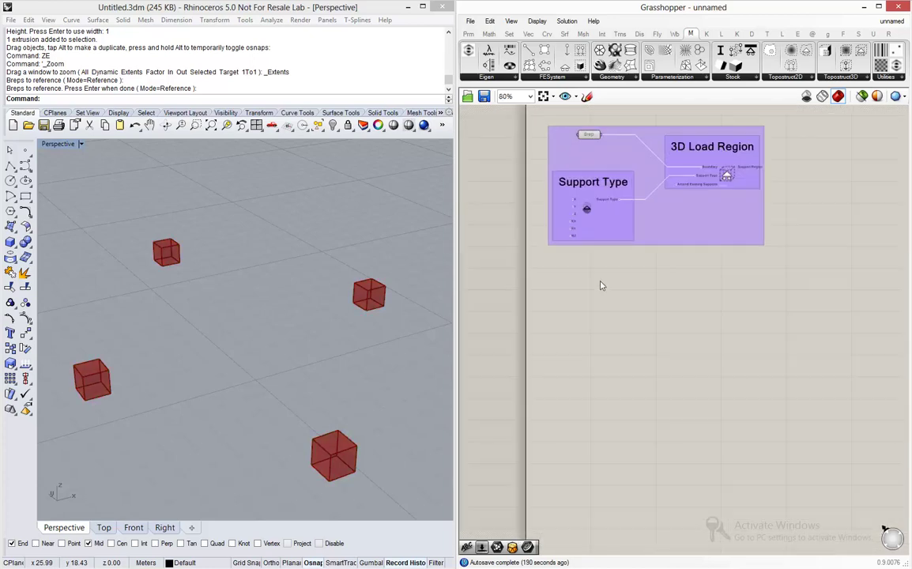
# Draw a flat rectangular box in Rhino whose base surrounds the four small boxes, with a height of 1.
pyautogui.click(360, 291)
pyautogui.click(303, 295)
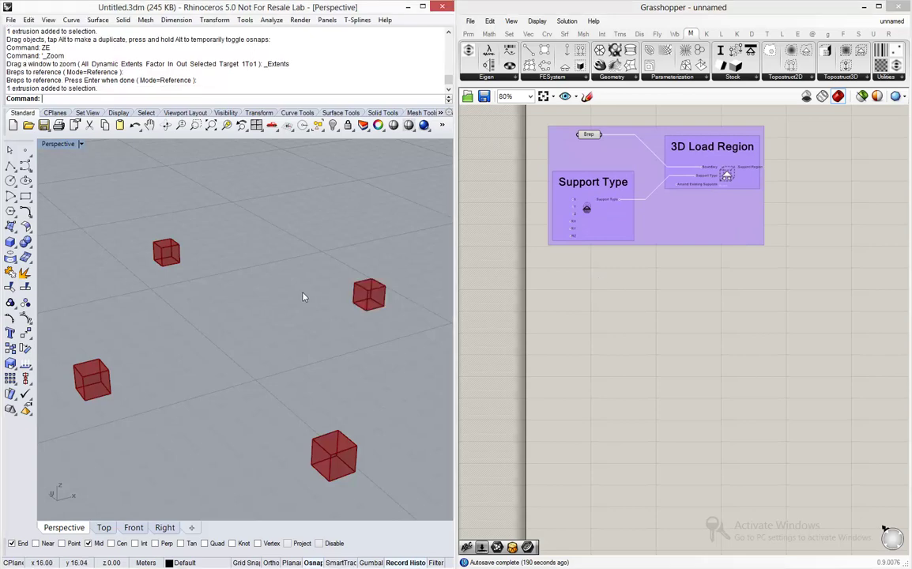
pyautogui.scroll(-7, 290, 331)
pyautogui.scroll(4, 290, 312)
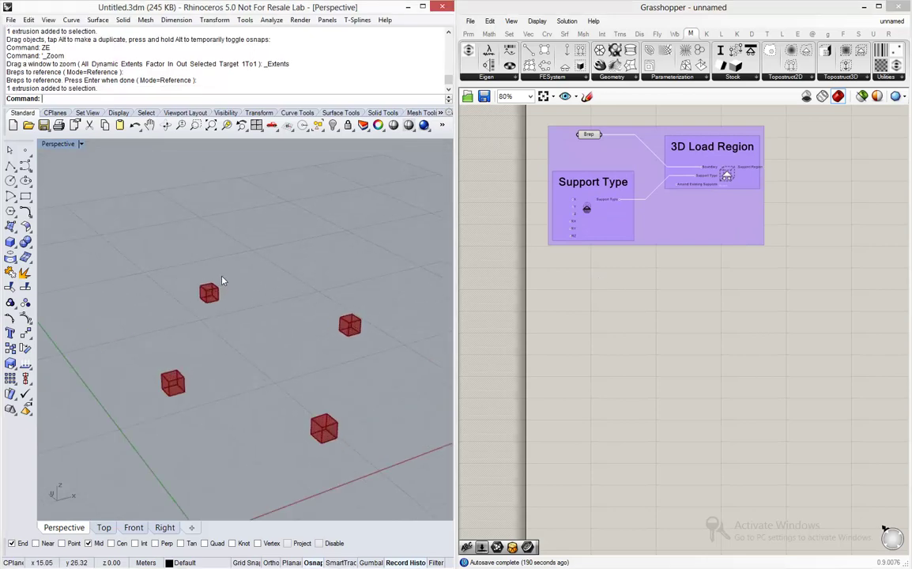
pyautogui.click(10, 243)
pyautogui.click(91, 303)
pyautogui.scroll(-2, 95, 314)
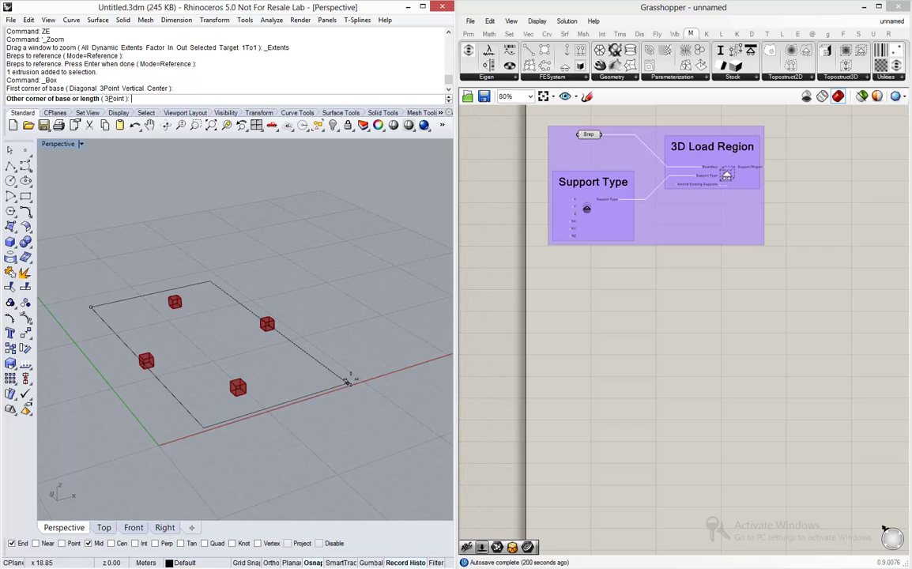
pyautogui.click(352, 373)
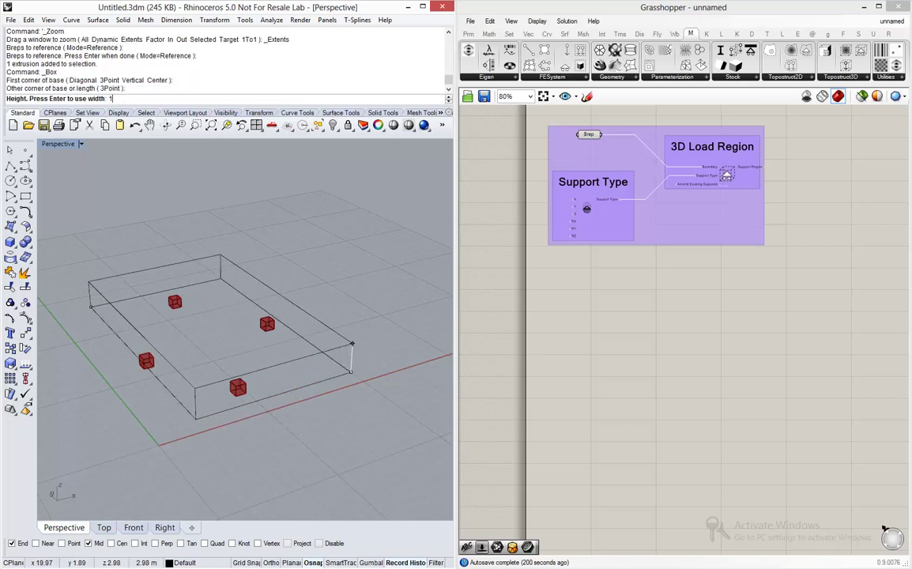
pyautogui.press('Return')
# Raise the large flat box vertically so it floats above the four small boxes.
pyautogui.click(350, 369)
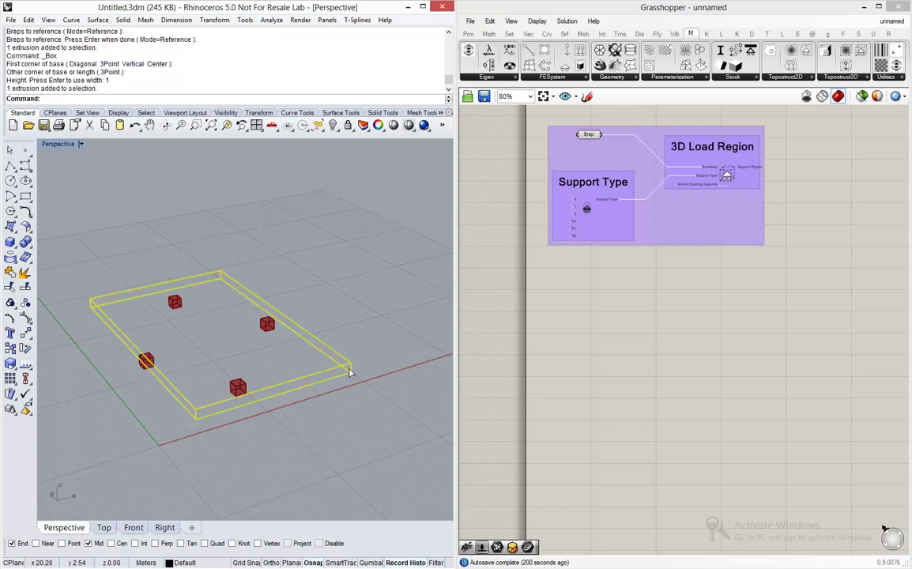
pyautogui.moveTo(350, 370); pyautogui.dragTo(353, 300)
pyautogui.moveTo(315, 379); pyautogui.dragTo(344, 342, button='right')
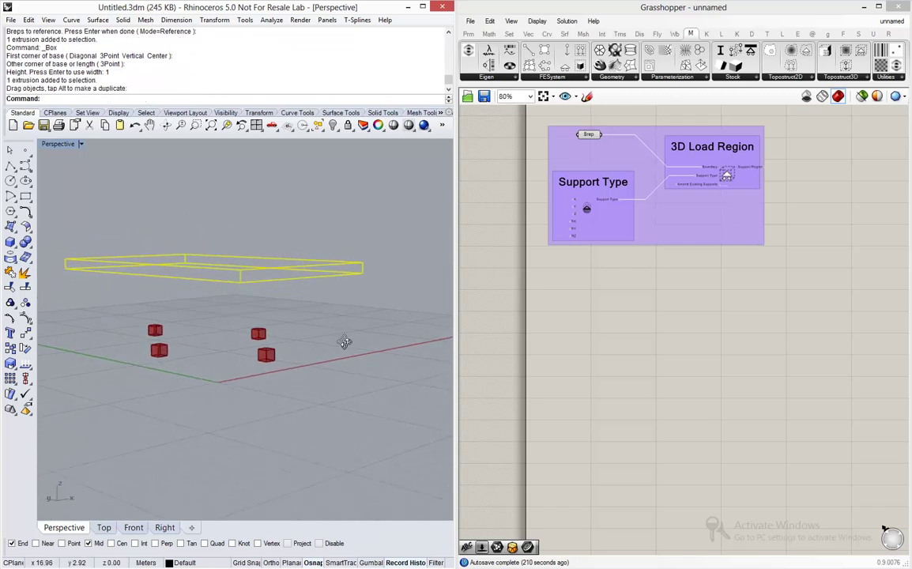
# Add a second Brep parameter below the support group in Grasshopper and reference the large flat box as its single brep.
pyautogui.doubleClick(587, 317)
pyautogui.write('brep')
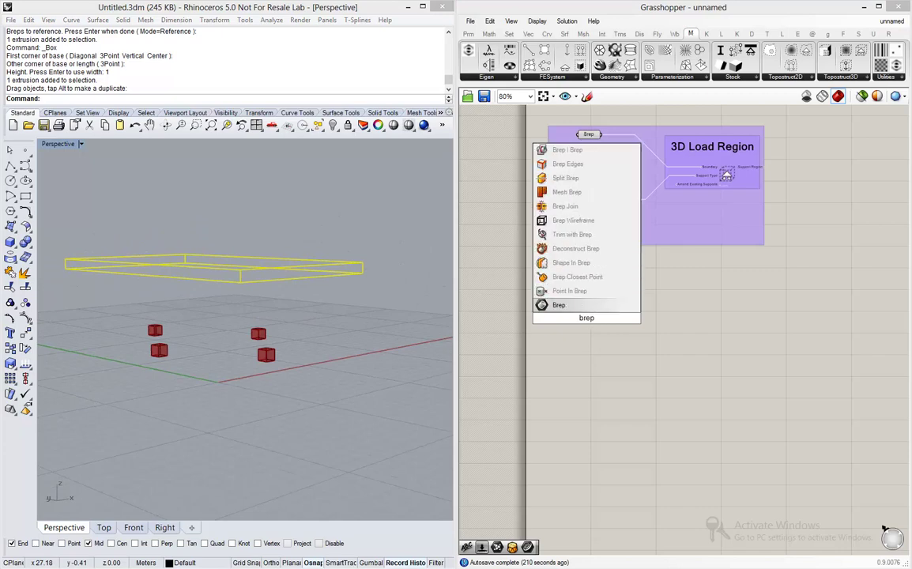
pyautogui.press('Return')
pyautogui.rightClick(584, 322)
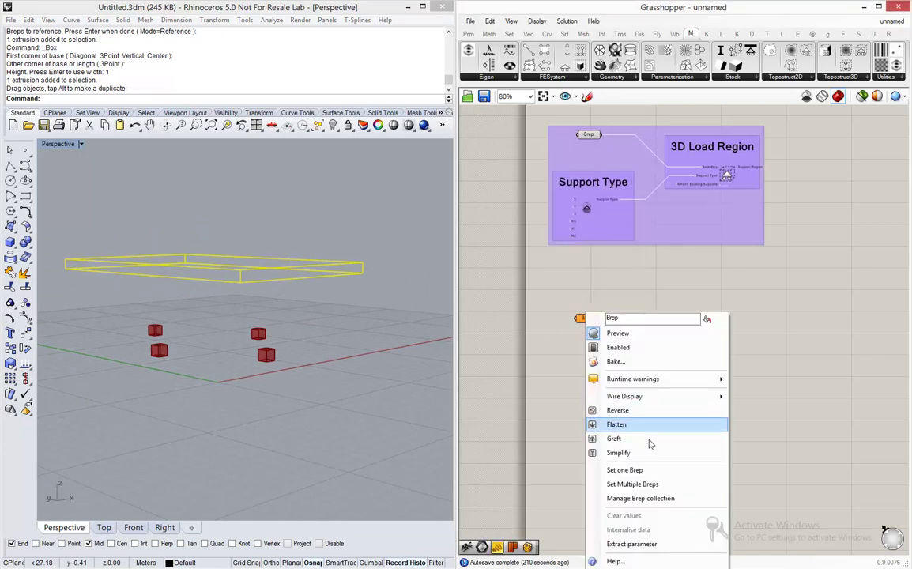
pyautogui.click(651, 472)
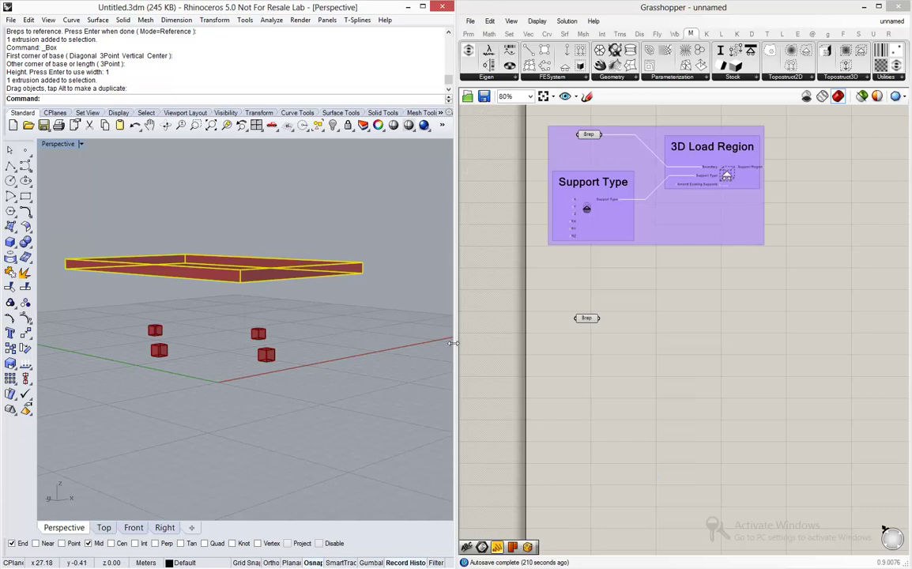
pyautogui.click(328, 315)
pyautogui.scroll(5, 257, 265)
pyautogui.scroll(-3, 287, 276)
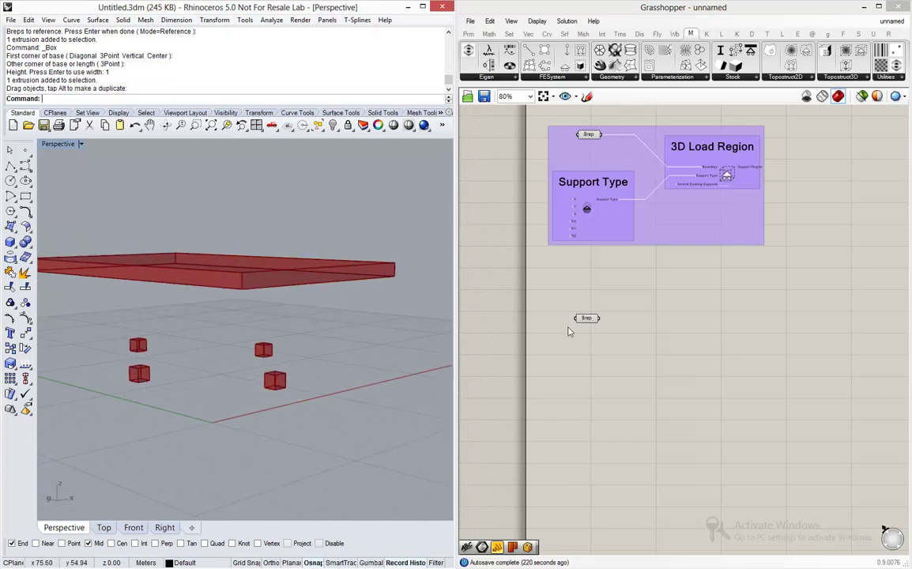
pyautogui.doubleClick(702, 346)
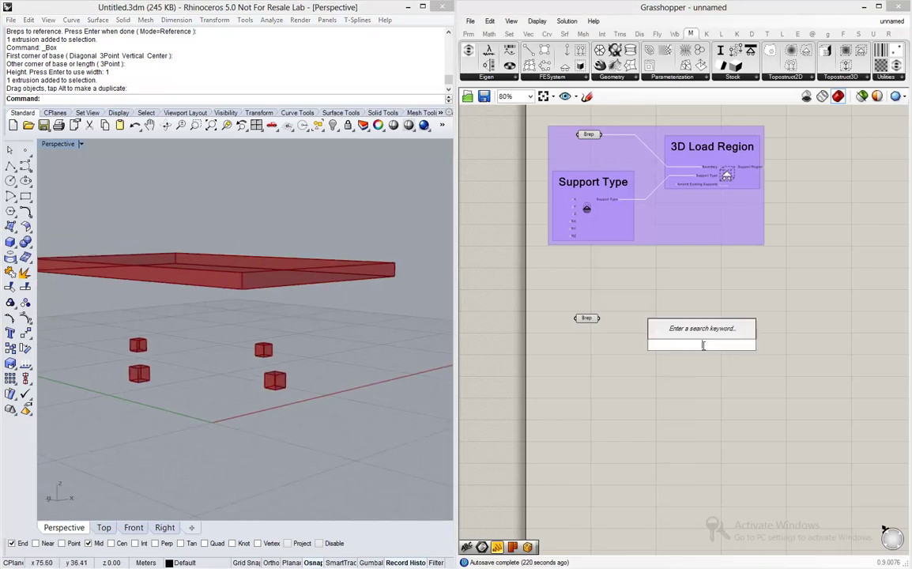
pyautogui.click(803, 223)
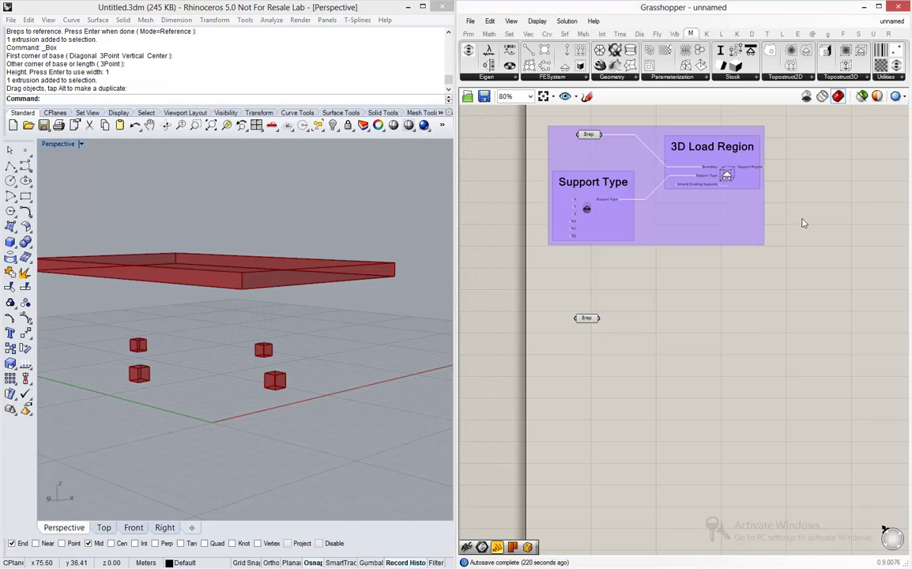
pyautogui.click(843, 78)
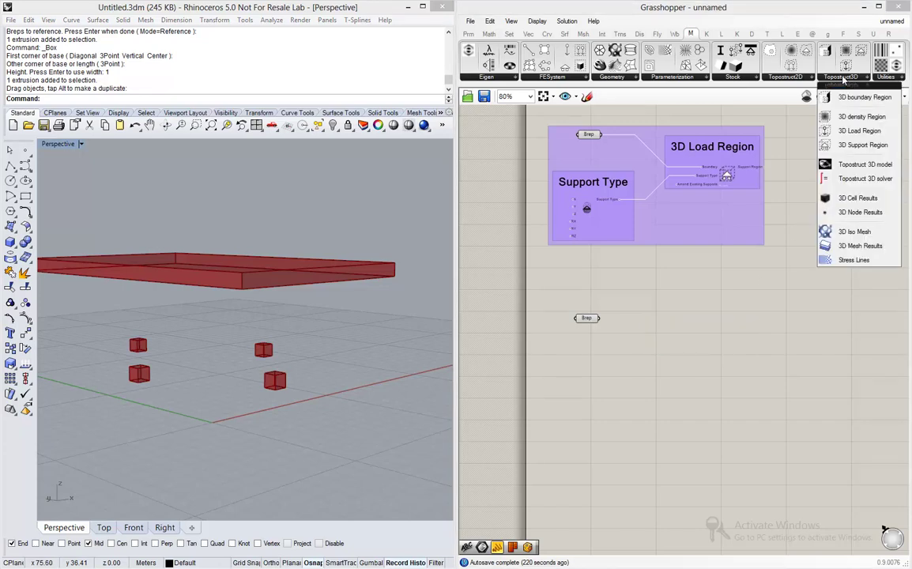
pyautogui.click(787, 140)
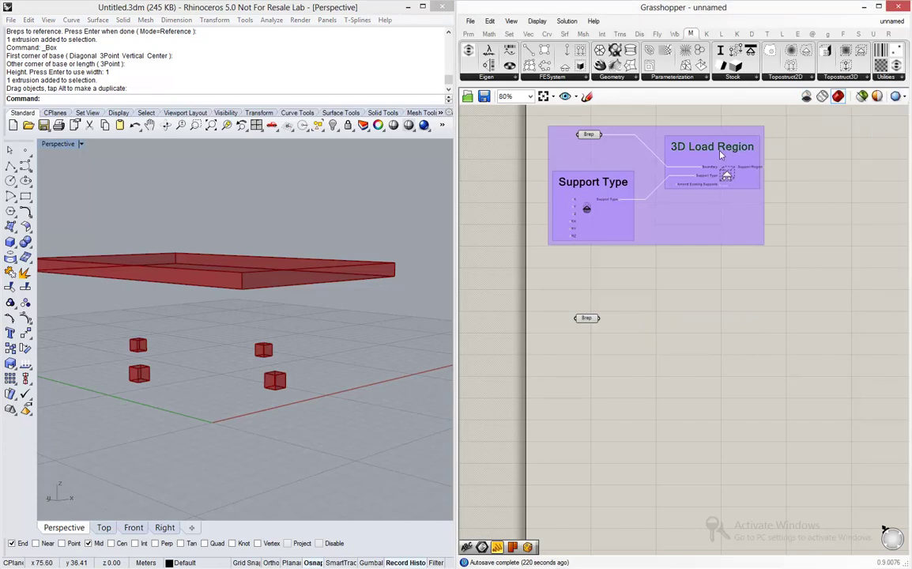
# Change the scribble text "3D Load Region" above the support component to "3D Support Region".
pyautogui.doubleClick(714, 153)
pyautogui.moveTo(710, 152); pyautogui.dragTo(711, 150)
pyautogui.doubleClick(711, 148)
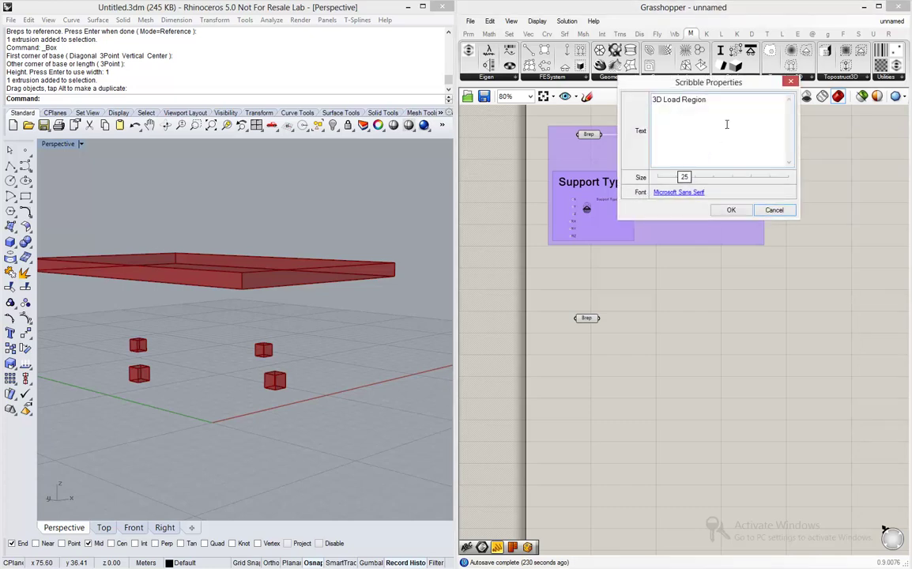
pyautogui.moveTo(681, 100); pyautogui.dragTo(672, 100)
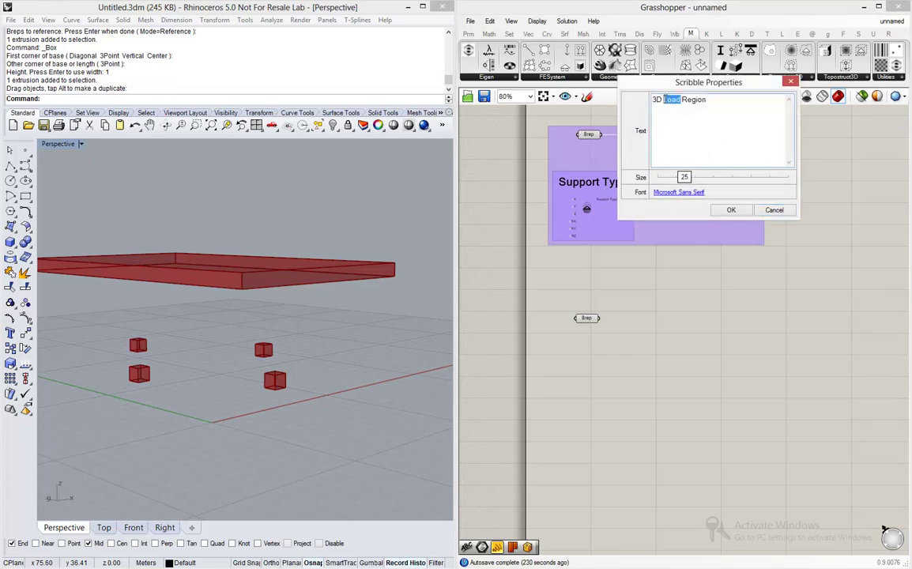
pyautogui.write('Support')
pyautogui.click(729, 210)
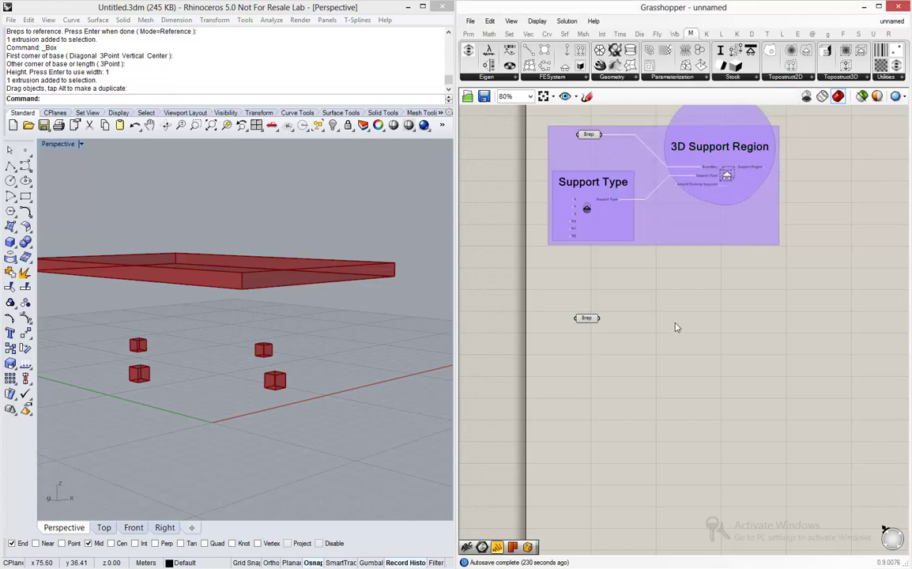
# Add a 3D Load Region component beside the second Brep parameter and connect that Brep to its Boundary input.
pyautogui.doubleClick(675, 325)
pyautogui.write('3d load')
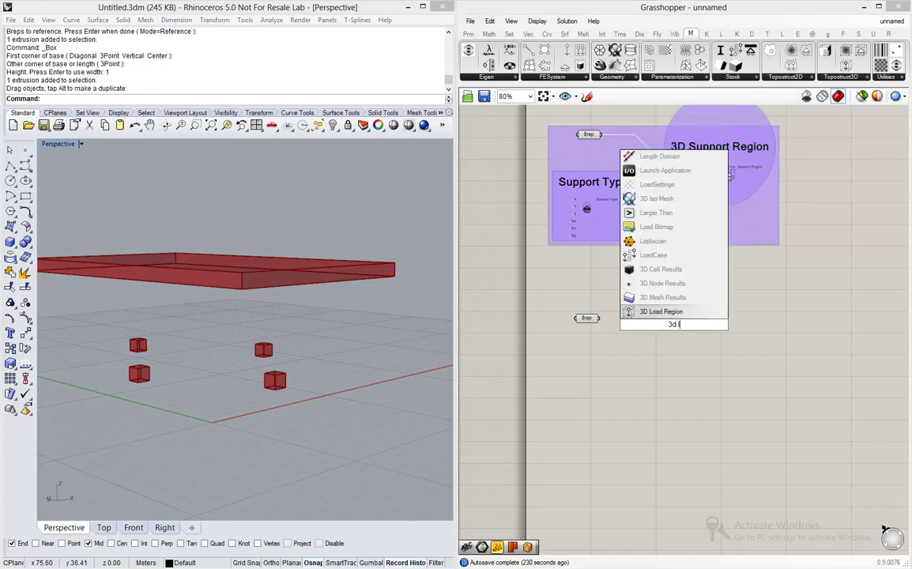
pyautogui.click(672, 312)
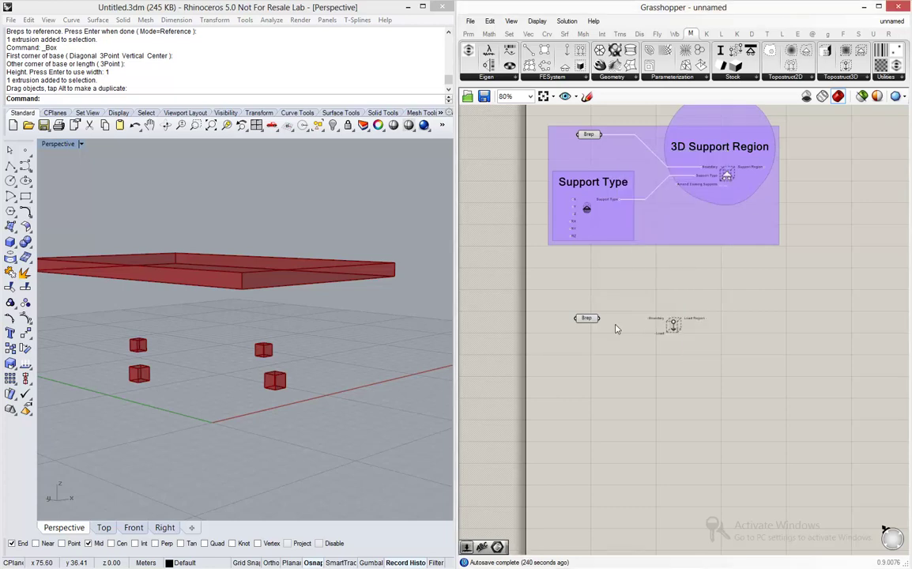
pyautogui.scroll(3, 611, 322)
pyautogui.moveTo(592, 318); pyautogui.dragTo(792, 344)
# Add a Unit Z vector component below the second Brep parameter and connect its output to the 3D Load Region's Load input.
pyautogui.doubleClick(678, 379)
pyautogui.write('z')
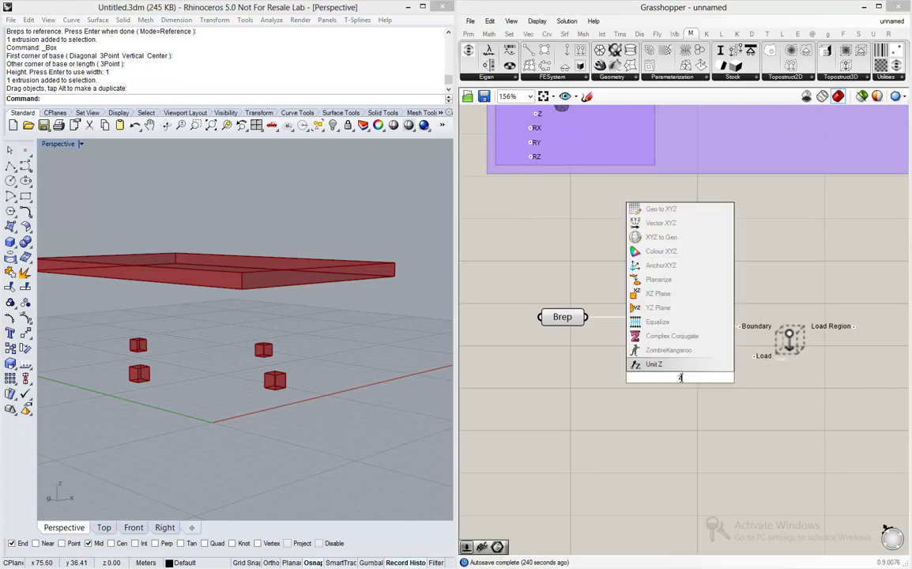
pyautogui.press('Return')
pyautogui.moveTo(667, 380); pyautogui.dragTo(637, 402)
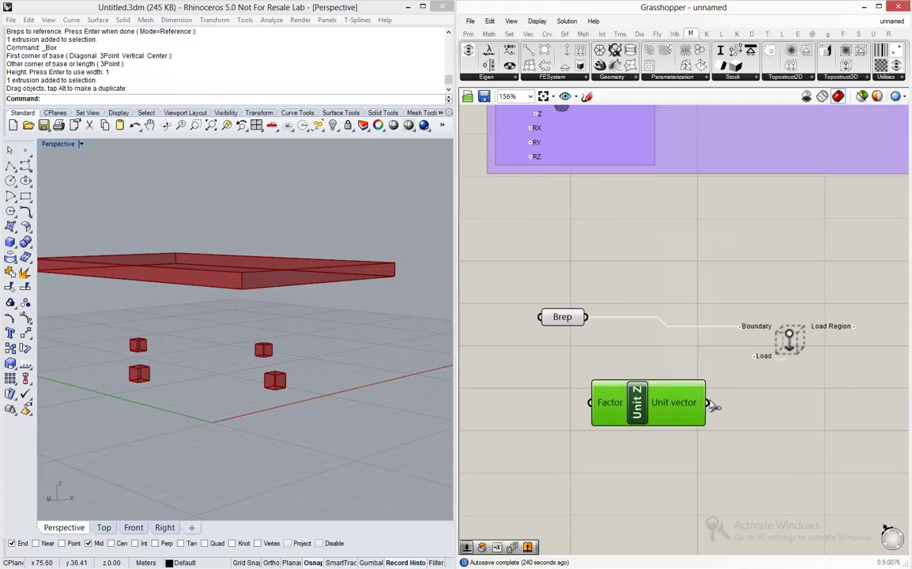
pyautogui.moveTo(708, 402); pyautogui.dragTo(760, 354)
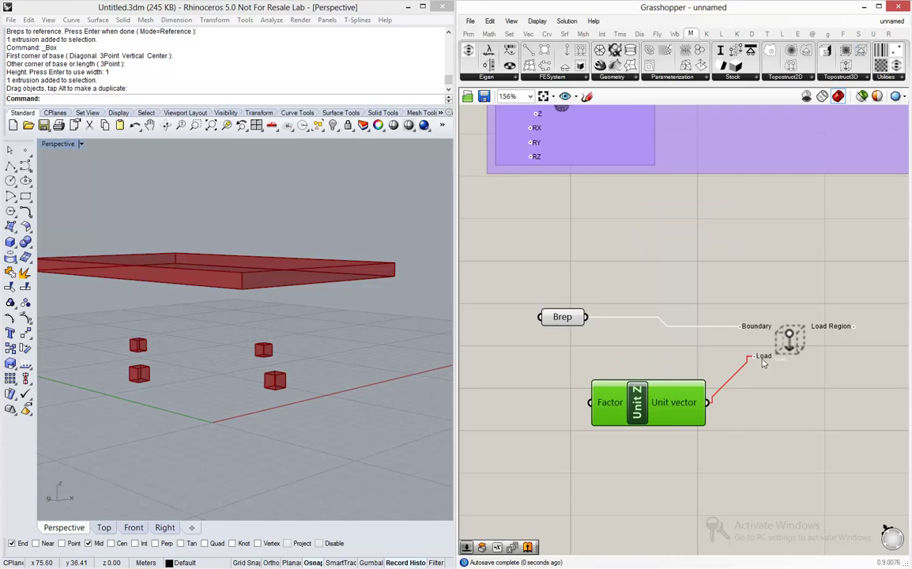
pyautogui.moveTo(763, 359)
pyautogui.scroll(-2, 732, 395)
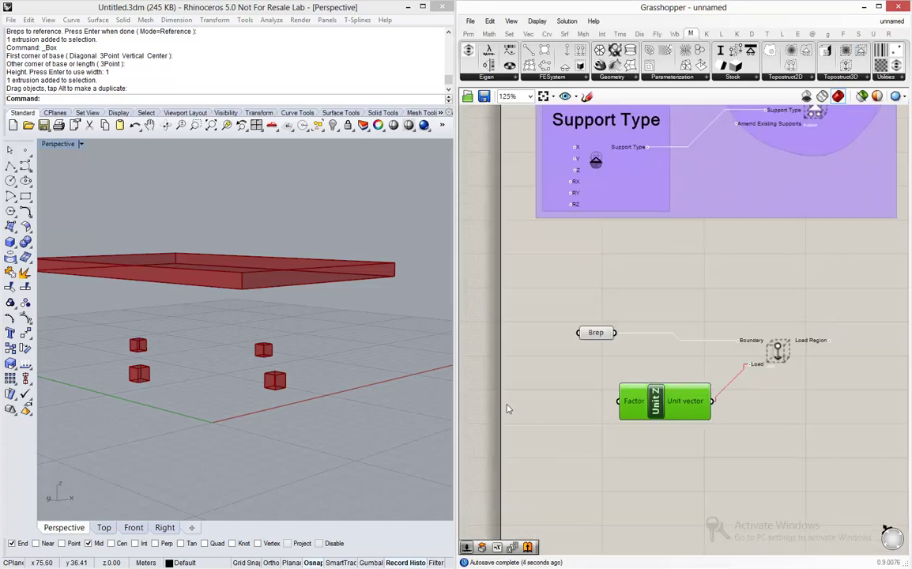
# Add a number slider with the value 800 and place it before the Unit Z component, leaving space between them.
pyautogui.doubleClick(488, 409)
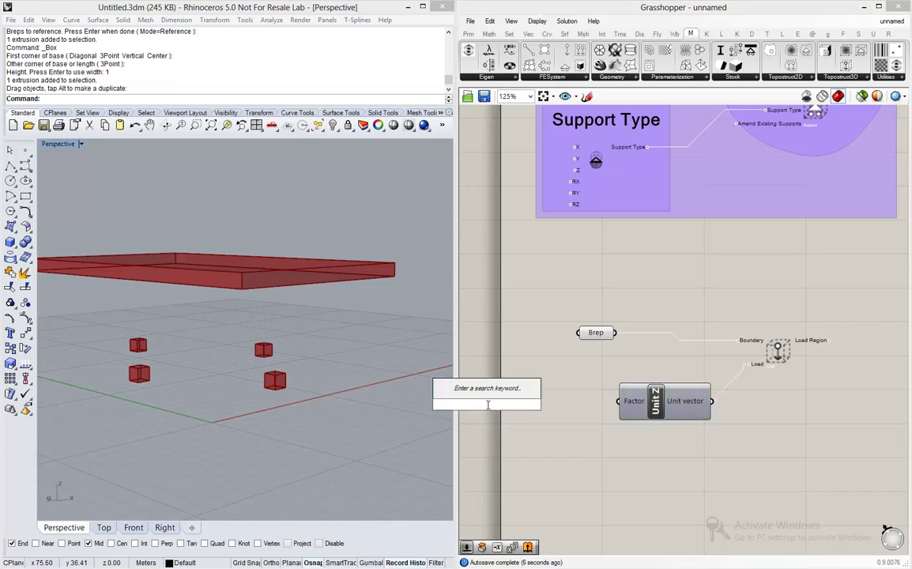
pyautogui.write('800')
pyautogui.press('Return')
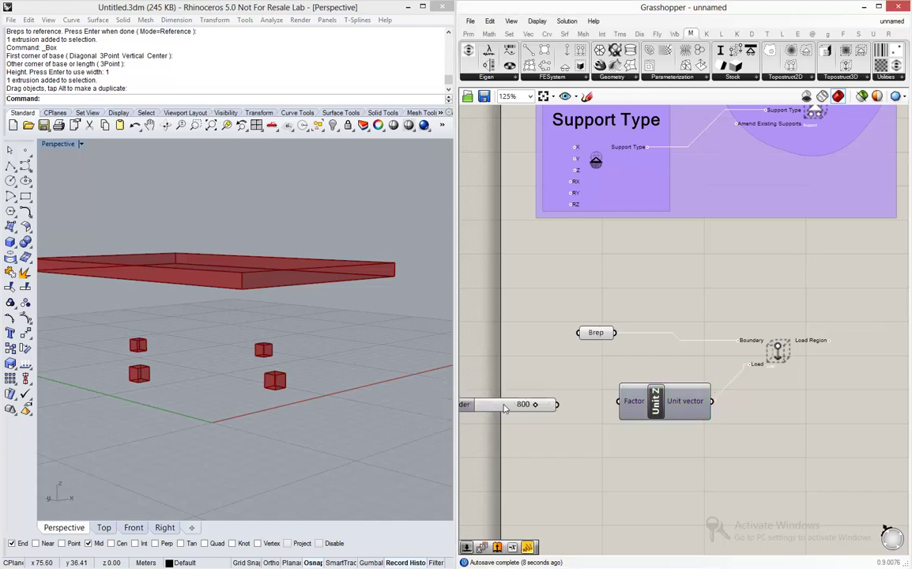
pyautogui.scroll(-4, 684, 410)
pyautogui.scroll(4, 611, 415)
pyautogui.moveTo(553, 391); pyautogui.dragTo(510, 390)
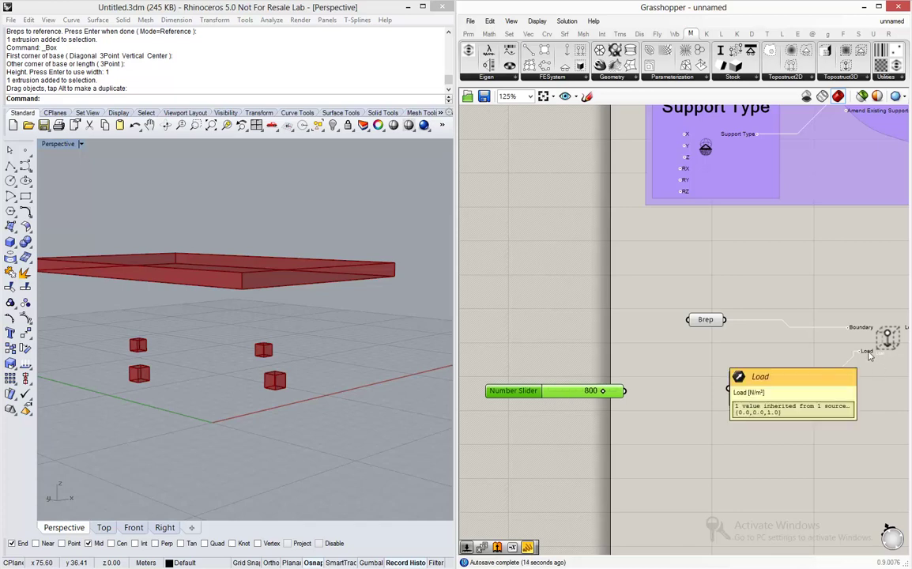
pyautogui.moveTo(567, 400); pyautogui.dragTo(528, 401)
# Insert a Negative component between the 800 slider and Unit Z, wiring the slider to Value and Result to Factor.
pyautogui.doubleClick(627, 411)
pyautogui.write('neg')
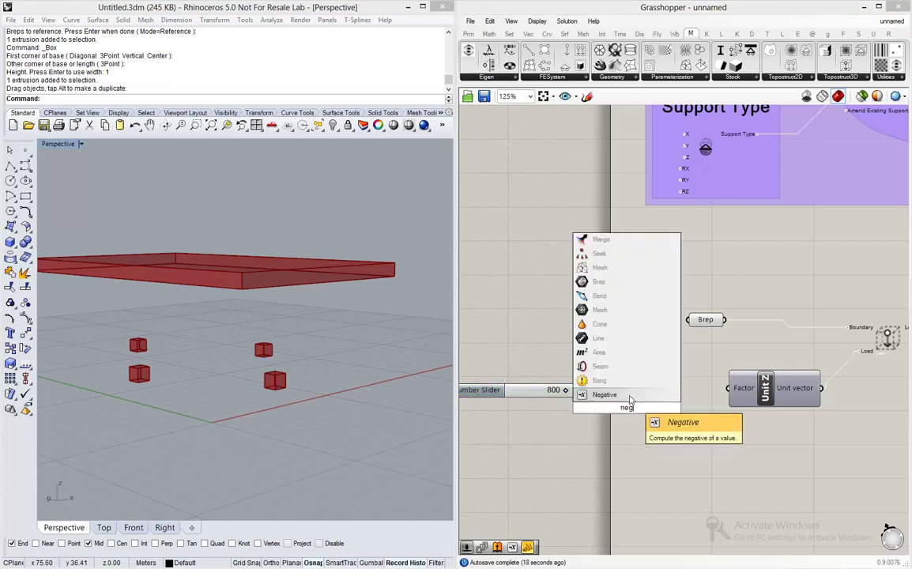
pyautogui.click(605, 394)
pyautogui.click(634, 393)
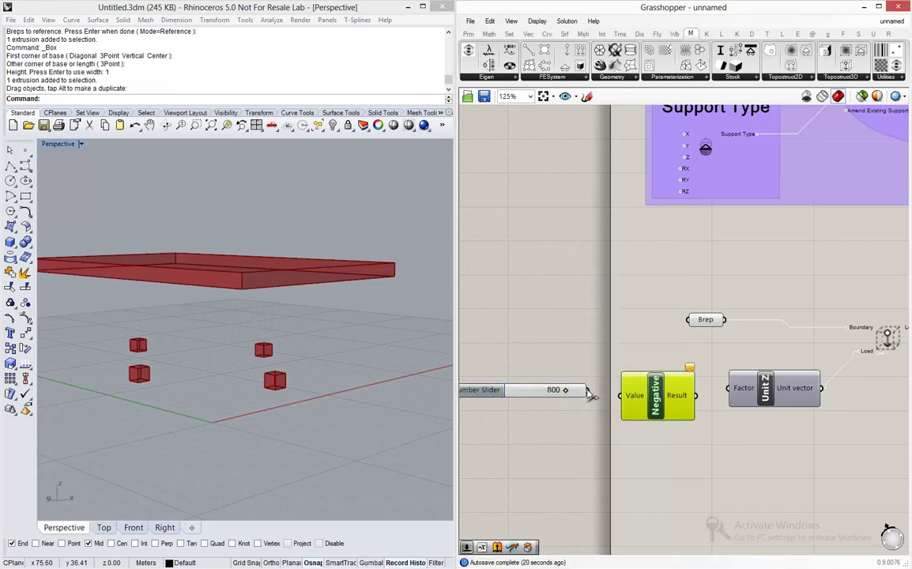
pyautogui.moveTo(590, 391); pyautogui.dragTo(625, 395)
pyautogui.moveTo(696, 395); pyautogui.dragTo(728, 388)
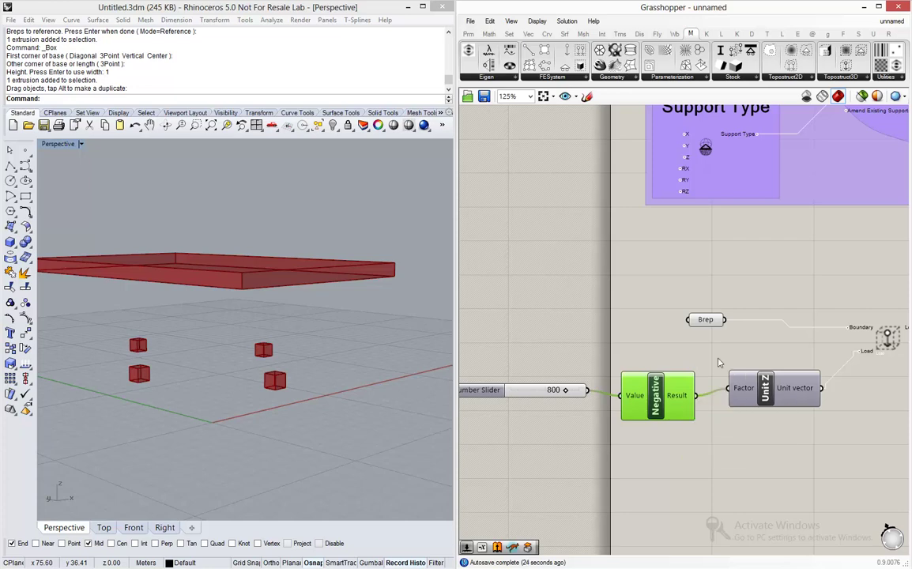
# Group the slider, Negative, Unit Z, Brep and 3D Load Region components together.
pyautogui.scroll(-3, 691, 340)
pyautogui.moveTo(865, 305); pyautogui.dragTo(551, 408)
pyautogui.hotkey('ctrl', 'g')
pyautogui.click(554, 409)
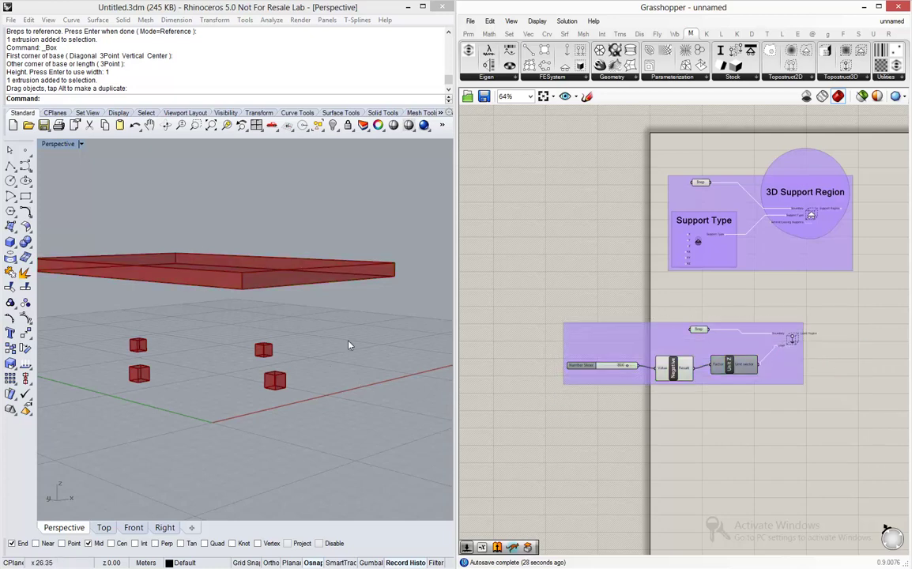
# Align the load group beneath the support group and give the 3D Support Region label's group a box outline.
pyautogui.moveTo(350, 344); pyautogui.dragTo(340, 319, button='right')
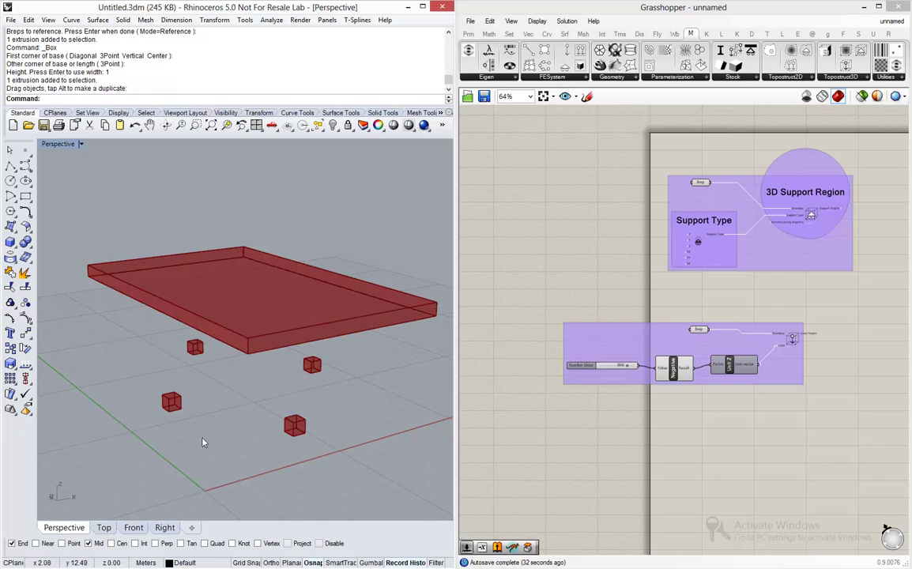
pyautogui.moveTo(245, 392); pyautogui.dragTo(249, 362, button='right')
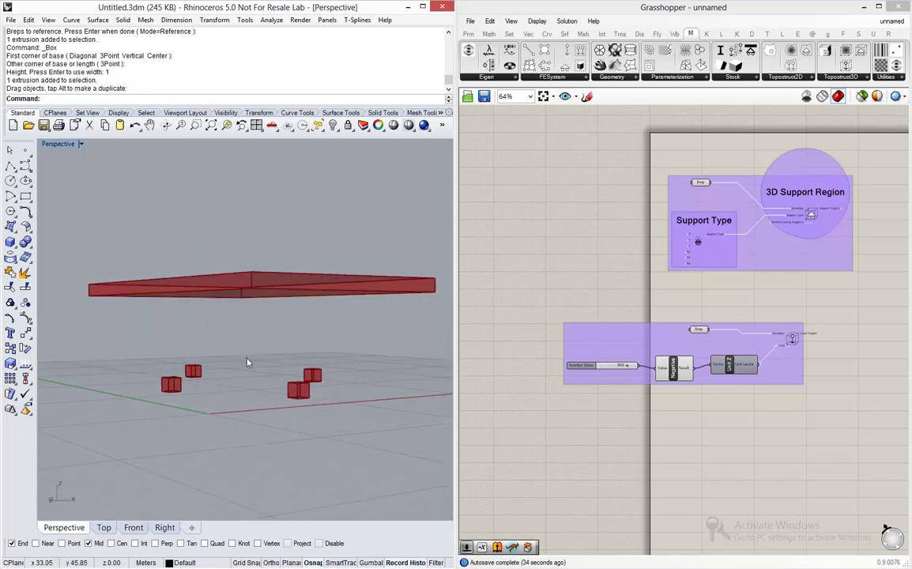
pyautogui.moveTo(803, 384); pyautogui.dragTo(841, 346)
pyautogui.click(805, 154)
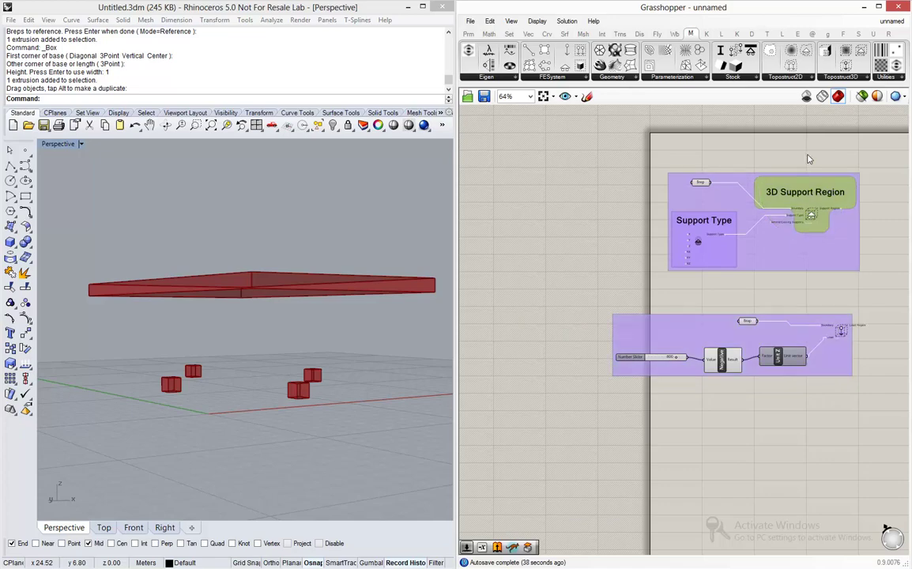
# Add a Bounding Box component below the load group.
pyautogui.scroll(-2, 819, 324)
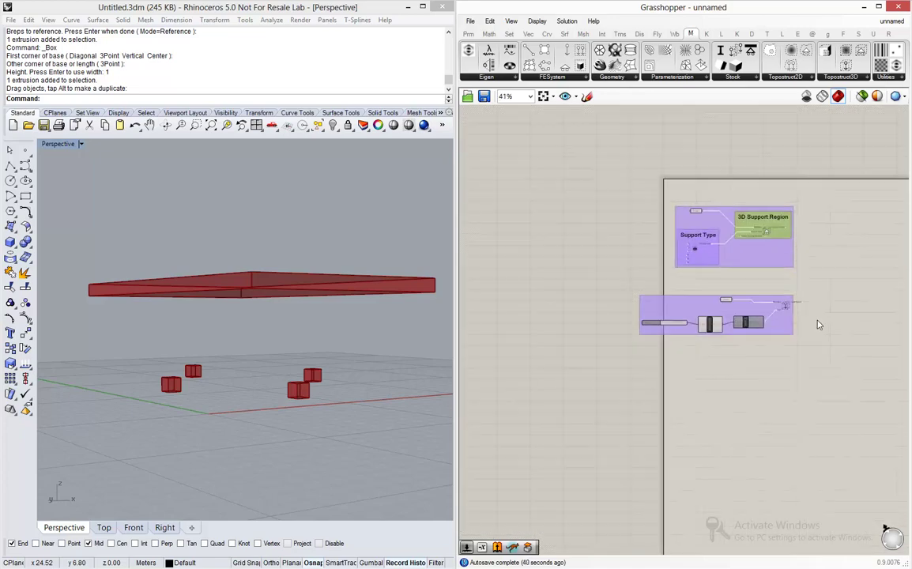
pyautogui.scroll(3, 796, 318)
pyautogui.scroll(1, 775, 395)
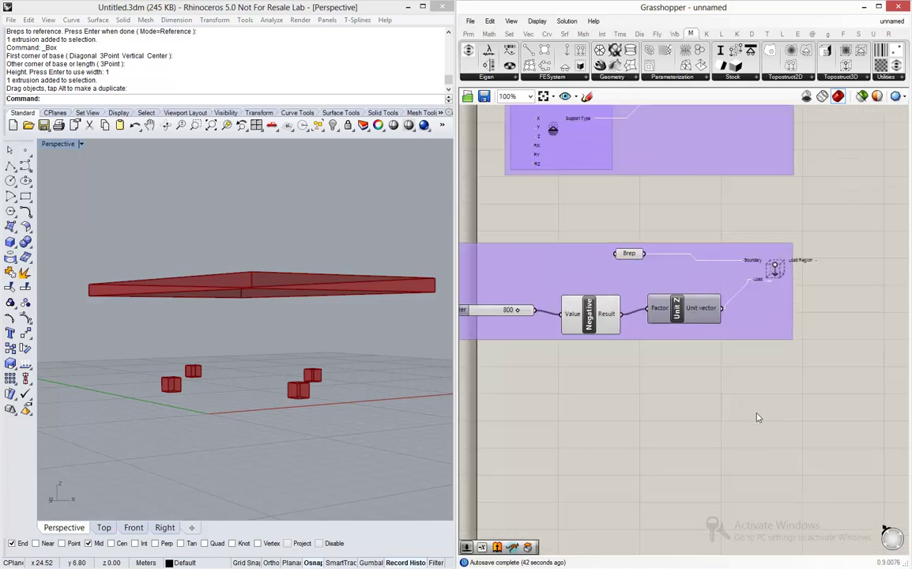
pyautogui.doubleClick(716, 441)
pyautogui.write('boundi')
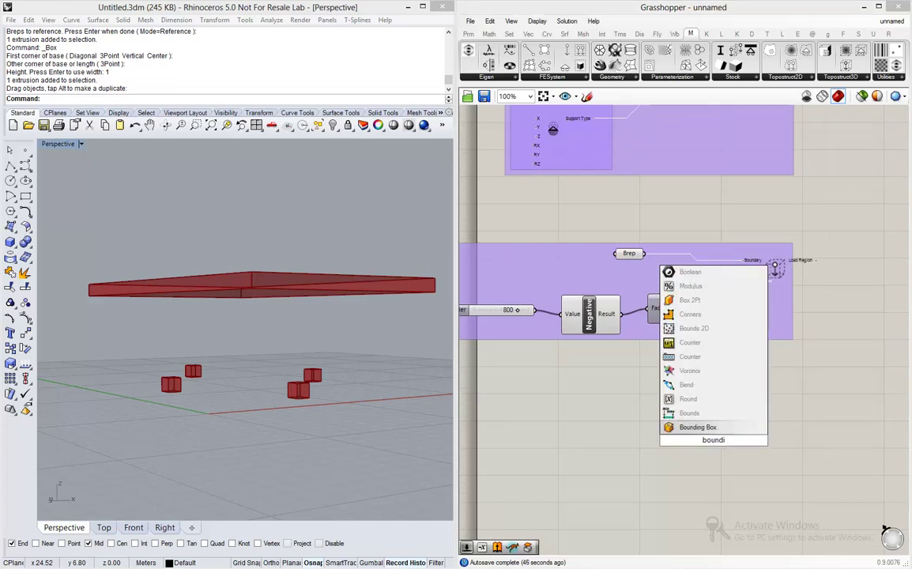
pyautogui.press('Return')
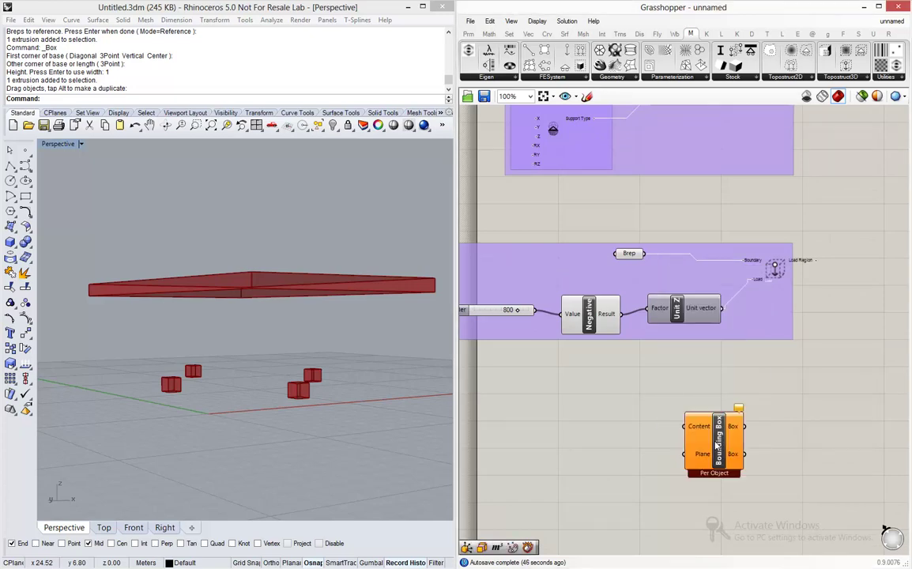
# Copy the "3D Support Region" scribble above the load region component and change its text to "3D Load Region".
pyautogui.scroll(-1, 700, 432)
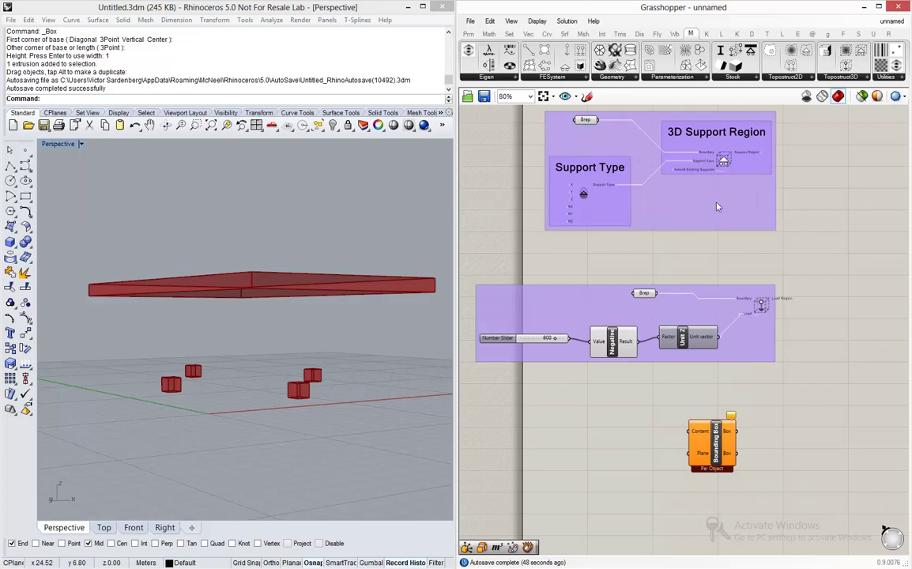
pyautogui.scroll(4, 776, 288)
pyautogui.click(749, 340)
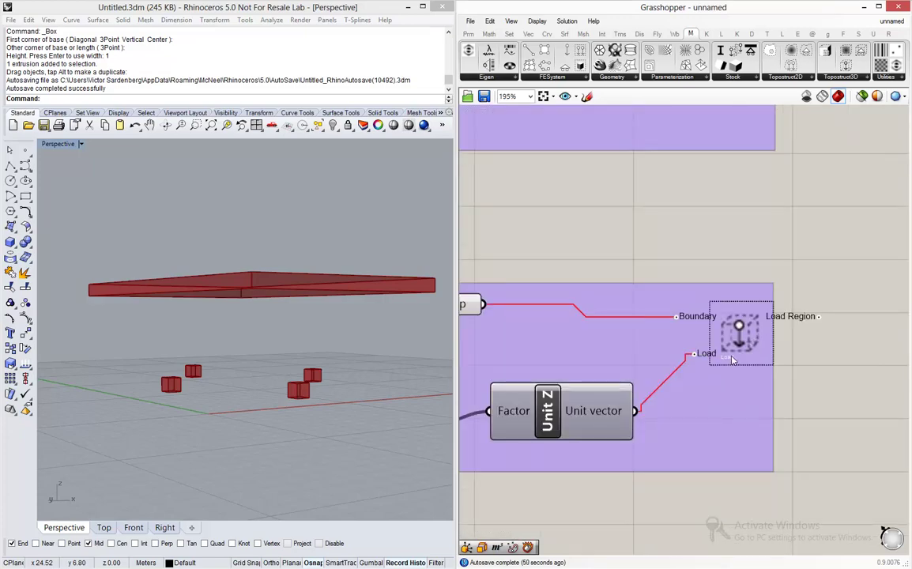
pyautogui.scroll(-4, 732, 358)
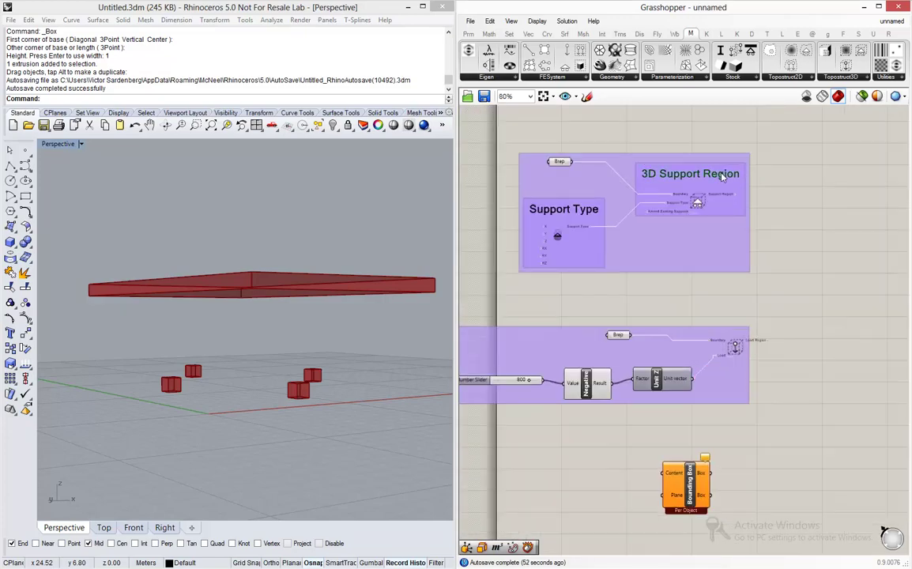
pyautogui.moveTo(721, 177); pyautogui.dragTo(764, 321)
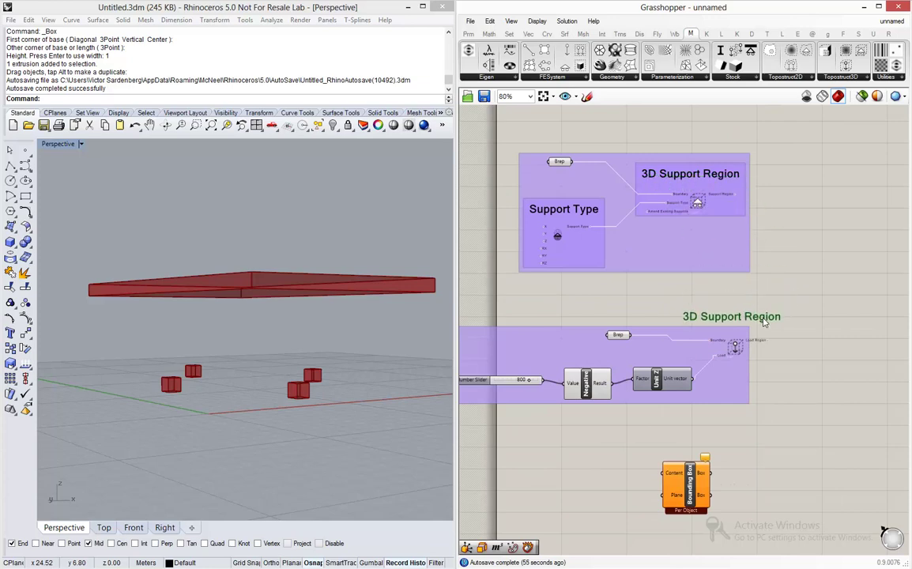
pyautogui.scroll(4, 763, 322)
pyautogui.doubleClick(762, 320)
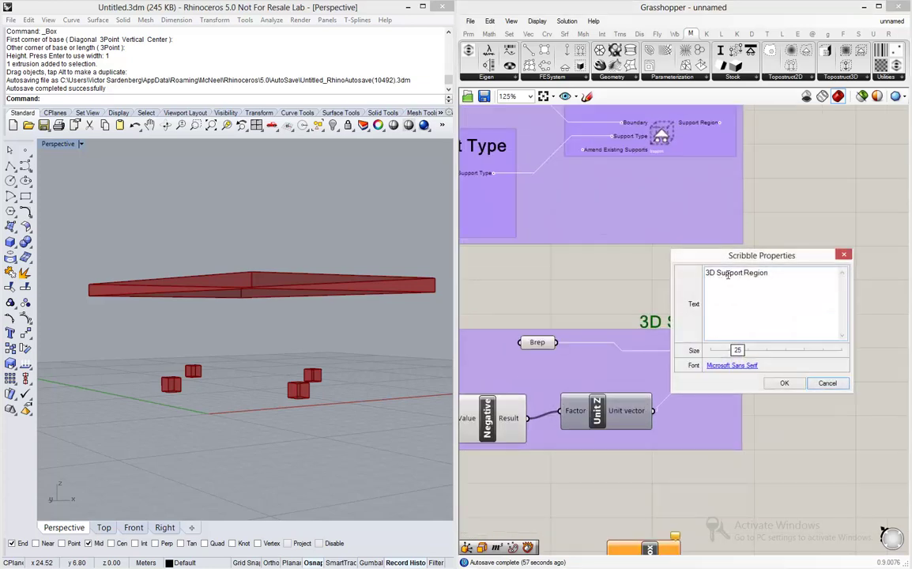
pyautogui.doubleClick(728, 274)
pyautogui.write('Load')
pyautogui.click(784, 382)
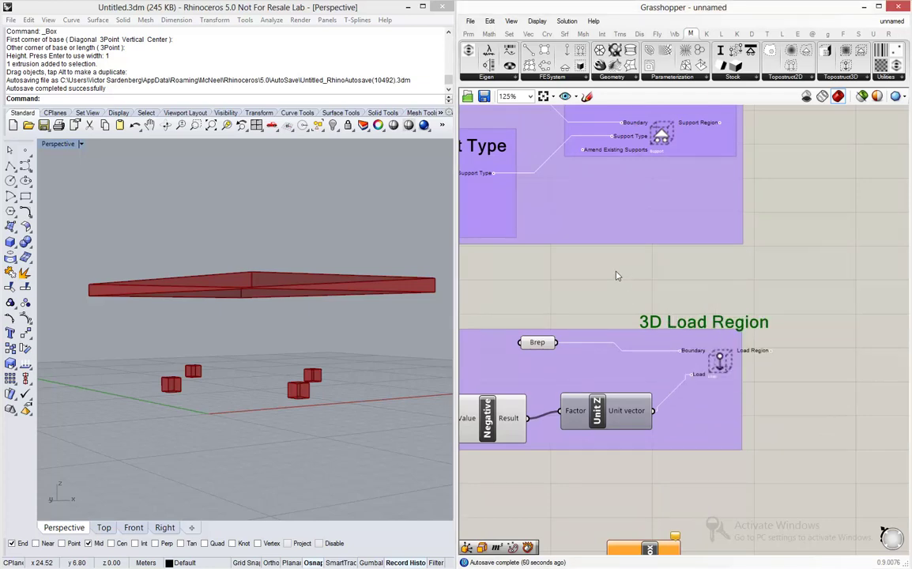
# Group the "3D Load Region" label with its component and remove the existing group around the load components.
pyautogui.moveTo(617, 276); pyautogui.dragTo(814, 398)
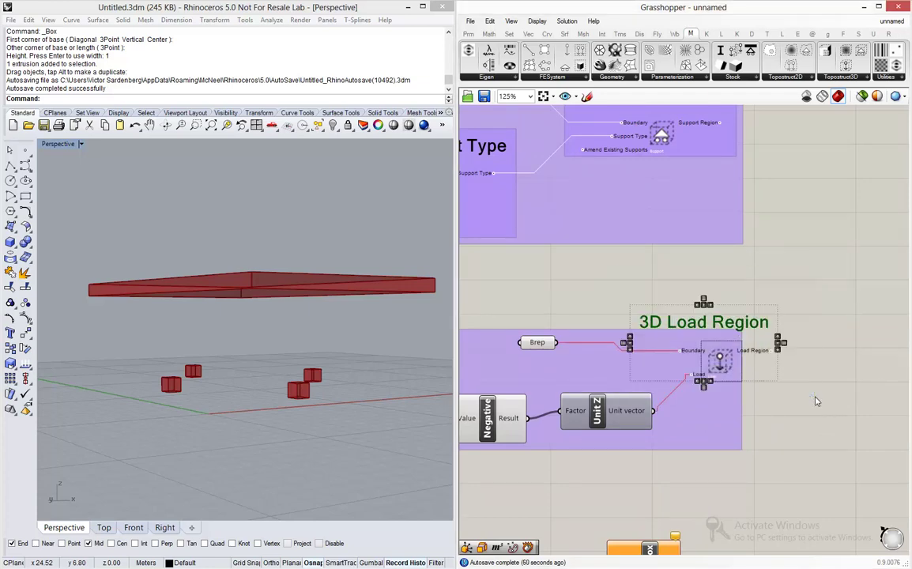
pyautogui.click(724, 414)
pyautogui.press('Delete')
# Group all load components, from the slider to the labelled 3D Load Region, into one new outer group.
pyautogui.scroll(-3, 754, 392)
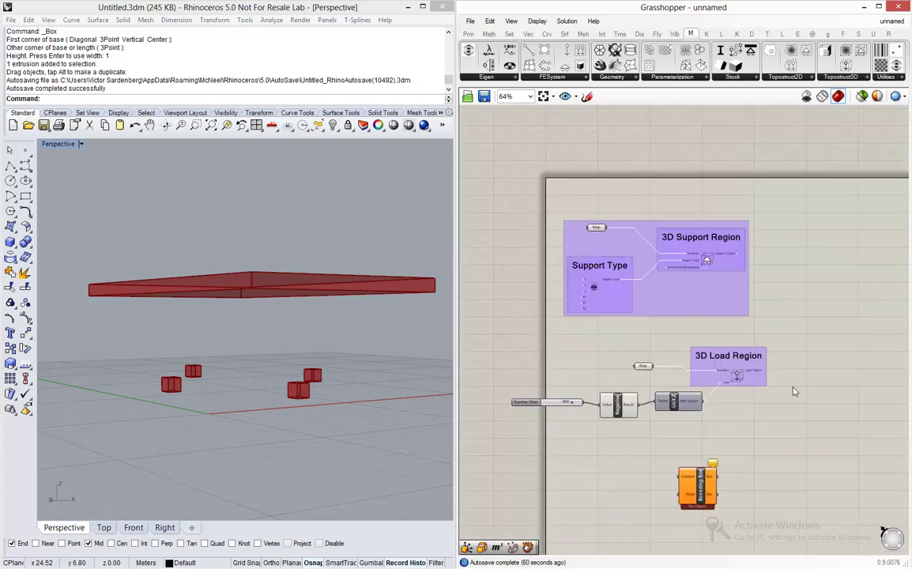
pyautogui.moveTo(802, 431); pyautogui.dragTo(495, 350)
pyautogui.hotkey('ctrl', 'g')
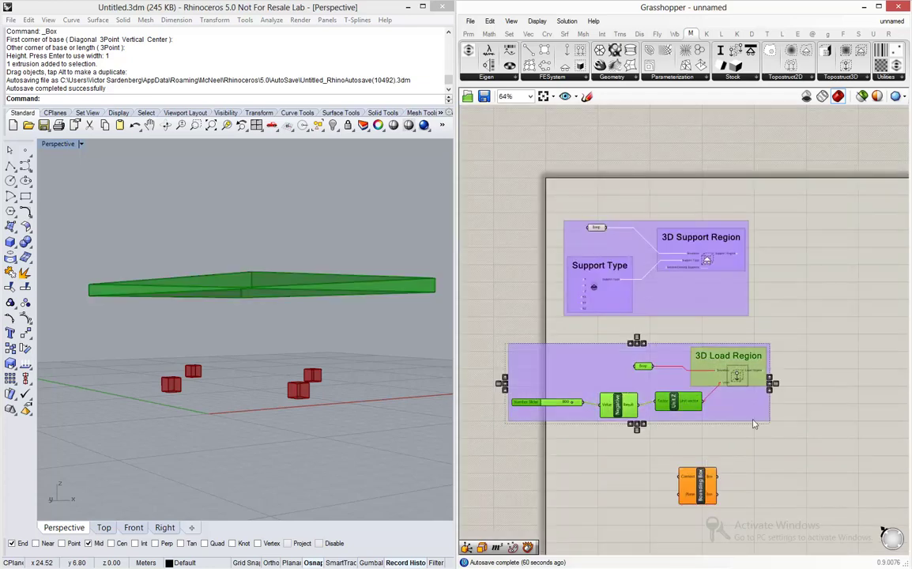
pyautogui.click(737, 439)
# Connect both the support Brep and the load Brep to the Bounding Box's Content input.
pyautogui.scroll(1, 729, 444)
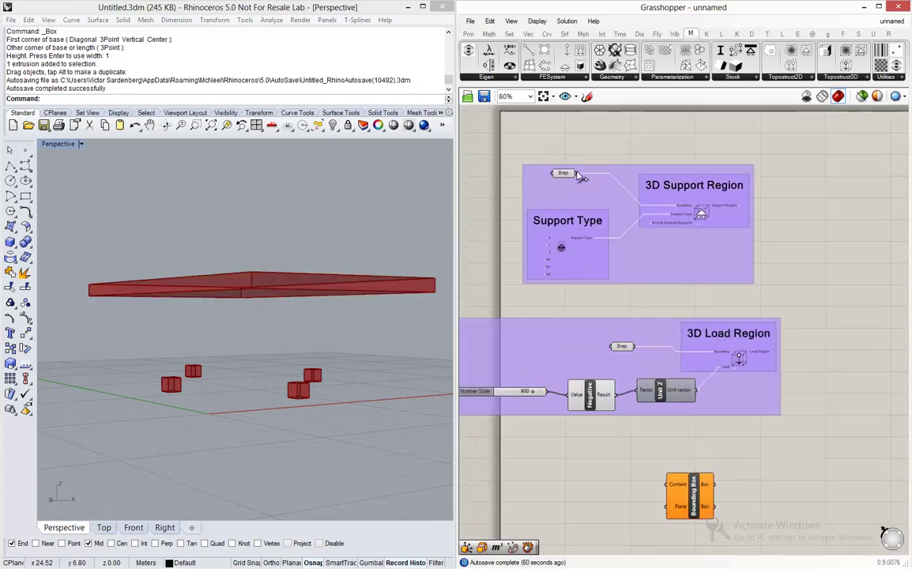
pyautogui.moveTo(578, 174); pyautogui.dragTo(673, 491)
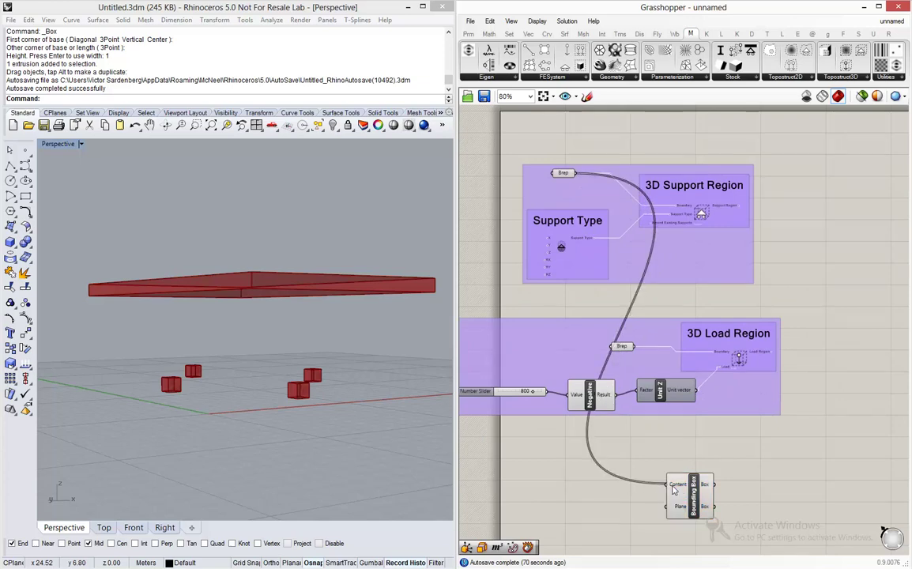
pyautogui.keyDown('shift'); pyautogui.moveTo(633, 346); pyautogui.dragTo(676, 488); pyautogui.keyUp('shift')
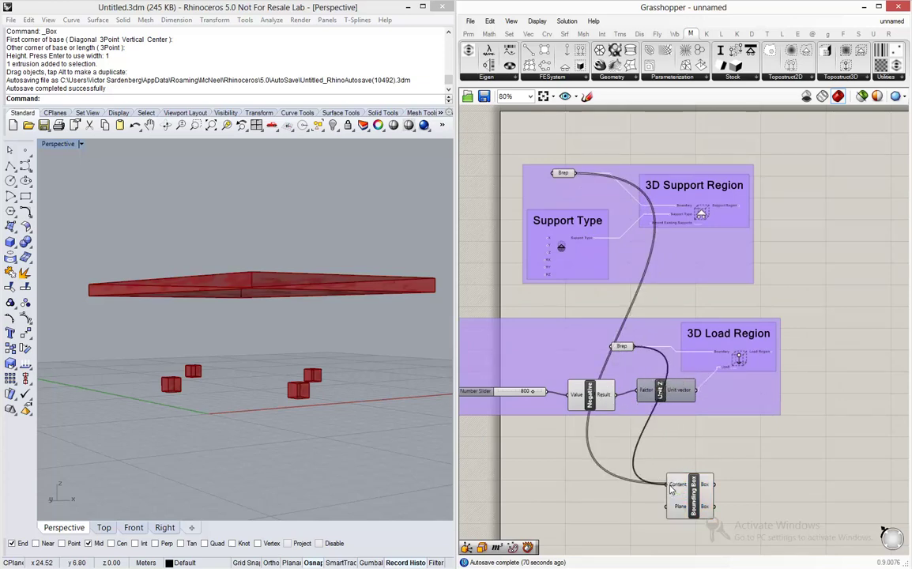
pyautogui.scroll(1, 686, 510)
pyautogui.scroll(2, 689, 511)
pyautogui.scroll(-2, 692, 474)
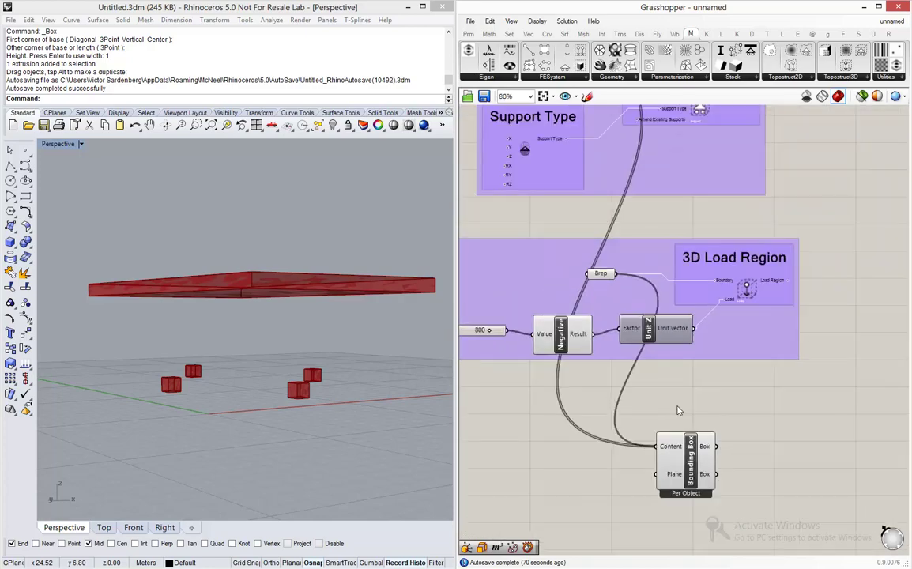
# Switch the Bounding Box component to Union Box mode so one box encloses all the geometry.
pyautogui.scroll(3, 694, 431)
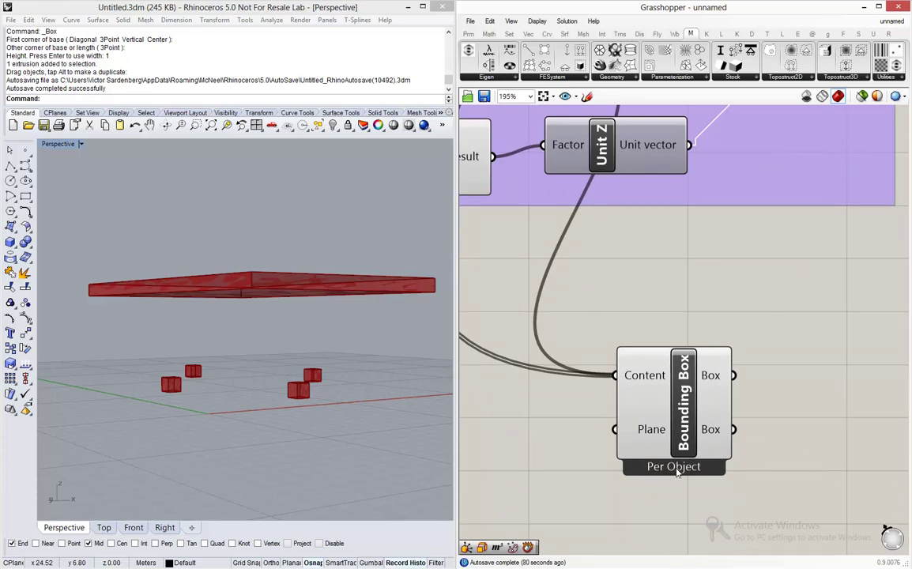
pyautogui.rightClick(684, 411)
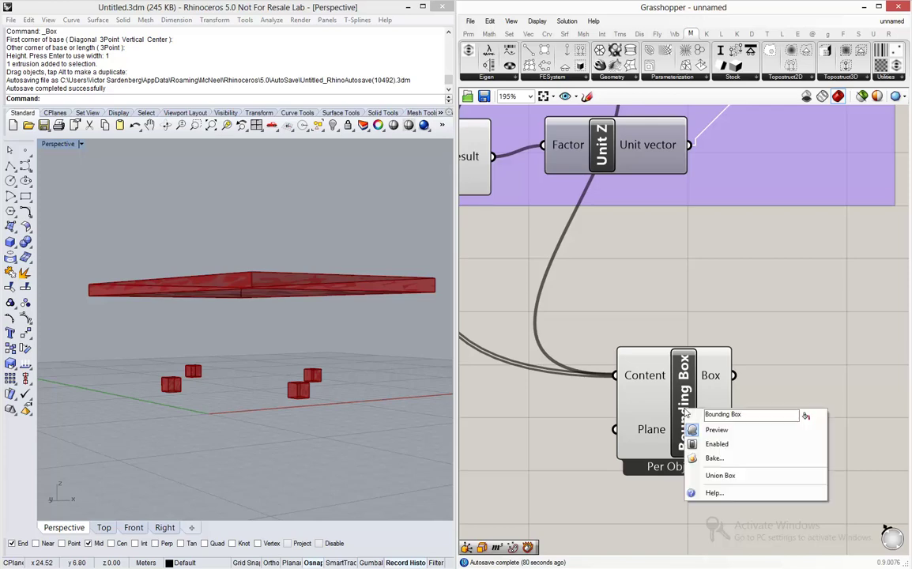
pyautogui.click(720, 476)
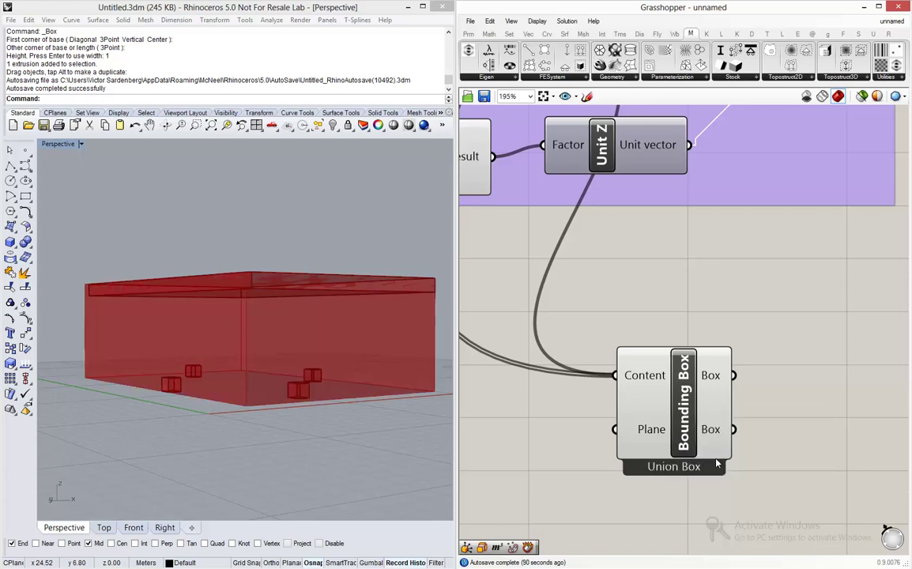
pyautogui.click(630, 372)
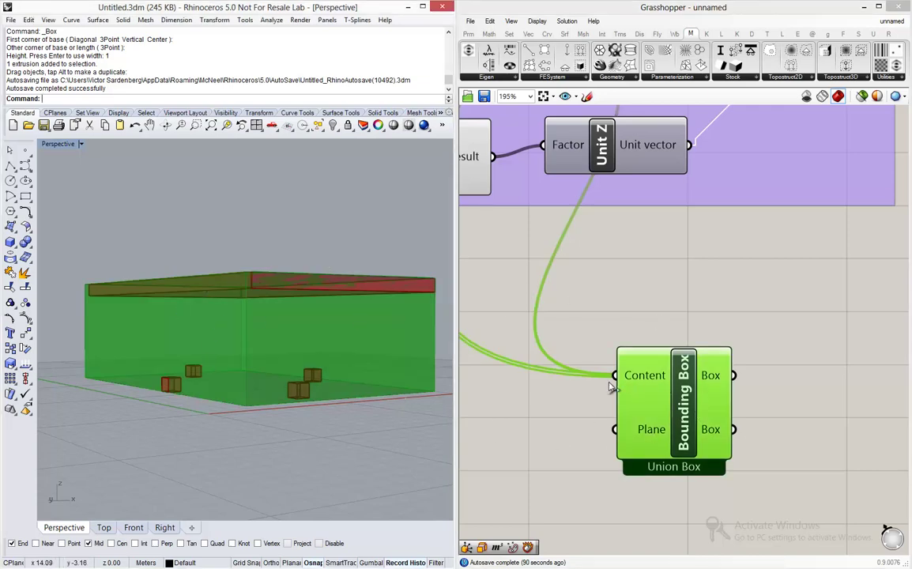
pyautogui.click(560, 392)
# Add a 3D boundary Region component beside the Bounding Box component.
pyautogui.scroll(-3, 560, 392)
pyautogui.scroll(1, 688, 394)
pyautogui.moveTo(593, 416); pyautogui.dragTo(539, 450)
pyautogui.click(861, 78)
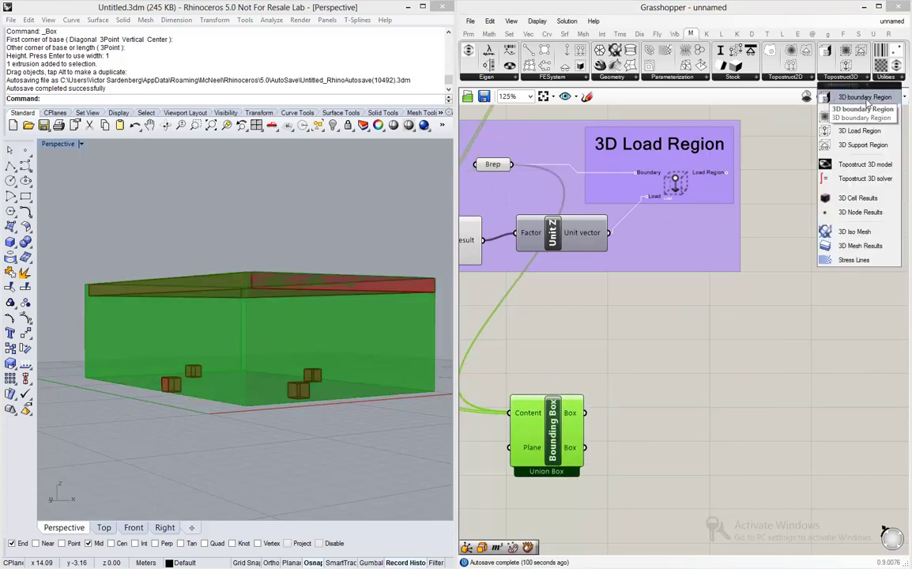
pyautogui.click(869, 100)
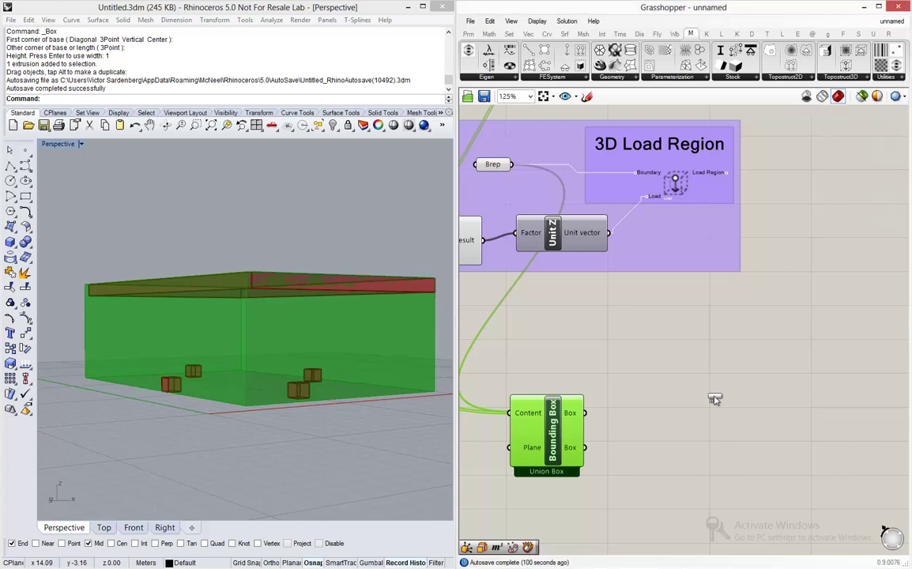
pyautogui.click(690, 439)
pyautogui.scroll(1, 663, 442)
# Place a Scribble above the boundary region component with the text "3D Boundary Region".
pyautogui.doubleClick(682, 369)
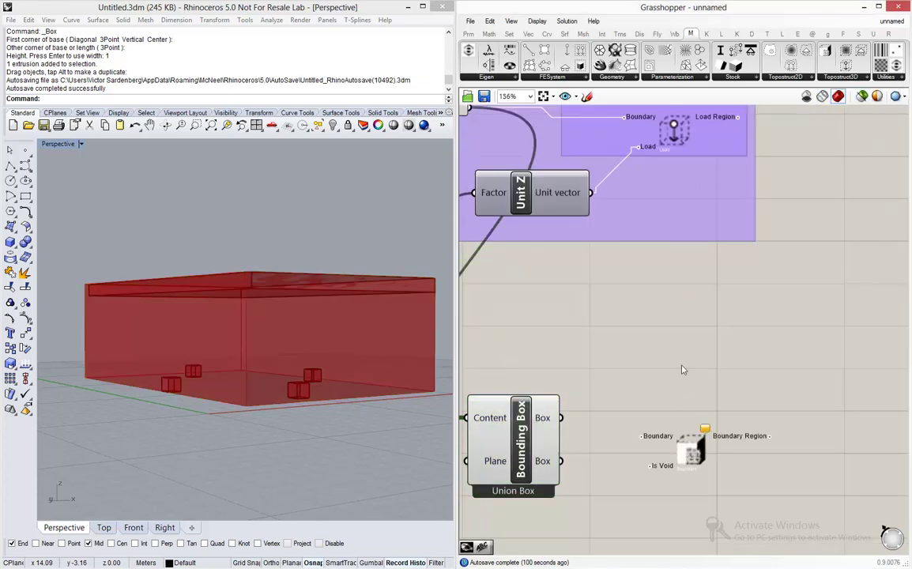
pyautogui.write('scr')
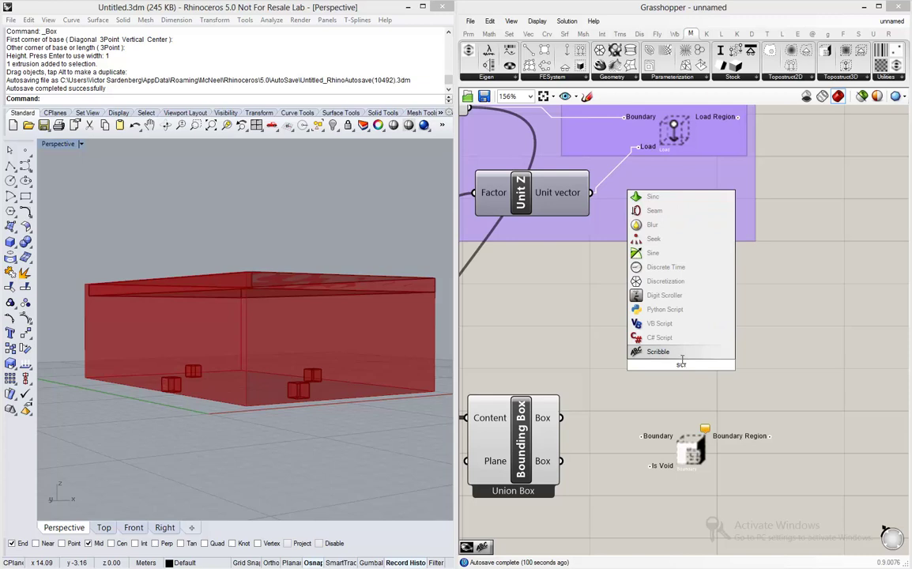
pyautogui.press('Return')
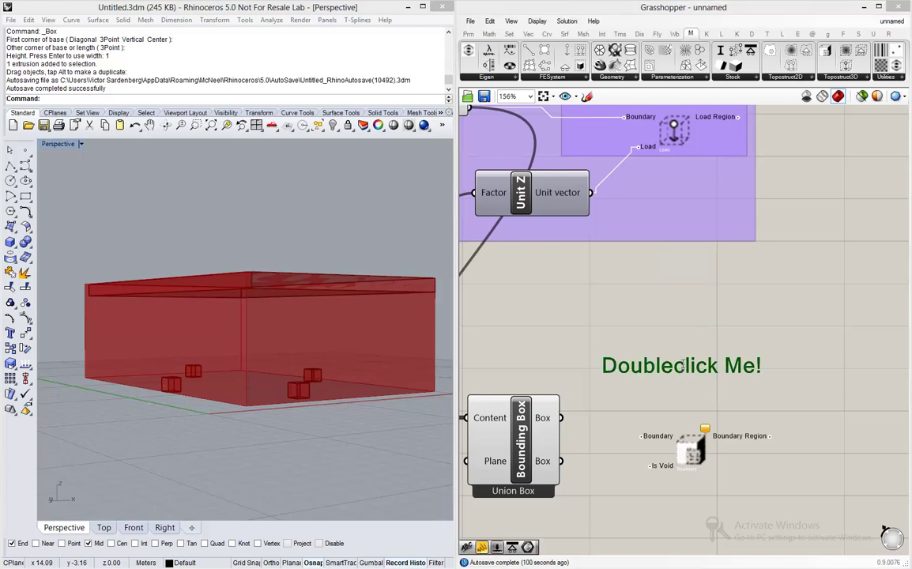
pyautogui.doubleClick(682, 362)
pyautogui.write('3D Boundary Region')
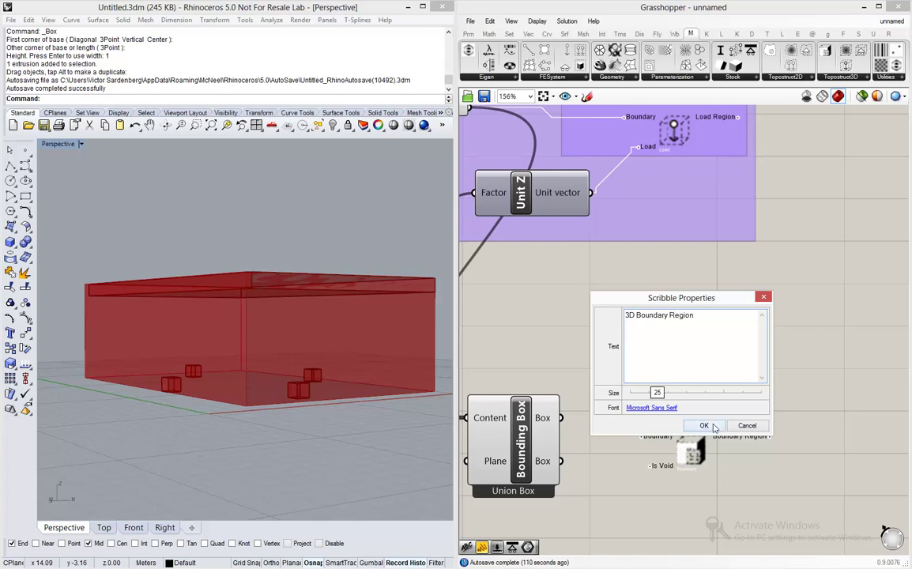
pyautogui.click(705, 426)
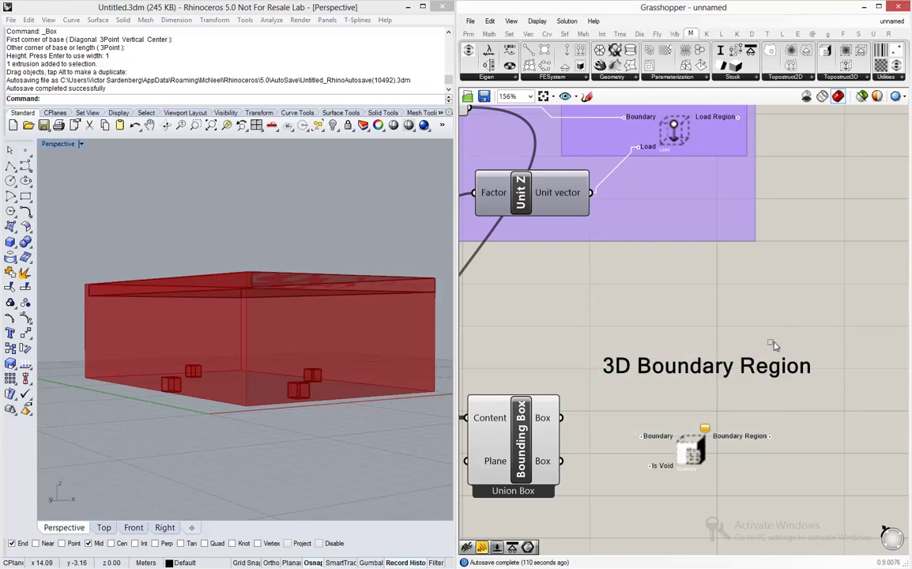
# Group the "3D Boundary Region" label with its component and connect the Bounding Box's first Box output to its Boundary input.
pyautogui.moveTo(709, 294); pyautogui.dragTo(601, 454)
pyautogui.hotkey('ctrl', 'g')
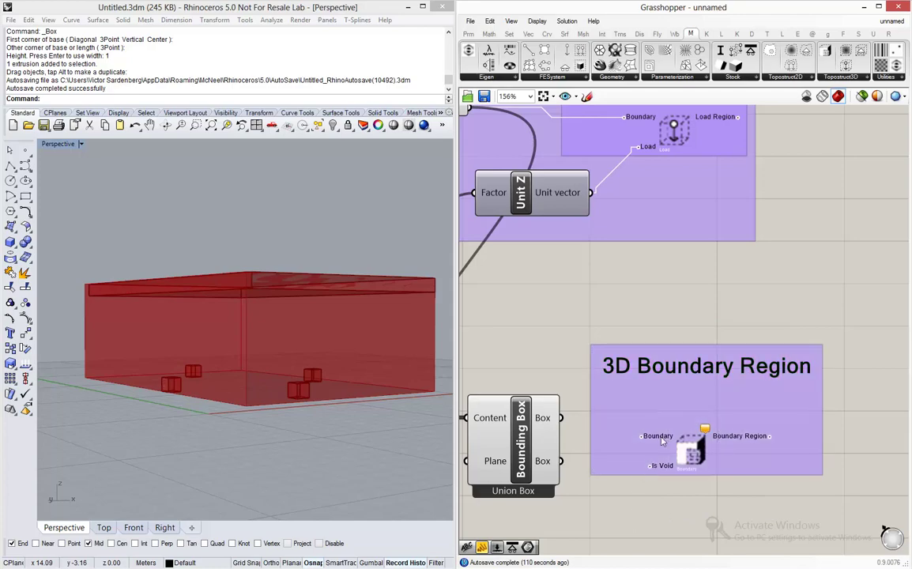
pyautogui.moveTo(561, 418); pyautogui.dragTo(641, 435)
# Review the support, load and boundary parts of the definition by selecting each one in turn.
pyautogui.scroll(-5, 559, 399)
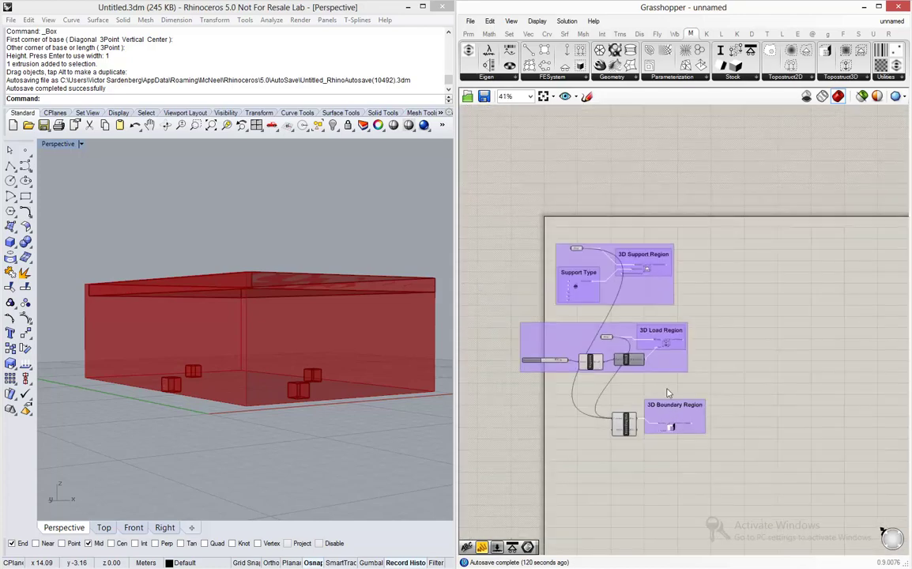
pyautogui.moveTo(709, 228); pyautogui.dragTo(483, 278)
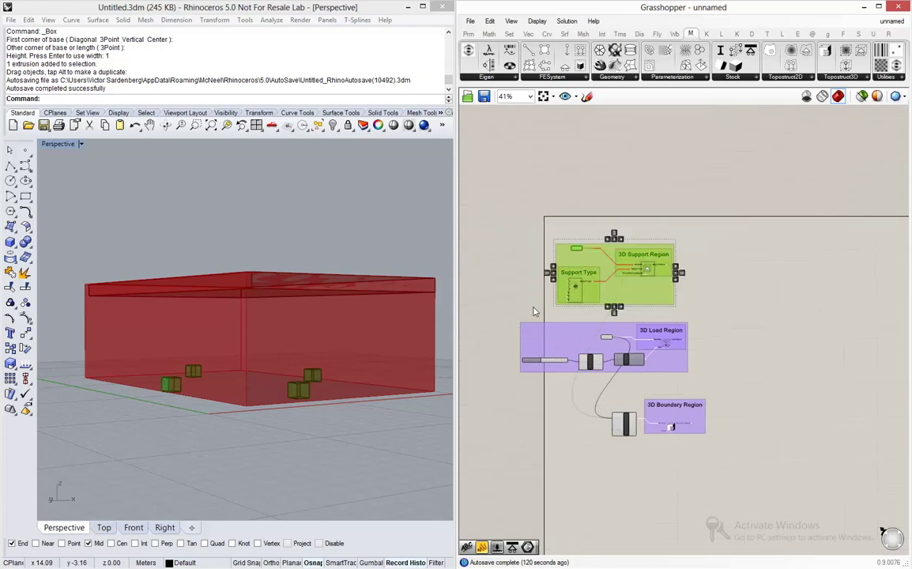
pyautogui.click(709, 324)
pyautogui.moveTo(709, 323); pyautogui.dragTo(512, 383)
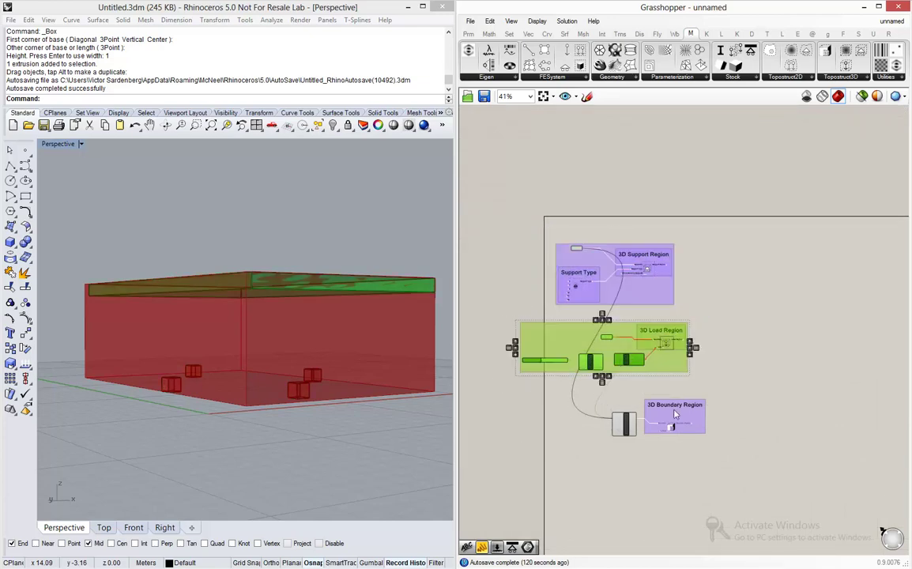
pyautogui.moveTo(773, 400); pyautogui.dragTo(596, 458)
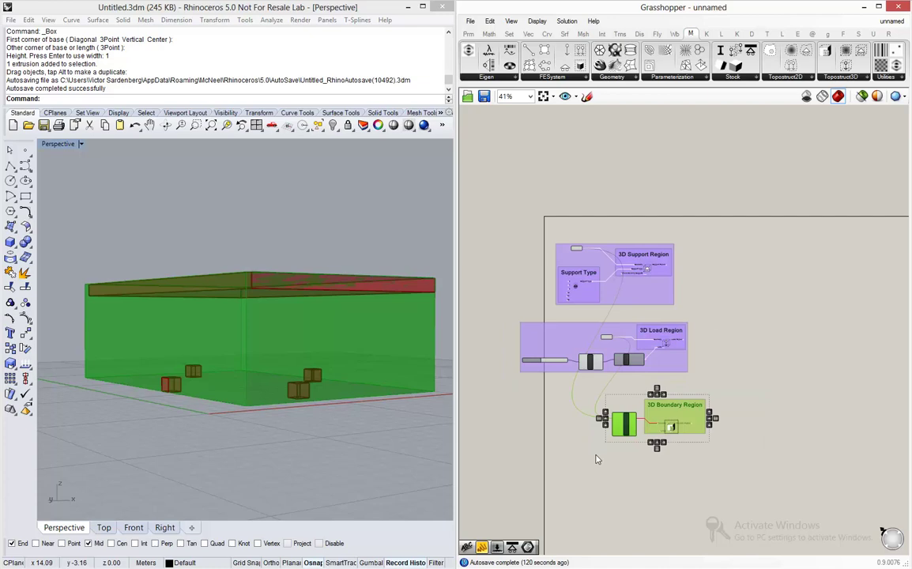
pyautogui.click(731, 480)
# Add a Topostruct 3D model component in the empty canvas space beyond the three region groups.
pyautogui.scroll(3, 761, 375)
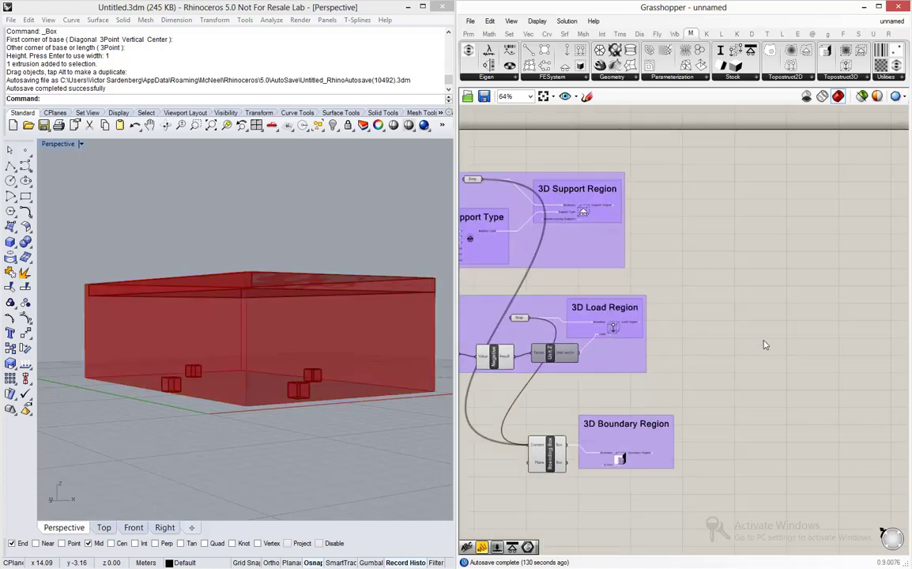
pyautogui.click(855, 77)
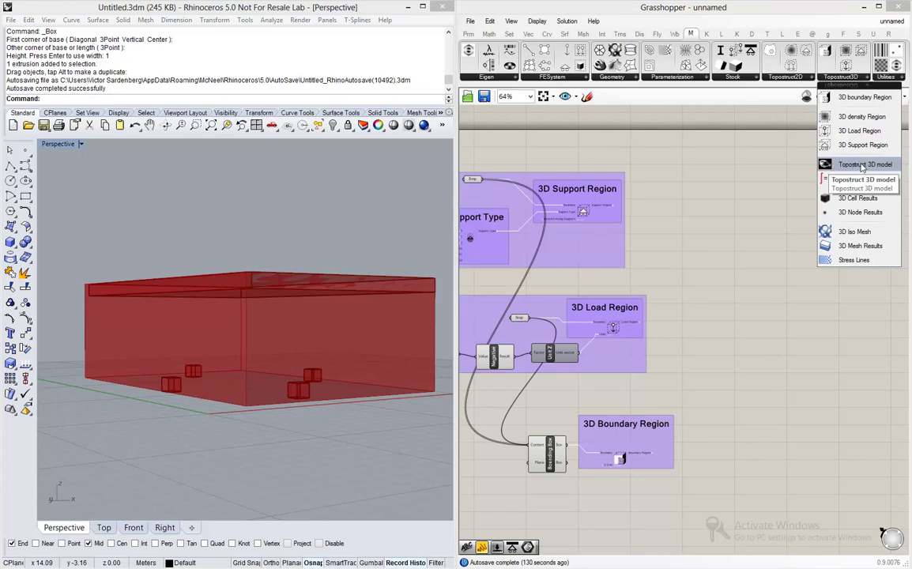
pyautogui.moveTo(866, 168); pyautogui.dragTo(814, 316)
pyautogui.scroll(5, 814, 316)
# Add a Scribble reading "Topostruct 3D Model" above the model component and group the two together.
pyautogui.doubleClick(768, 275)
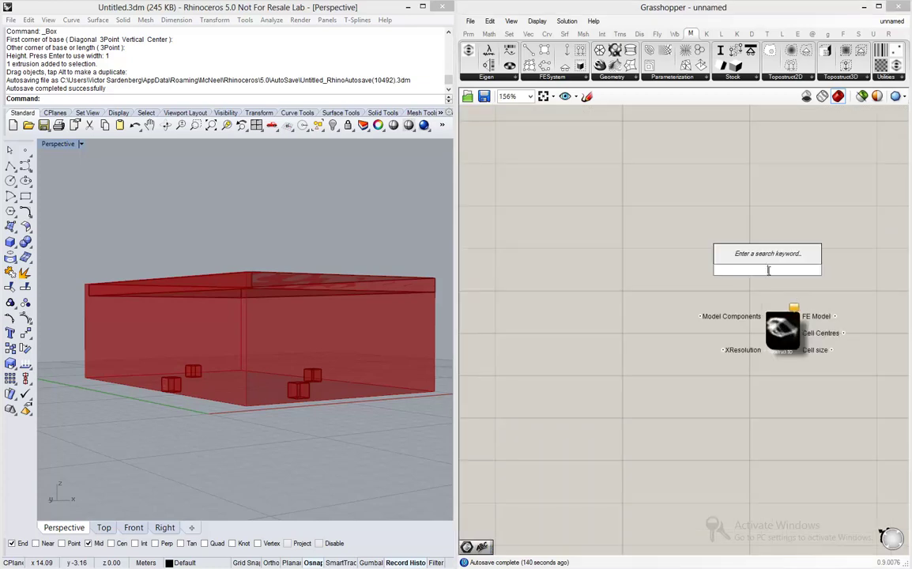
pyautogui.write('scribb')
pyautogui.press('Return')
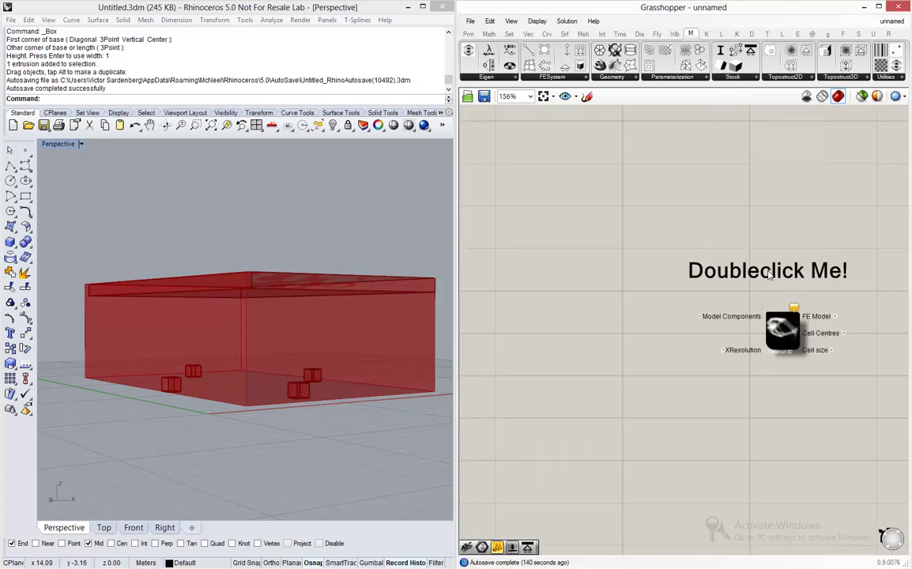
pyautogui.doubleClick(695, 257)
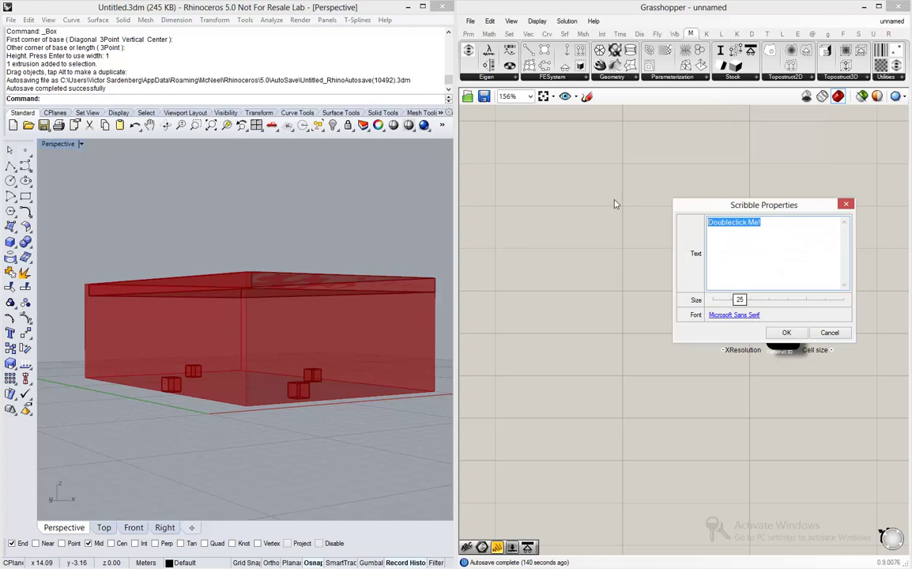
pyautogui.write('Topostruct 3D Mode')
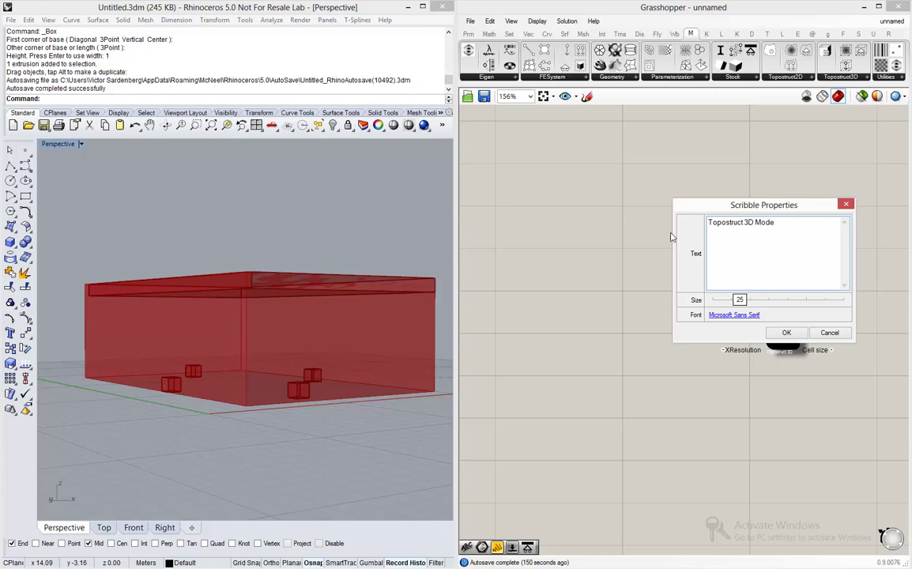
pyautogui.write('l')
pyautogui.click(786, 333)
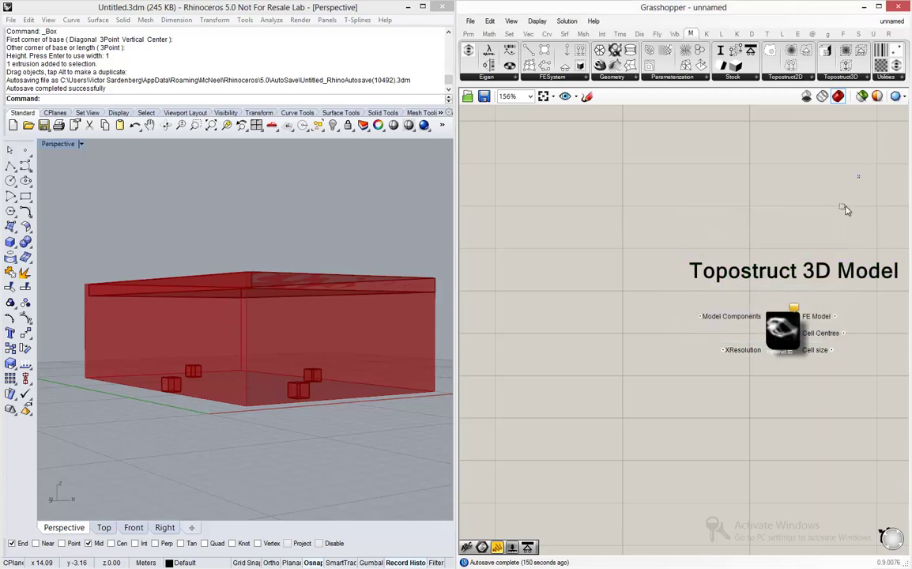
pyautogui.hotkey('ctrl', 'g')
# Connect the Support Region, Load Region and Boundary Region outputs to the Topostruct model's Model Components input.
pyautogui.moveTo(736, 317)
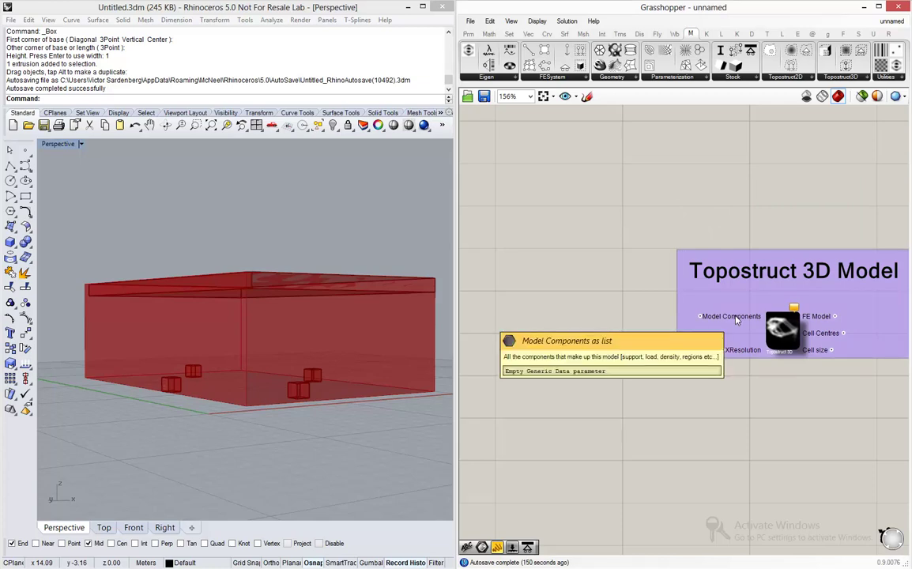
pyautogui.scroll(-5, 735, 318)
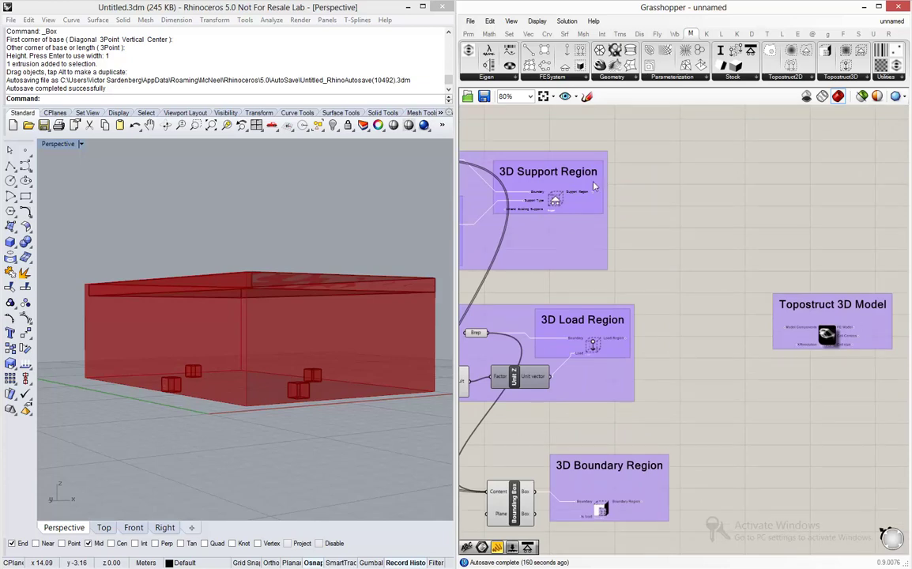
pyautogui.moveTo(600, 193); pyautogui.dragTo(778, 327)
pyautogui.moveTo(629, 338); pyautogui.dragTo(786, 333)
pyautogui.moveTo(664, 501); pyautogui.dragTo(792, 328)
# Inspect the Topostruct 3D model's error and trace its Model Components input back to the boundary region.
pyautogui.scroll(-3, 691, 333)
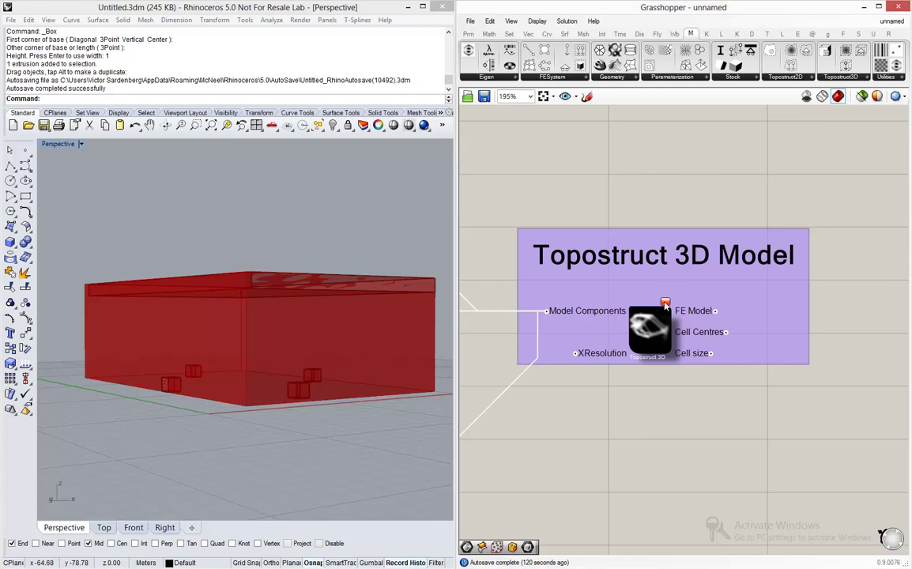
pyautogui.moveTo(666, 307)
pyautogui.scroll(2, 544, 307)
pyautogui.scroll(-1, 544, 307)
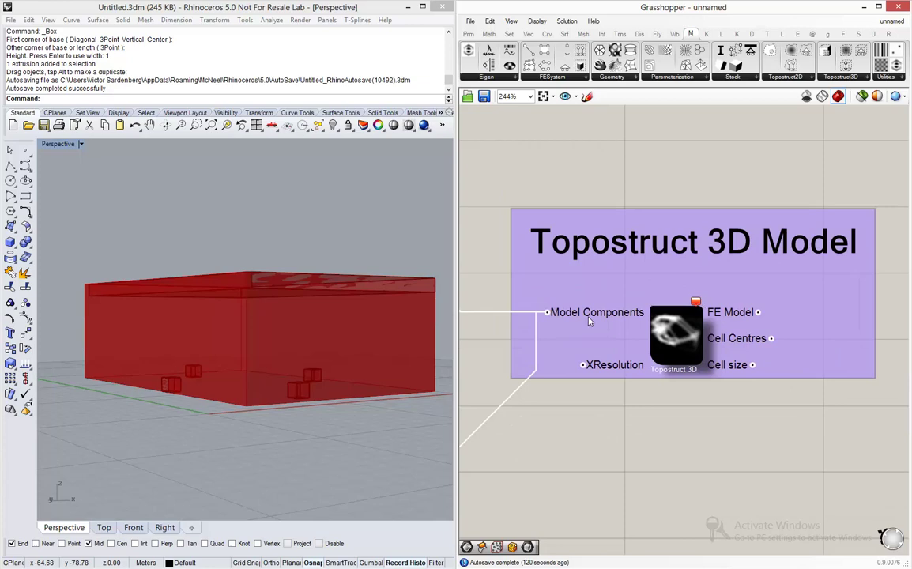
pyautogui.moveTo(589, 321)
pyautogui.scroll(-8, 665, 291)
pyautogui.scroll(5, 629, 343)
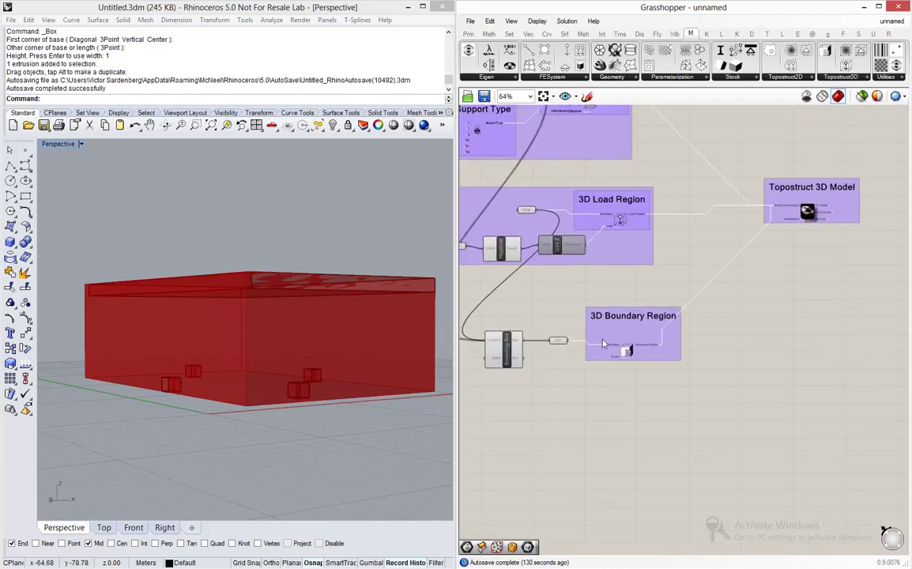
# Delete the Box parameter between the Bounding Box and the 3D boundary region component.
pyautogui.moveTo(701, 350)
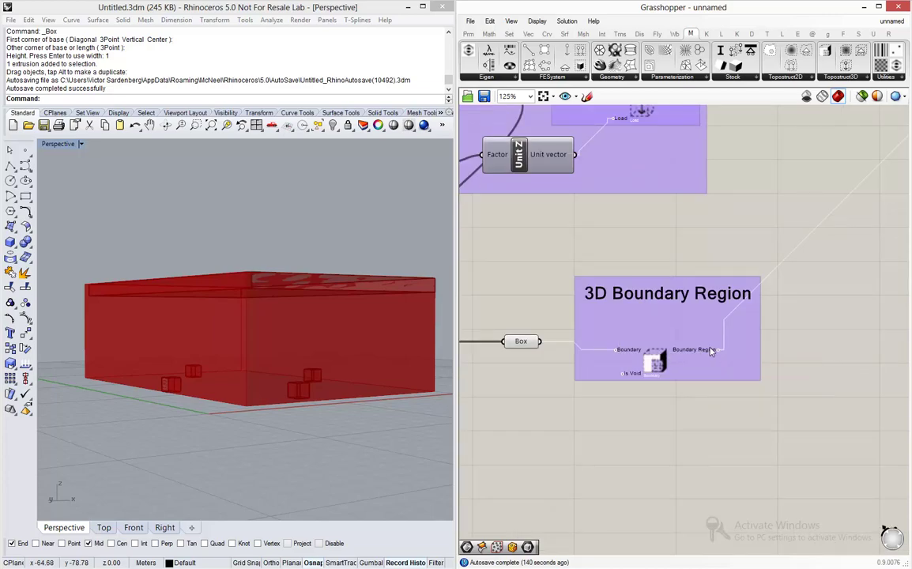
pyautogui.scroll(-3, 723, 351)
pyautogui.scroll(3, 616, 350)
pyautogui.click(609, 345)
pyautogui.press('Delete')
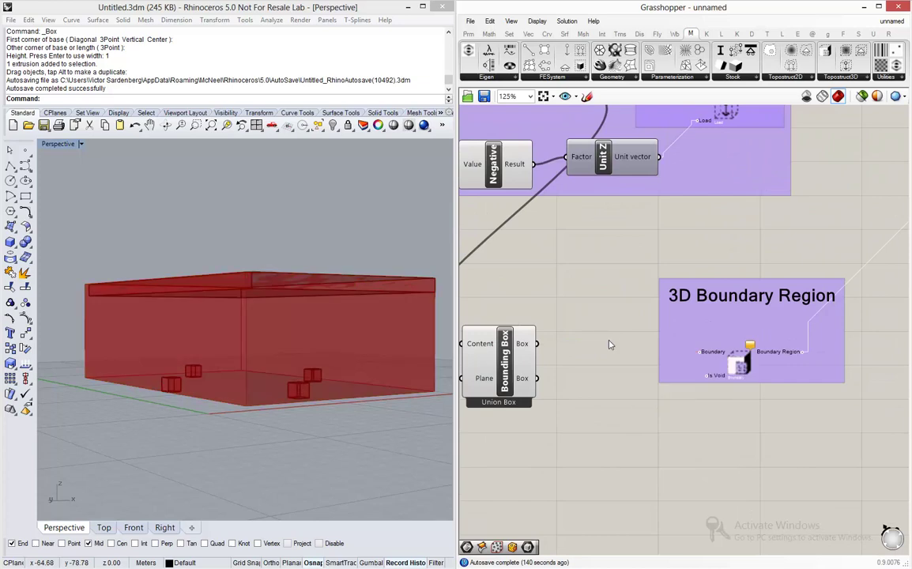
# Insert a Brep parameter between the Bounding Box's first Box output and the boundary region's Boundary input.
pyautogui.moveTo(527, 346)
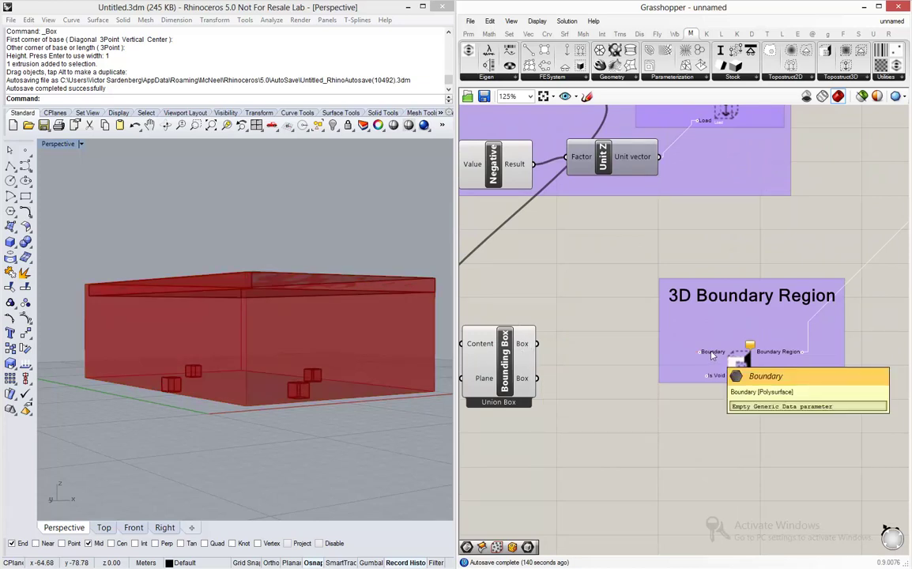
pyautogui.doubleClick(618, 360)
pyautogui.write('brep')
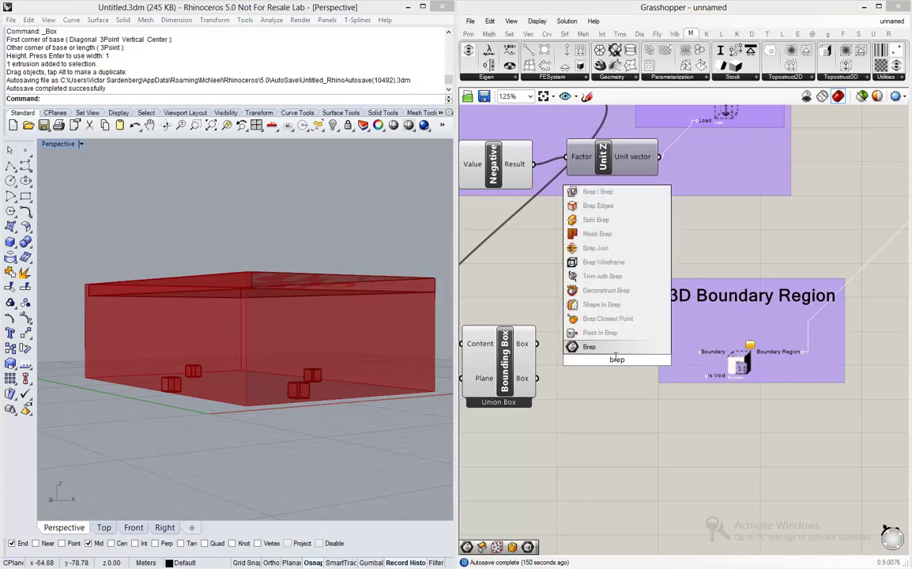
pyautogui.press('Return')
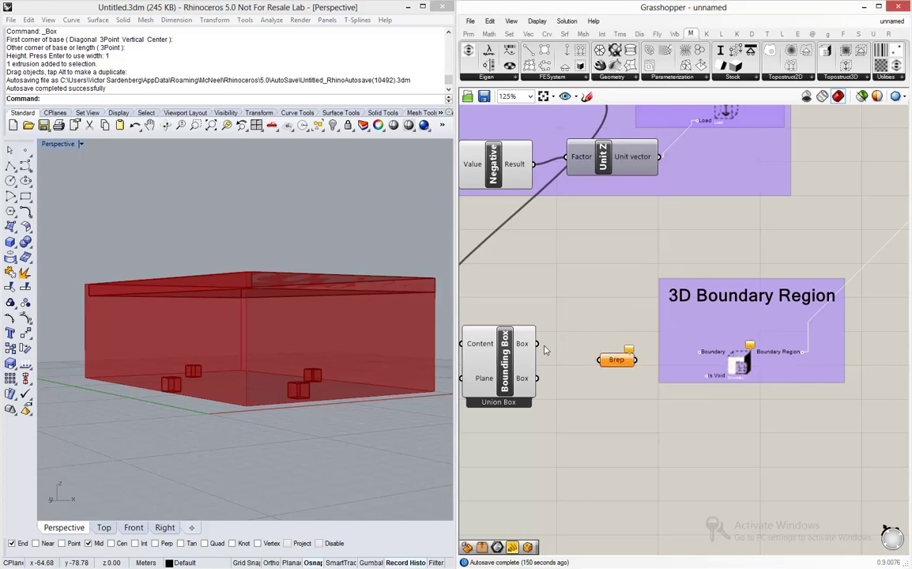
pyautogui.moveTo(538, 344); pyautogui.dragTo(598, 359)
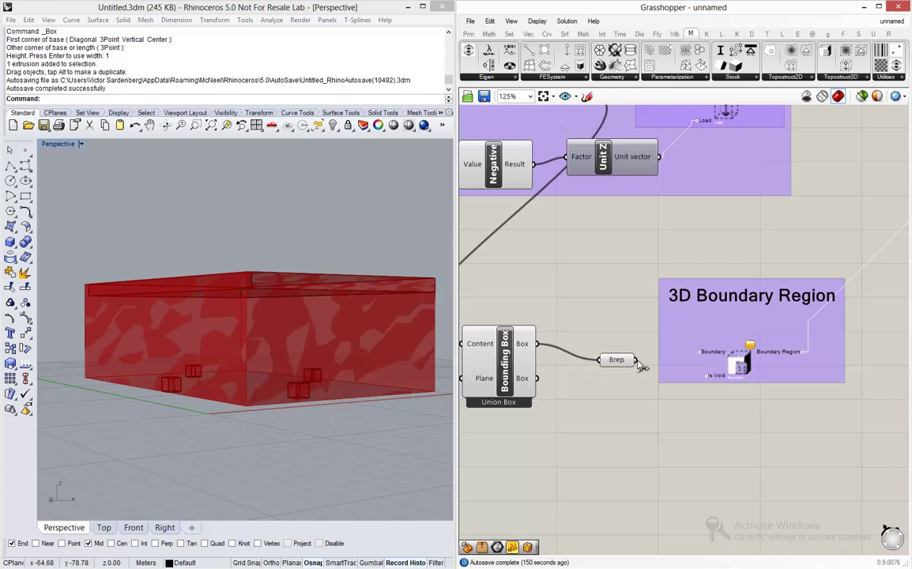
pyautogui.moveTo(635, 359); pyautogui.dragTo(700, 352)
# Turn off the preview of all support, load and boundary components, leaving the Topostruct model's preview on.
pyautogui.scroll(-4, 633, 346)
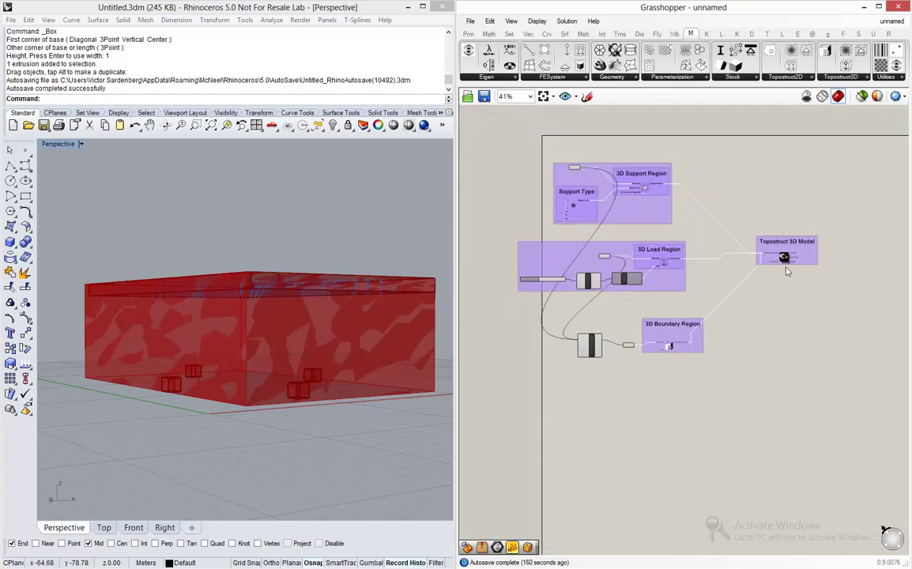
pyautogui.moveTo(722, 379); pyautogui.dragTo(506, 154)
pyautogui.press('space')
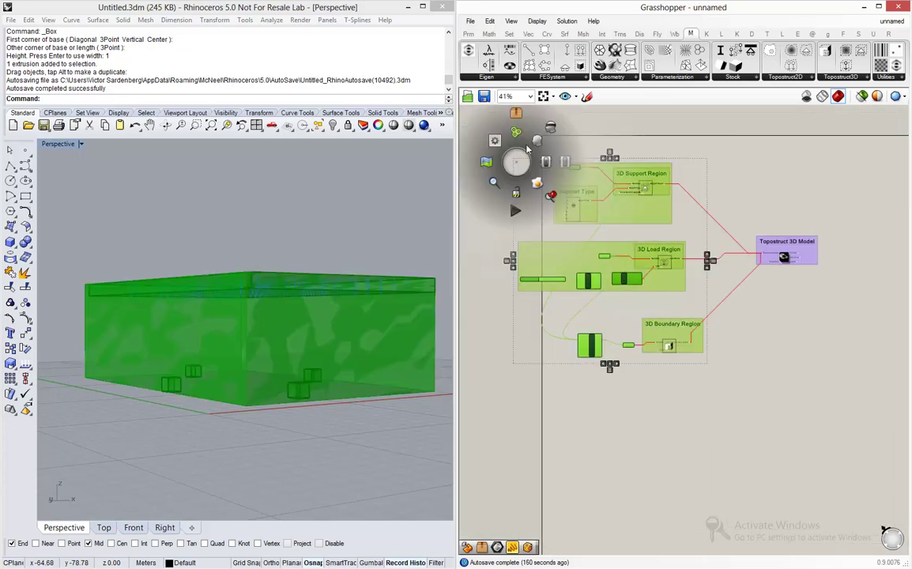
pyautogui.click(537, 141)
pyautogui.click(751, 196)
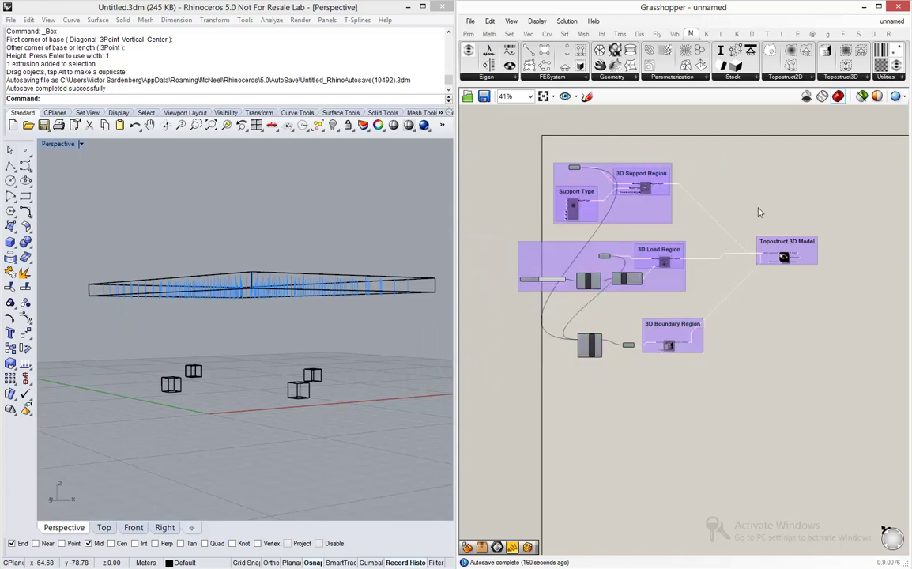
# Examine the load vectors in the slab and the support boxes up close in the Rhino perspective viewport.
pyautogui.scroll(4, 791, 251)
pyautogui.moveTo(240, 255); pyautogui.dragTo(273, 262, button='right')
pyautogui.scroll(6, 261, 312)
pyautogui.moveTo(265, 316); pyautogui.dragTo(295, 246, button='right')
pyautogui.scroll(-5, 297, 246)
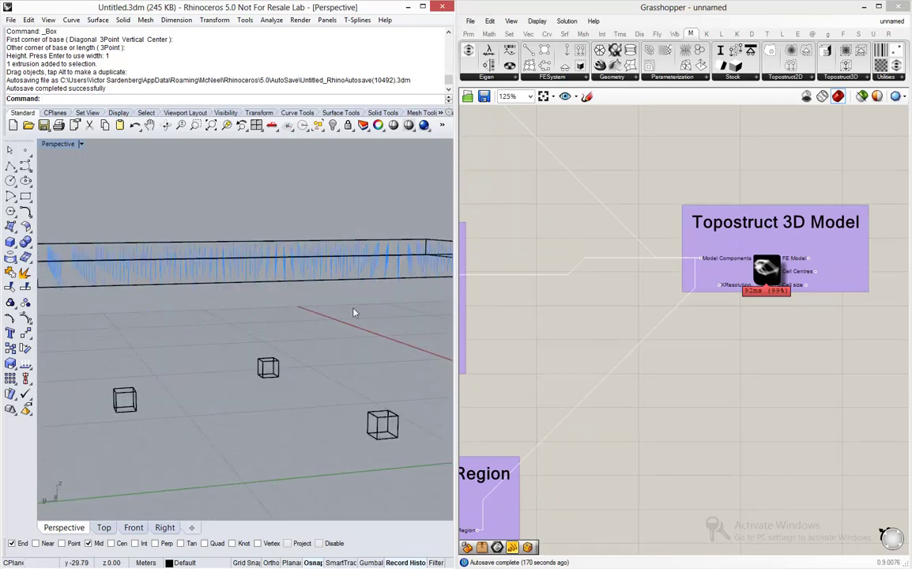
pyautogui.scroll(10, 411, 434)
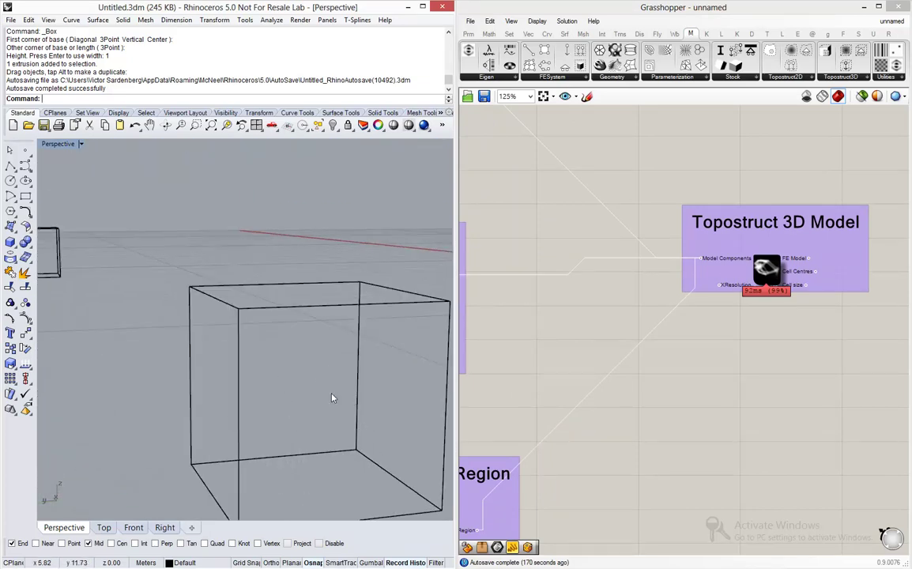
# Add a number slider set to 24 and connect it to the Topostruct 3D model's XResolution input.
pyautogui.scroll(-6, 354, 360)
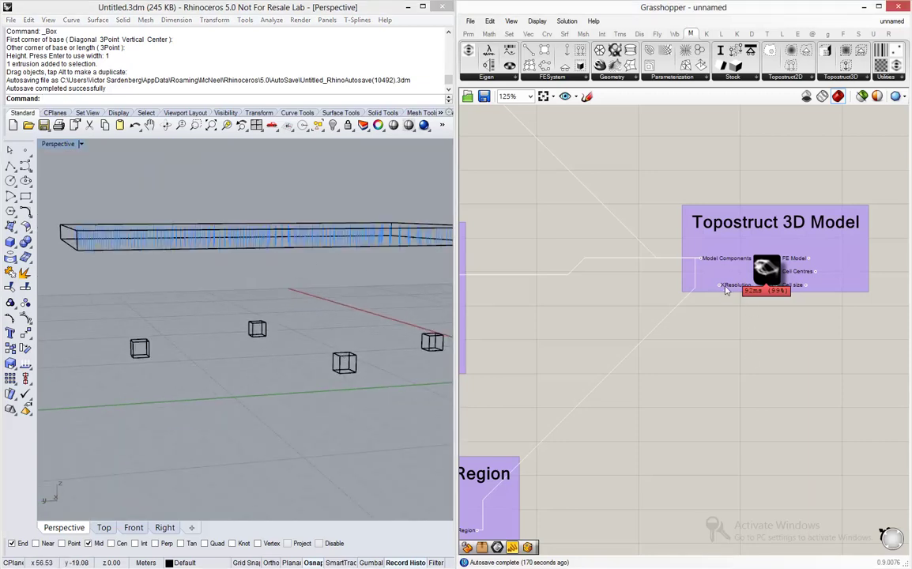
pyautogui.moveTo(726, 289)
pyautogui.click(271, 372)
pyautogui.scroll(3, 706, 429)
pyautogui.doubleClick(607, 351)
pyautogui.write('Number Slider')
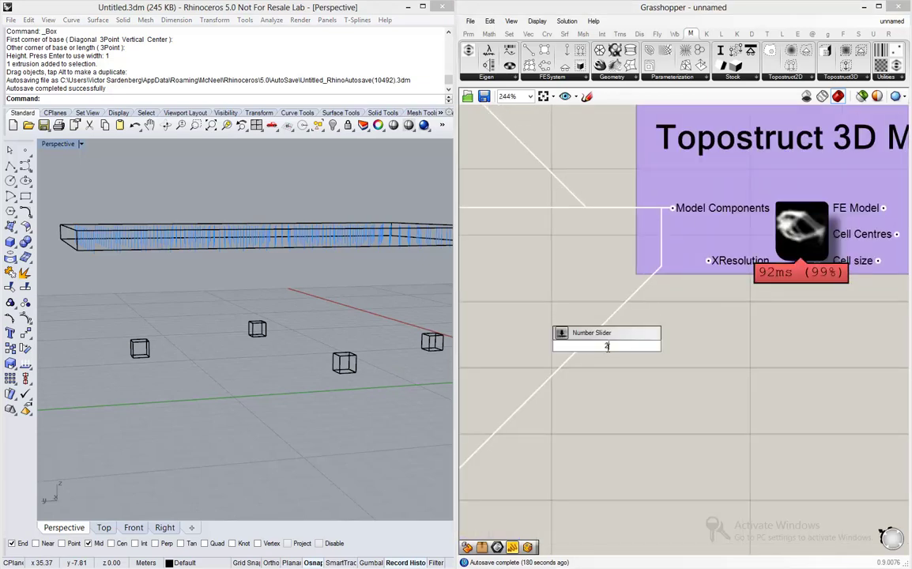
pyautogui.press('Return')
pyautogui.moveTo(744, 346); pyautogui.dragTo(709, 260)
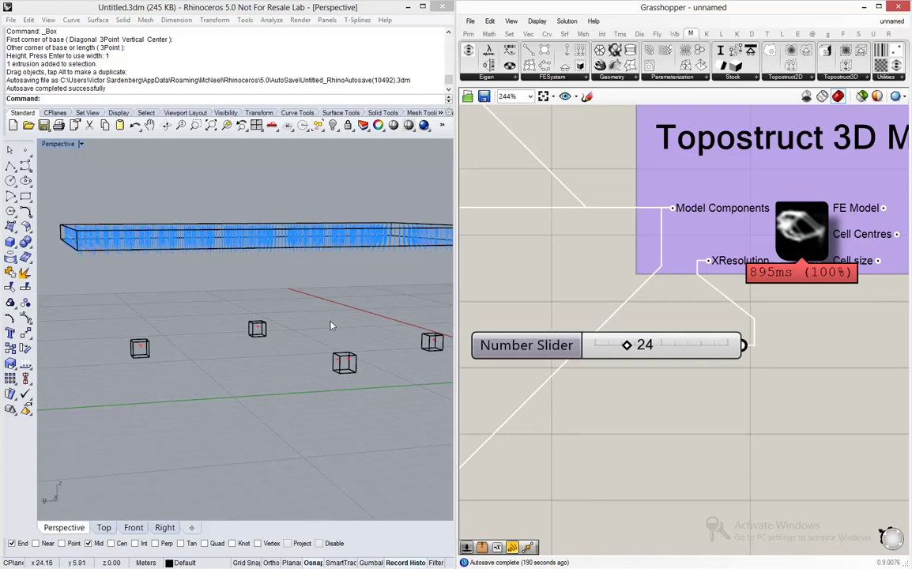
# Examine the support points inside the four support boxes and the load vectors in the slab in the Rhino viewport.
pyautogui.scroll(2, 131, 362)
pyautogui.scroll(3, 152, 324)
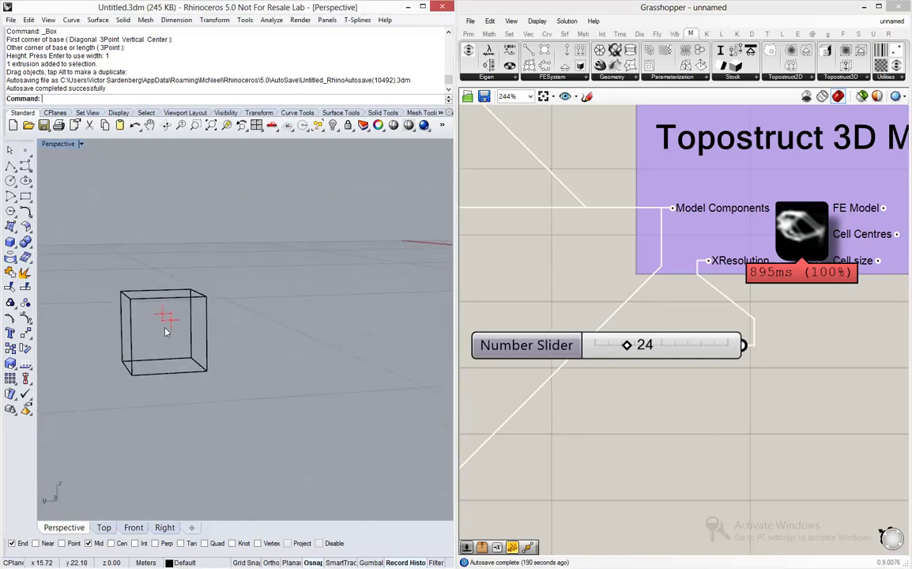
pyautogui.scroll(-5, 162, 325)
pyautogui.scroll(3, 371, 325)
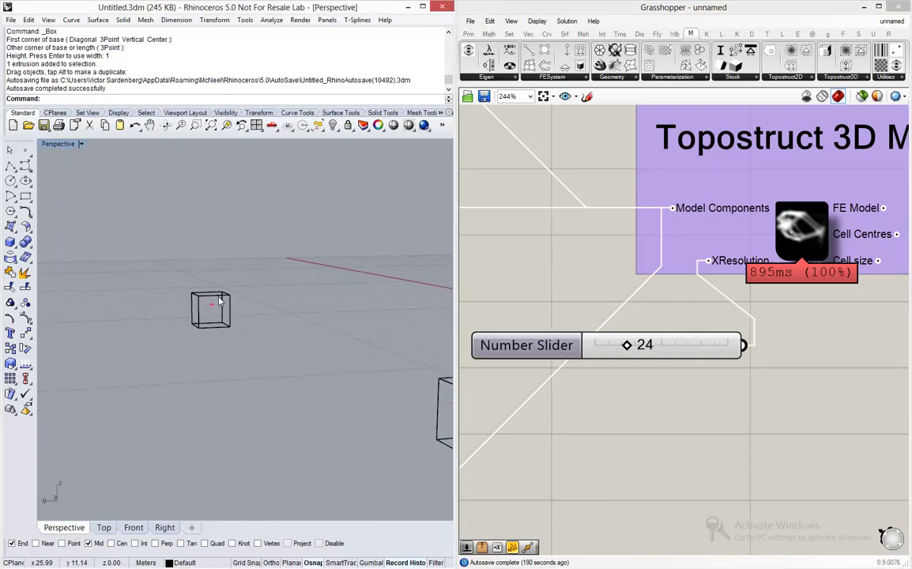
pyautogui.scroll(-4, 167, 352)
pyautogui.scroll(5, 308, 365)
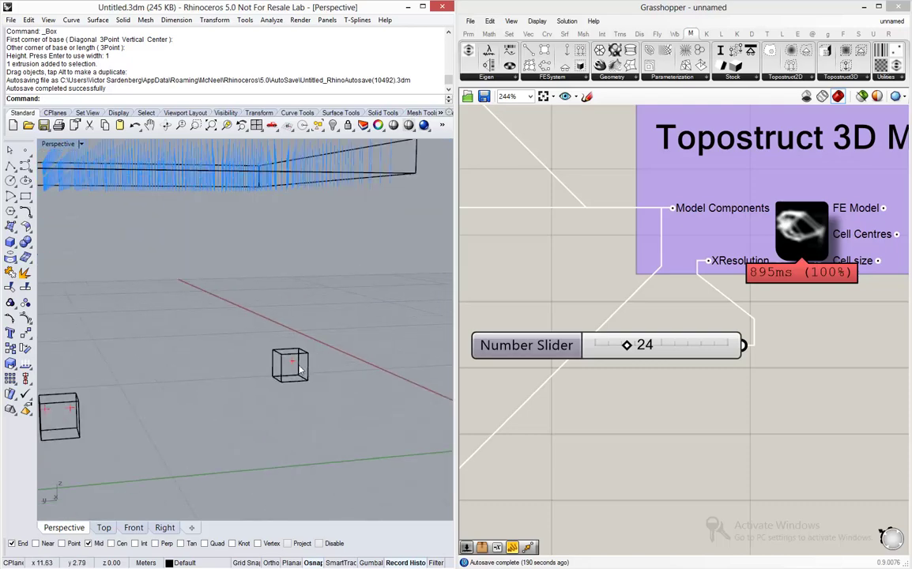
pyautogui.scroll(-6, 316, 365)
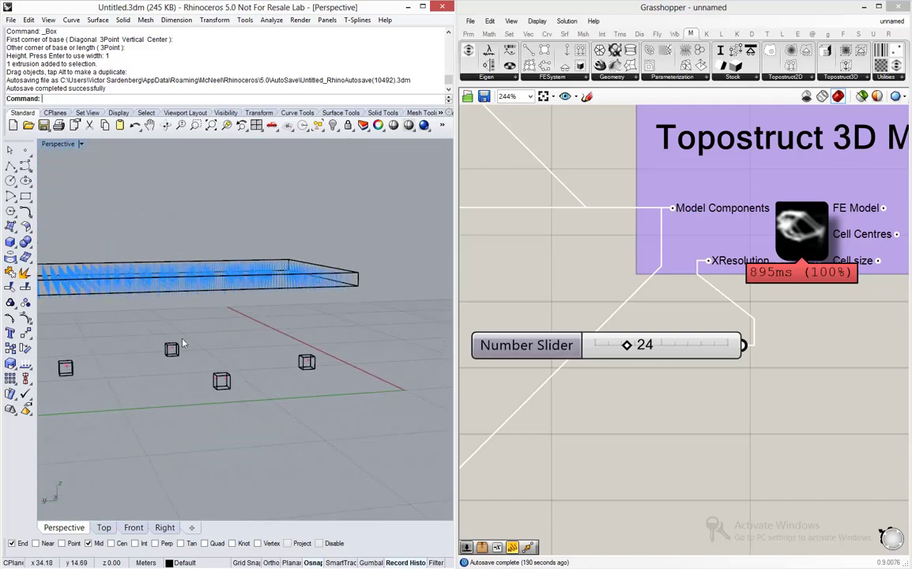
pyautogui.scroll(4, 178, 337)
# Move the resolution slider out from beneath the Topostruct 3D Model group to its lower left.
pyautogui.click(691, 433)
pyautogui.scroll(-3, 651, 364)
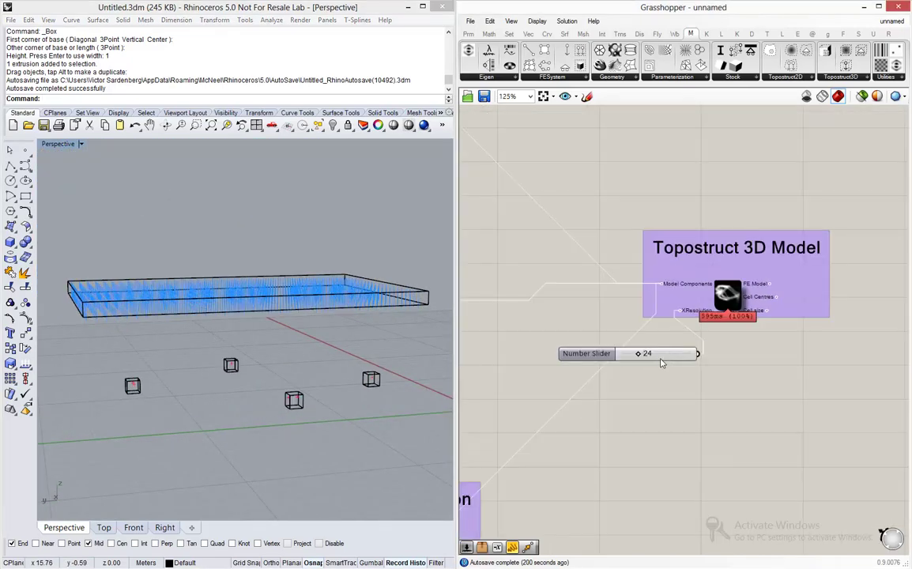
pyautogui.moveTo(662, 359); pyautogui.dragTo(607, 366)
pyautogui.scroll(-3, 603, 353)
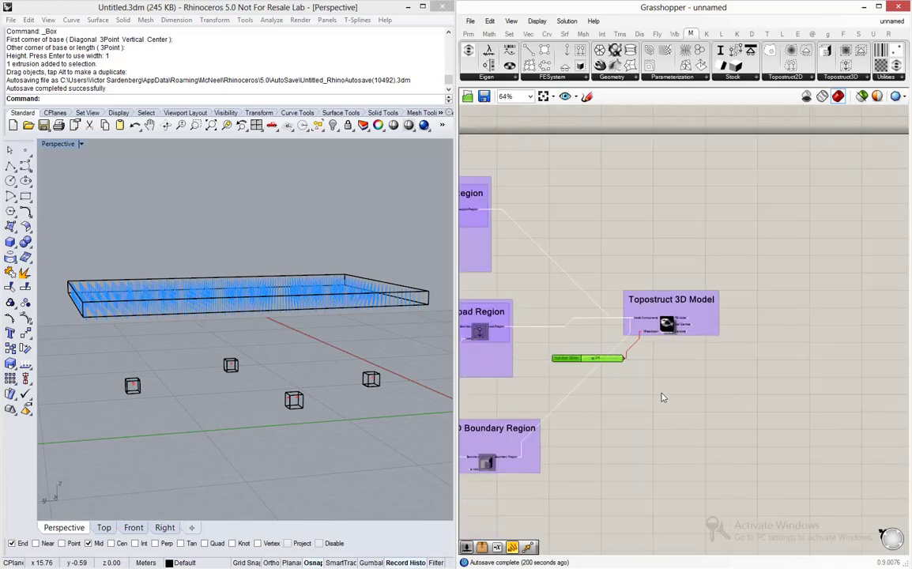
pyautogui.click(585, 375)
# Place a Topostruct 3D solver component to the right of the Topostruct 3D Model group.
pyautogui.scroll(5, 544, 274)
pyautogui.scroll(-4, 761, 334)
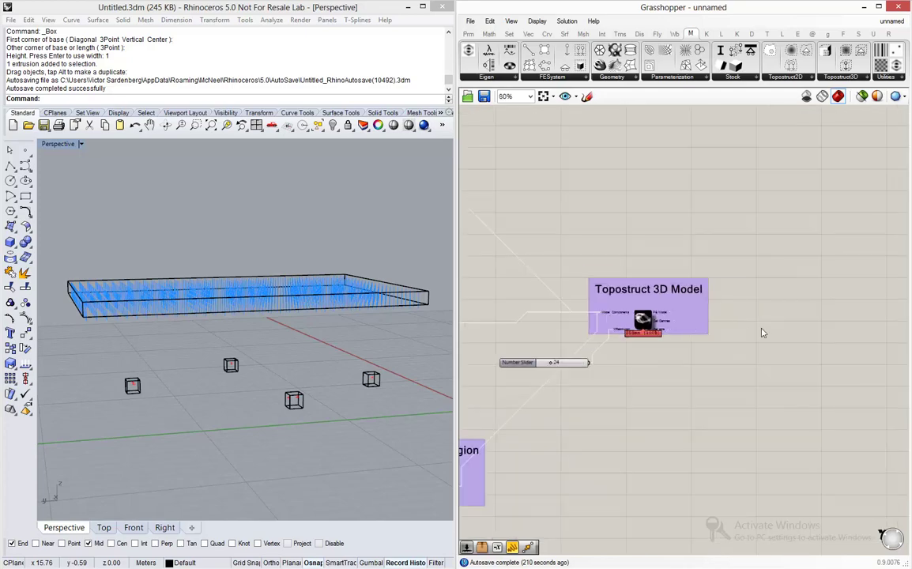
pyautogui.scroll(4, 758, 332)
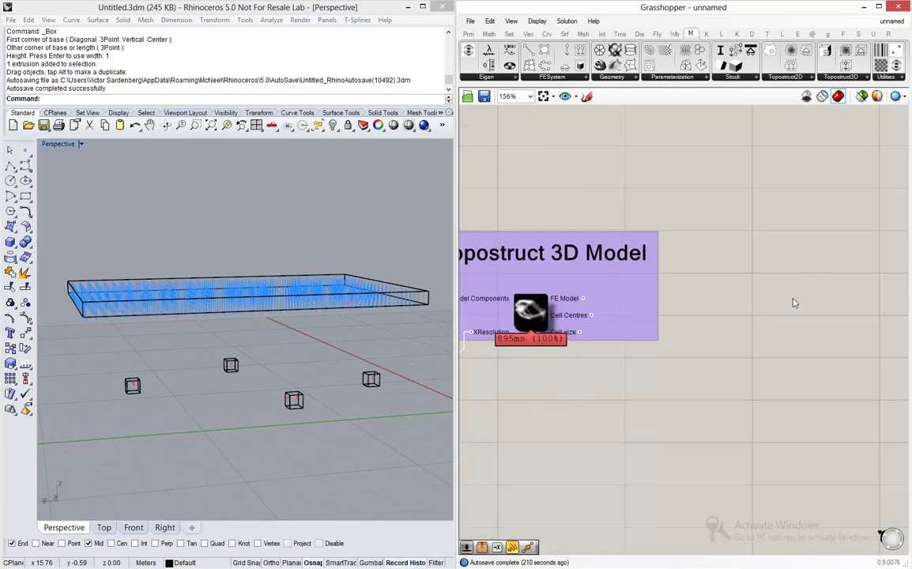
pyautogui.click(851, 81)
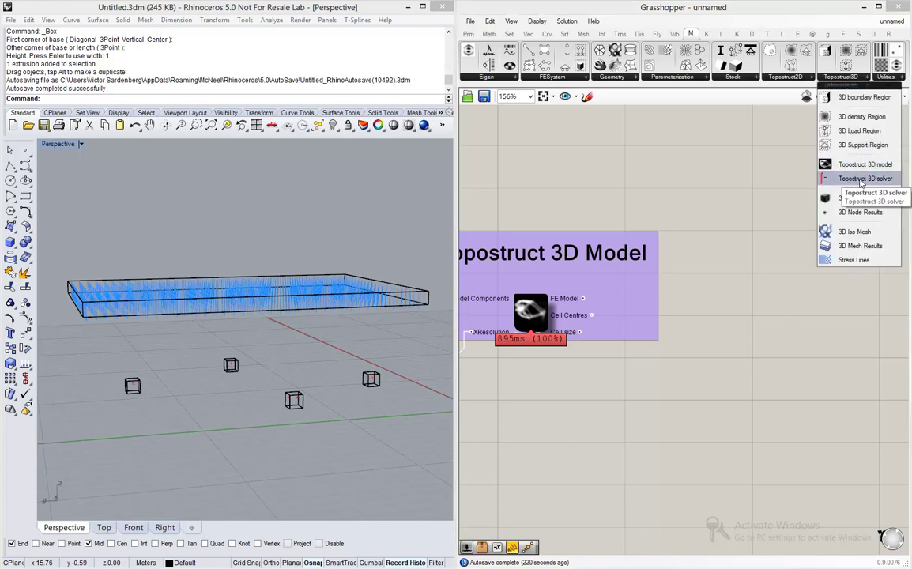
pyautogui.click(861, 179)
pyautogui.click(829, 320)
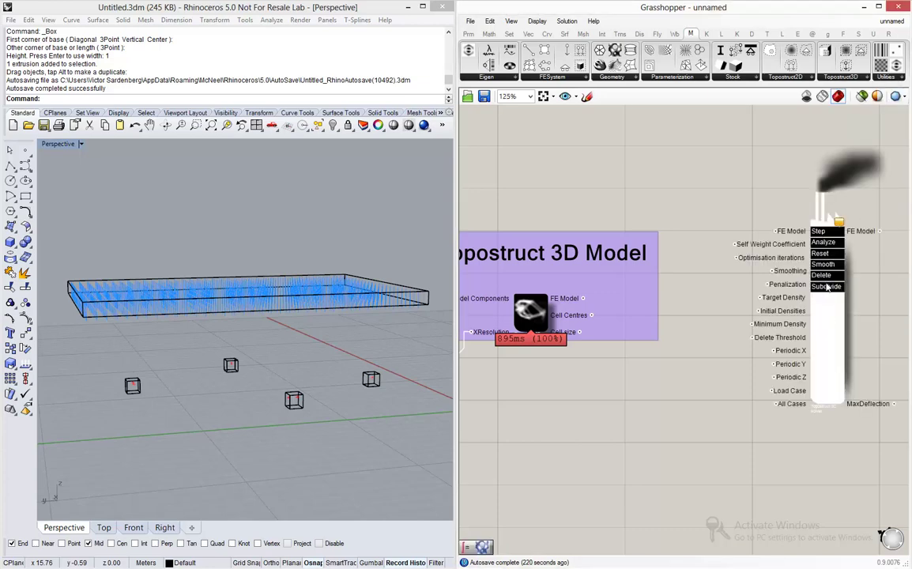
# Connect the Topostruct 3D model's FE Model output to the solver's FE Model input.
pyautogui.scroll(-2, 828, 288)
pyautogui.scroll(-3, 587, 307)
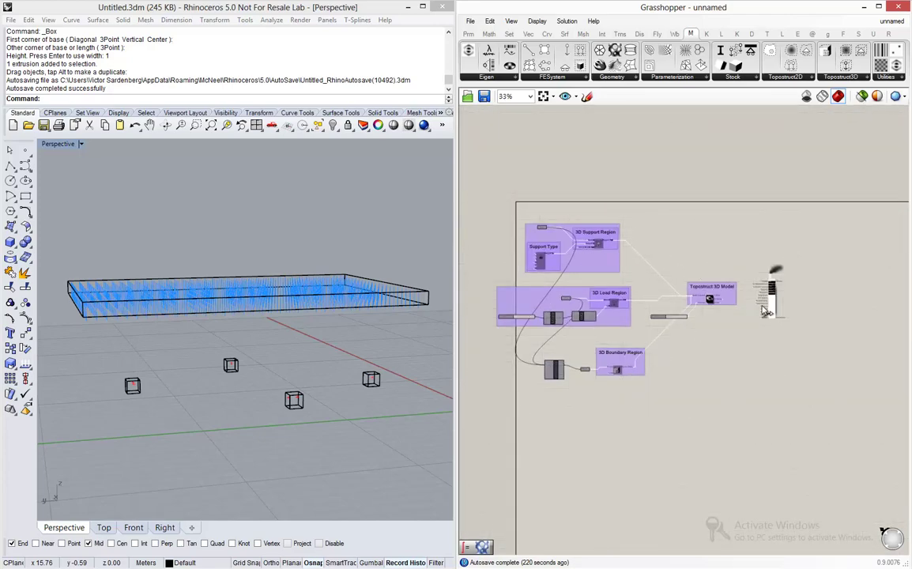
pyautogui.scroll(3, 789, 282)
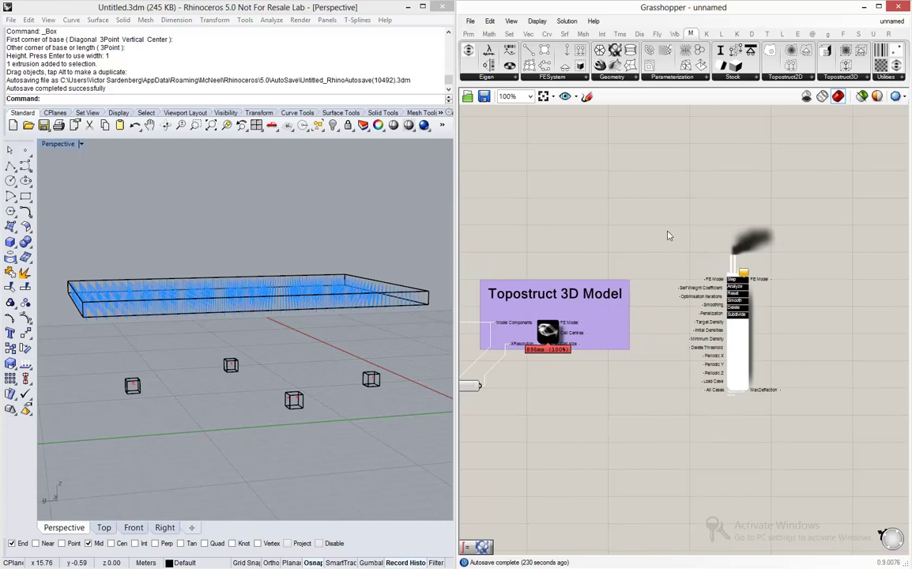
pyautogui.scroll(-3, 802, 303)
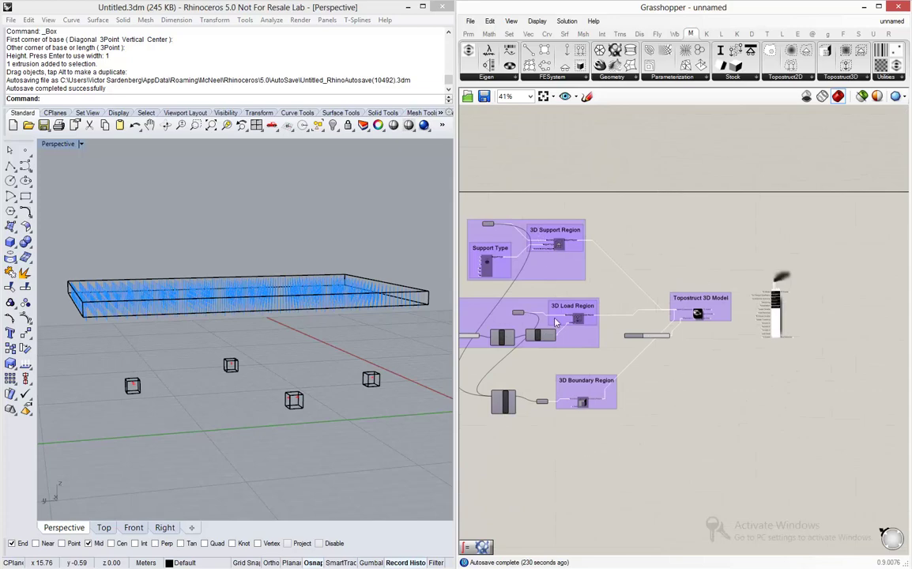
pyautogui.scroll(3, 770, 283)
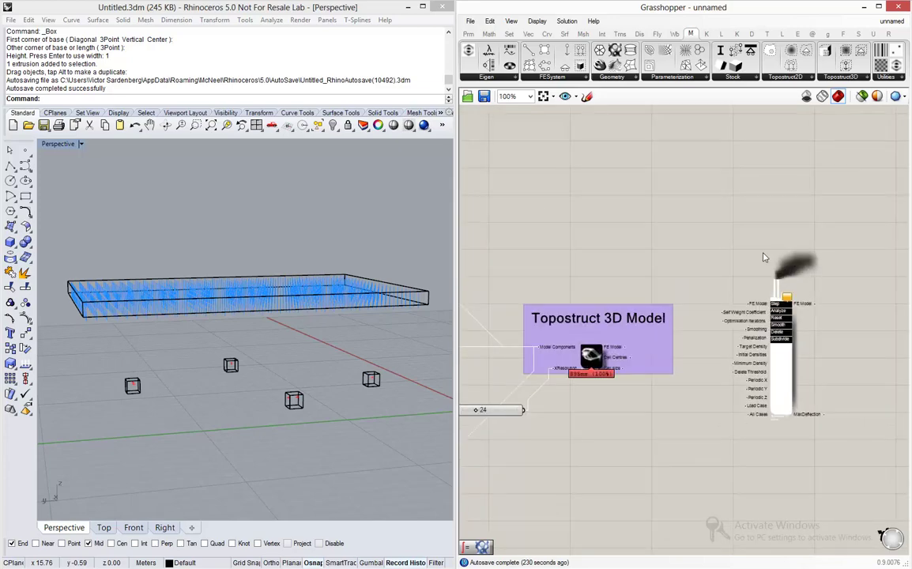
pyautogui.scroll(1, 773, 376)
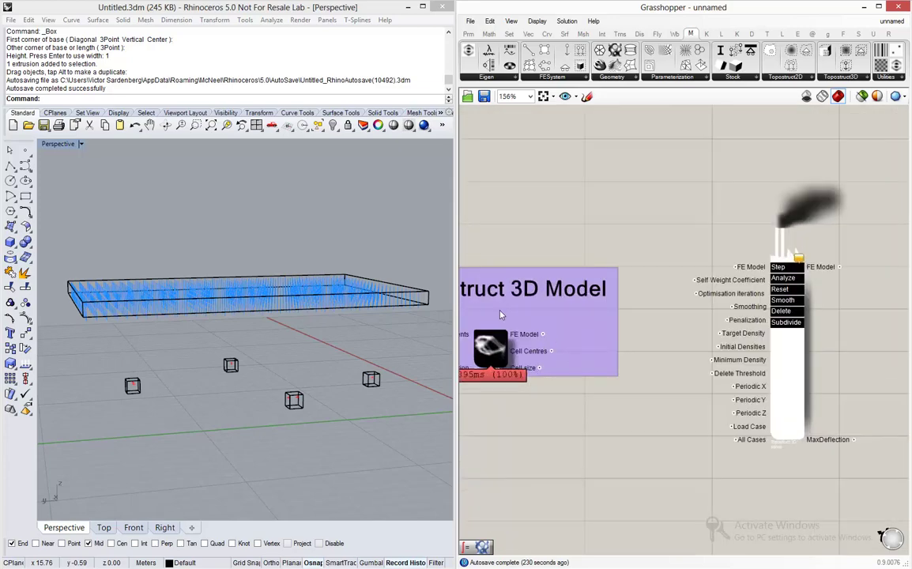
pyautogui.scroll(-2, 500, 315)
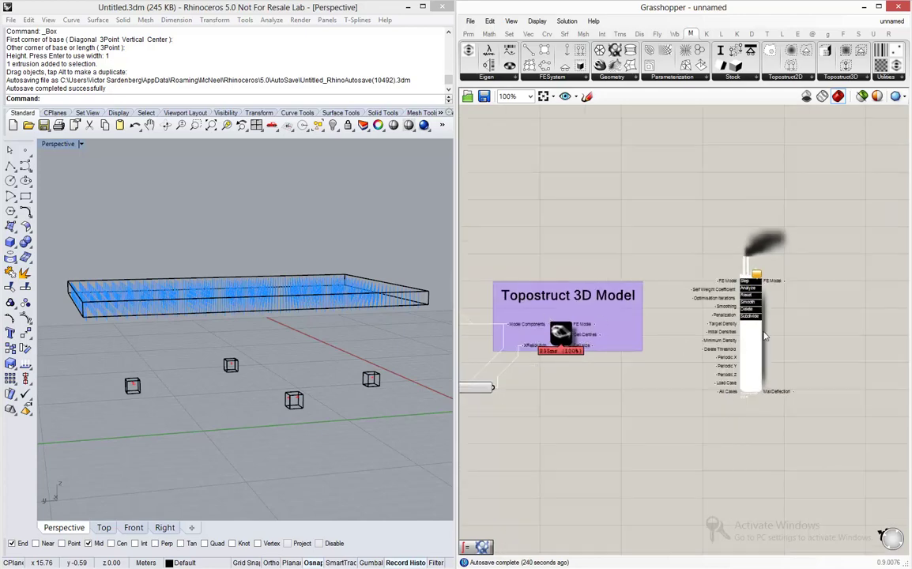
pyautogui.scroll(2, 586, 341)
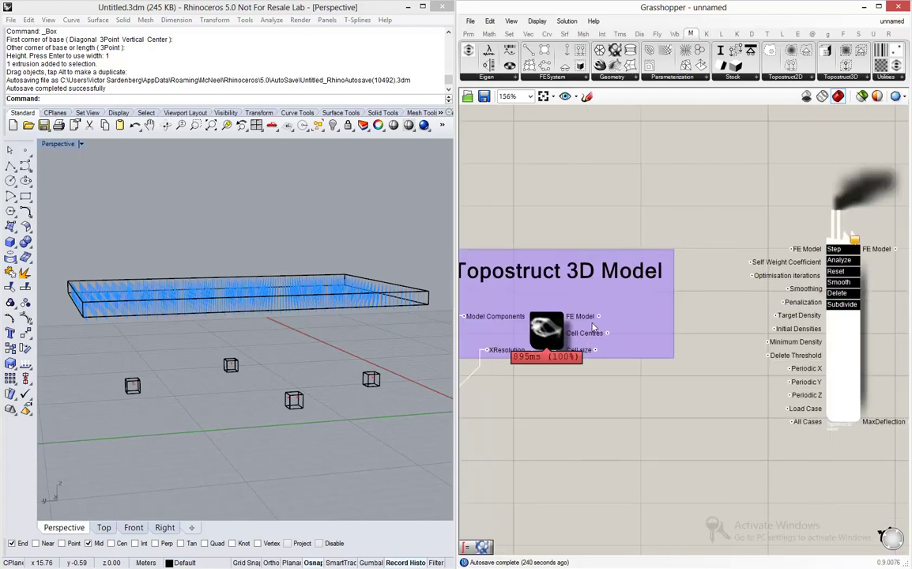
pyautogui.moveTo(608, 316); pyautogui.dragTo(794, 250)
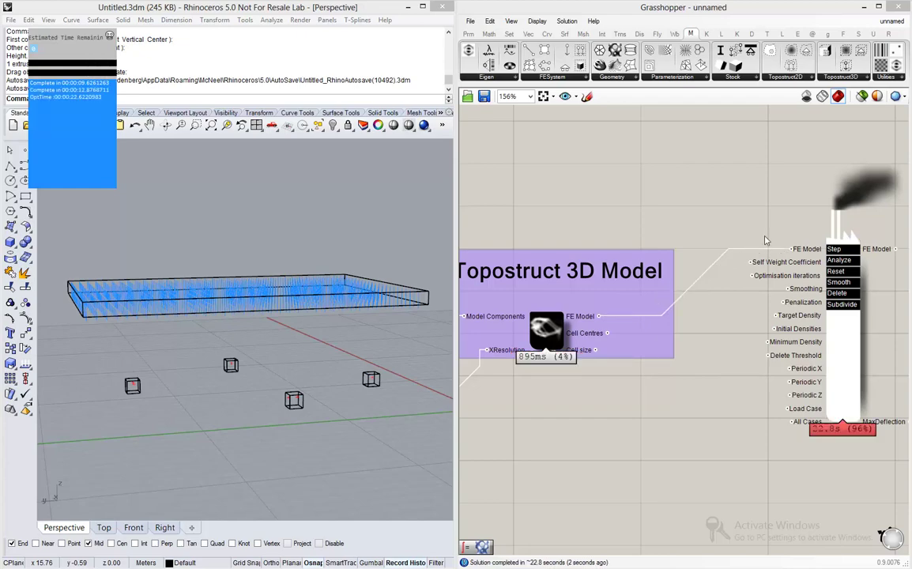
# Place a 3D Iso Mesh component to the right of the Topostruct 3D solver.
pyautogui.scroll(-4, 653, 255)
pyautogui.scroll(4, 786, 254)
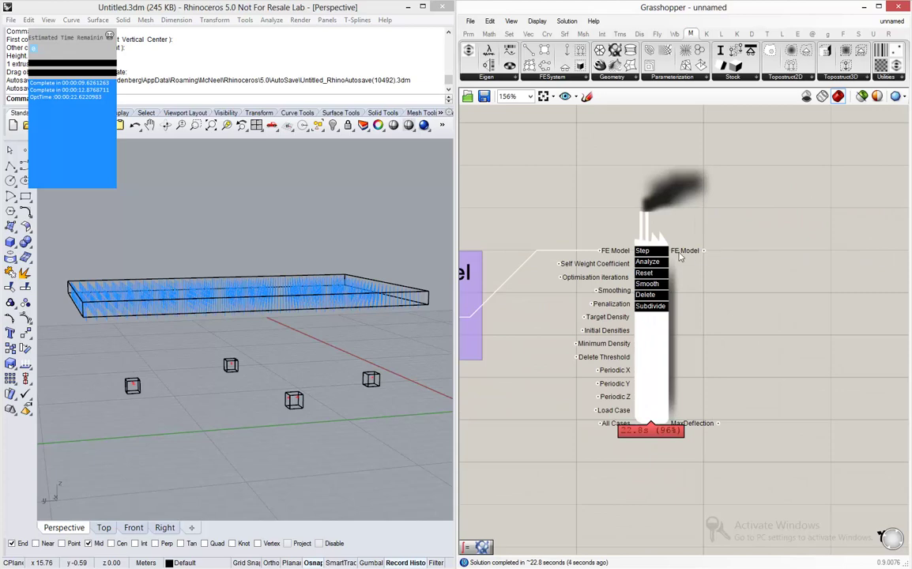
pyautogui.moveTo(679, 255)
pyautogui.scroll(-3, 684, 258)
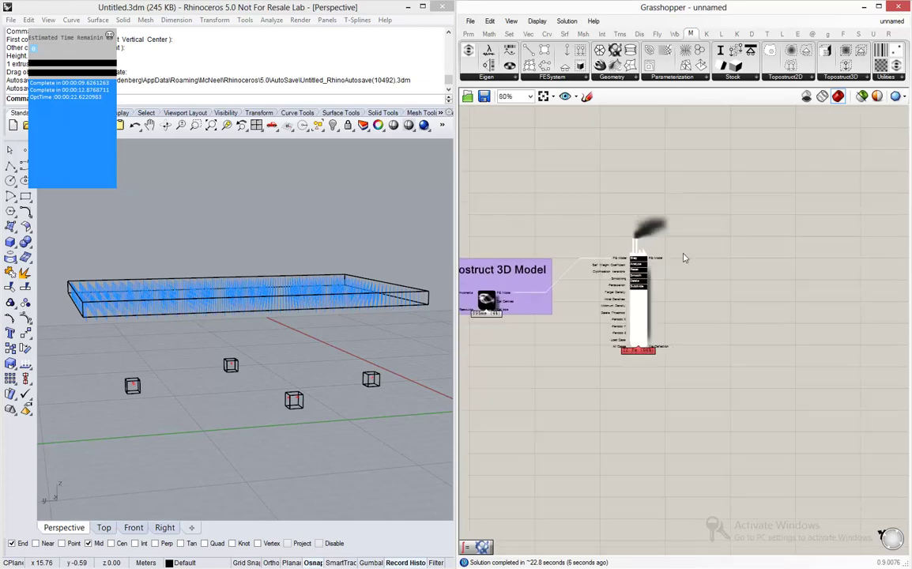
pyautogui.scroll(3, 703, 259)
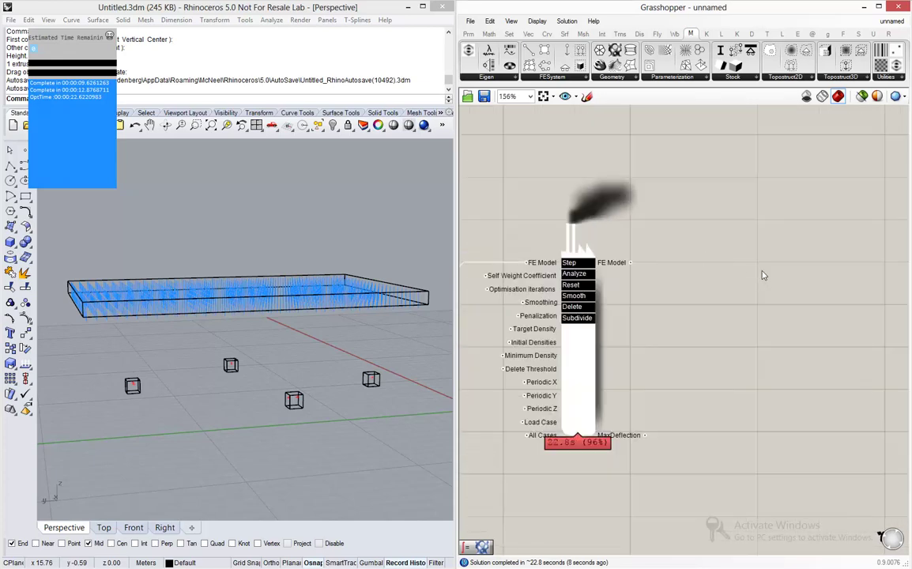
pyautogui.click(840, 78)
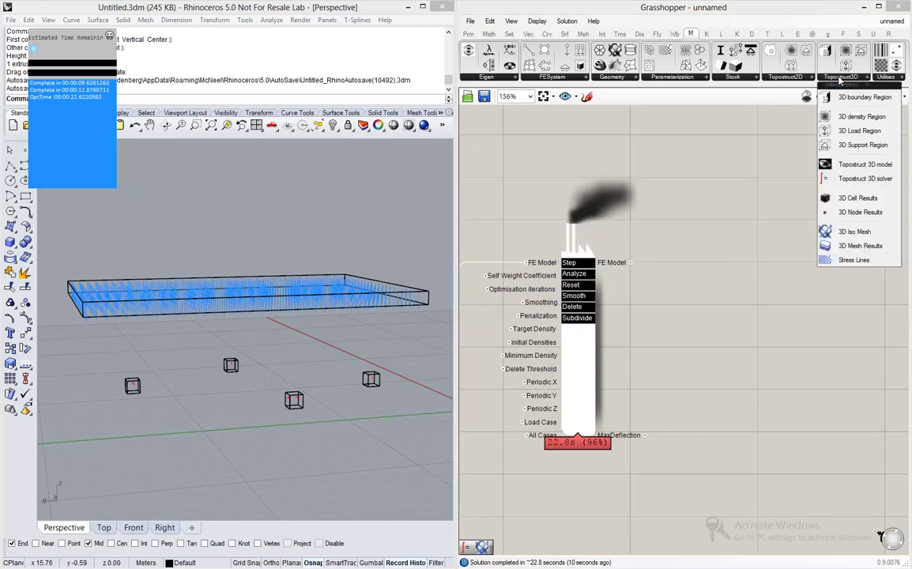
pyautogui.click(865, 235)
pyautogui.click(807, 301)
pyautogui.scroll(-4, 840, 293)
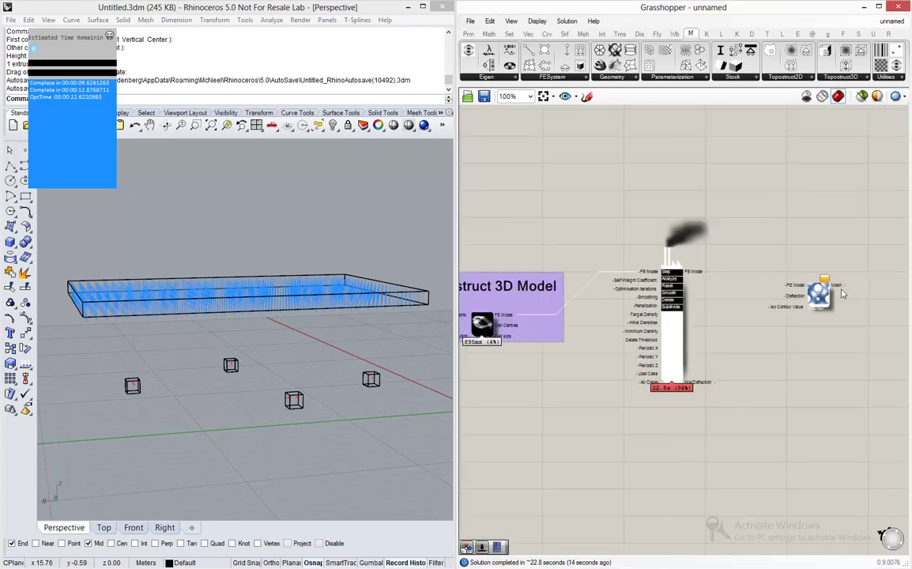
# Change the text of the copied scribble above the solver to "Topostruct 3D Solver".
pyautogui.scroll(2, 741, 302)
pyautogui.scroll(1, 742, 306)
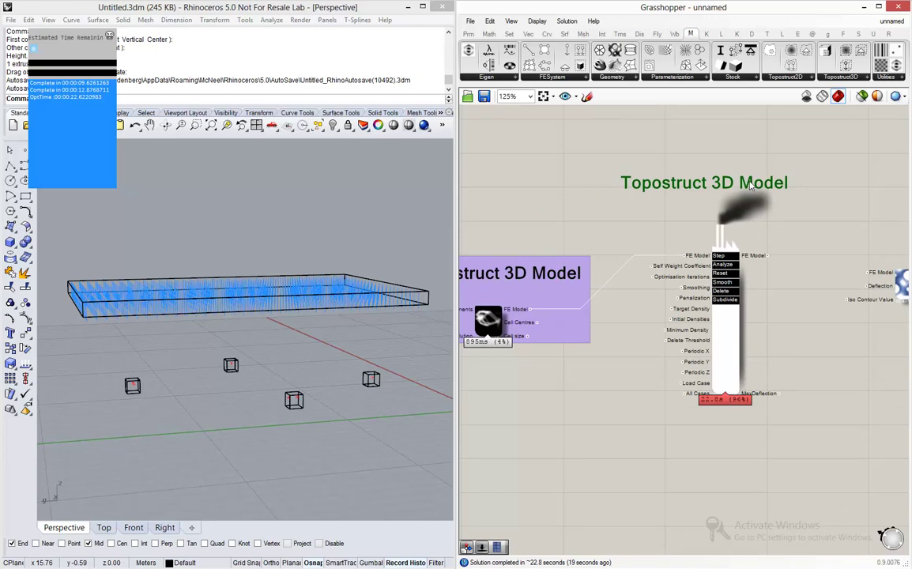
pyautogui.doubleClick(747, 185)
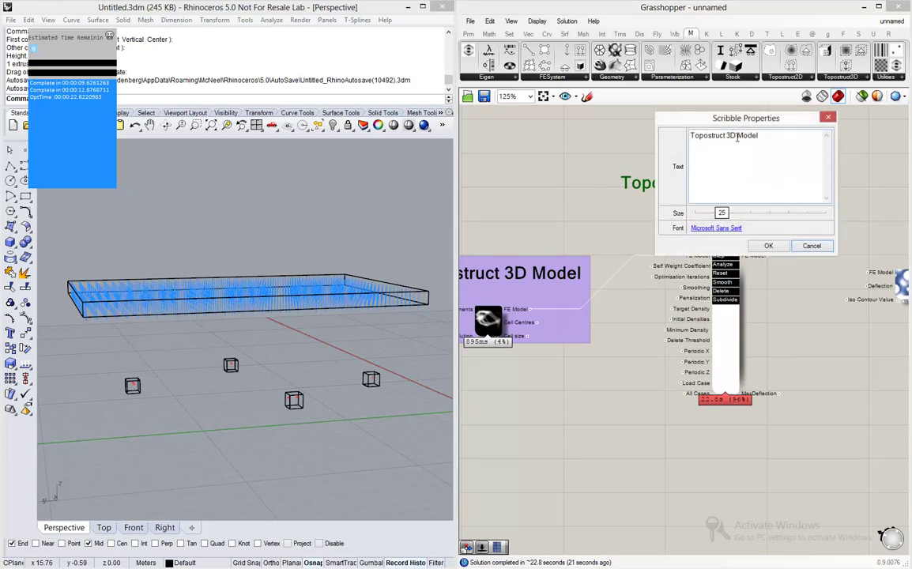
pyautogui.doubleClick(737, 137)
pyautogui.write('Solver')
pyautogui.click(768, 246)
# Group the solver component together with its "Topostruct 3D Solver" label.
pyautogui.click(861, 77)
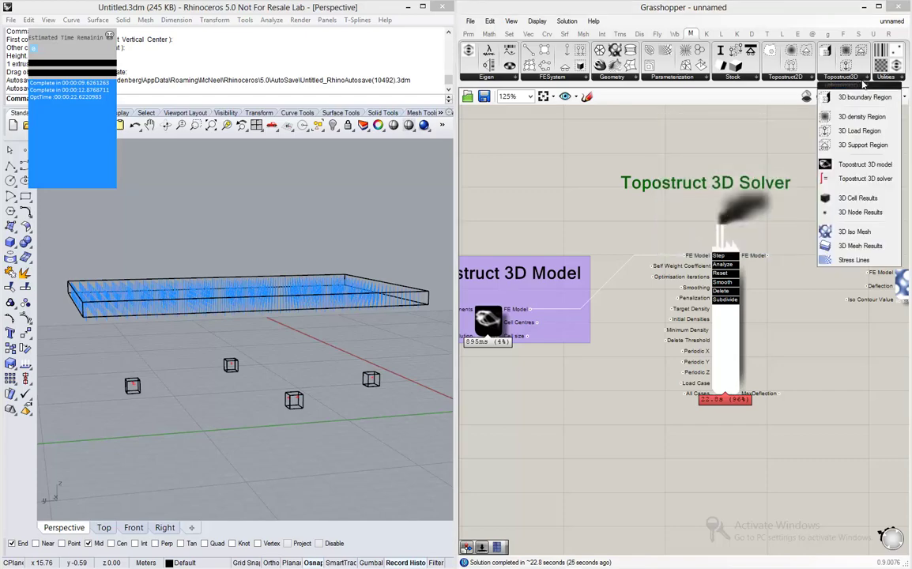
pyautogui.moveTo(735, 115); pyautogui.dragTo(614, 387)
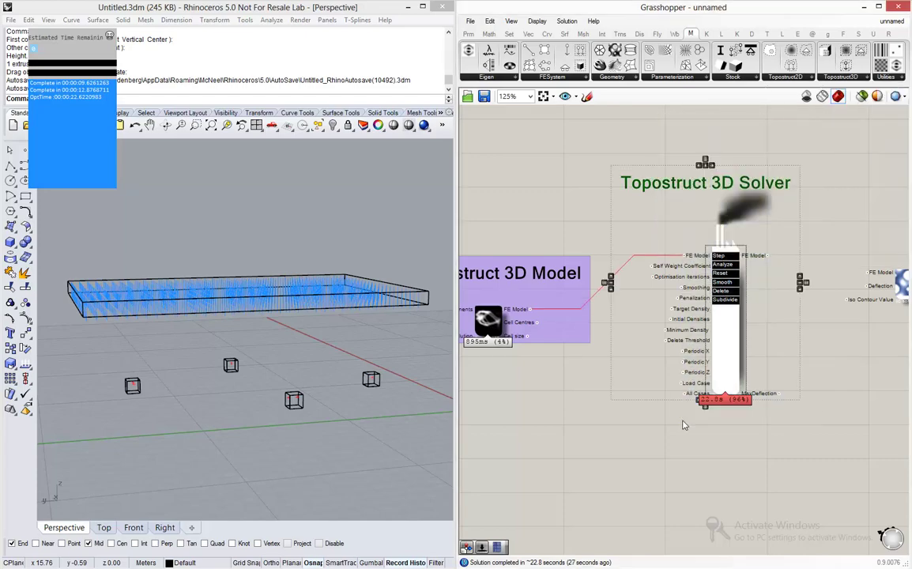
pyautogui.hotkey('ctrl', 'g')
# Add a scribble reading "3D Iso Mesh" above the 3D Iso Mesh component.
pyautogui.scroll(-2, 624, 365)
pyautogui.scroll(5, 755, 338)
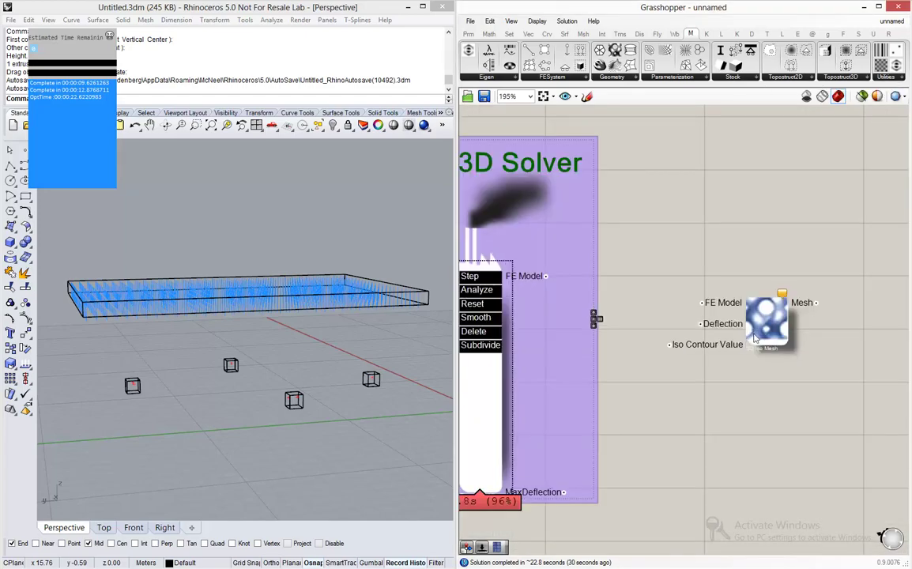
pyautogui.doubleClick(753, 269)
pyautogui.write('scri')
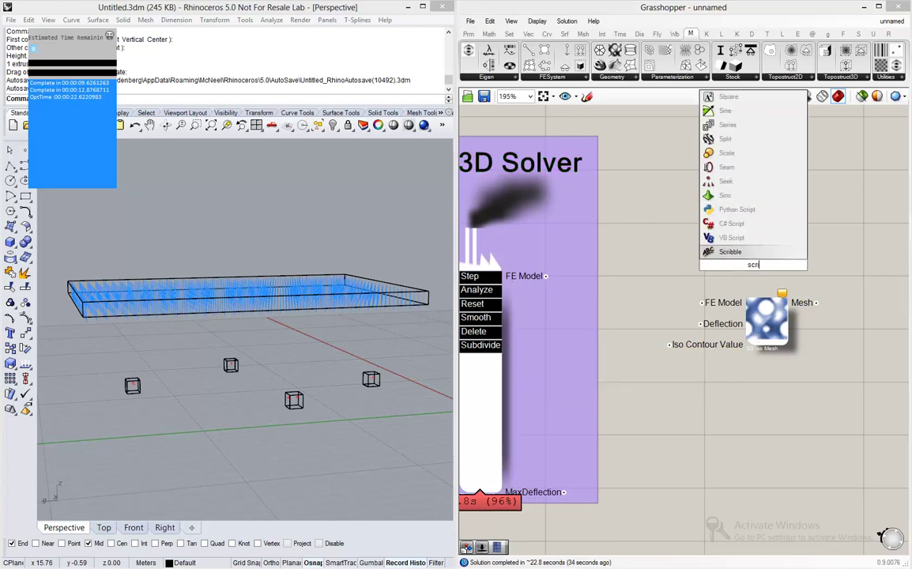
pyautogui.press('Return')
pyautogui.doubleClick(760, 270)
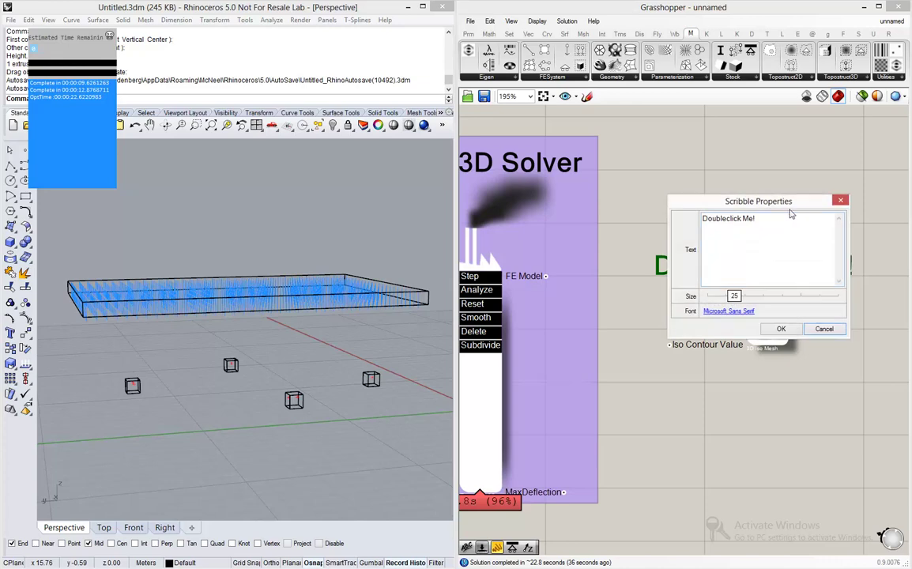
pyautogui.hotkey('ctrl', 'a')
pyautogui.write('#')
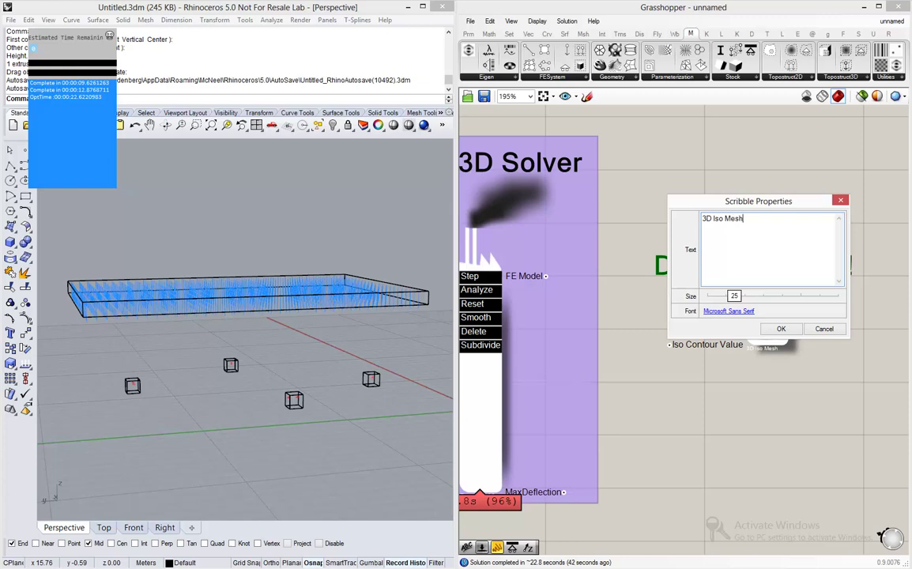
pyautogui.click(796, 329)
# Group the 3D Iso Mesh component with its label and shift the group slightly away from the solver.
pyautogui.moveTo(848, 155); pyautogui.dragTo(709, 385)
pyautogui.hotkey('ctrl', 'g')
pyautogui.click(696, 450)
pyautogui.moveTo(670, 320); pyautogui.dragTo(711, 322)
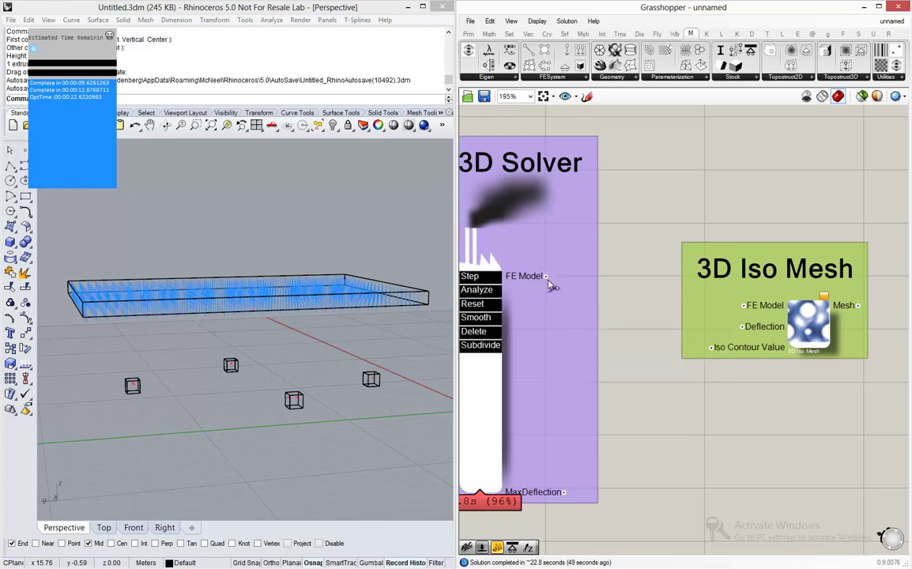
# Wire the solver's FE Model and MaxDeflection outputs to the 3D Iso Mesh component's FE Model and Deflection inputs.
pyautogui.moveTo(545, 276); pyautogui.dragTo(755, 309)
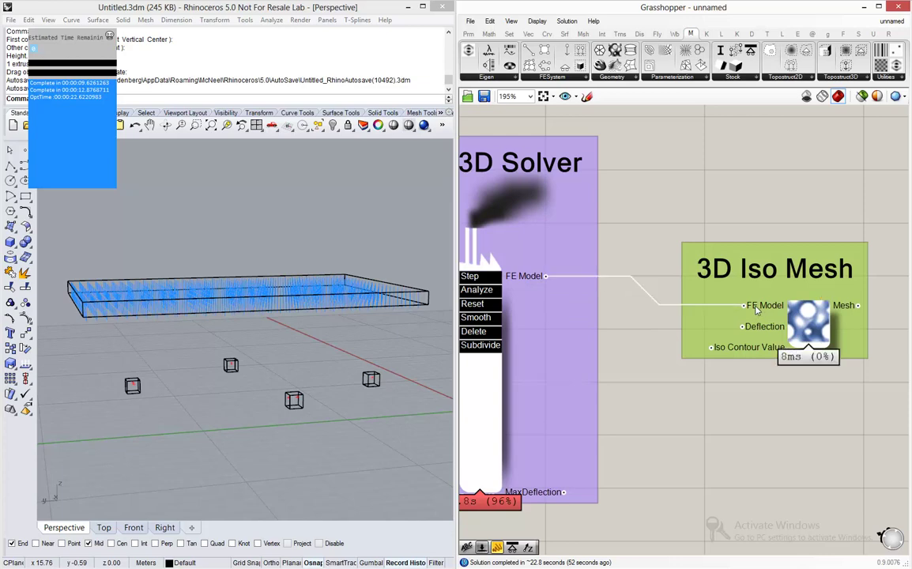
pyautogui.moveTo(563, 492); pyautogui.dragTo(757, 330)
pyautogui.scroll(2, 651, 338)
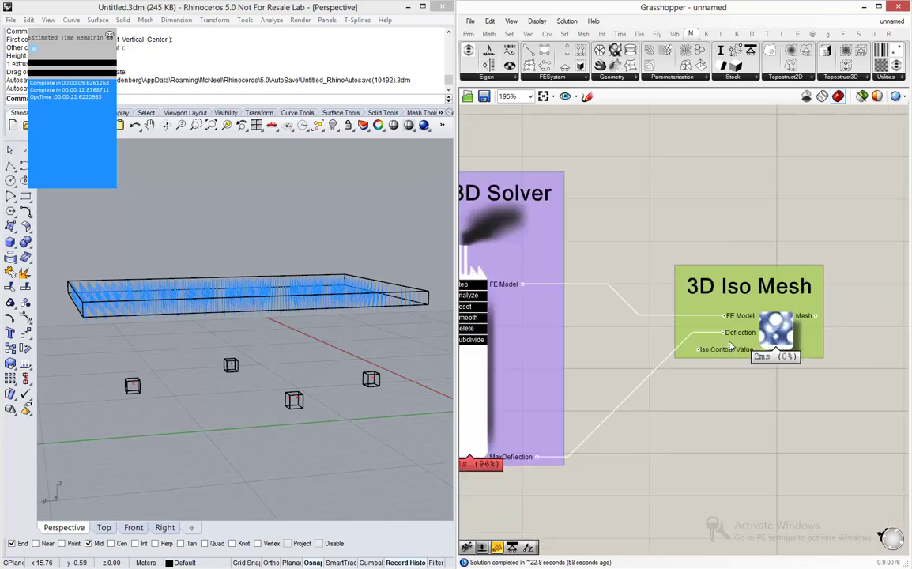
# Add a number slider with value 0.75 and connect it to the Iso Contour Value input of the 3D Iso Mesh.
pyautogui.doubleClick(631, 423)
pyautogui.write('0.75')
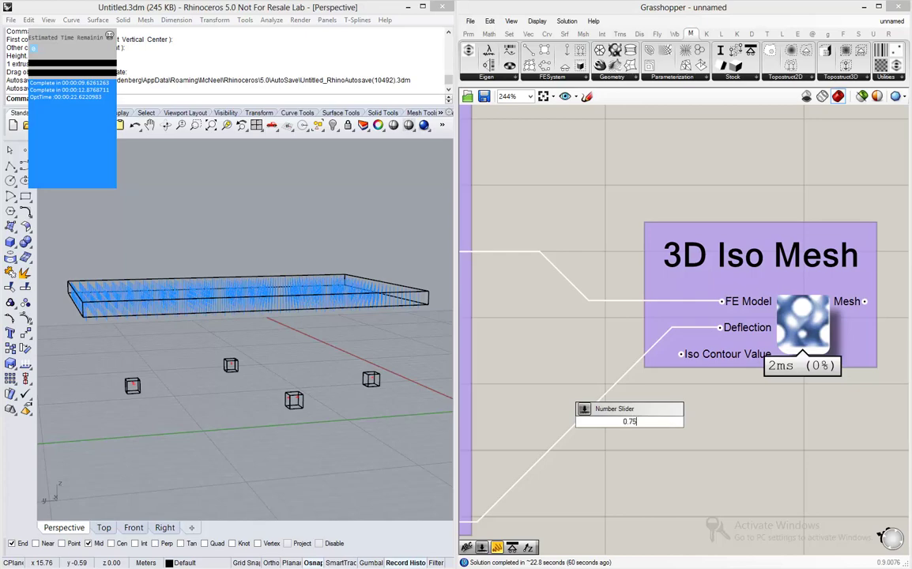
pyautogui.press('Return')
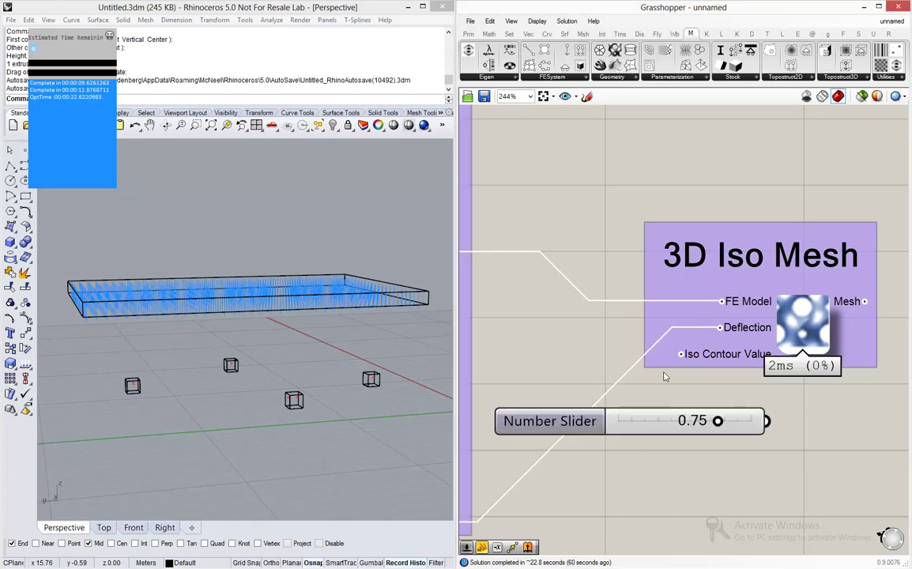
pyautogui.scroll(-3, 606, 316)
pyautogui.scroll(3, 669, 303)
pyautogui.moveTo(640, 327); pyautogui.dragTo(768, 320)
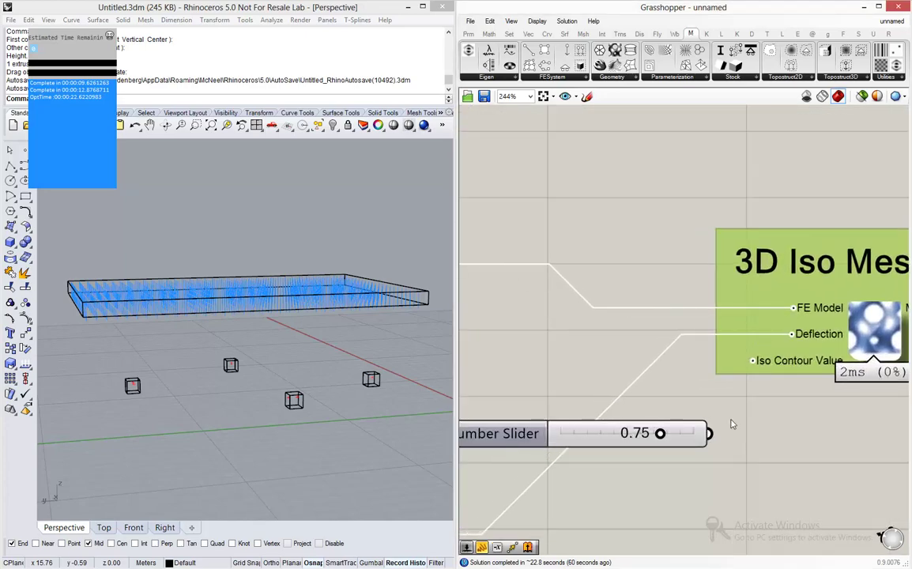
pyautogui.moveTo(709, 433); pyautogui.dragTo(752, 360)
# Tune the iso contour slider through 0.44 and 0.48 to 0.49 while inspecting the resulting mesh in the Rhino viewport.
pyautogui.moveTo(662, 437); pyautogui.dragTo(623, 440)
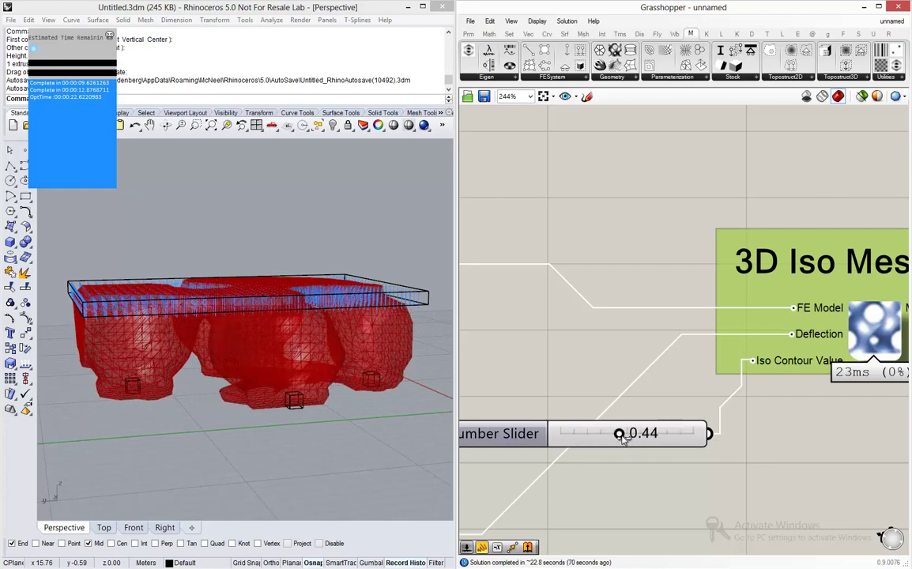
pyautogui.moveTo(299, 324); pyautogui.dragTo(291, 294, button='right')
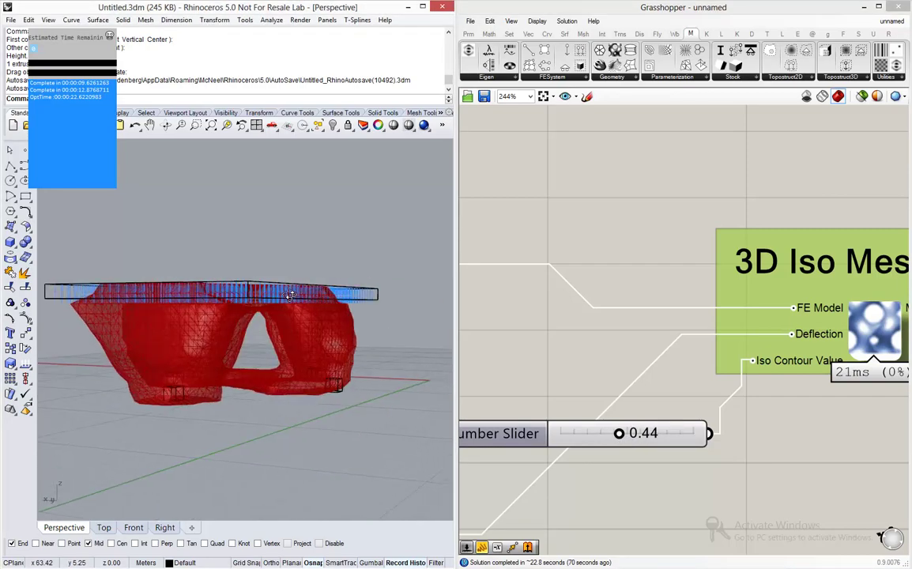
pyautogui.scroll(4, 216, 286)
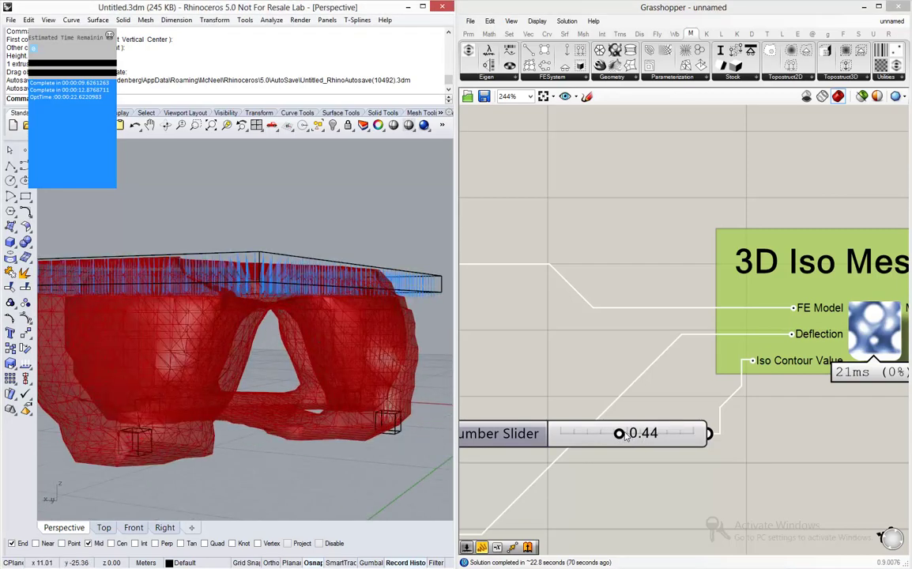
pyautogui.moveTo(624, 437); pyautogui.dragTo(628, 437)
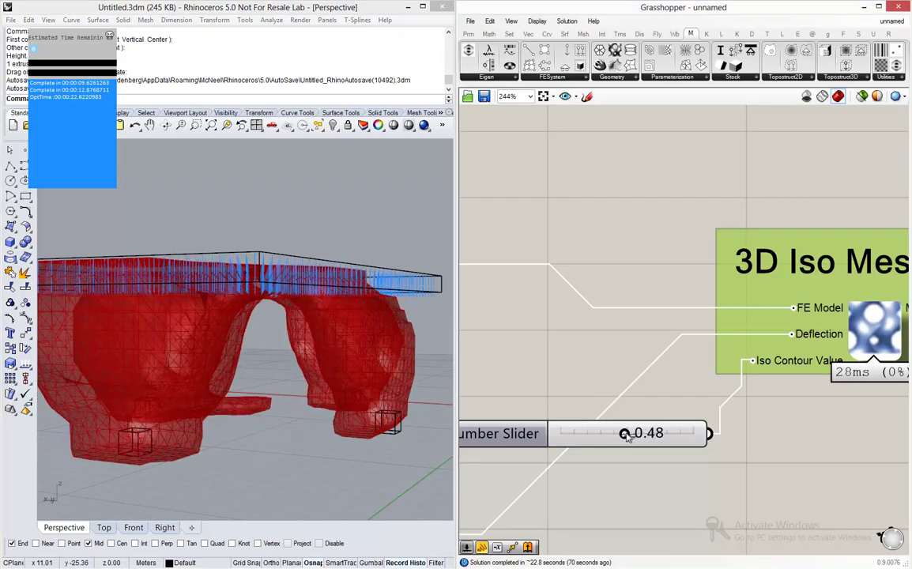
pyautogui.moveTo(346, 322); pyautogui.dragTo(355, 340, button='right')
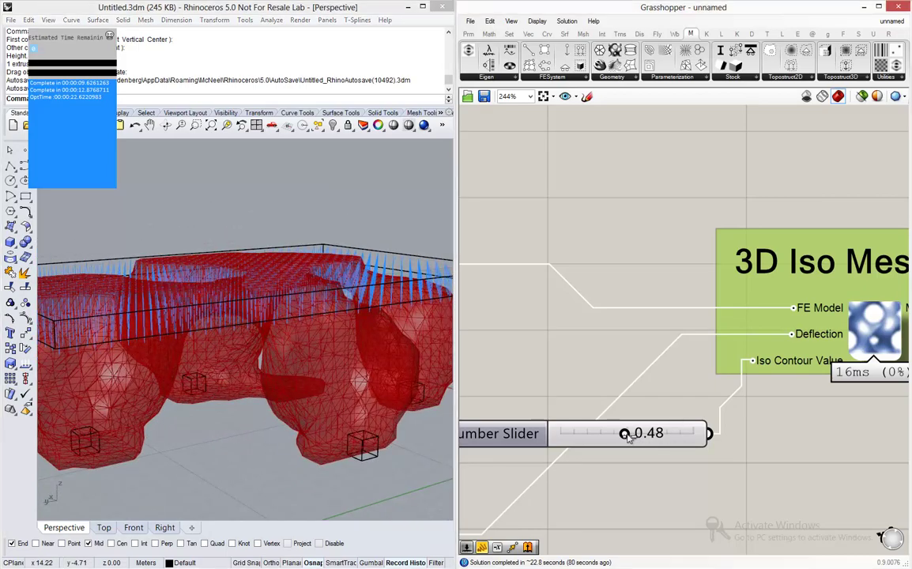
pyautogui.moveTo(624, 433)
pyautogui.mouseDown()
pyautogui.moveTo(633, 434)
pyautogui.moveTo(558, 433)
pyautogui.moveTo(631, 437)
pyautogui.mouseUp()
pyautogui.moveTo(392, 356); pyautogui.dragTo(271, 369, button='right')
pyautogui.scroll(-2, 281, 372)
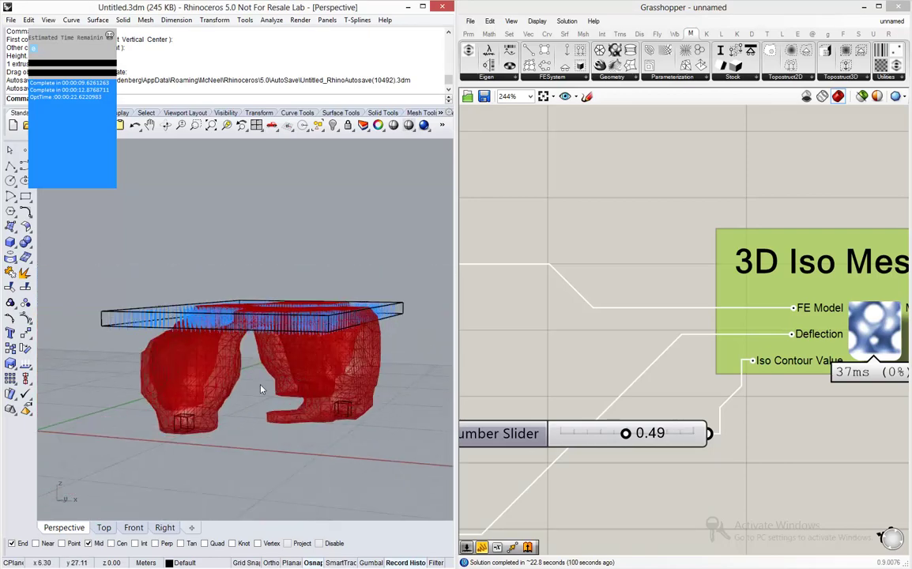
# Delete all the box extrusions from the Rhino model.
pyautogui.hotkey('ctrl', 'a')
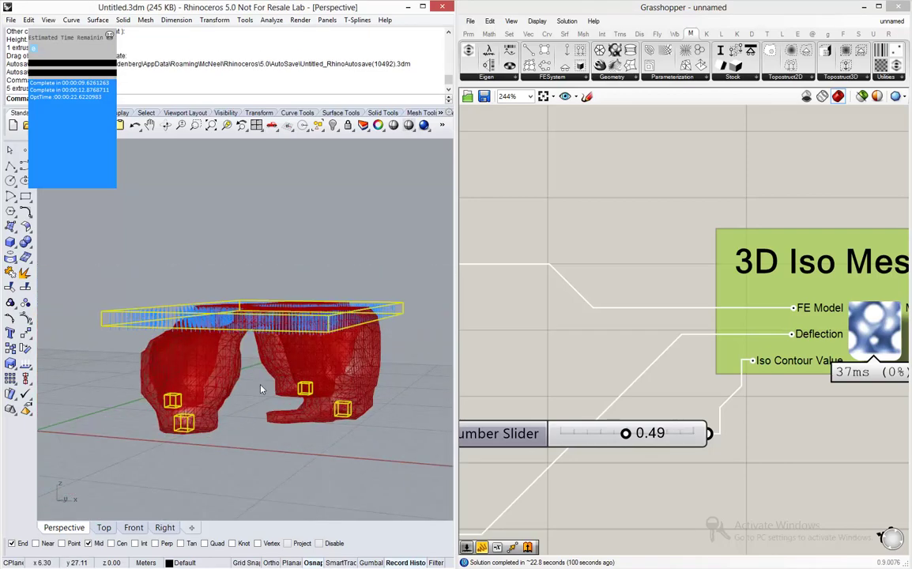
pyautogui.press('Delete')
pyautogui.scroll(-5, 620, 365)
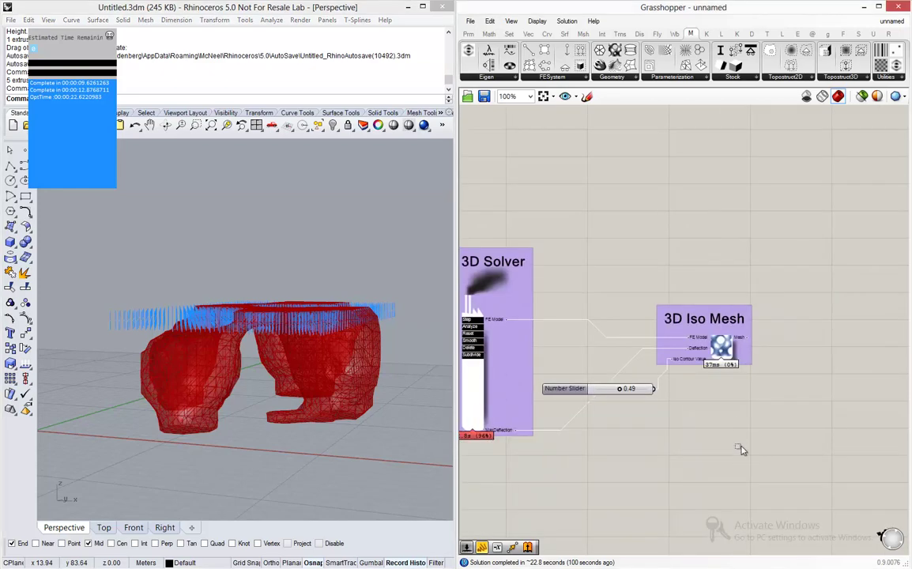
# Turn off the preview of the region, model and solver components, leaving only the 3D Iso Mesh previewed.
pyautogui.moveTo(759, 481); pyautogui.dragTo(601, 259)
pyautogui.press('space')
pyautogui.scroll(-5, 760, 281)
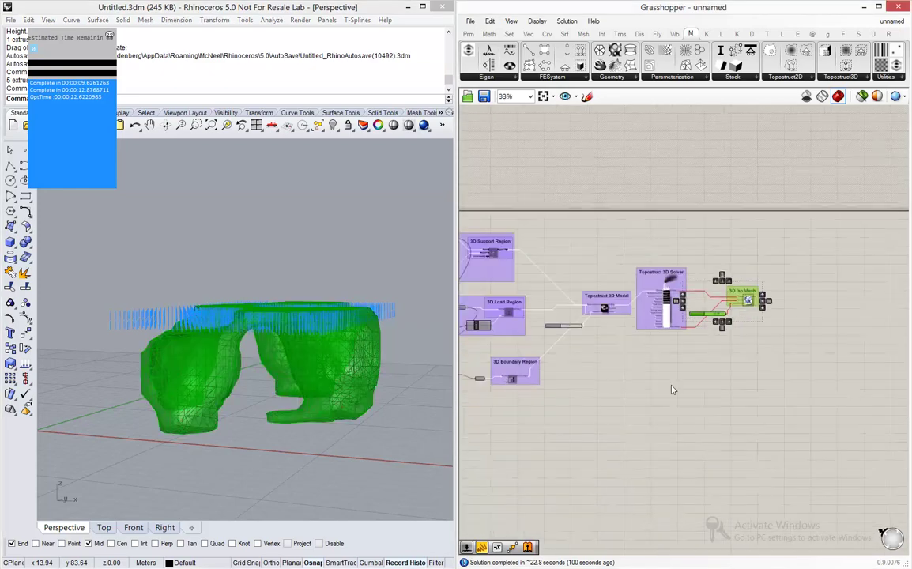
pyautogui.moveTo(662, 396); pyautogui.dragTo(509, 232)
pyautogui.middleClick(517, 230)
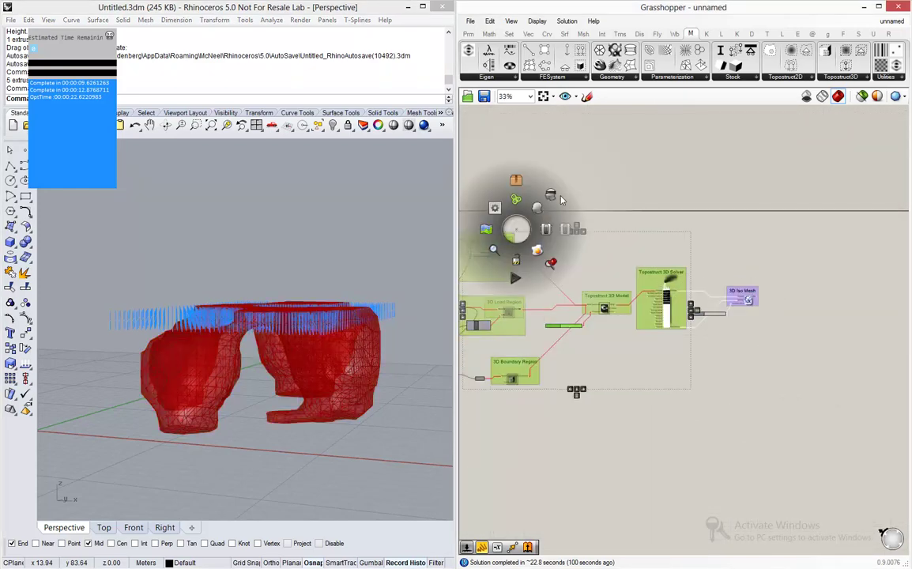
pyautogui.click(547, 201)
pyautogui.click(659, 211)
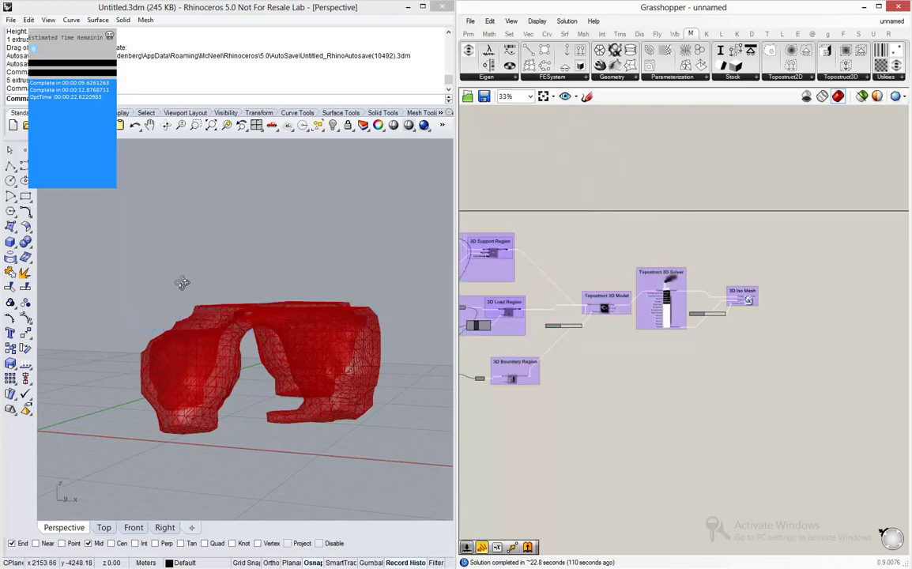
# Add a Square 2D grid component in the empty canvas area beyond the 3D Iso Mesh group.
pyautogui.moveTo(184, 280); pyautogui.dragTo(196, 372, button='right')
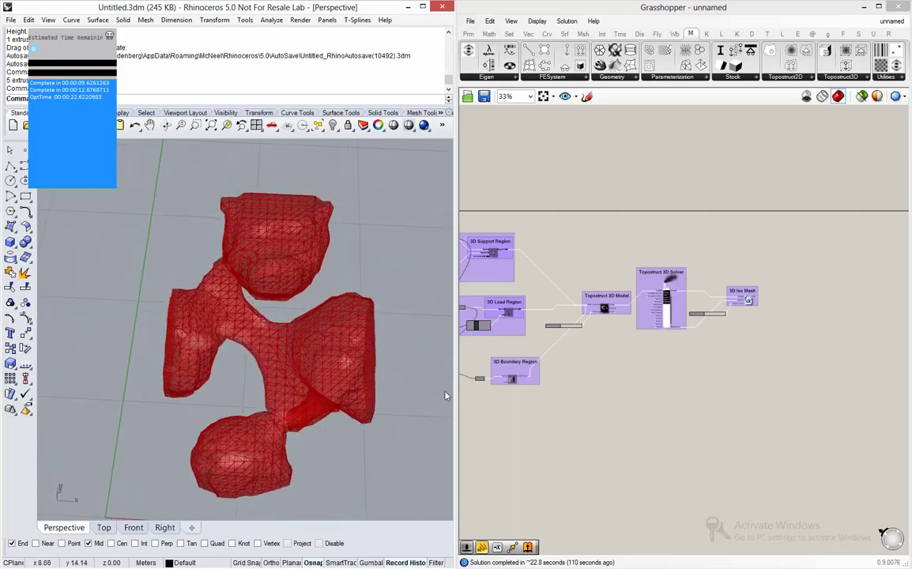
pyautogui.click(809, 348)
pyautogui.scroll(4, 828, 329)
pyautogui.moveTo(788, 319); pyautogui.dragTo(672, 313, button='right')
pyautogui.scroll(-2, 668, 310)
pyautogui.scroll(3, 616, 275)
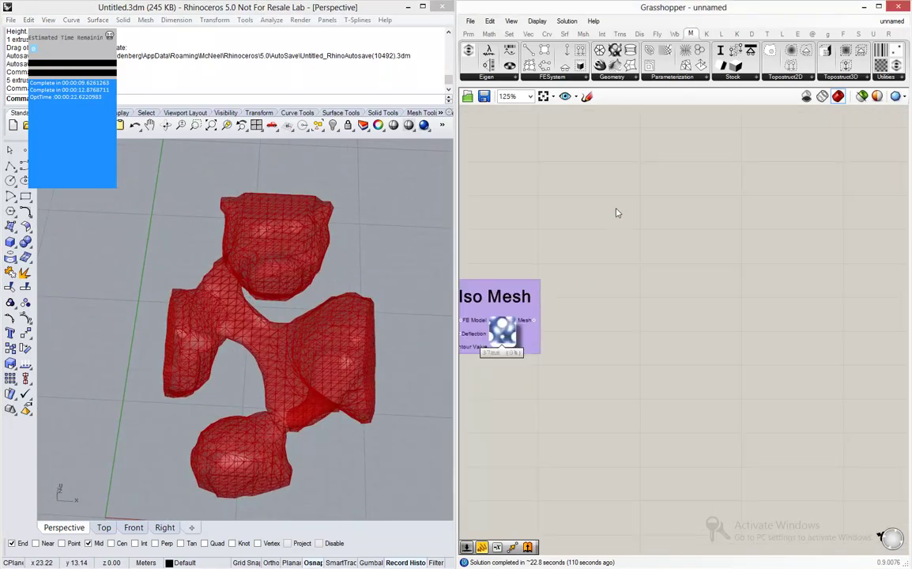
pyautogui.doubleClick(638, 219)
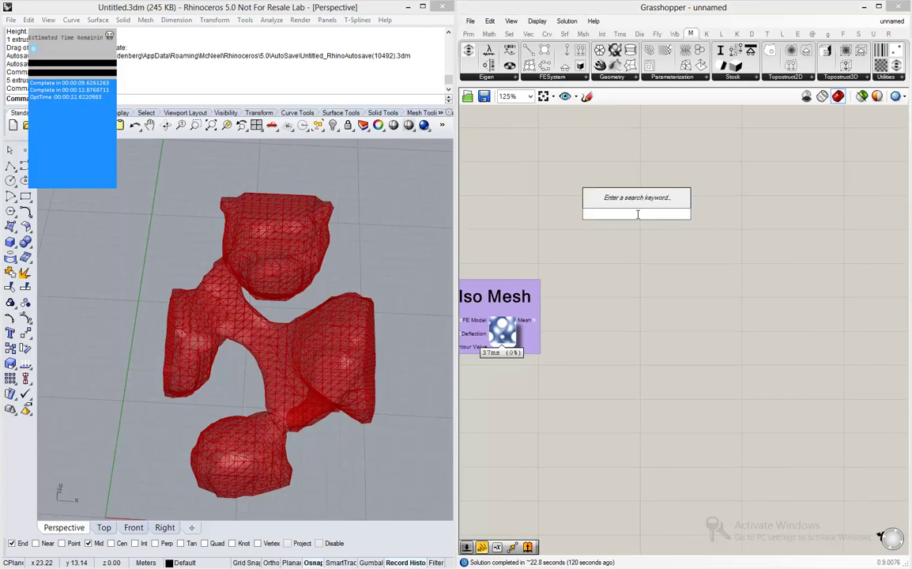
pyautogui.write('squ')
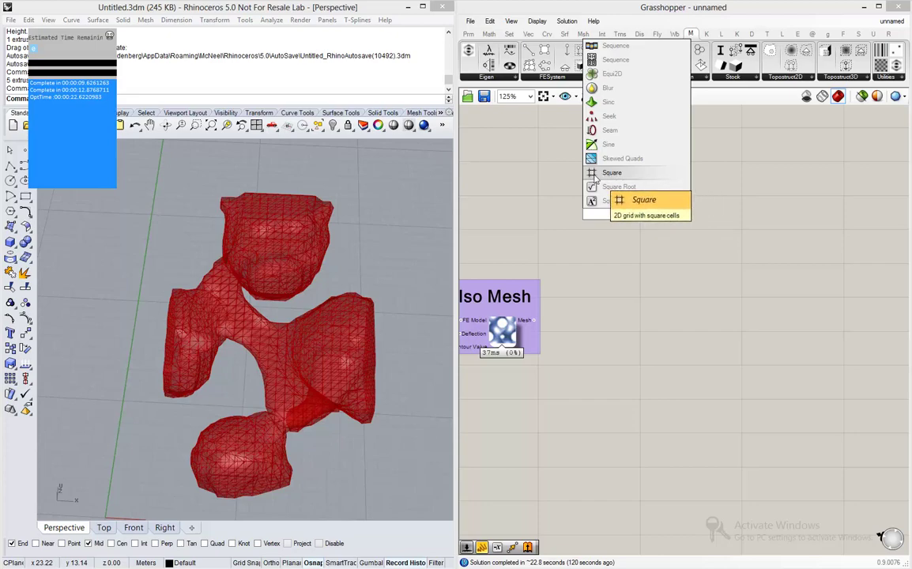
pyautogui.click(601, 177)
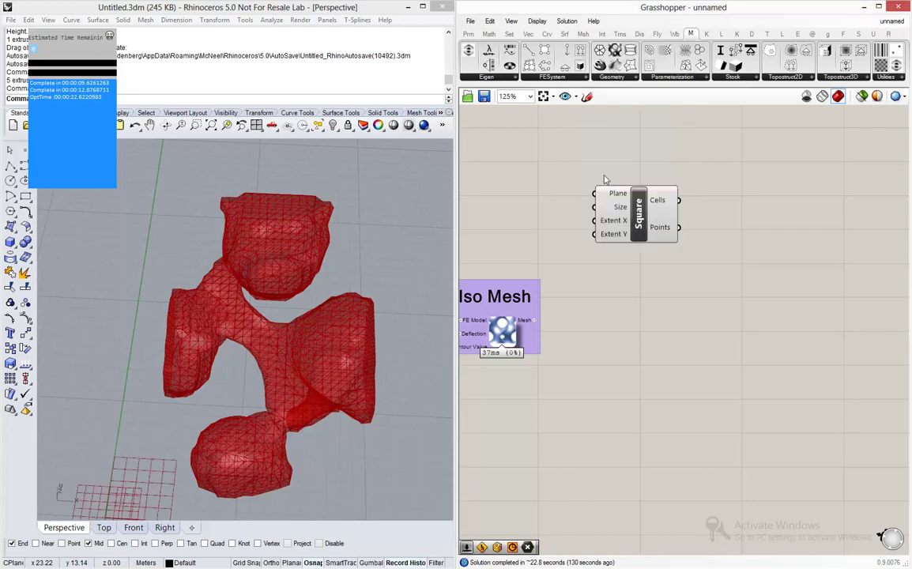
pyautogui.moveTo(646, 204); pyautogui.dragTo(683, 199)
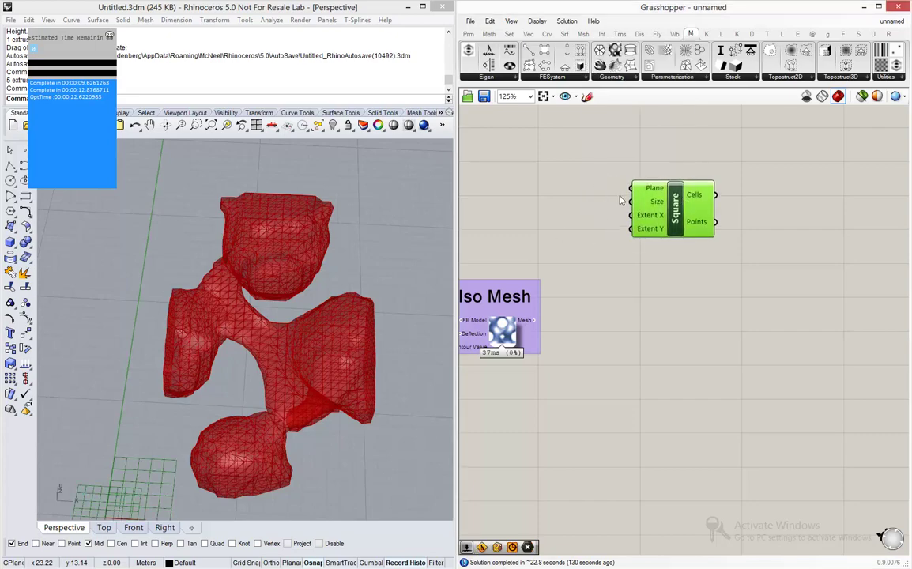
# Set one plane for the Square grid's Plane input, picked in Rhino near the world origin and aligned with the world axes.
pyautogui.rightClick(646, 191)
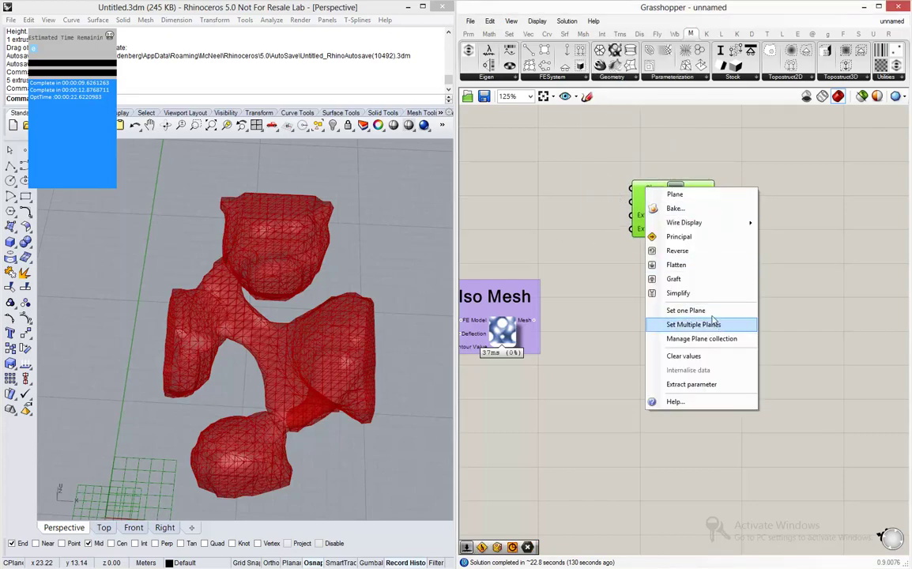
pyautogui.click(686, 311)
pyautogui.scroll(-3, 316, 222)
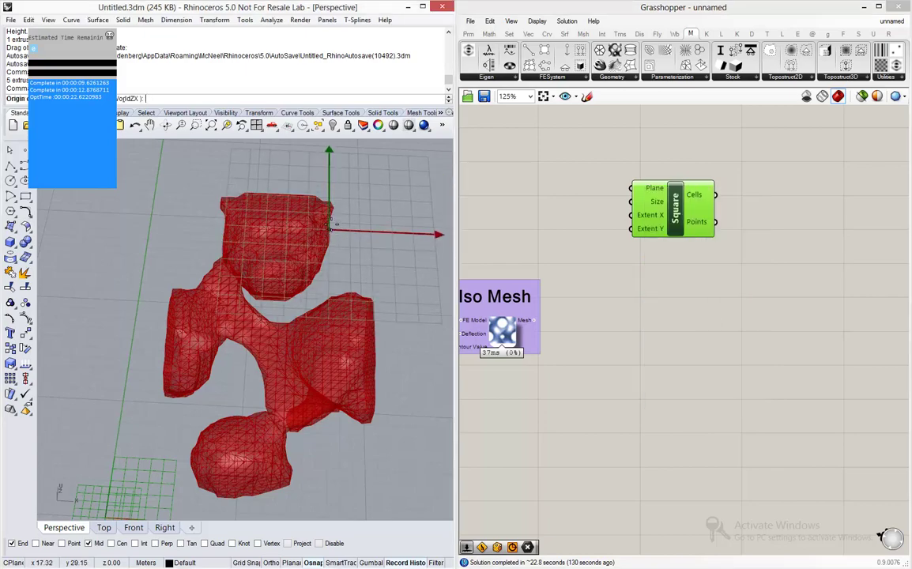
pyautogui.click(193, 403)
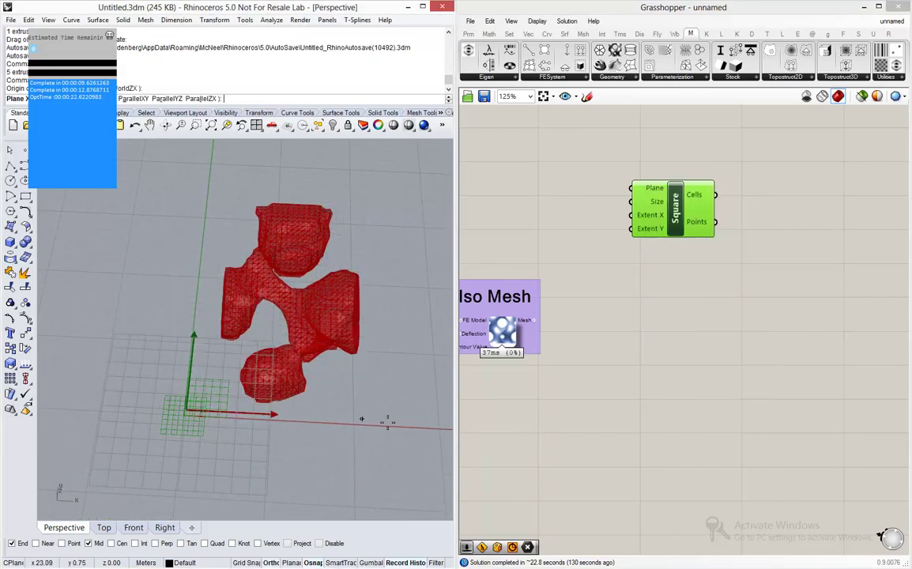
pyautogui.keyDown('shift'); pyautogui.click(206, 223); pyautogui.keyUp('shift')
pyautogui.moveTo(267, 367)
pyautogui.mouseDown(button='right')
pyautogui.moveTo(277, 332)
pyautogui.moveTo(276, 357)
pyautogui.mouseUp(button='right')
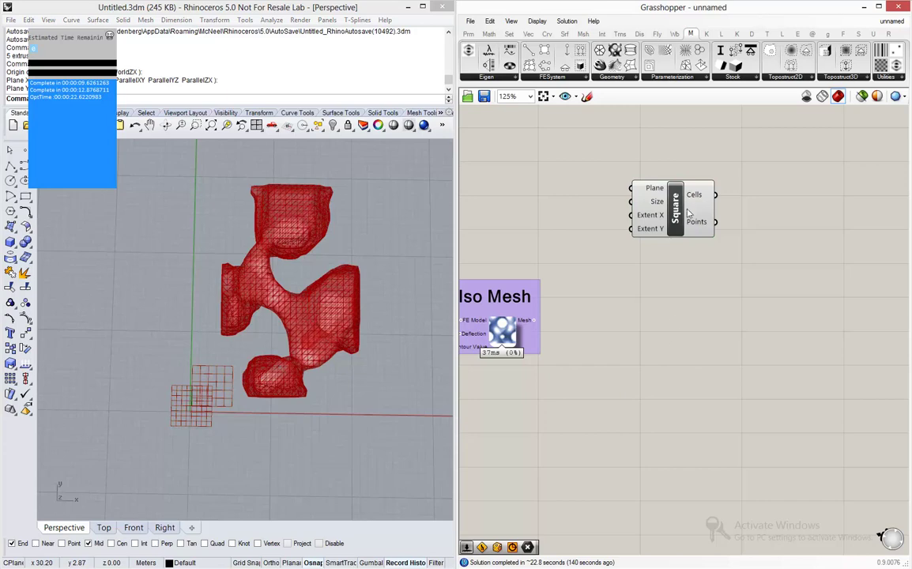
# Add a number slider with value 2, connect it to the Square grid's Size input, and space the two components apart.
pyautogui.moveTo(688, 212); pyautogui.dragTo(710, 209)
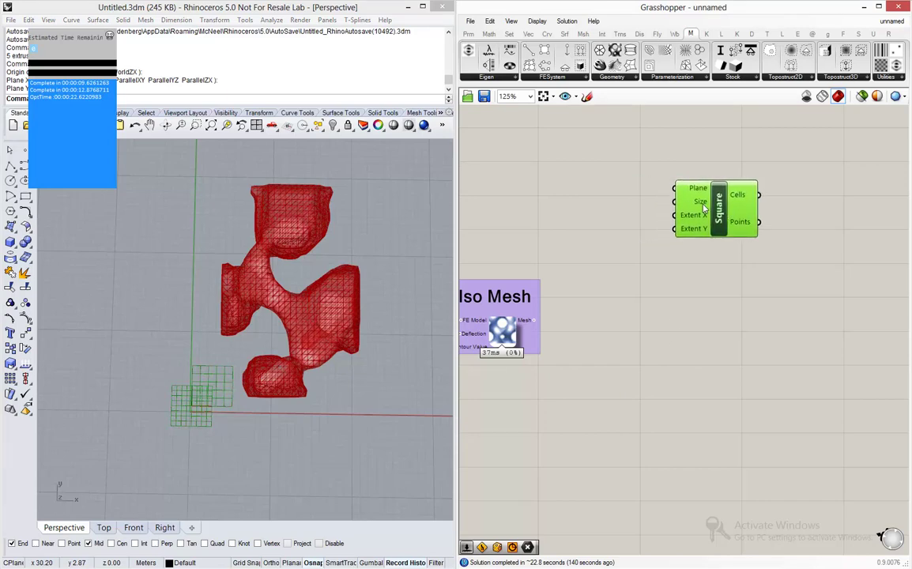
pyautogui.moveTo(703, 209)
pyautogui.doubleClick(600, 201)
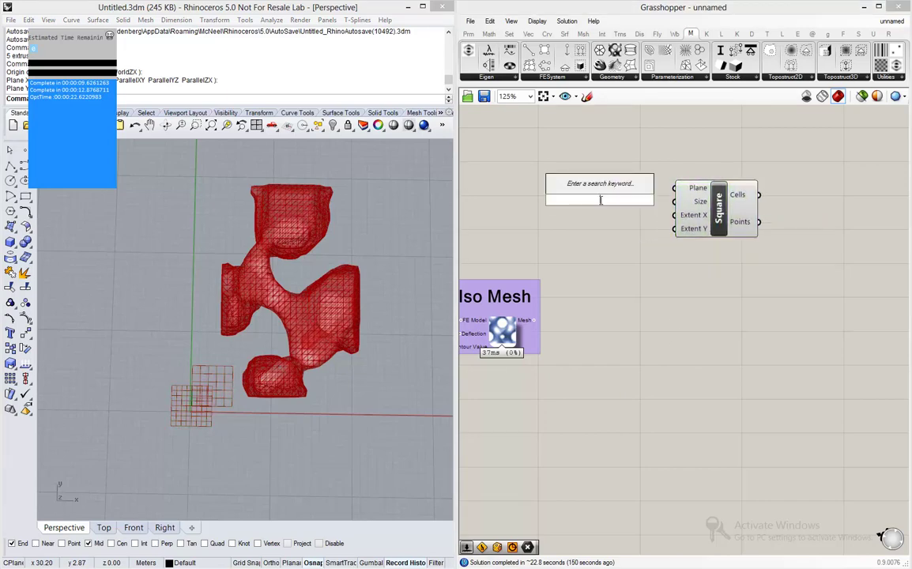
pyautogui.write('2')
pyautogui.press('Return')
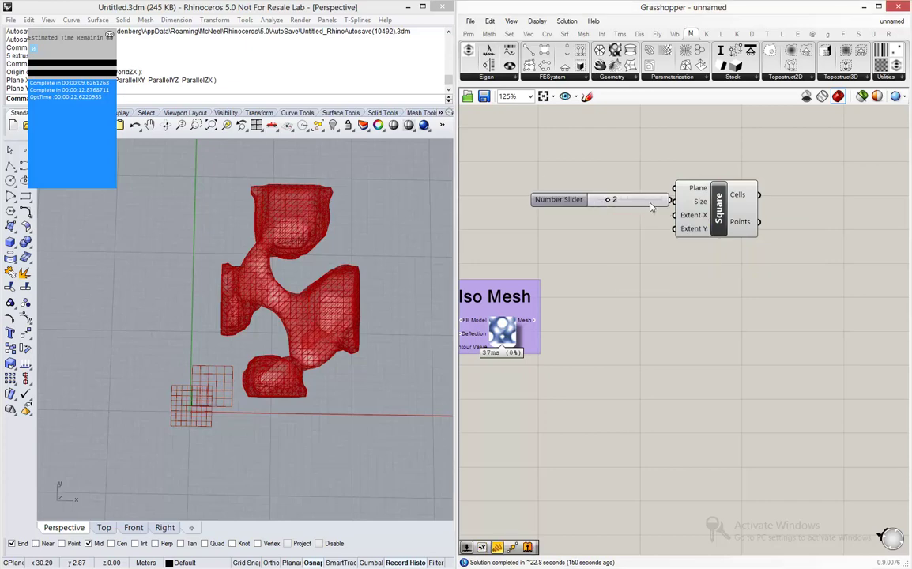
pyautogui.moveTo(651, 204); pyautogui.dragTo(630, 210)
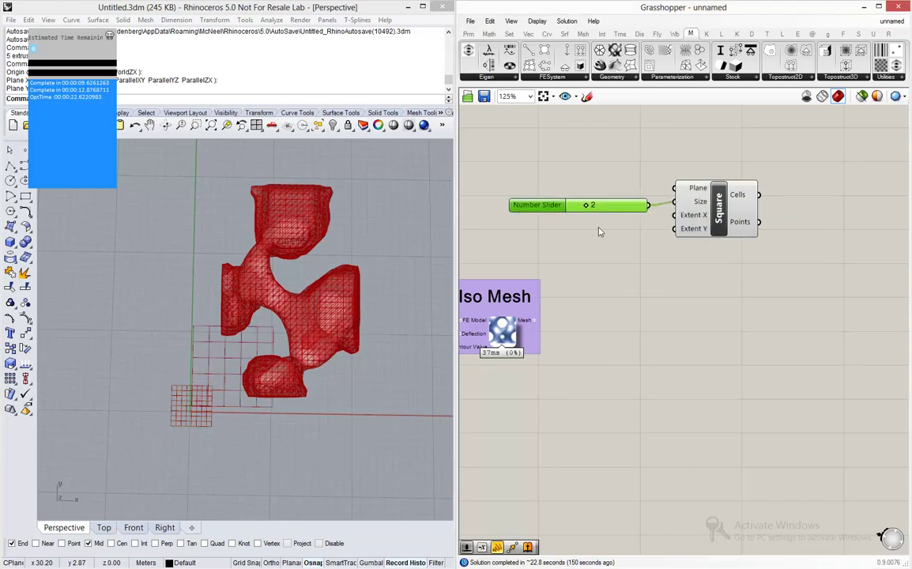
pyautogui.moveTo(716, 224); pyautogui.dragTo(751, 223)
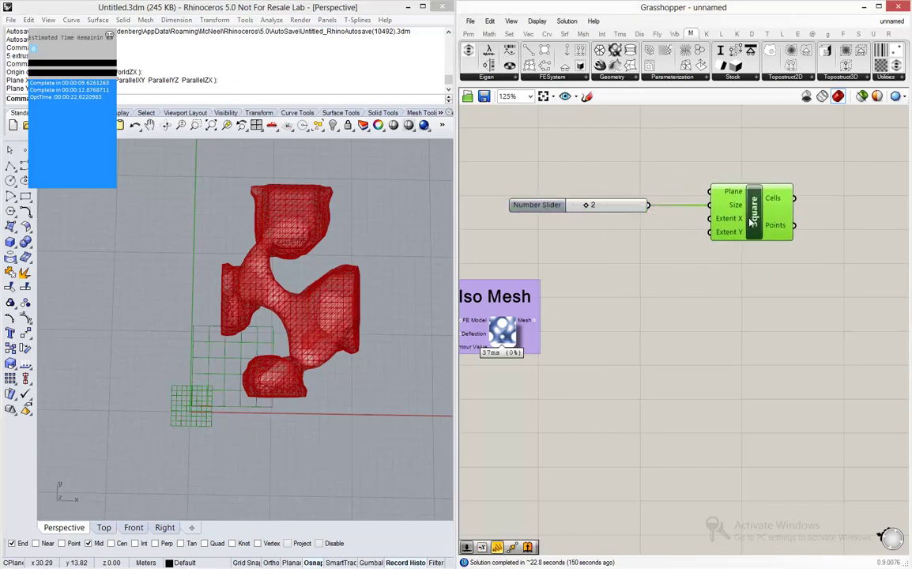
# Add a number slider with value 12 and connect it to both the Extent X and Extent Y inputs of the Square grid.
pyautogui.doubleClick(569, 250)
pyautogui.write('12')
pyautogui.press('Return')
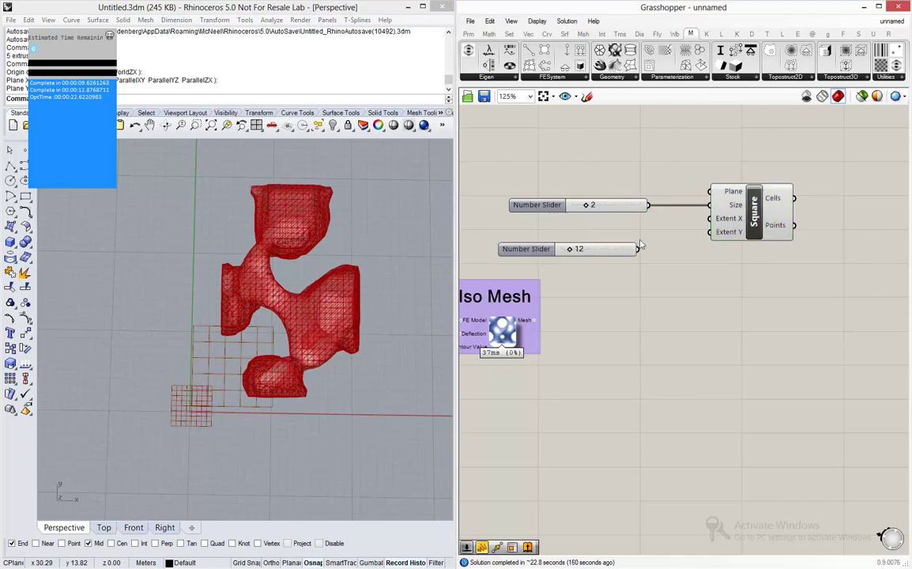
pyautogui.moveTo(638, 249); pyautogui.dragTo(710, 219)
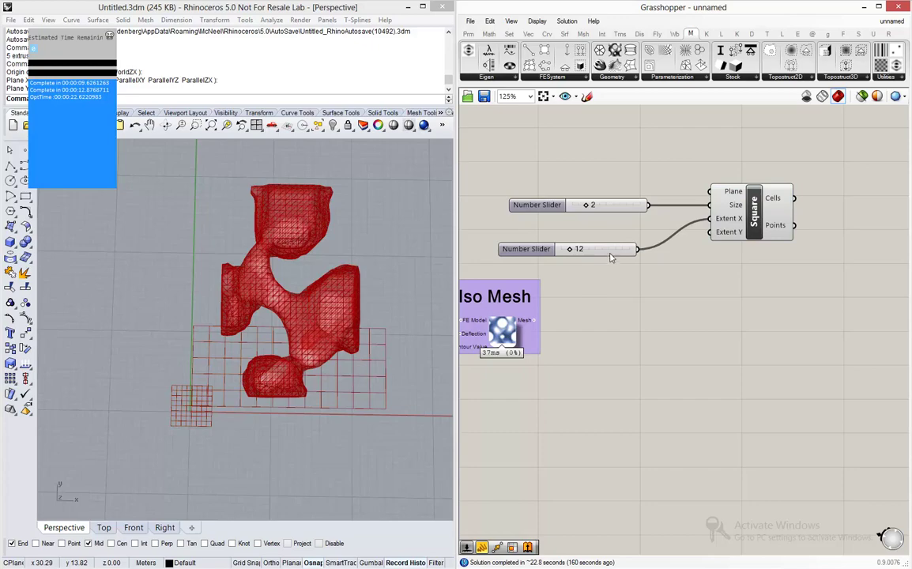
pyautogui.moveTo(638, 250); pyautogui.dragTo(709, 232)
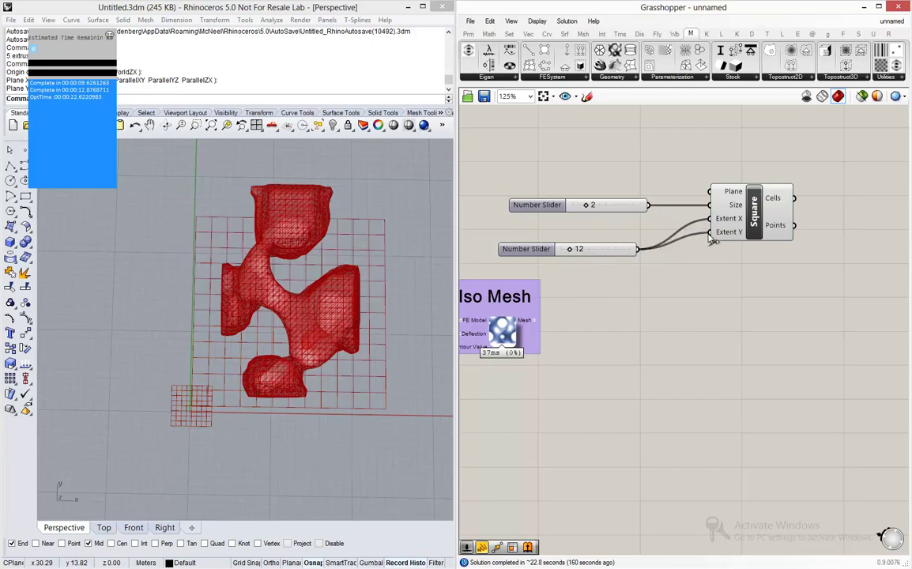
# Set the slider driving both grid extents to 19 and check the grid against the mesh in perspective.
pyautogui.moveTo(387, 239); pyautogui.dragTo(323, 300, button='right')
pyautogui.scroll(2, 322, 300)
pyautogui.moveTo(569, 251); pyautogui.dragTo(575, 251)
pyautogui.moveTo(376, 279); pyautogui.dragTo(367, 240, button='right')
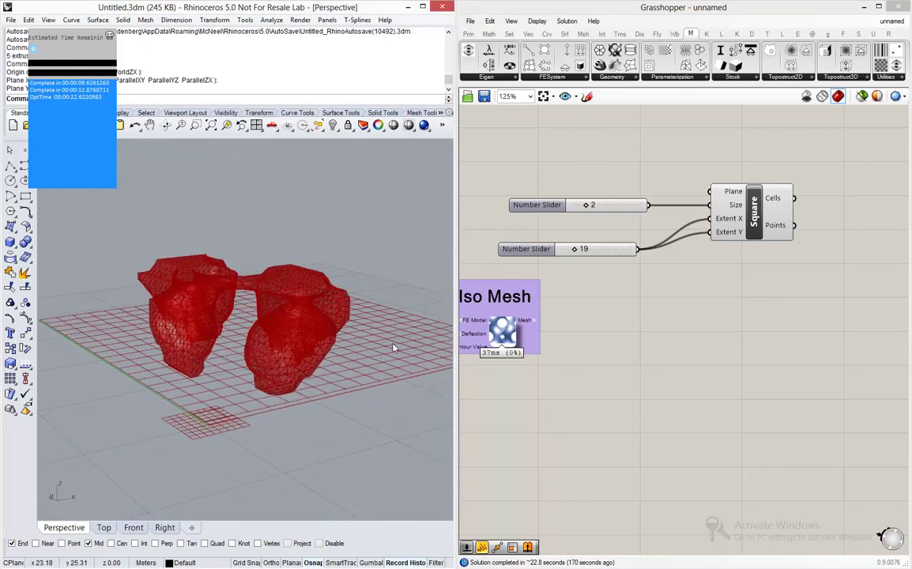
# Add a Move component and connect the Square grid's Points output to its Geometry input.
pyautogui.moveTo(188, 353); pyautogui.dragTo(222, 325, button='right')
pyautogui.moveTo(748, 294); pyautogui.dragTo(666, 328, button='right')
pyautogui.doubleClick(845, 271)
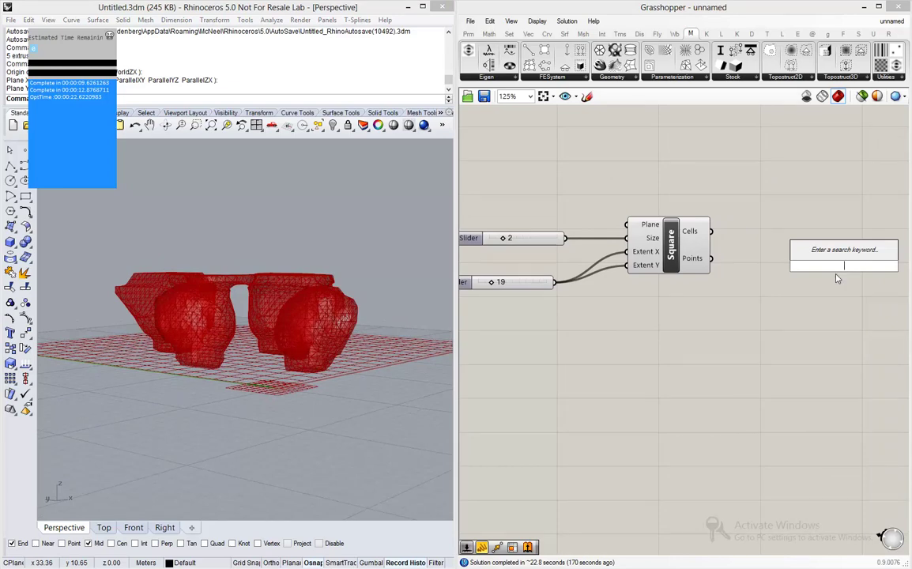
pyautogui.write('move')
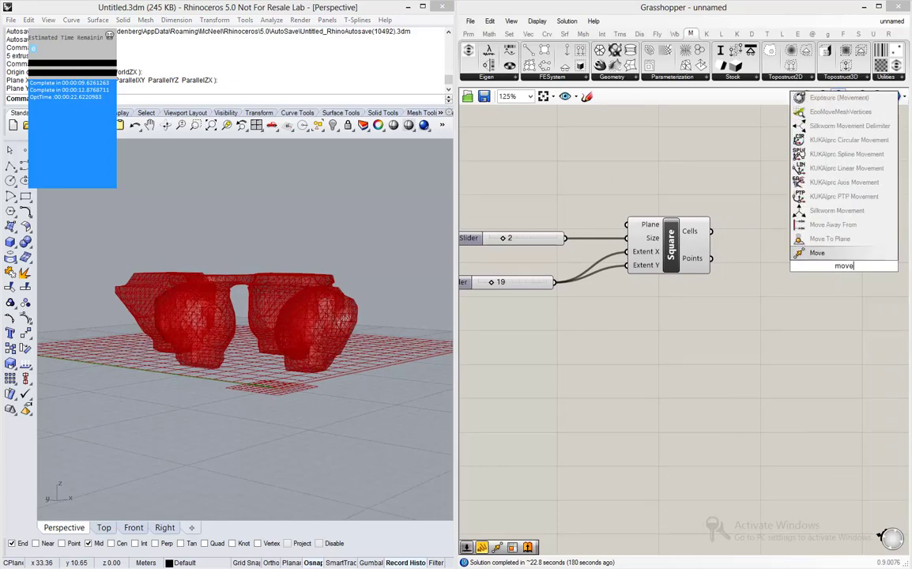
pyautogui.press('Return')
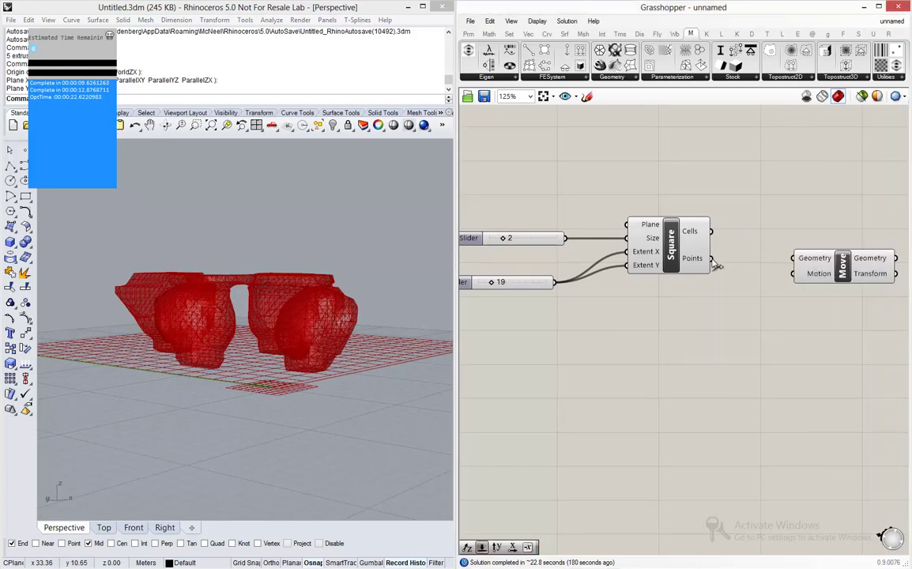
pyautogui.moveTo(710, 258); pyautogui.dragTo(793, 258)
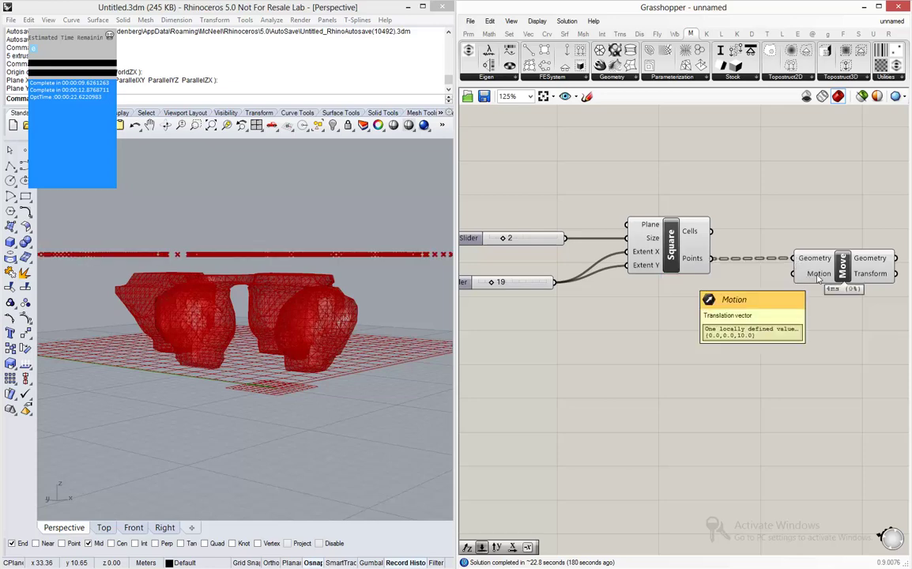
# Add a Unit Z component, connect its Unit vector output to Move's Motion input, and shift it closer to Move.
pyautogui.doubleClick(713, 325)
pyautogui.write('unit z')
pyautogui.press('Return')
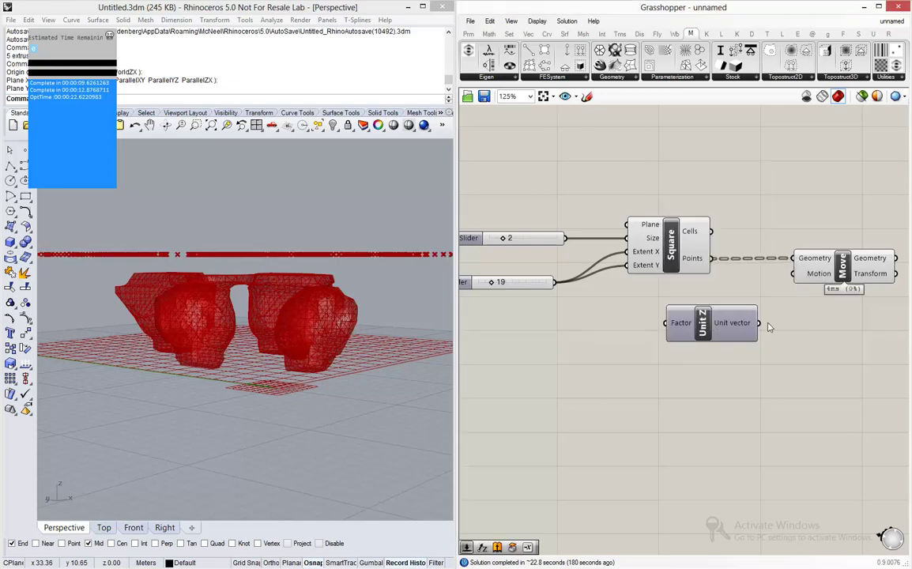
pyautogui.moveTo(759, 324); pyautogui.dragTo(792, 273)
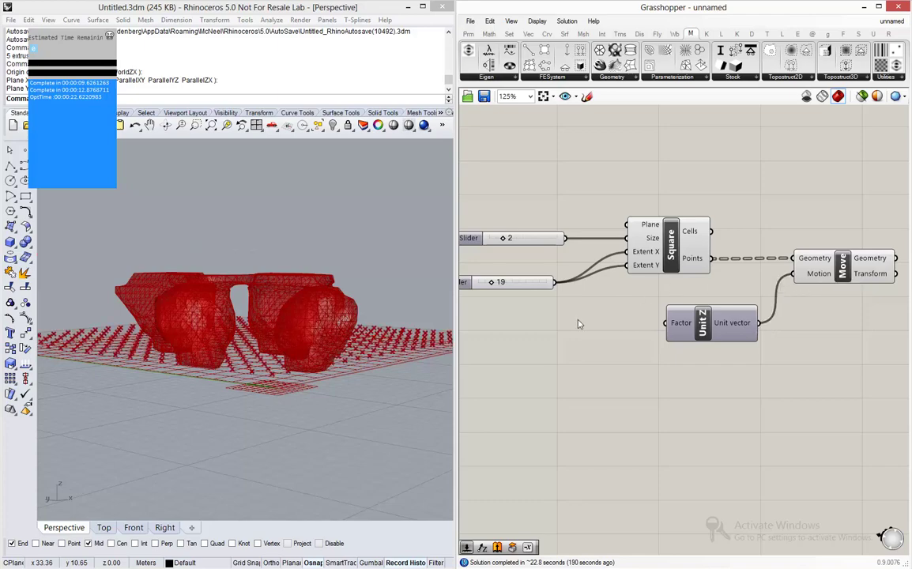
pyautogui.moveTo(711, 328); pyautogui.dragTo(735, 327)
# Add a Series component feeding Unit Z's Factor, and connect the grid size slider to its Step input.
pyautogui.doubleClick(628, 322)
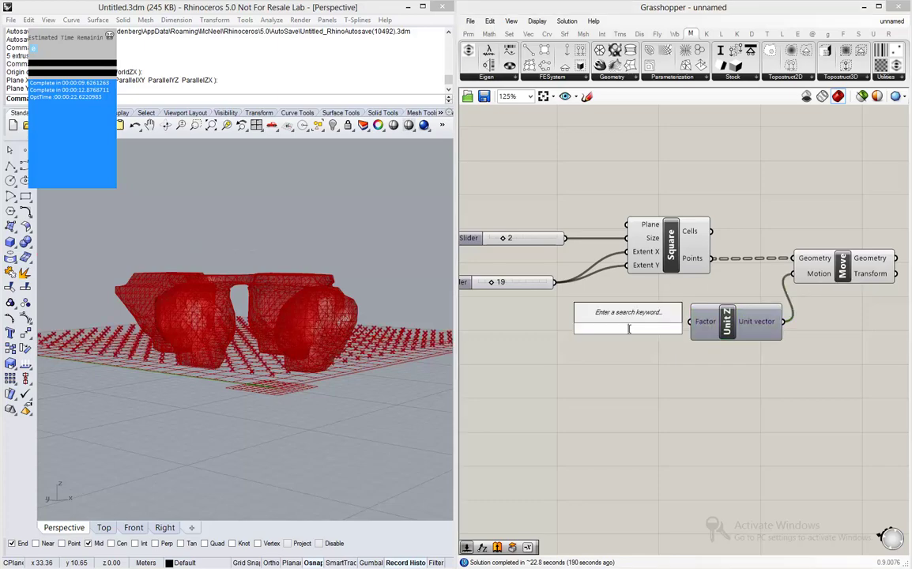
pyautogui.write('series')
pyautogui.press('Return')
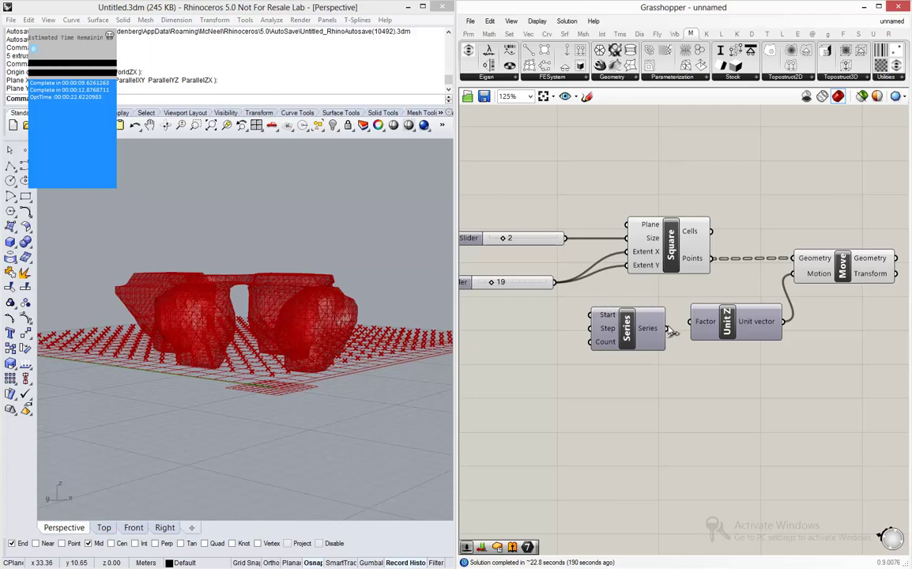
pyautogui.moveTo(668, 329); pyautogui.dragTo(692, 321)
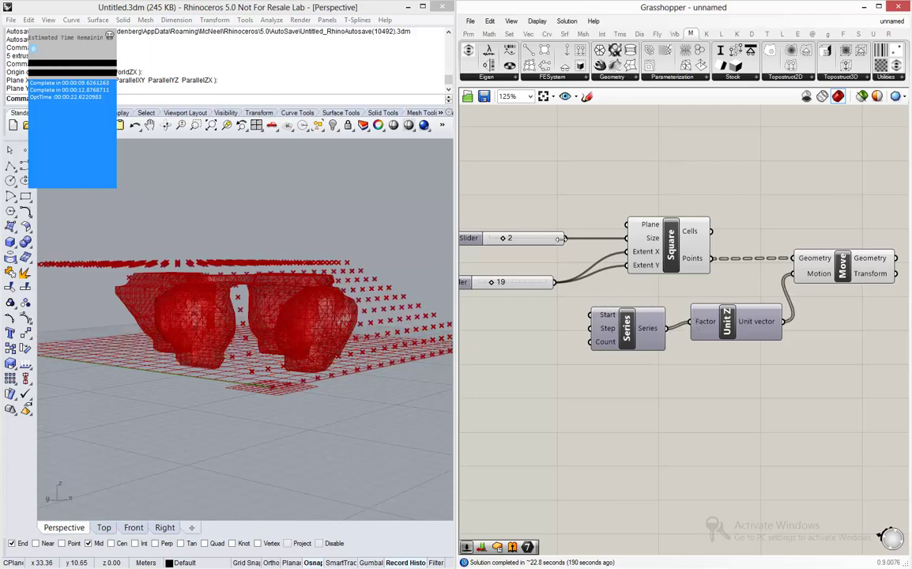
pyautogui.moveTo(560, 238); pyautogui.dragTo(589, 328)
pyautogui.moveTo(331, 269); pyautogui.dragTo(384, 324, button='right')
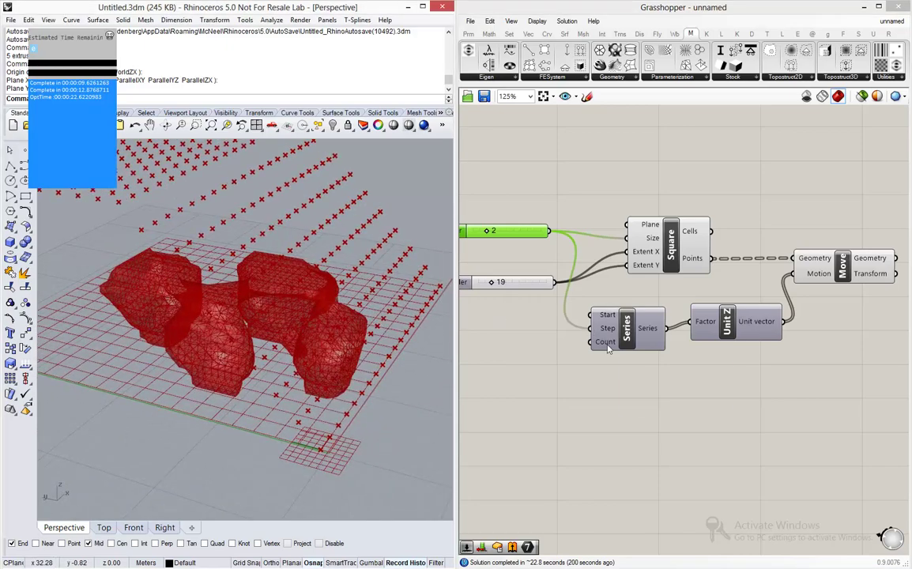
pyautogui.moveTo(608, 349)
pyautogui.scroll(-6, 389, 246)
pyautogui.moveTo(394, 250); pyautogui.dragTo(382, 265, button='right')
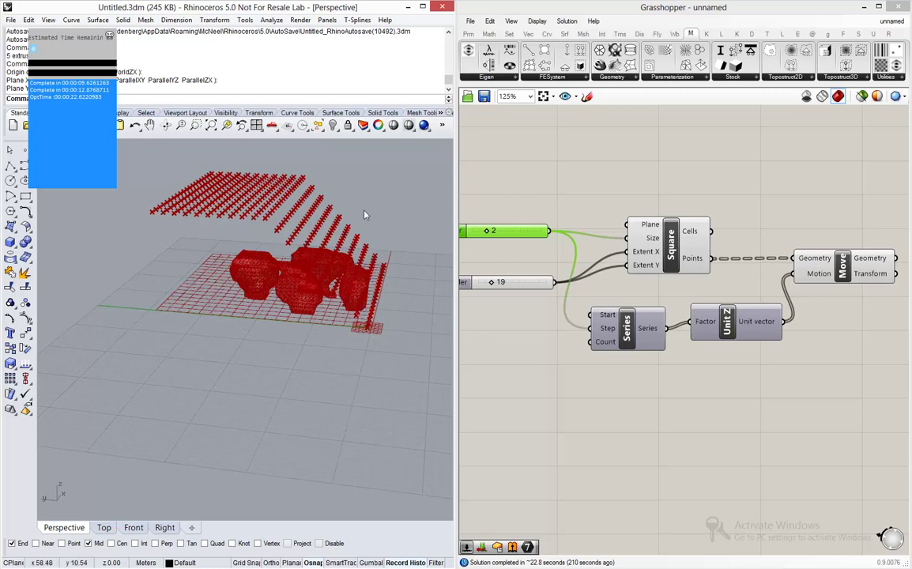
pyautogui.click(479, 306)
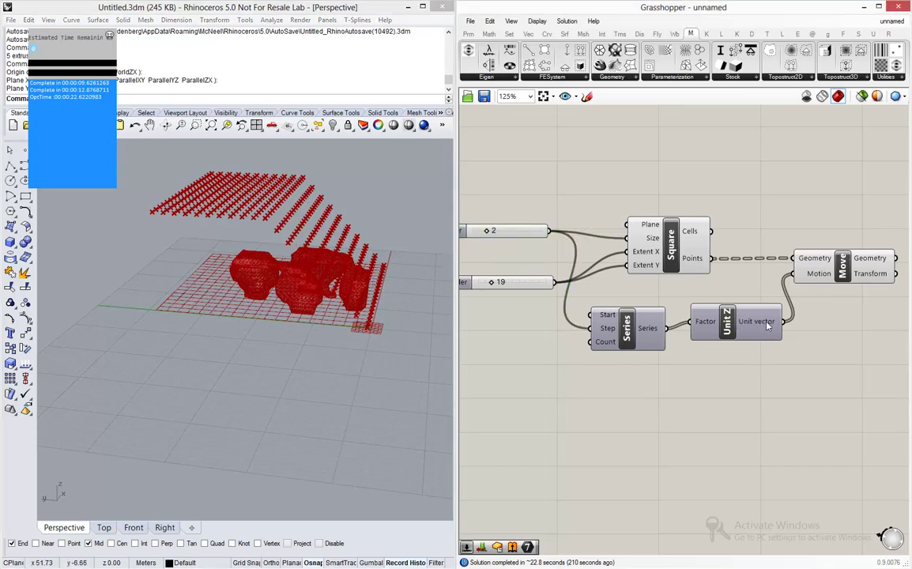
# Flatten the Geometry input of the Move component.
pyautogui.moveTo(767, 325)
pyautogui.rightClick(818, 261)
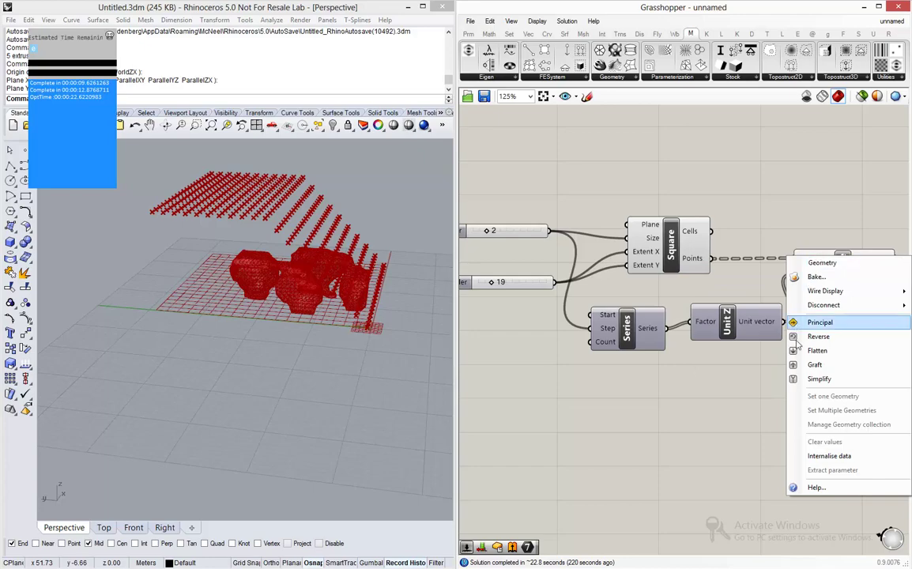
pyautogui.click(818, 353)
pyautogui.scroll(-2, 732, 316)
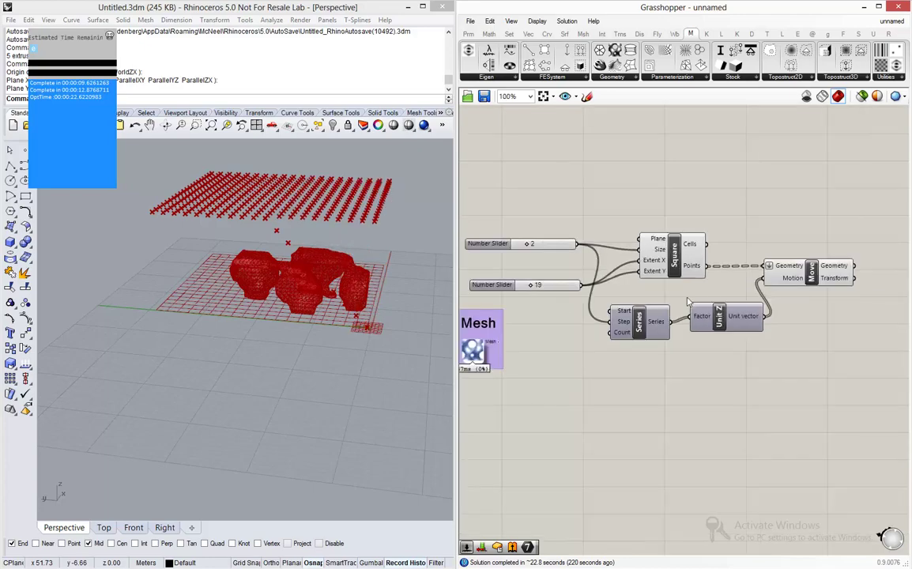
pyautogui.scroll(5, 726, 282)
# Graft Move's Motion input, shift the component clear of its neighbours, and check the 3D point grid against the mesh.
pyautogui.moveTo(703, 284)
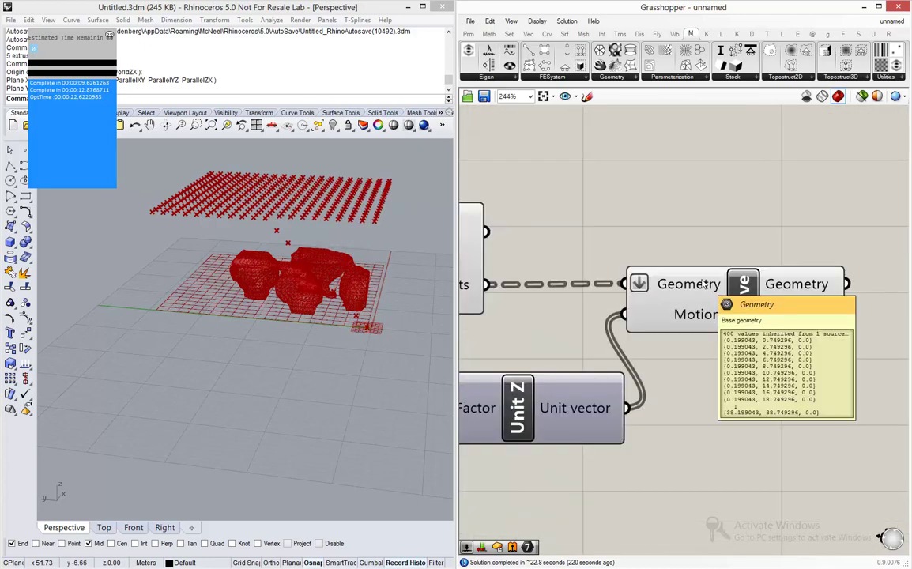
pyautogui.moveTo(690, 317)
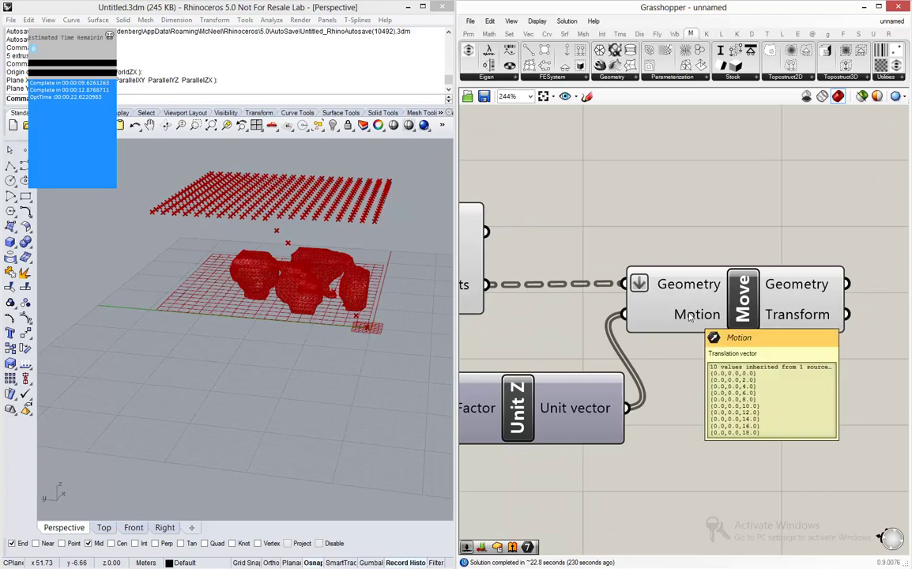
pyautogui.rightClick(690, 314)
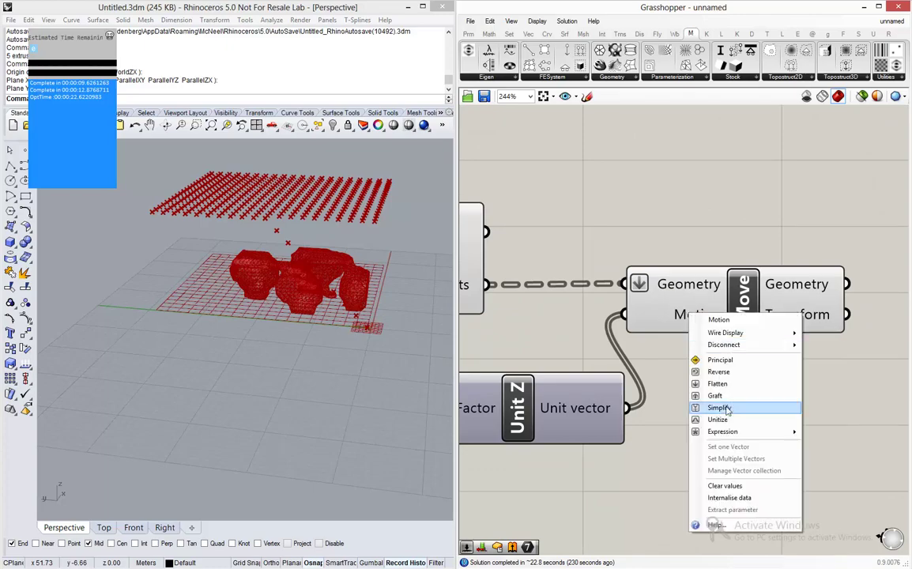
pyautogui.click(725, 397)
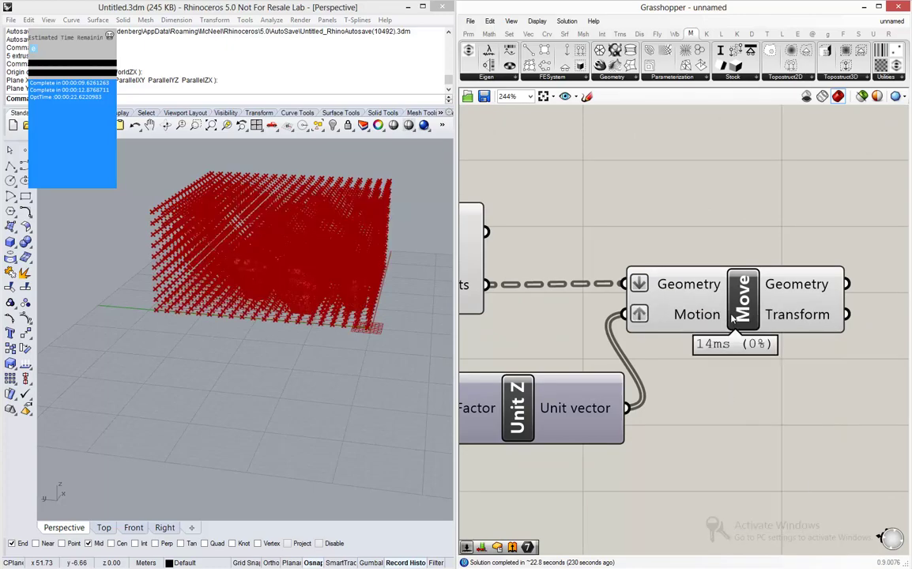
pyautogui.moveTo(733, 316); pyautogui.dragTo(765, 317)
pyautogui.click(669, 263)
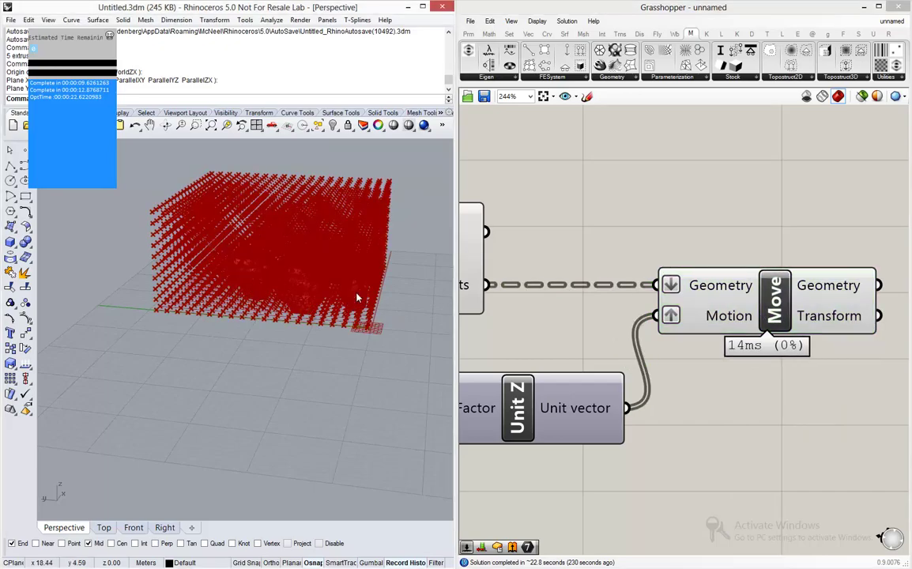
pyautogui.scroll(5, 357, 287)
pyautogui.click(686, 294)
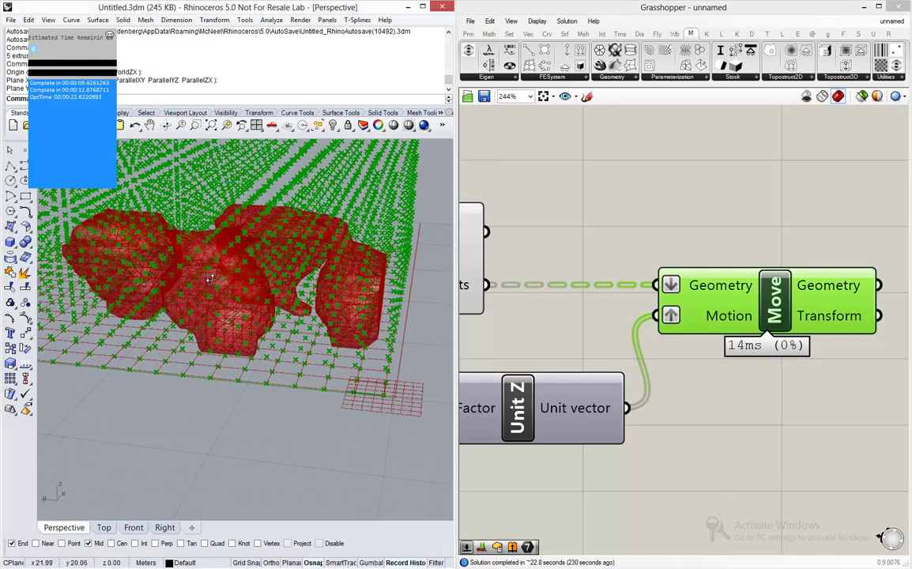
pyautogui.moveTo(304, 297); pyautogui.dragTo(79, 308, button='right')
pyautogui.click(554, 303)
# Group the sliders, Square, Series, Unit Z and Move components, and place the group above the 3D Iso Mesh group.
pyautogui.scroll(-5, 712, 285)
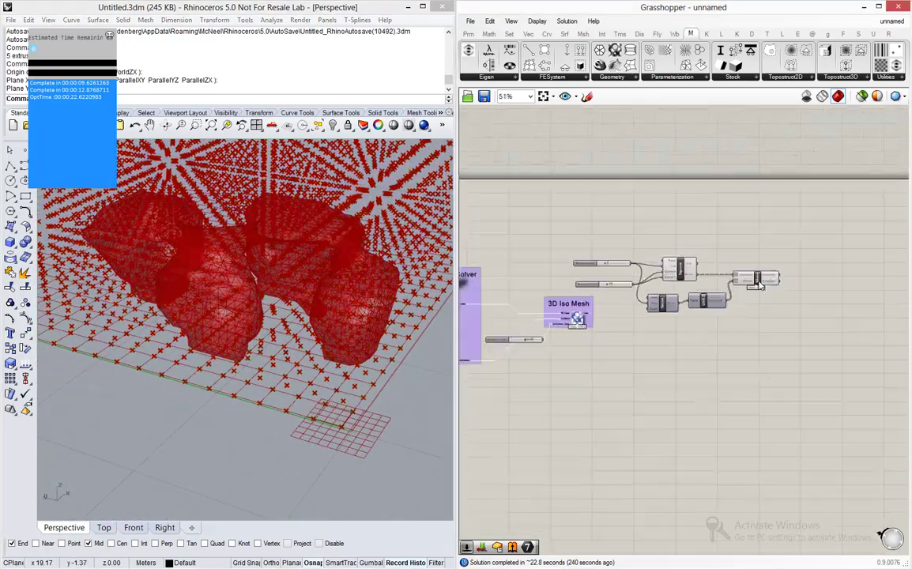
pyautogui.moveTo(708, 196); pyautogui.dragTo(484, 335)
pyautogui.hotkey('ctrl', 'g')
pyautogui.moveTo(625, 317); pyautogui.dragTo(645, 243)
pyautogui.click(630, 325)
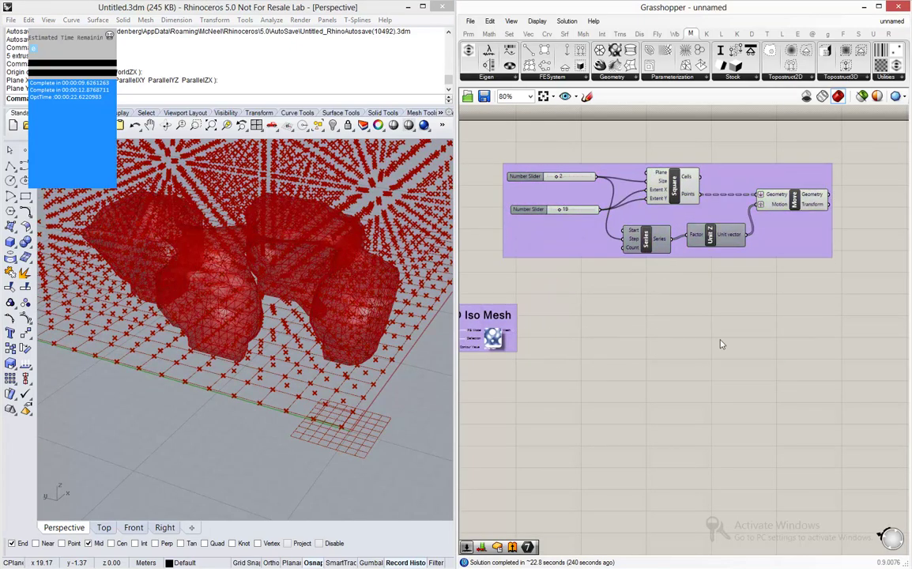
# Add a Mesh Inclusion component, connect the 3D Iso Mesh output to its Mesh input, and place it clear of the groups.
pyautogui.doubleClick(808, 342)
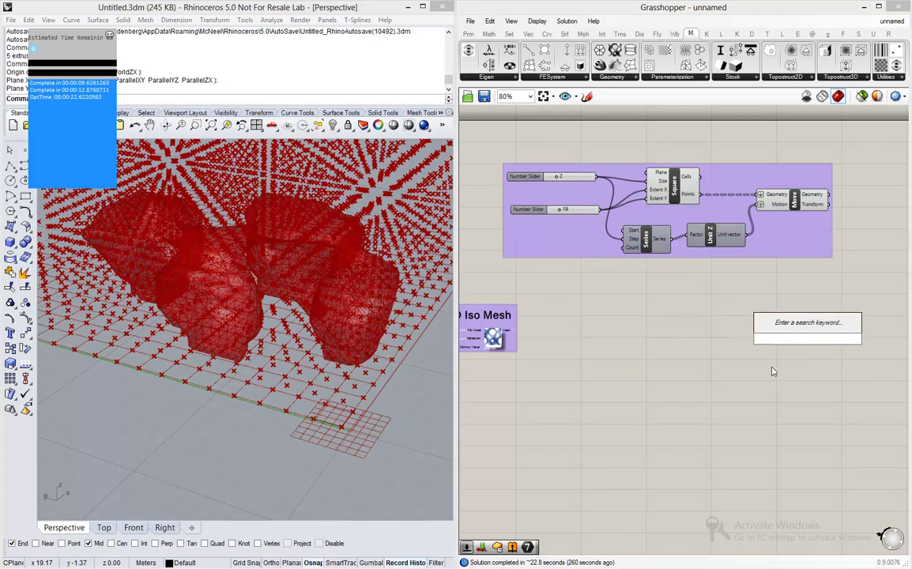
pyautogui.write('m')
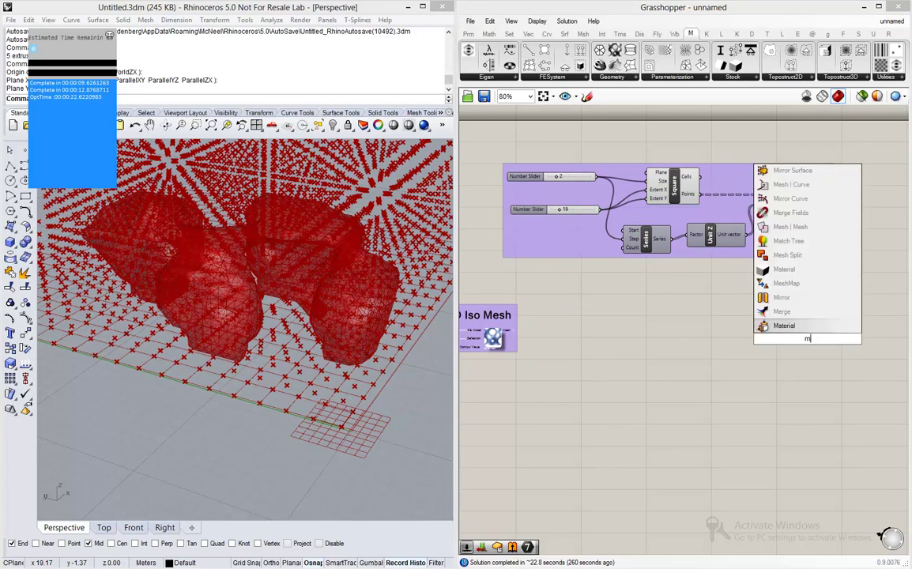
pyautogui.write('esh in')
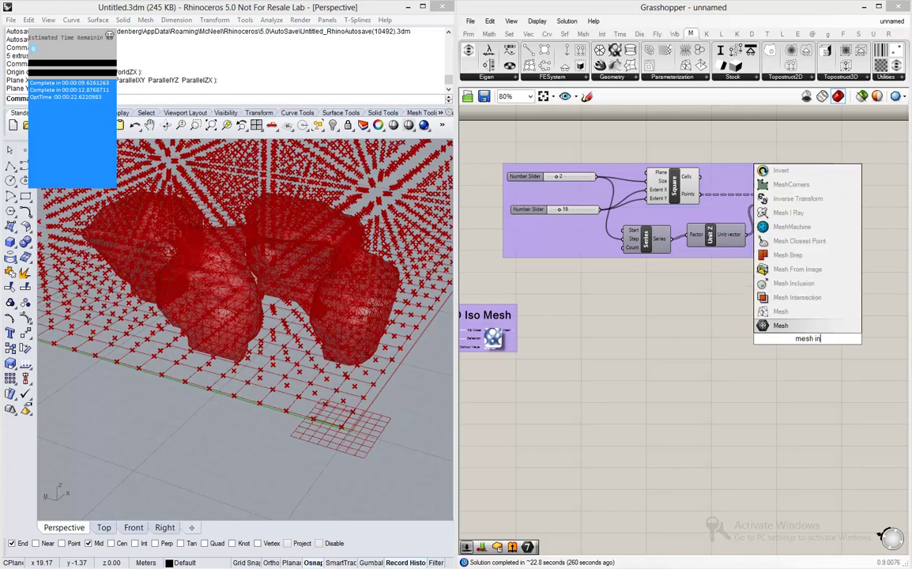
pyautogui.write('cl')
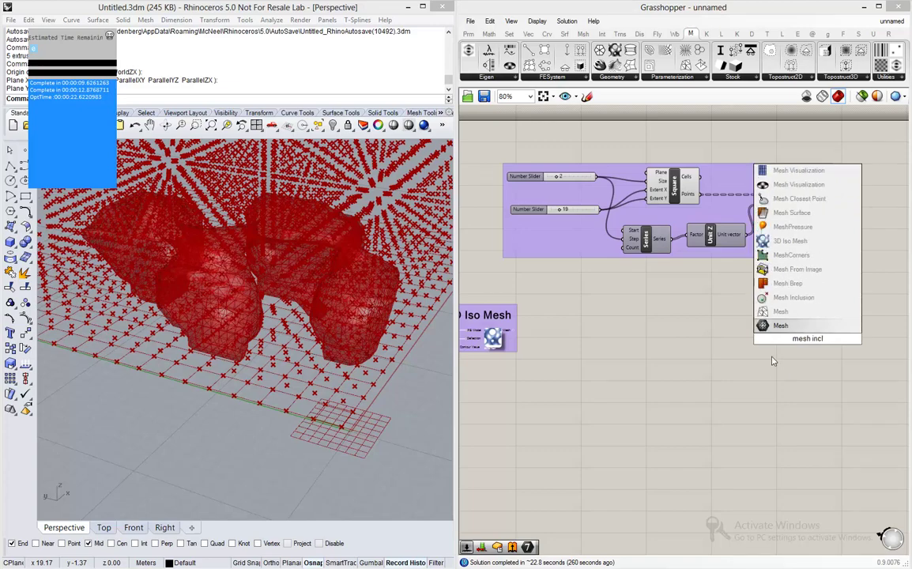
pyautogui.click(789, 299)
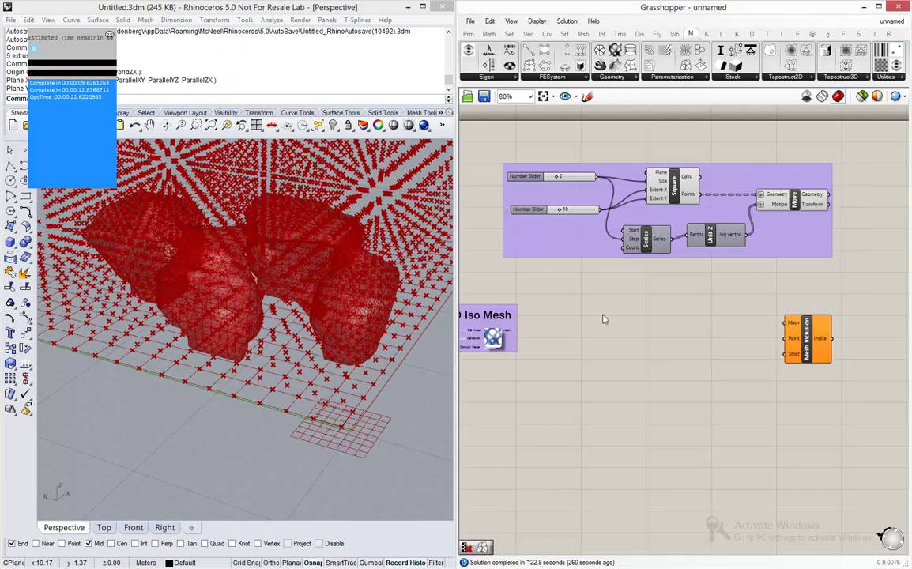
pyautogui.moveTo(515, 335); pyautogui.dragTo(786, 323)
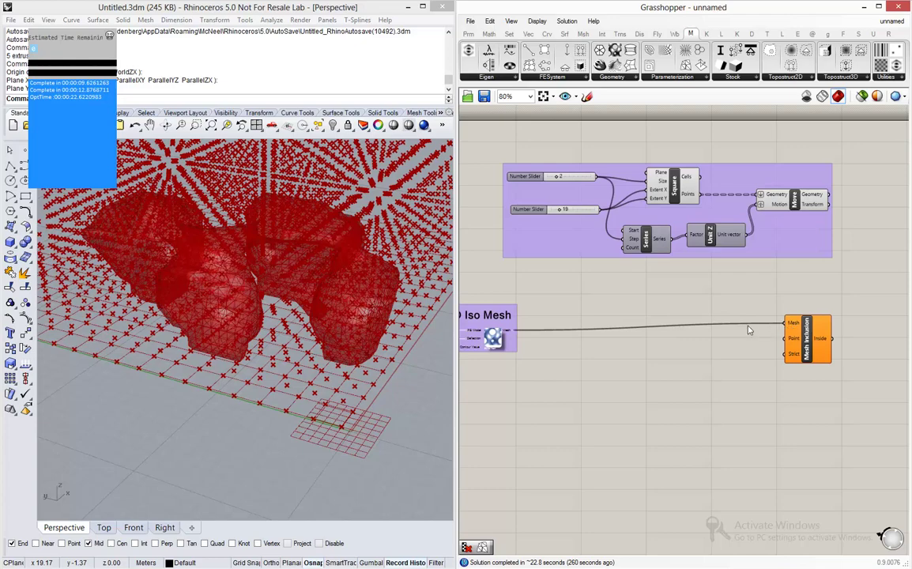
pyautogui.scroll(-2, 687, 331)
pyautogui.scroll(2, 856, 358)
pyautogui.moveTo(711, 328); pyautogui.dragTo(829, 310)
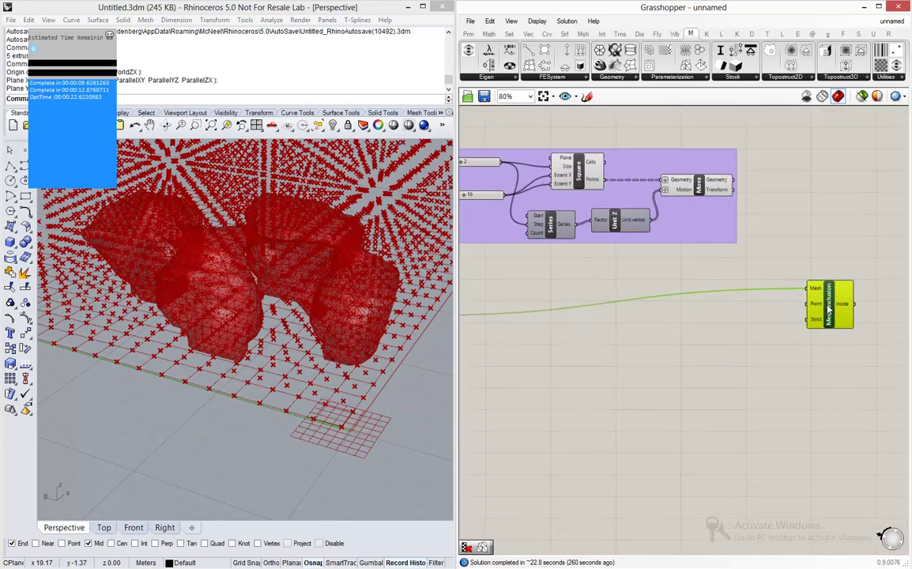
# Connect Move's Geometry output to Mesh Inclusion's Point input and inspect the Inside output's data.
pyautogui.moveTo(733, 180); pyautogui.dragTo(811, 314)
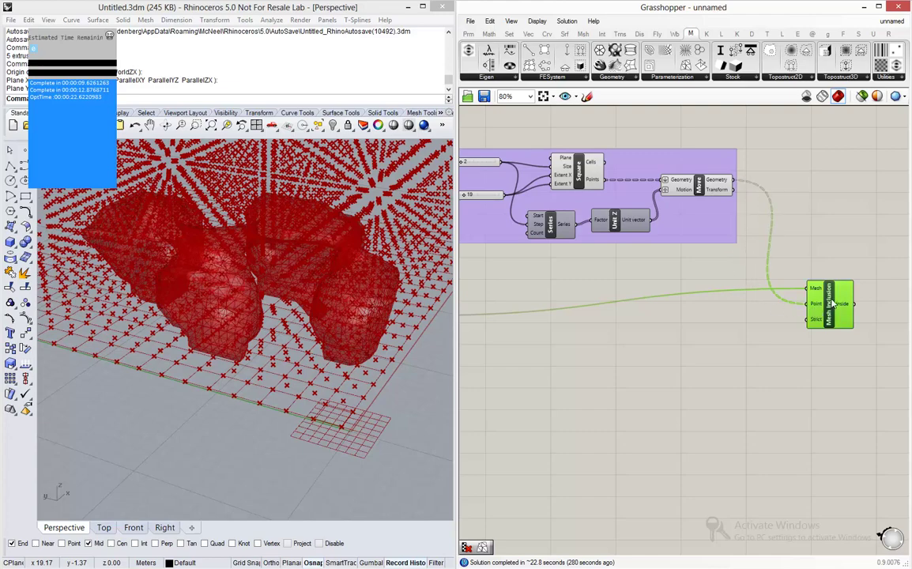
pyautogui.click(825, 264)
pyautogui.scroll(-2, 829, 275)
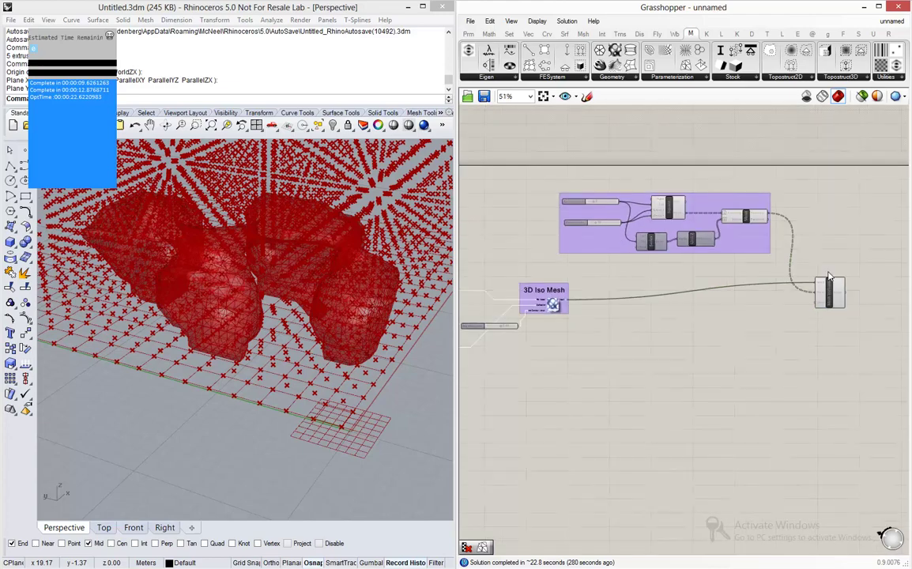
pyautogui.scroll(4, 865, 300)
pyautogui.moveTo(798, 289)
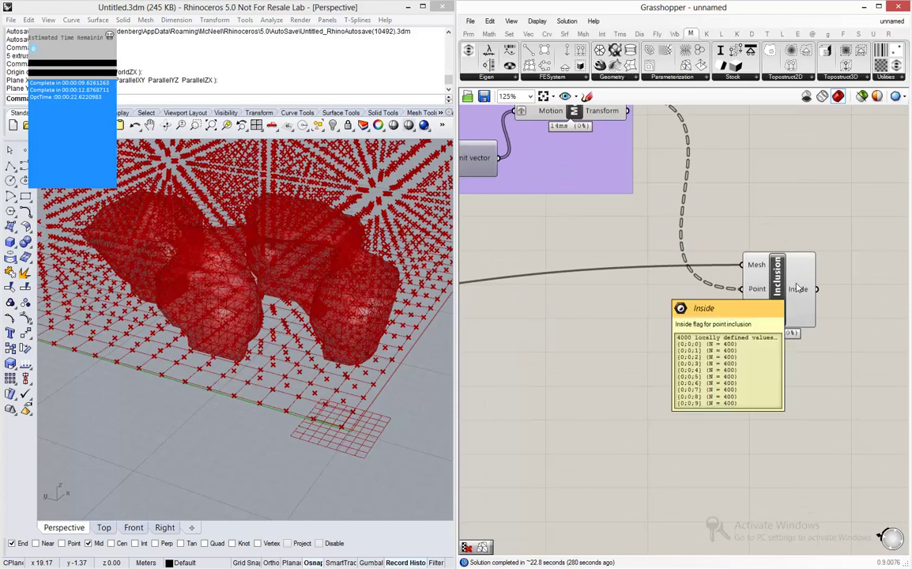
pyautogui.scroll(-2, 478, 279)
pyautogui.scroll(2, 809, 263)
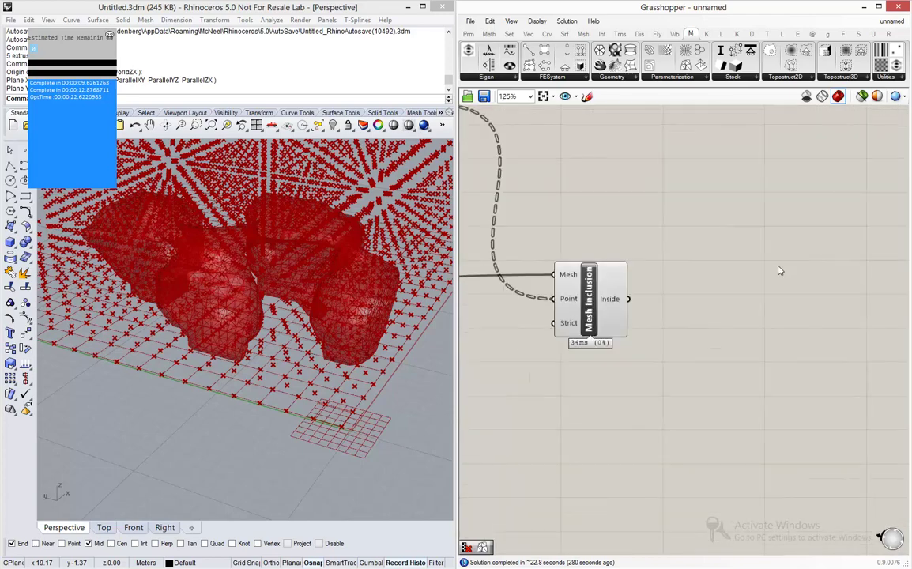
# Read Mesh Inclusion's Inside values in a temporary enlarged panel, and delete the panel.
pyautogui.doubleClick(780, 268)
pyautogui.write('panel')
pyautogui.press('Return')
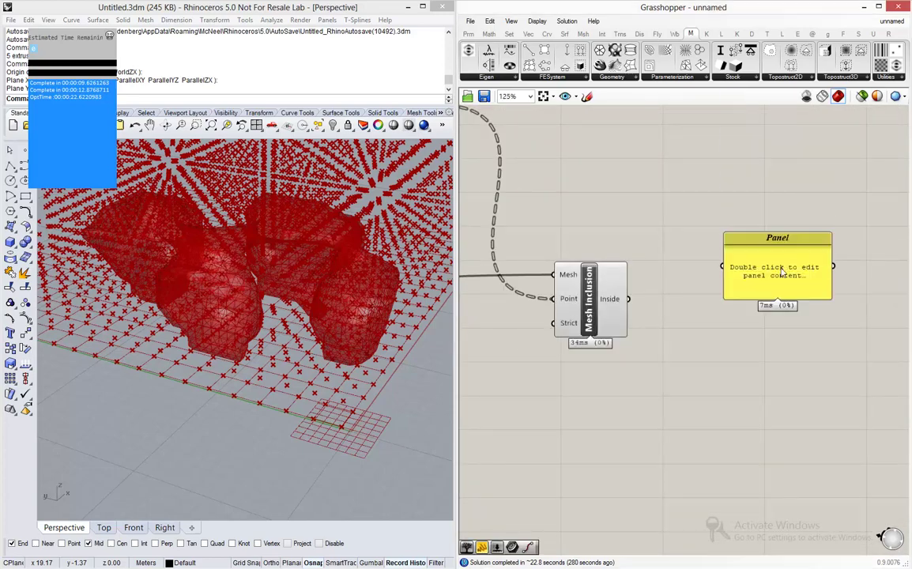
pyautogui.moveTo(629, 299); pyautogui.dragTo(722, 267)
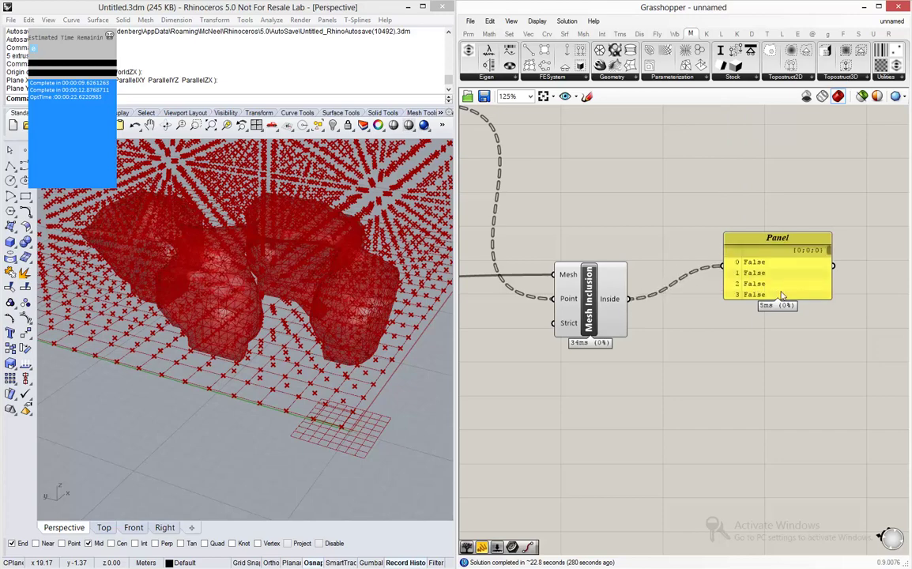
pyautogui.moveTo(782, 295); pyautogui.dragTo(770, 371)
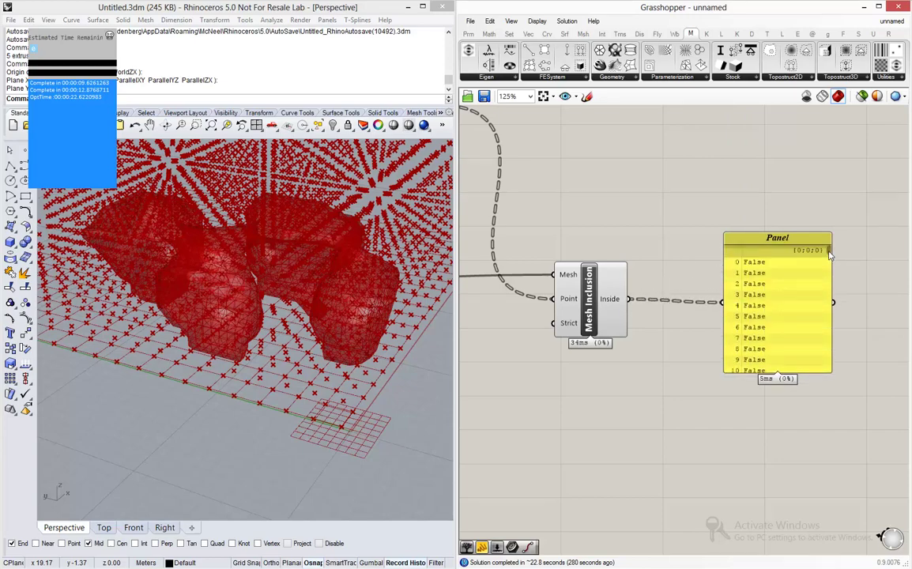
pyautogui.moveTo(829, 252); pyautogui.dragTo(835, 351)
pyautogui.click(760, 366)
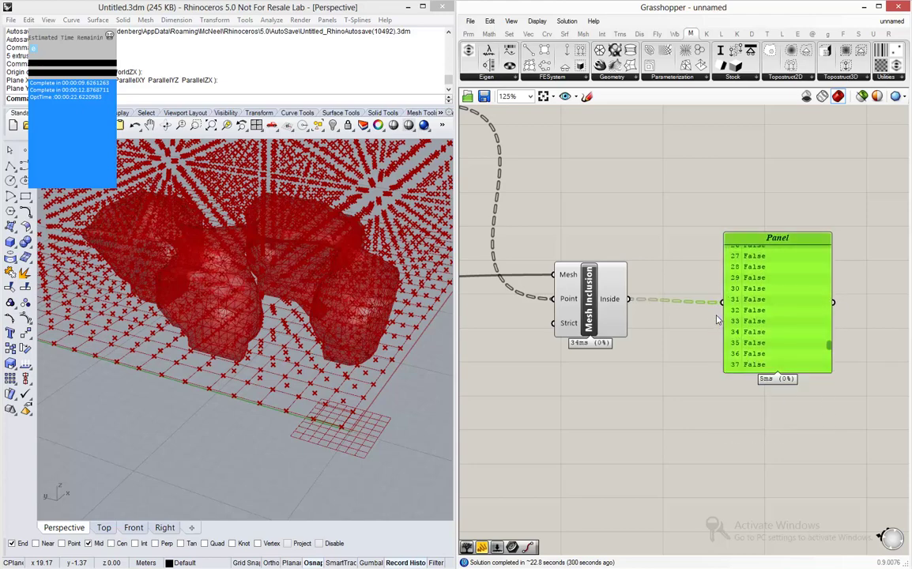
pyautogui.press('Delete')
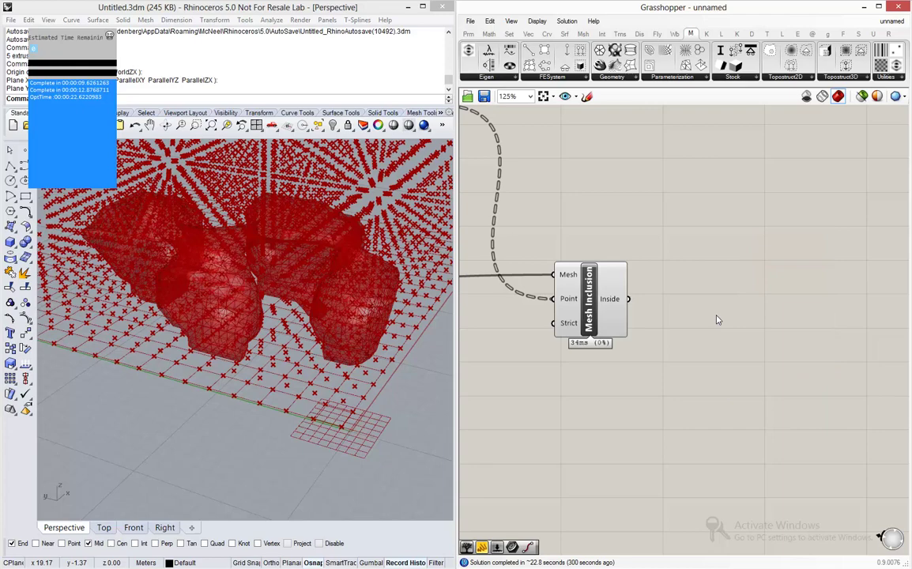
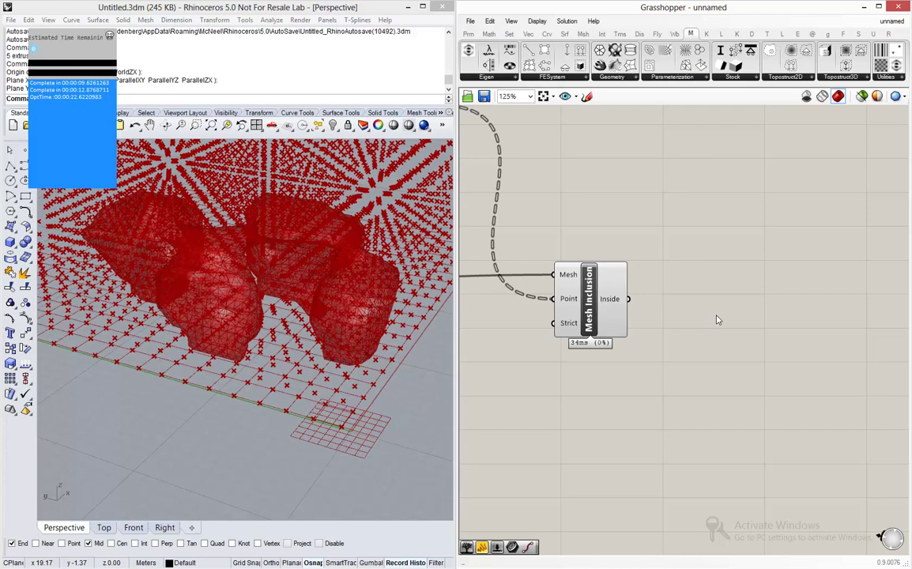
# Add a Cull Pattern component, connecting Move's Geometry output to its List input and Mesh Inclusion's Inside output to its Cull Pattern input.
pyautogui.scroll(-1, 717, 320)
pyautogui.doubleClick(752, 226)
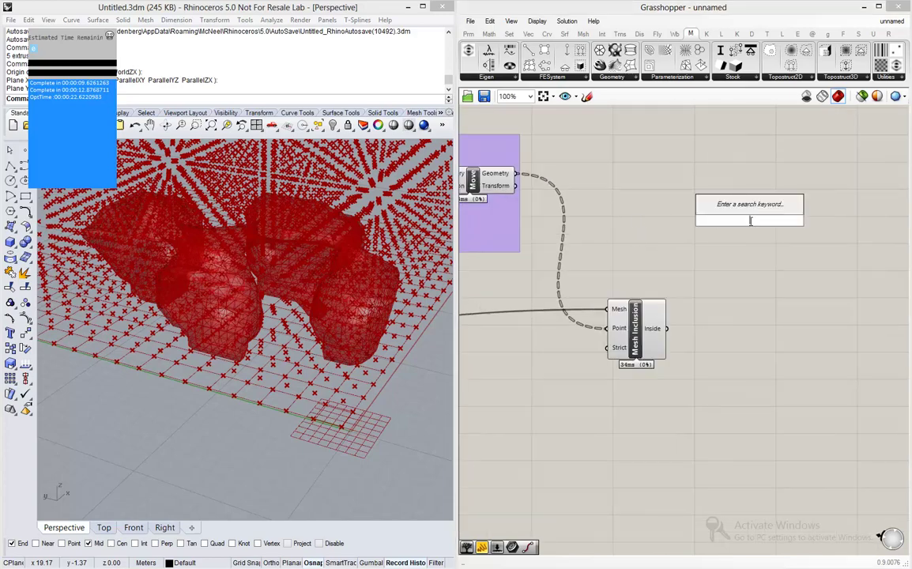
pyautogui.write('cull')
pyautogui.press('Return')
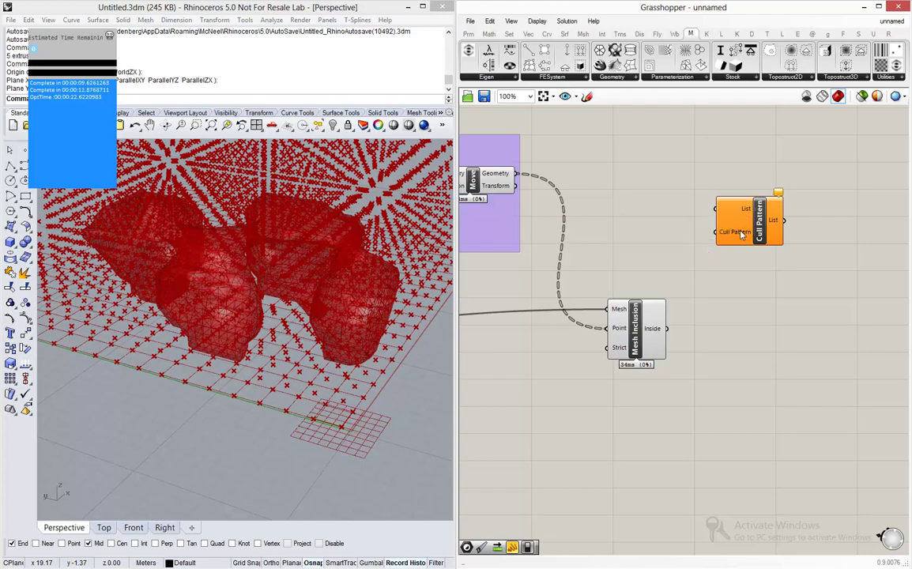
pyautogui.moveTo(515, 173); pyautogui.dragTo(716, 209)
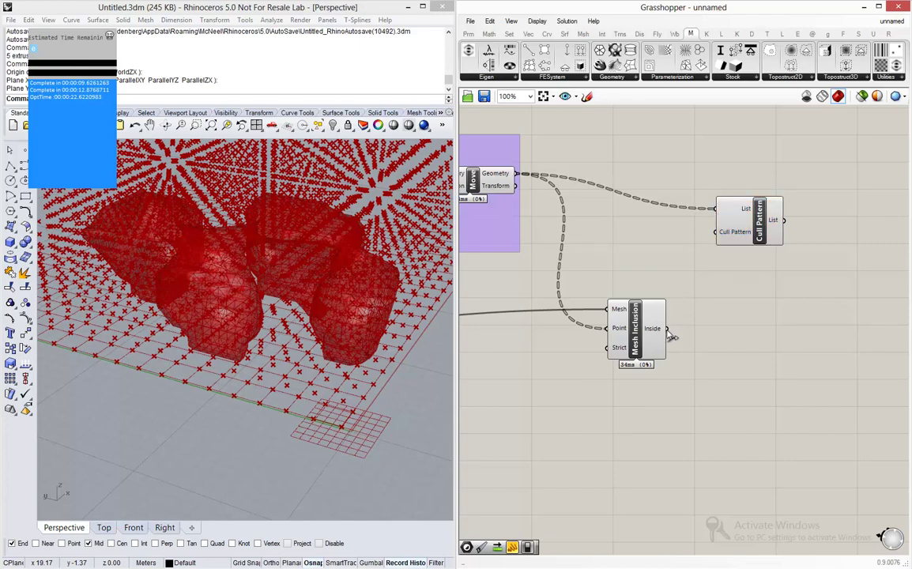
pyautogui.moveTo(668, 329); pyautogui.dragTo(720, 234)
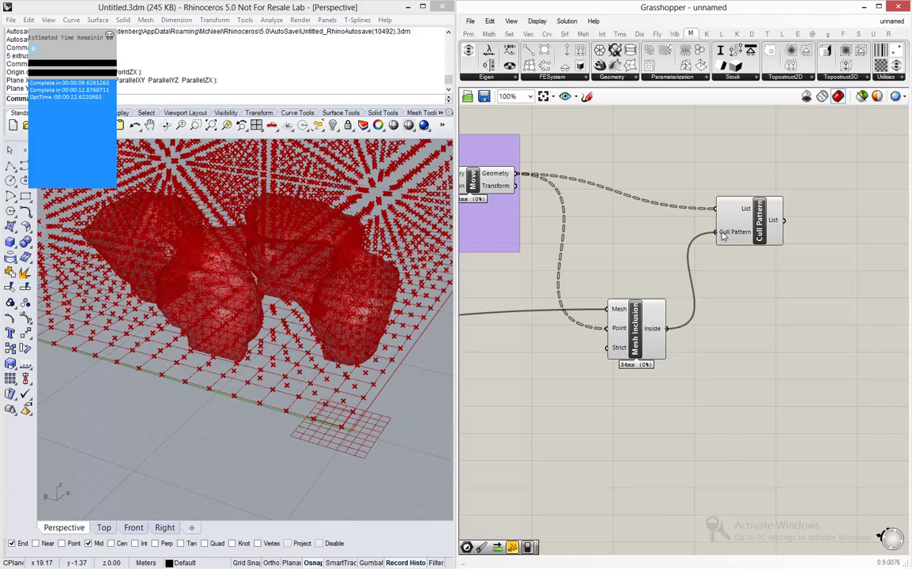
# Turn off the preview of the grid group's components, the 3D Iso Mesh group and Mesh Inclusion's selection using Disable Preview.
pyautogui.scroll(-5, 783, 256)
pyautogui.moveTo(733, 344); pyautogui.dragTo(511, 190)
pyautogui.middleClick(515, 188)
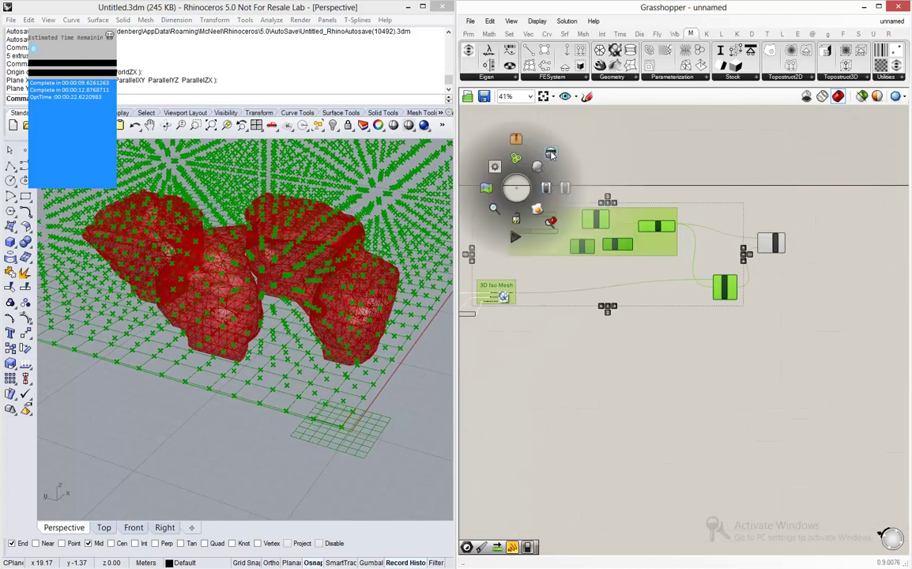
pyautogui.click(551, 154)
pyautogui.click(643, 171)
# Highlight the Cull Pattern output and examine from several angles where its points lie relative to the iso mesh.
pyautogui.click(779, 245)
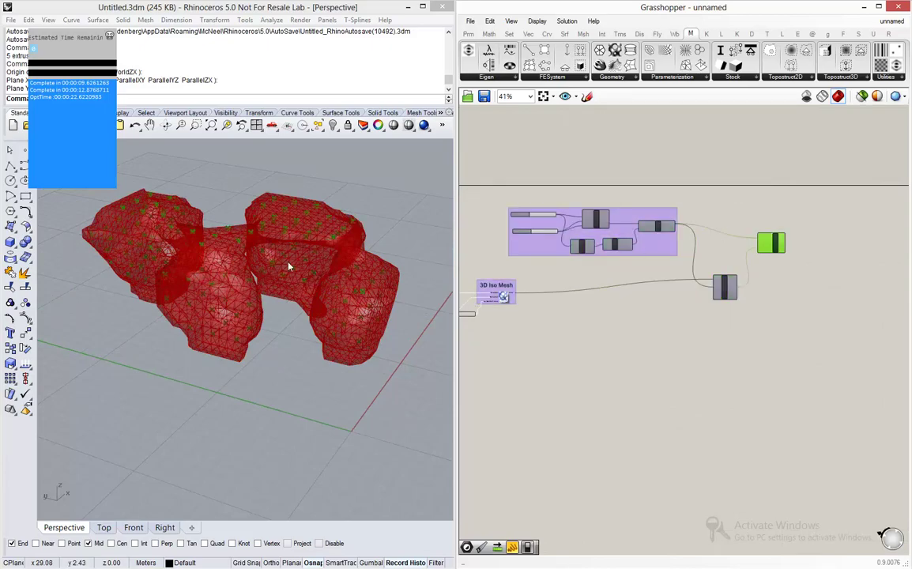
pyautogui.moveTo(167, 240); pyautogui.dragTo(336, 230, button='right')
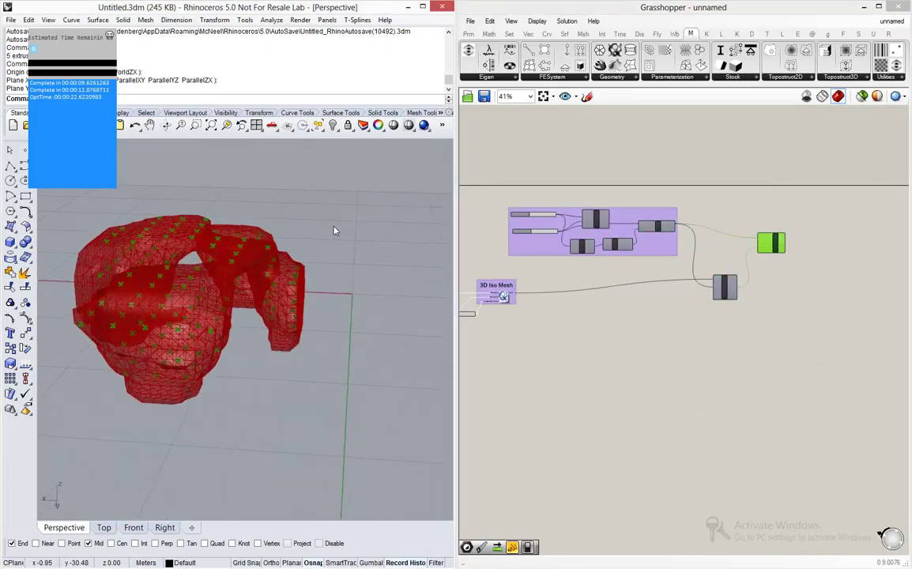
pyautogui.scroll(4, 130, 255)
pyautogui.moveTo(131, 254); pyautogui.dragTo(282, 254, button='right')
pyautogui.scroll(2, 226, 246)
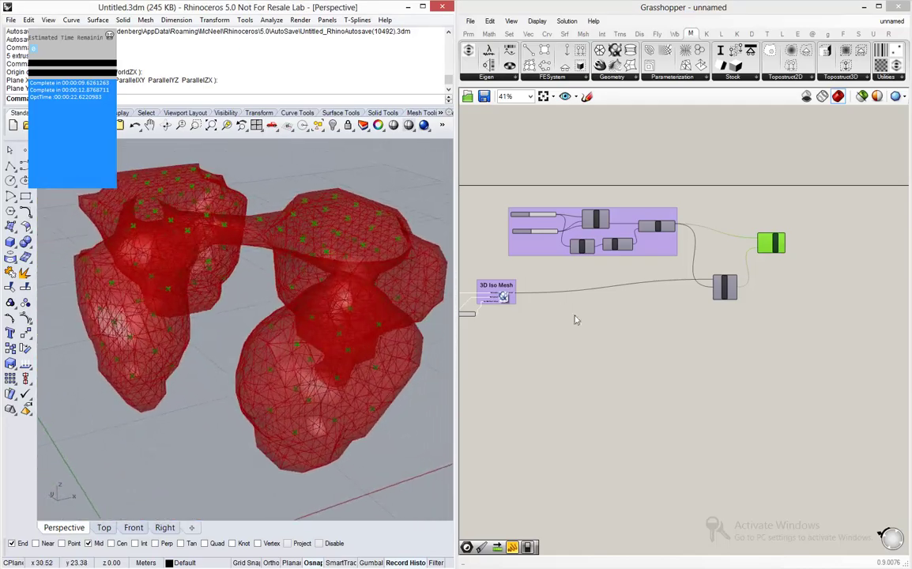
pyautogui.click(630, 327)
pyautogui.scroll(5, 706, 271)
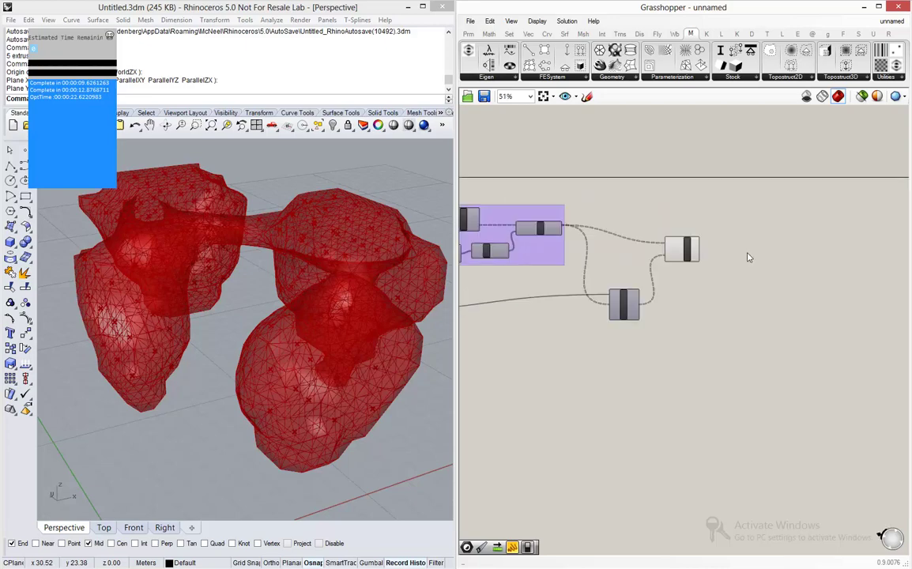
pyautogui.click(644, 249)
pyautogui.scroll(-3, 581, 280)
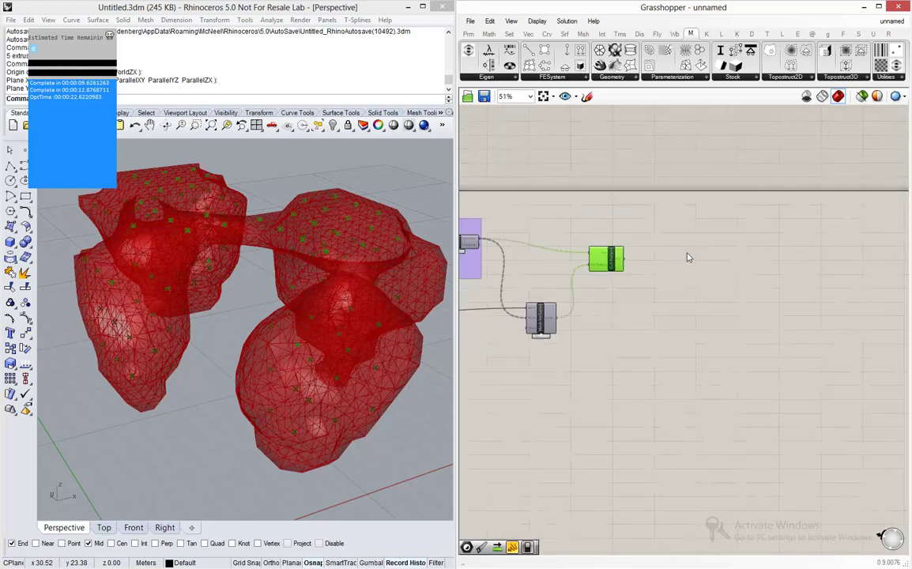
# Add a Center Box component and connect Cull Pattern's List output to its Base input.
pyautogui.scroll(2, 678, 263)
pyautogui.doubleClick(679, 266)
pyautogui.write('center')
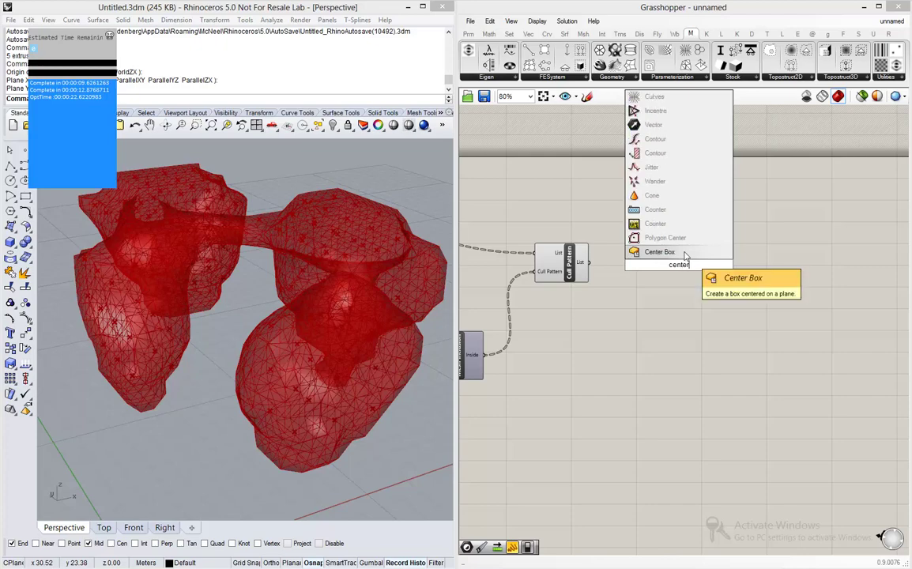
pyautogui.press('Return')
pyautogui.scroll(2, 580, 261)
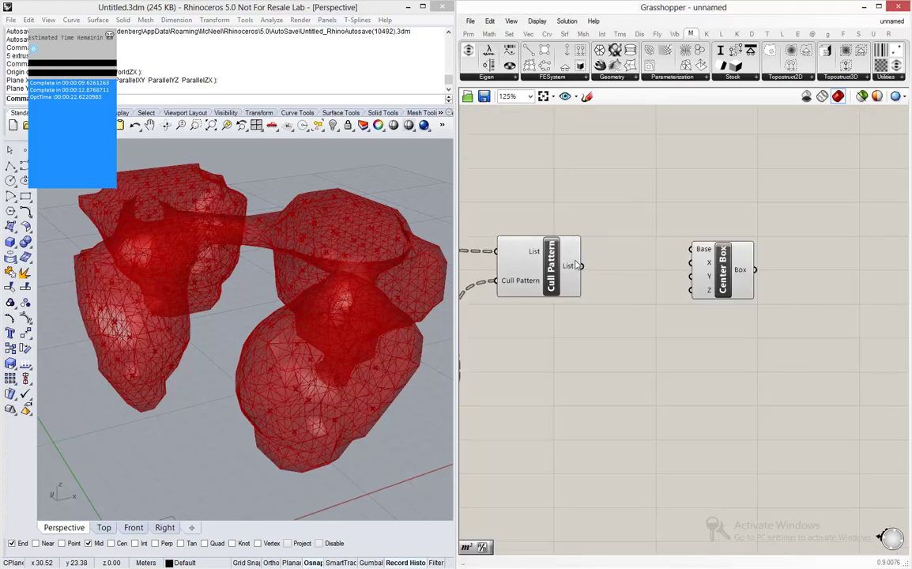
pyautogui.moveTo(582, 266); pyautogui.dragTo(694, 251)
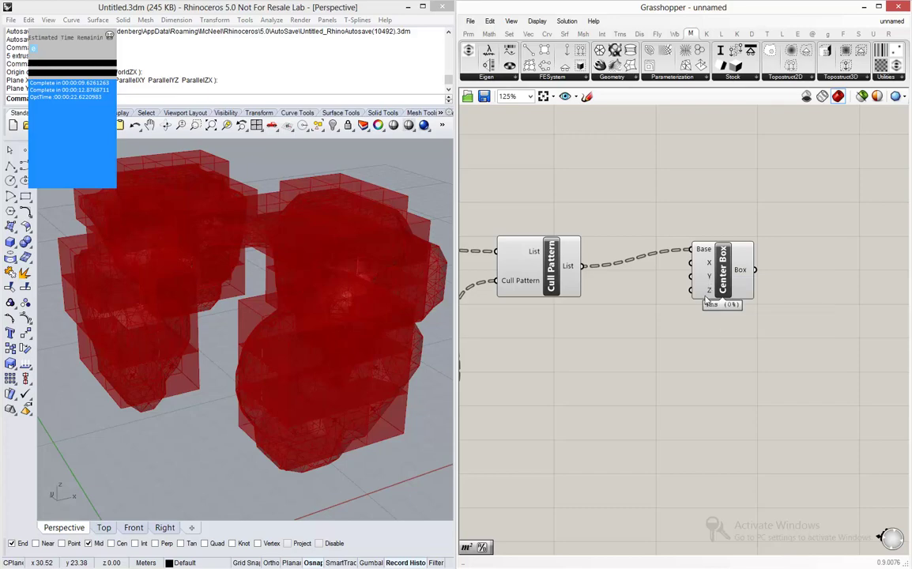
# Examine the slider that drives Square's Size and Series' Step, and trace its connections in the grid group.
pyautogui.scroll(-9, 789, 240)
pyautogui.scroll(6, 658, 231)
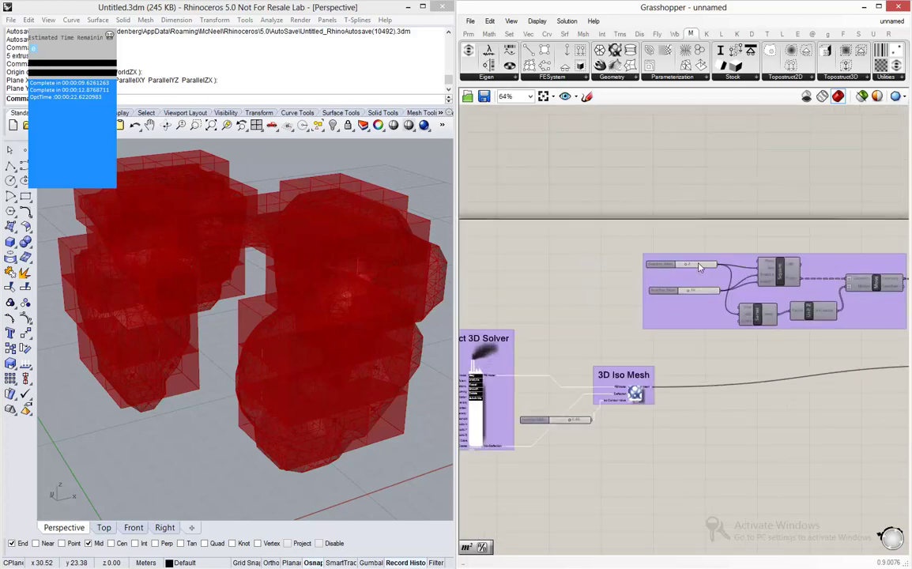
pyautogui.scroll(3, 699, 267)
pyautogui.click(690, 241)
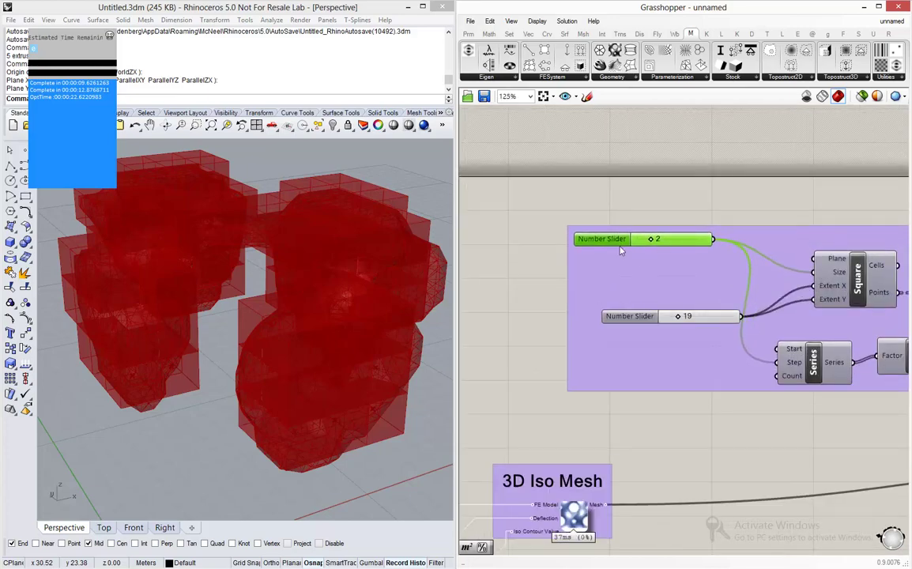
pyautogui.scroll(-2, 621, 251)
pyautogui.scroll(2, 684, 254)
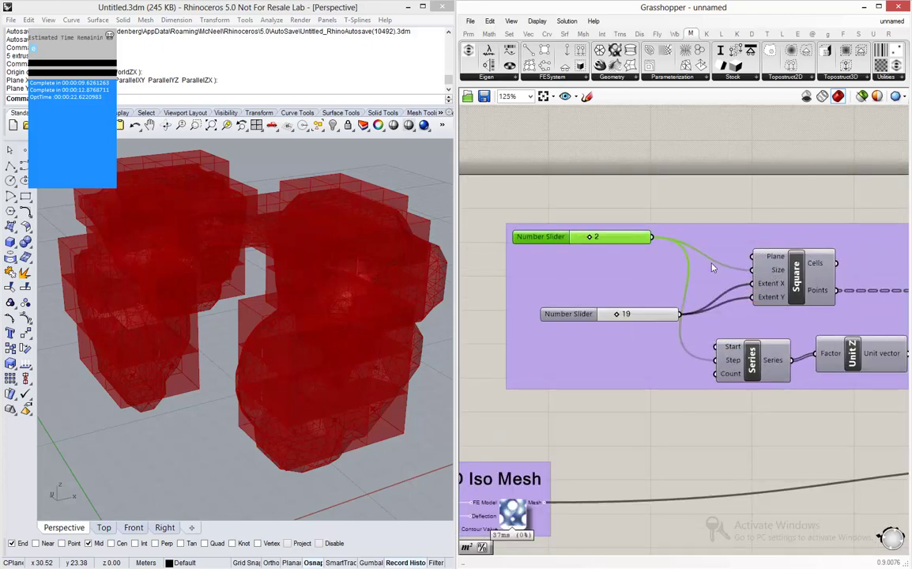
pyautogui.scroll(-3, 632, 241)
pyautogui.scroll(3, 617, 237)
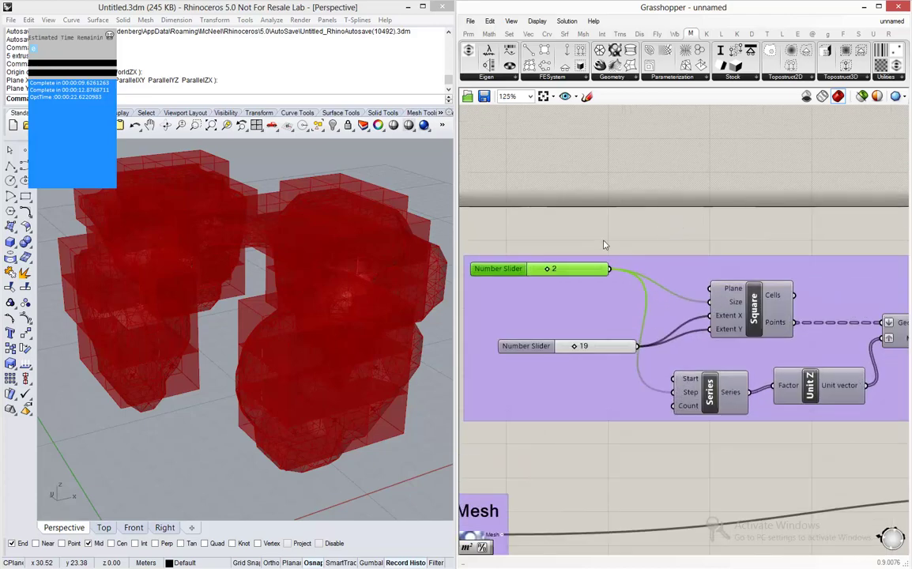
pyautogui.scroll(-3, 517, 262)
pyautogui.scroll(-3, 615, 288)
# Move Center Box farther from Cull Pattern and place a Division component between them.
pyautogui.scroll(6, 778, 309)
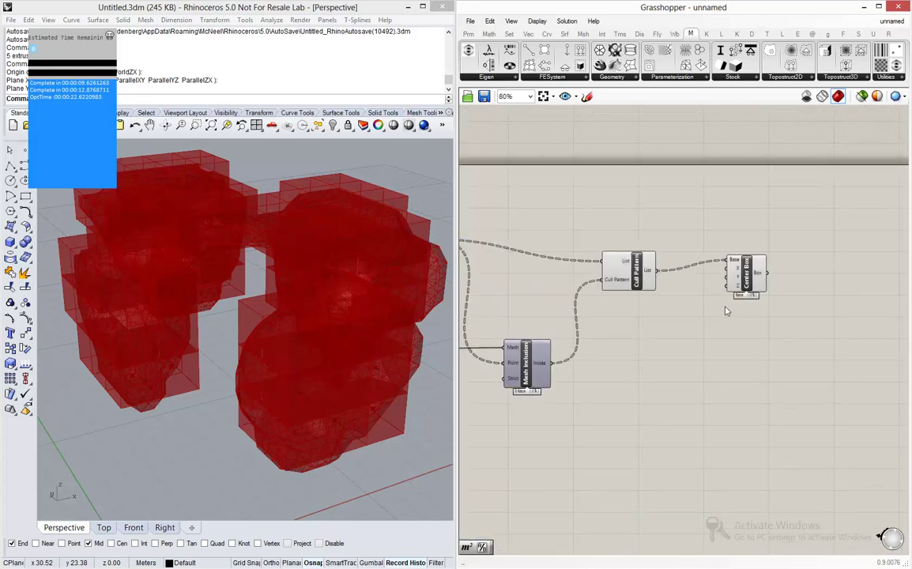
pyautogui.click(754, 274)
pyautogui.moveTo(743, 269); pyautogui.dragTo(815, 279)
pyautogui.doubleClick(721, 327)
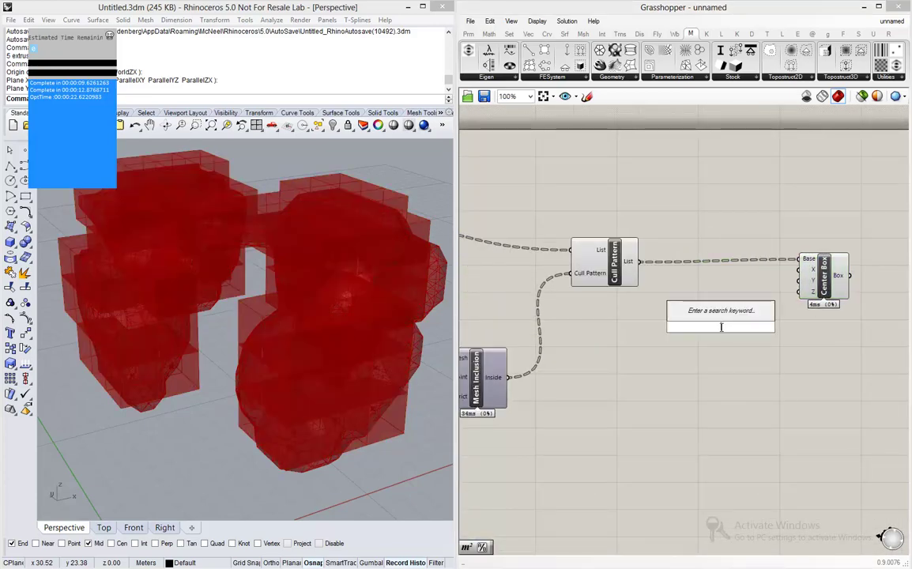
pyautogui.write('division')
pyautogui.press('Return')
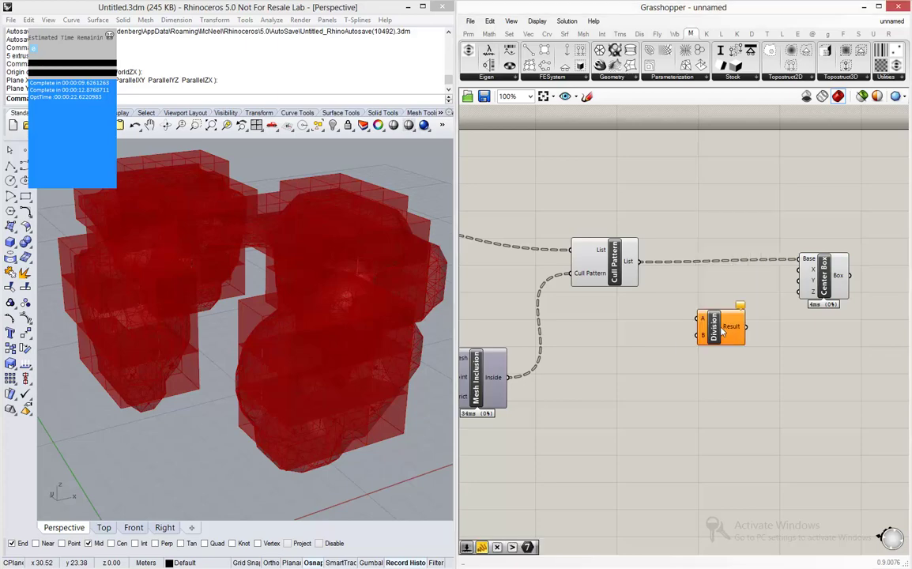
pyautogui.moveTo(723, 329); pyautogui.dragTo(733, 312)
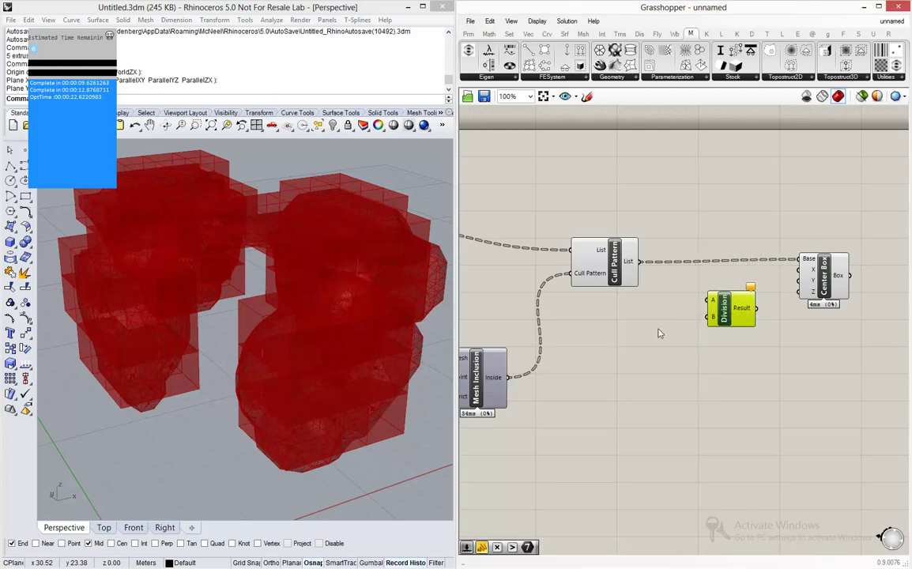
# Add a number slider with the value 2 and connect it to Division's B input.
pyautogui.doubleClick(631, 333)
pyautogui.write('2')
pyautogui.press('Return')
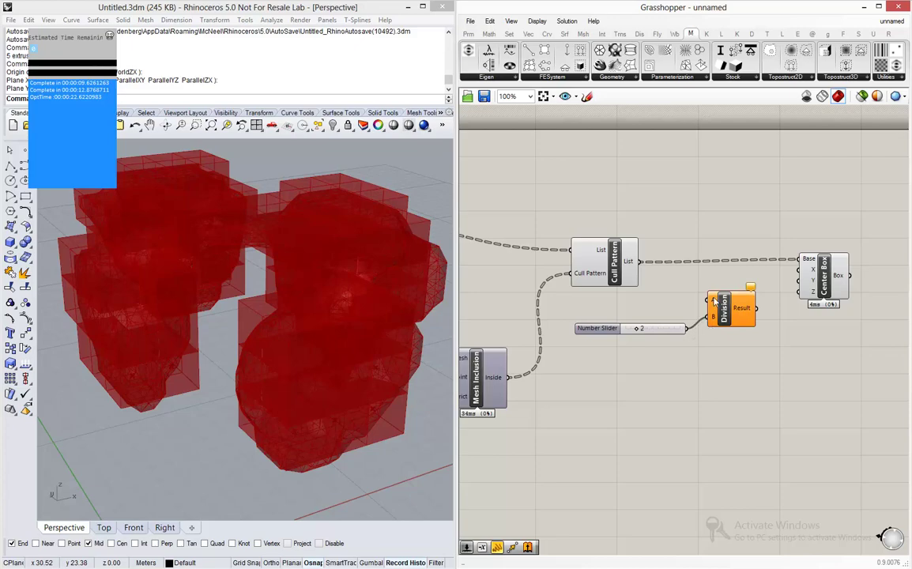
pyautogui.moveTo(687, 328); pyautogui.dragTo(708, 316)
# Connect the slider that drives Square's Size to Division's A input.
pyautogui.scroll(-8, 715, 299)
pyautogui.scroll(5, 592, 283)
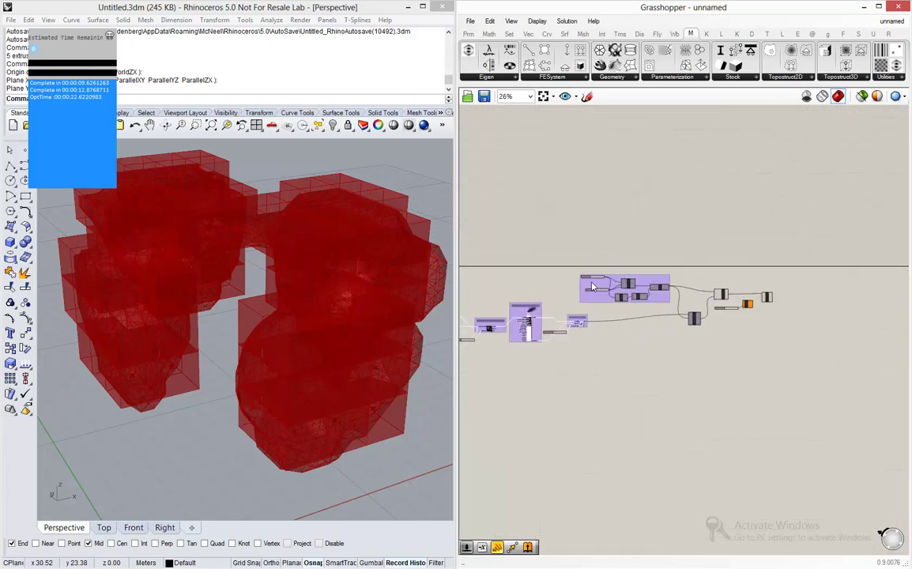
pyautogui.scroll(4, 592, 287)
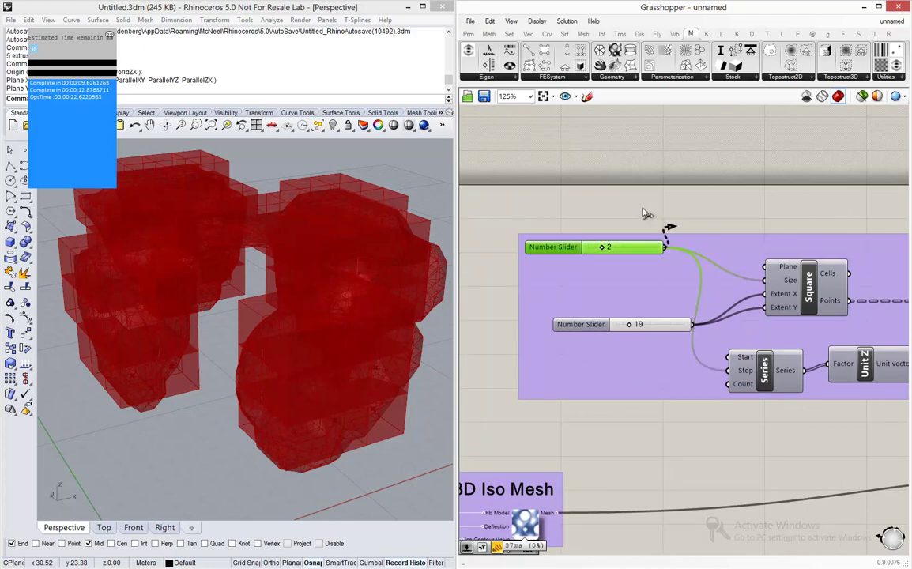
pyautogui.scroll(-5, 629, 220)
pyautogui.scroll(3, 848, 264)
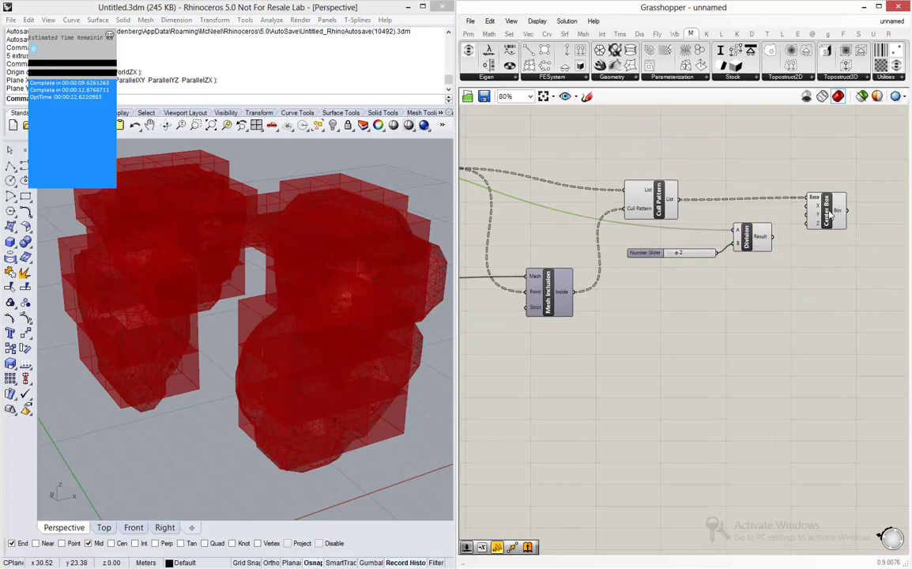
# Connect Division's Result output to Center Box's X, Y and Z inputs.
pyautogui.scroll(4, 832, 207)
pyautogui.moveTo(688, 278); pyautogui.dragTo(765, 216)
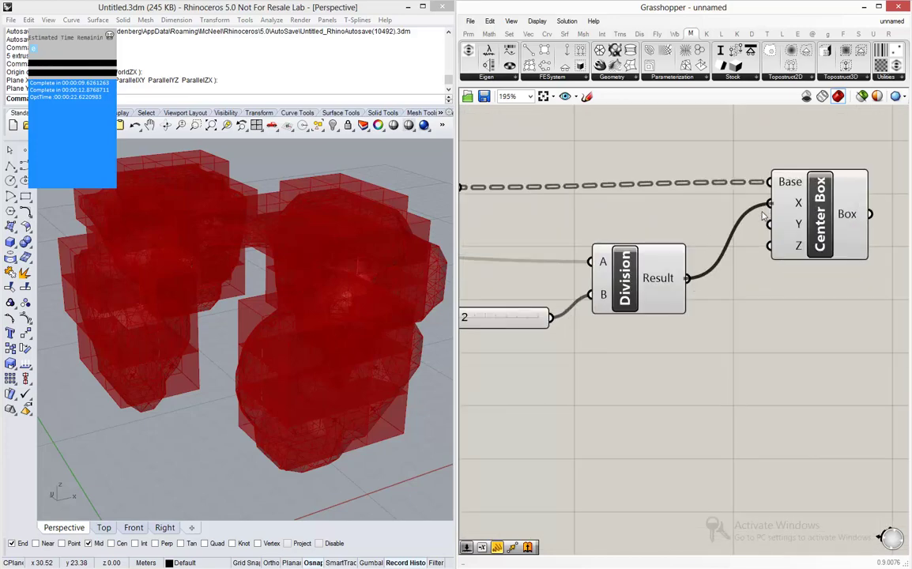
pyautogui.moveTo(688, 278); pyautogui.dragTo(771, 226)
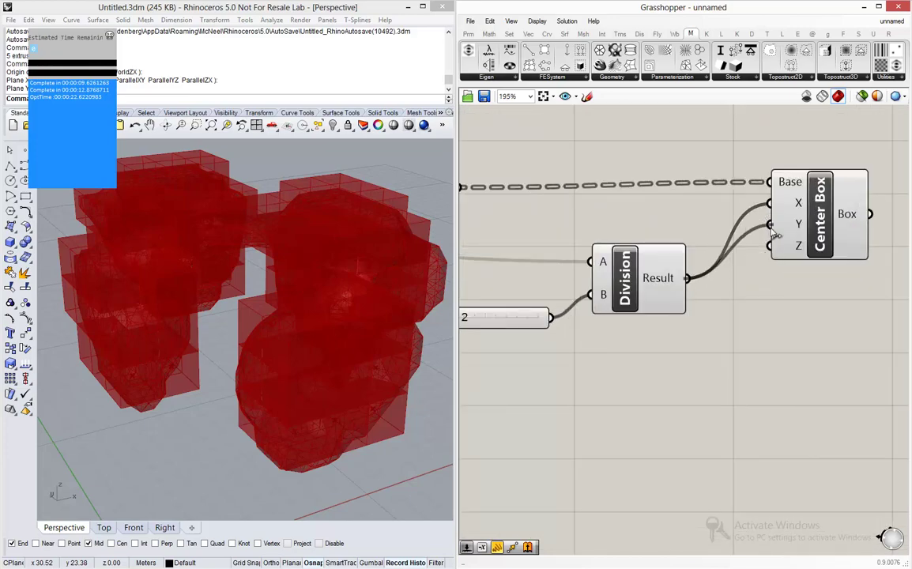
pyautogui.moveTo(688, 278); pyautogui.dragTo(773, 247)
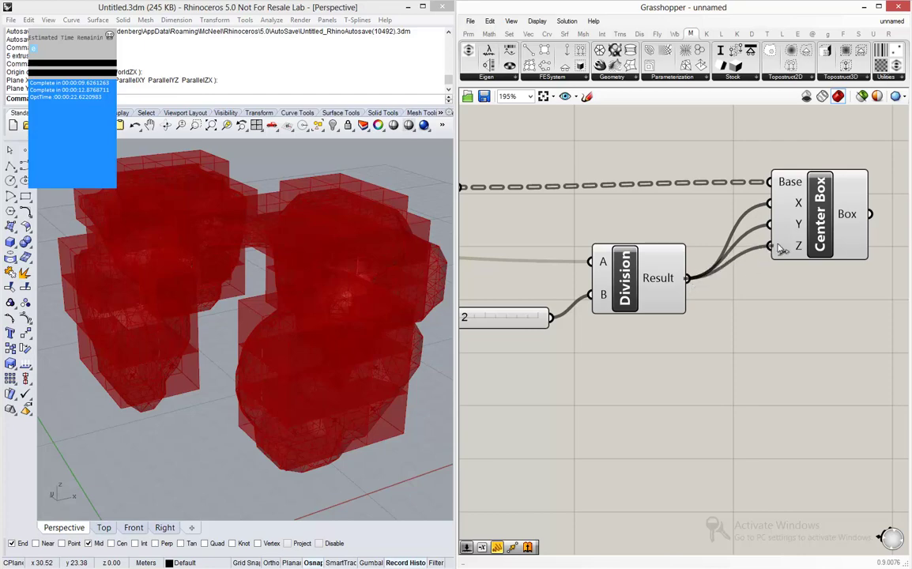
# Examine from several angles and close up how the generated boxes fit together and enclose the iso mesh.
pyautogui.moveTo(320, 240)
pyautogui.mouseDown(button='right')
pyautogui.moveTo(414, 237)
pyautogui.moveTo(400, 269)
pyautogui.moveTo(368, 273)
pyautogui.moveTo(327, 258)
pyautogui.mouseUp(button='right')
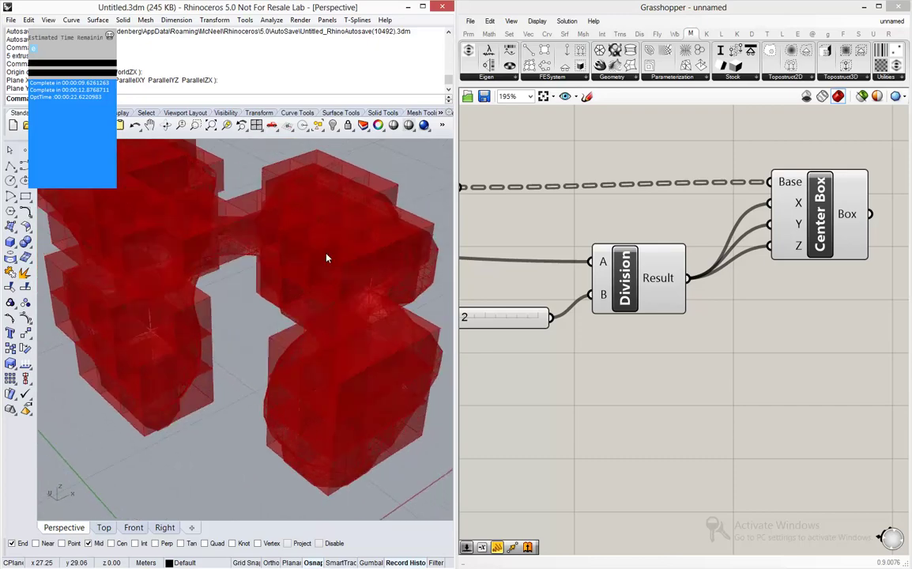
pyautogui.scroll(-6, 309, 221)
pyautogui.scroll(2, 317, 182)
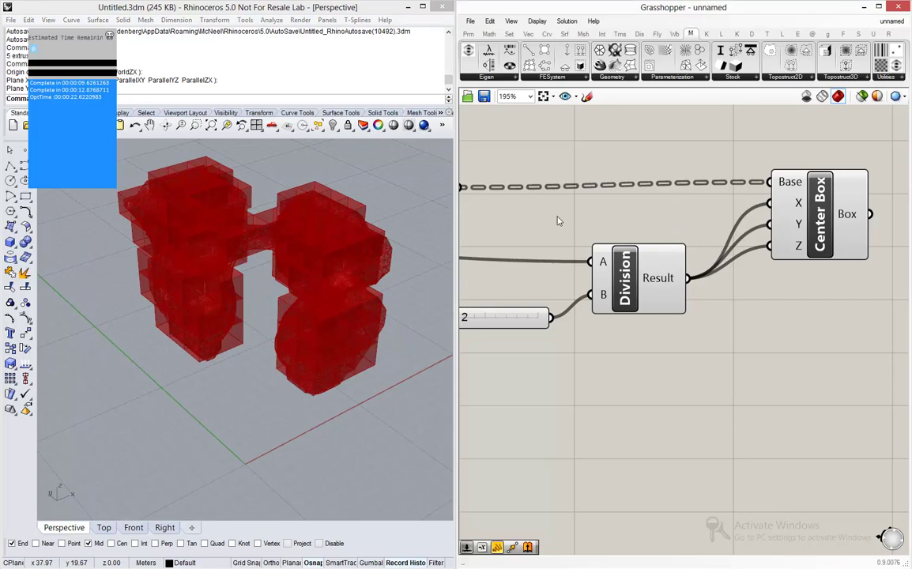
pyautogui.moveTo(247, 296); pyautogui.dragTo(259, 258, button='right')
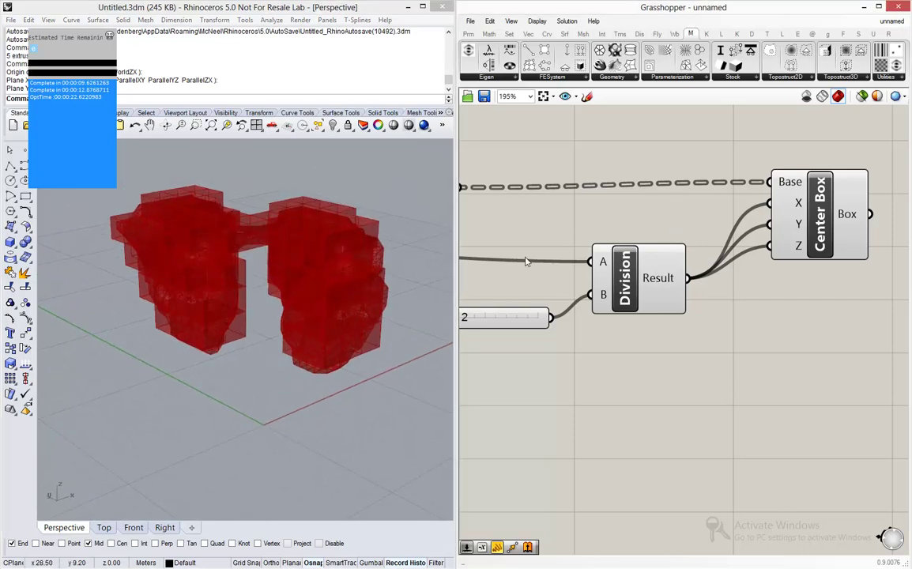
pyautogui.scroll(5, 224, 271)
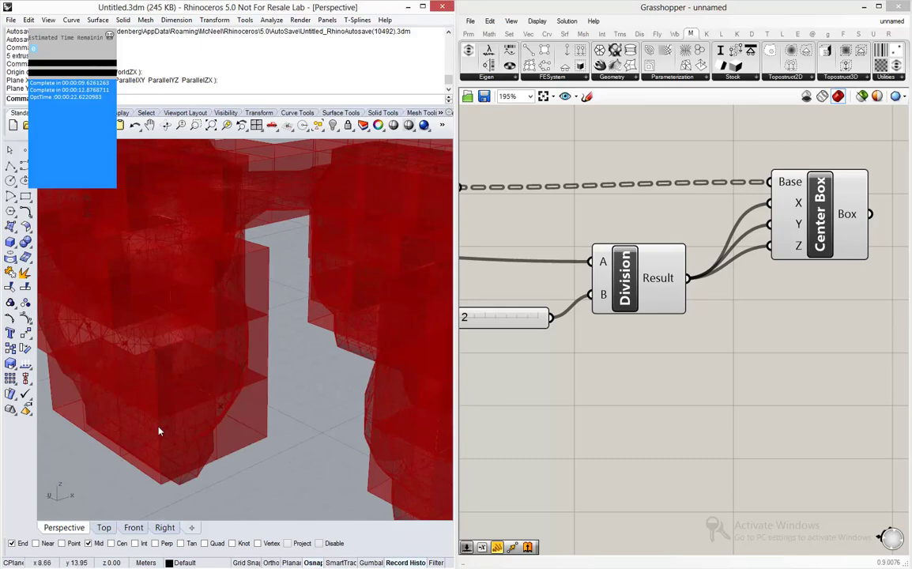
pyautogui.scroll(2, 202, 410)
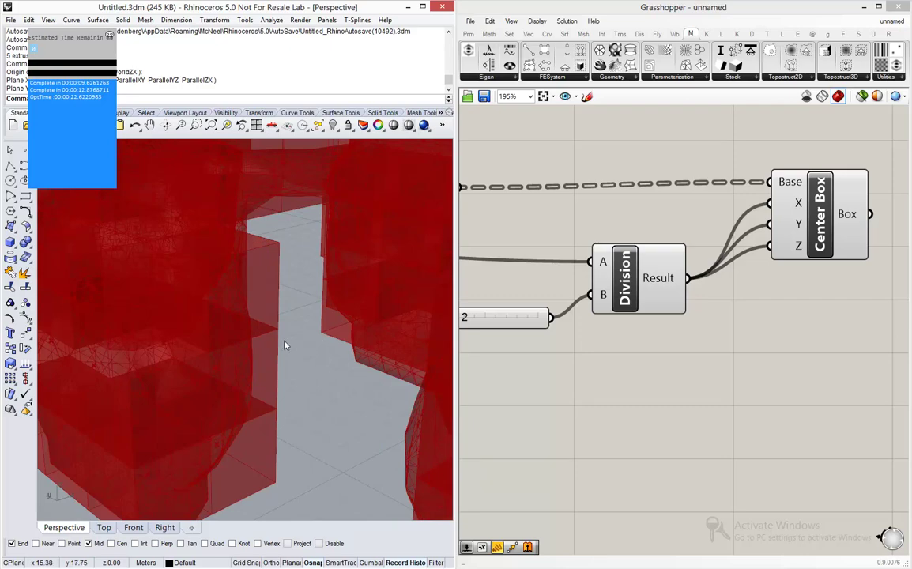
pyautogui.scroll(-4, 548, 388)
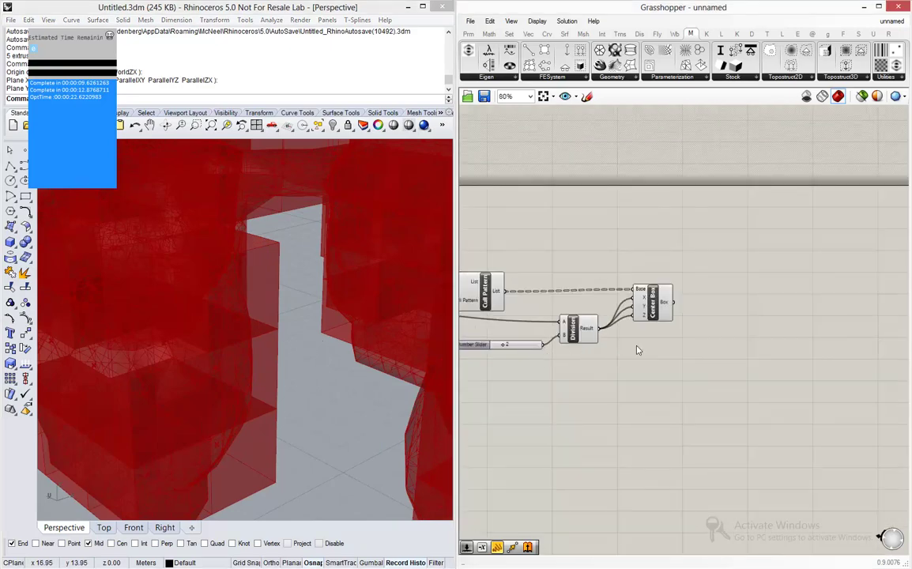
pyautogui.scroll(-3, 736, 357)
pyautogui.scroll(5, 774, 361)
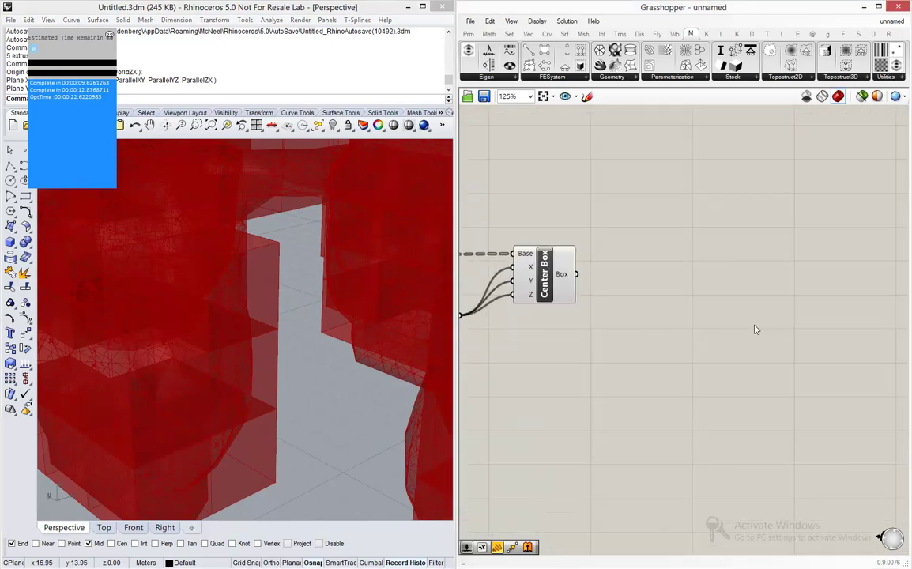
# Add a Deconstruct Brep component and connect Center Box's Box output to its Brep input.
pyautogui.doubleClick(754, 329)
pyautogui.write('deconst')
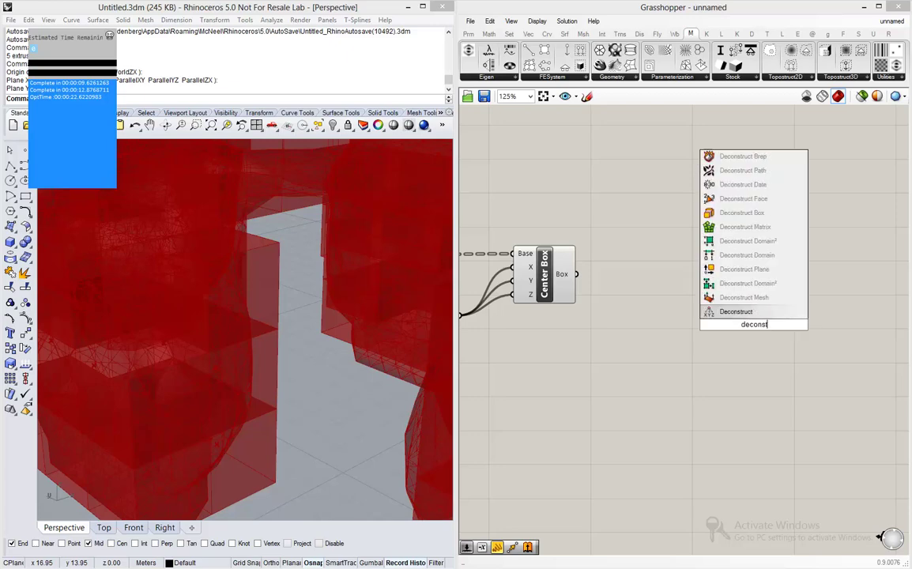
pyautogui.write('ruct b')
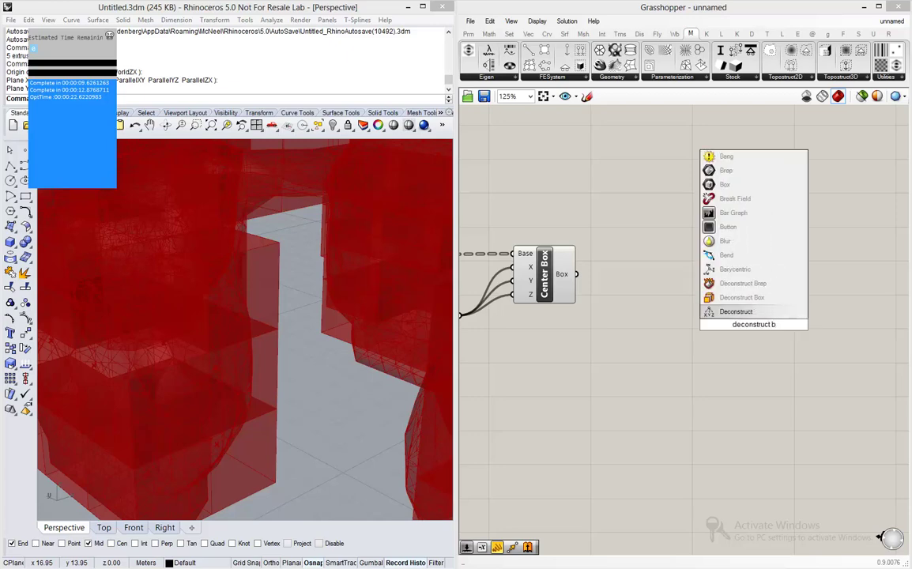
pyautogui.click(756, 285)
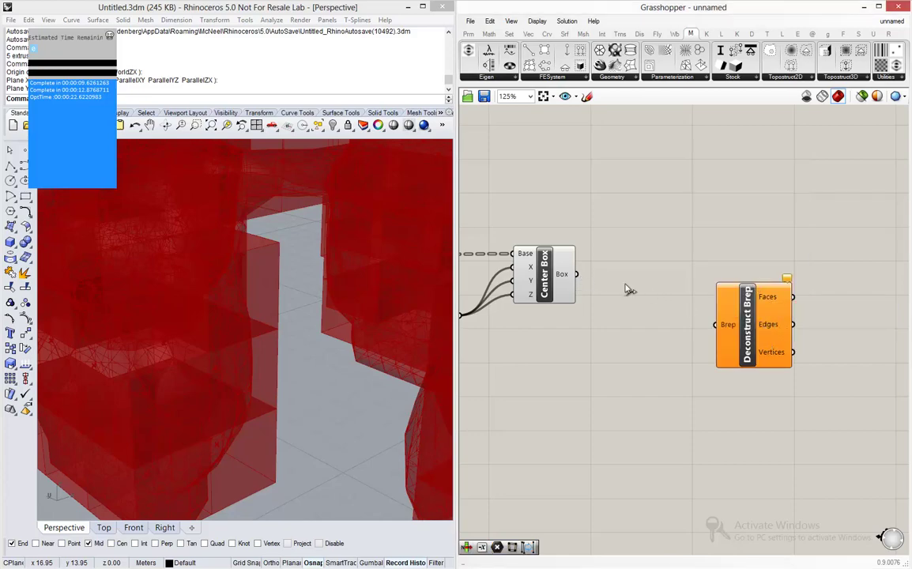
pyautogui.moveTo(577, 274); pyautogui.dragTo(709, 299)
pyautogui.click(704, 196)
# Group the components that generate the boxes, from the inside test to Center Box, and place Deconstruct Brep level with Center Box.
pyautogui.scroll(-6, 704, 196)
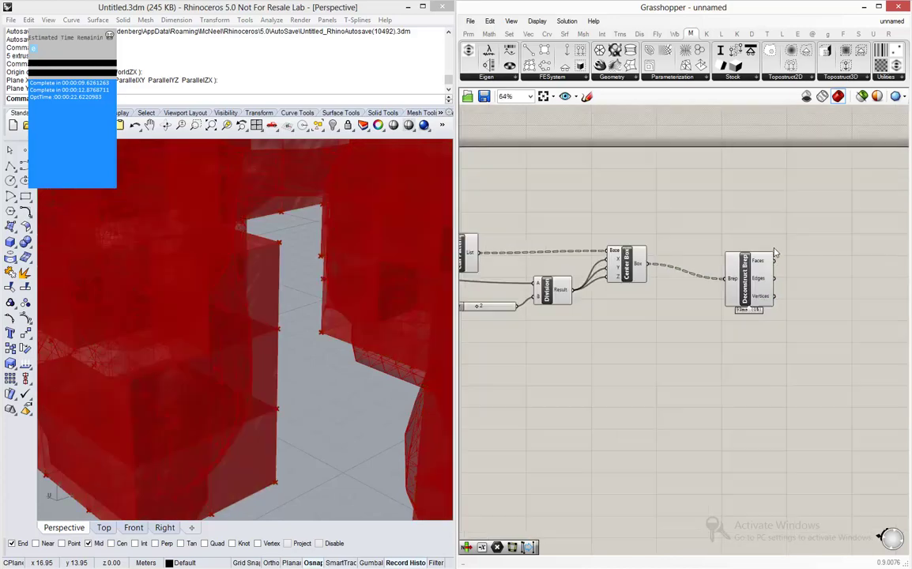
pyautogui.moveTo(686, 277); pyautogui.dragTo(629, 228)
pyautogui.hotkey('ctrl', 'g')
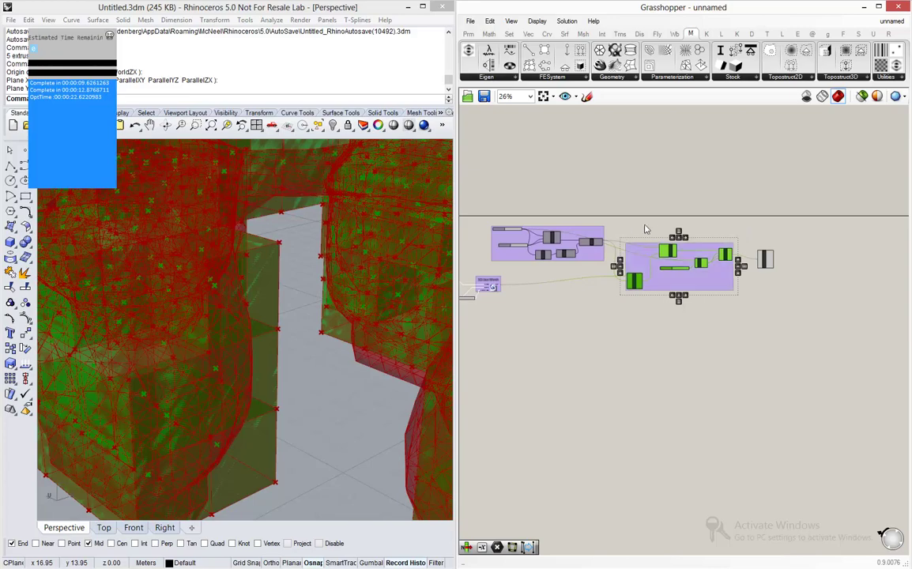
pyautogui.click(656, 229)
pyautogui.scroll(6, 799, 264)
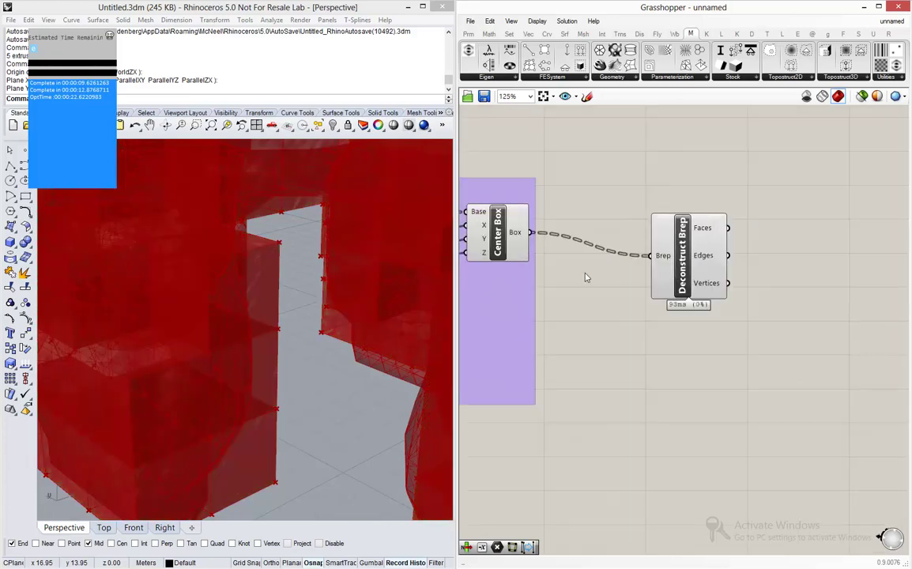
pyautogui.moveTo(619, 294); pyautogui.dragTo(618, 272)
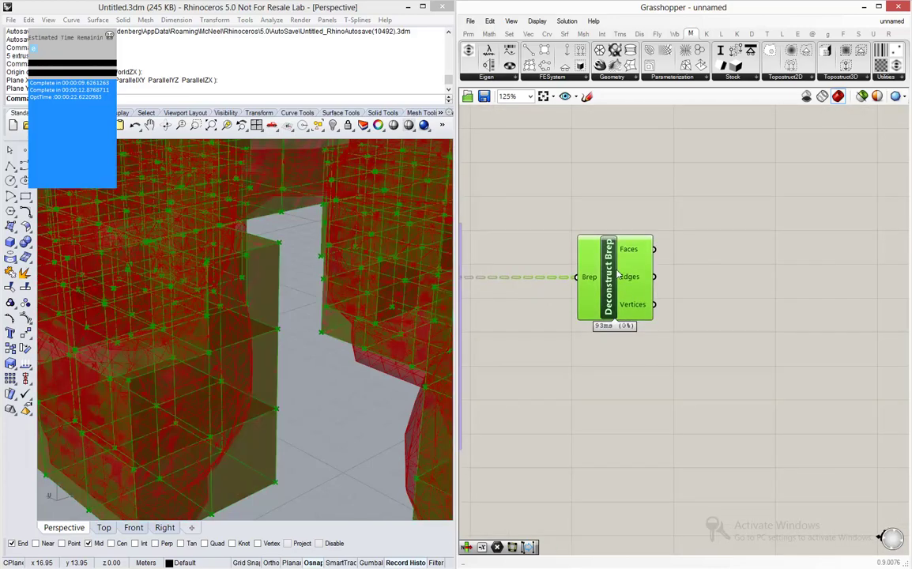
pyautogui.click(700, 282)
# Turn off the preview of the components upstream of the Center Box group, including the iso mesh.
pyautogui.scroll(-10, 616, 316)
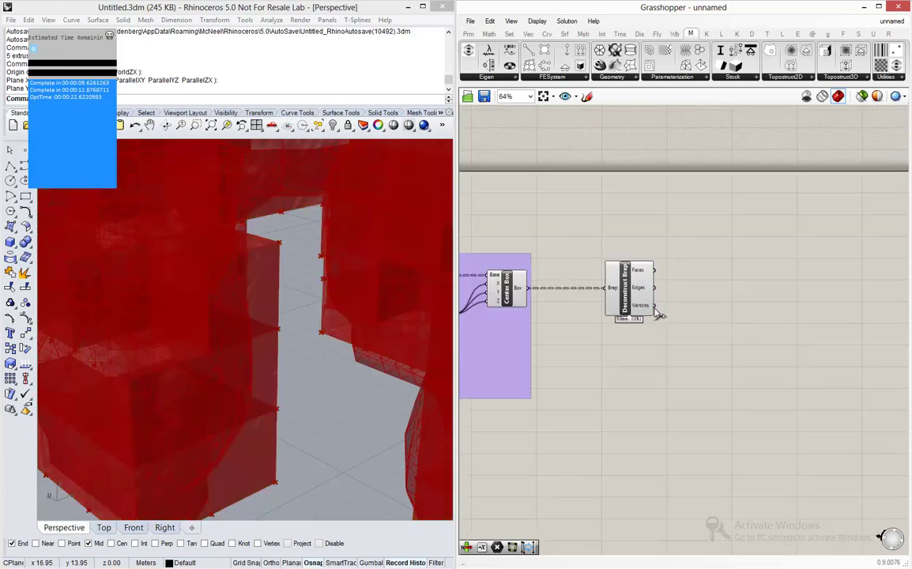
pyautogui.moveTo(661, 353); pyautogui.dragTo(522, 264)
pyautogui.middleClick(544, 272)
pyautogui.click(580, 240)
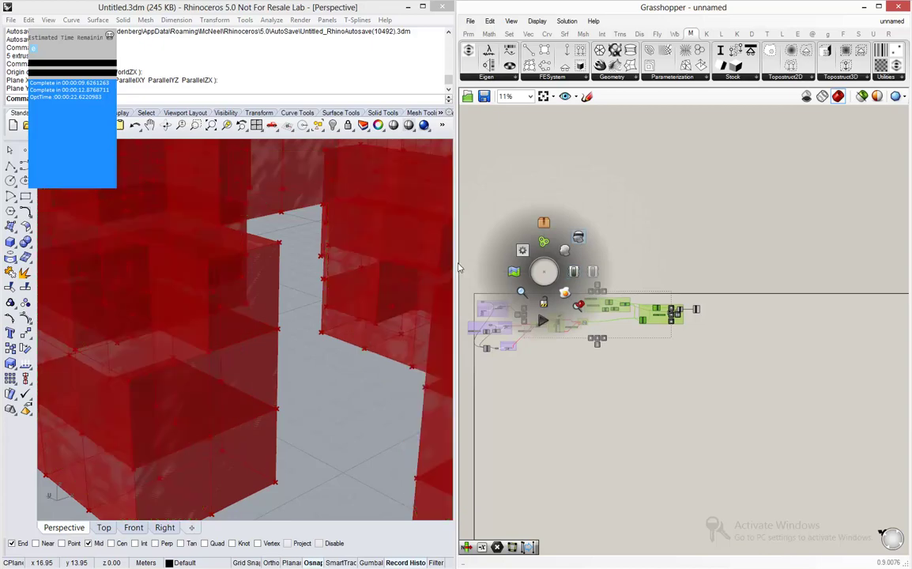
pyautogui.scroll(-5, 218, 340)
pyautogui.scroll(5, 243, 308)
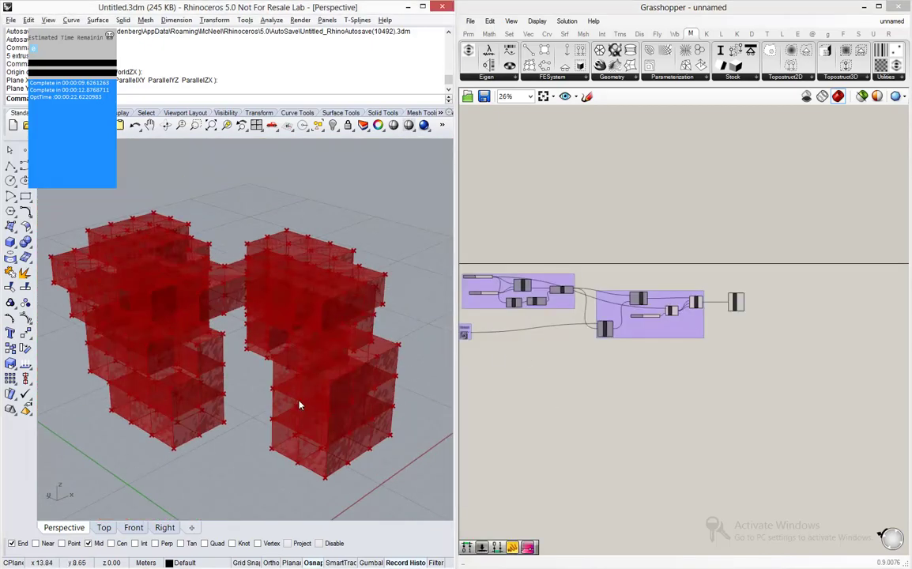
pyautogui.moveTo(297, 400); pyautogui.dragTo(267, 395, button='right')
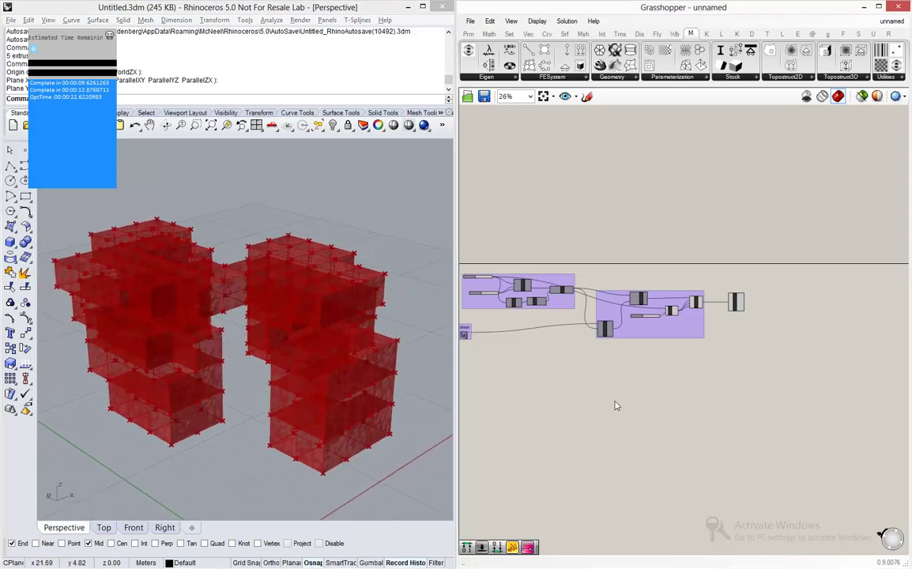
# Turn off the preview of the grouped Center Box components, leaving Deconstruct Brep's preview on.
pyautogui.moveTo(707, 378); pyautogui.dragTo(496, 224)
pyautogui.press('space')
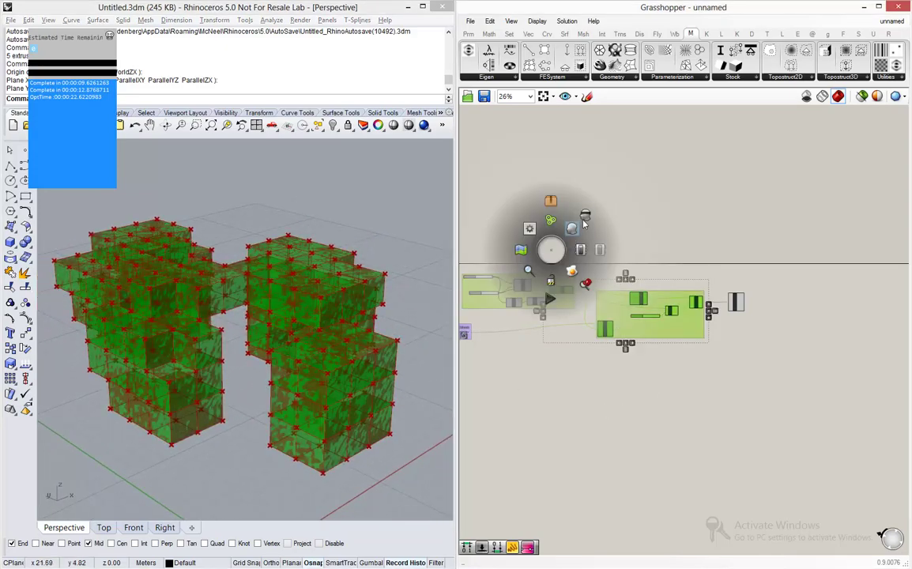
pyautogui.click(585, 215)
pyautogui.scroll(3, 316, 467)
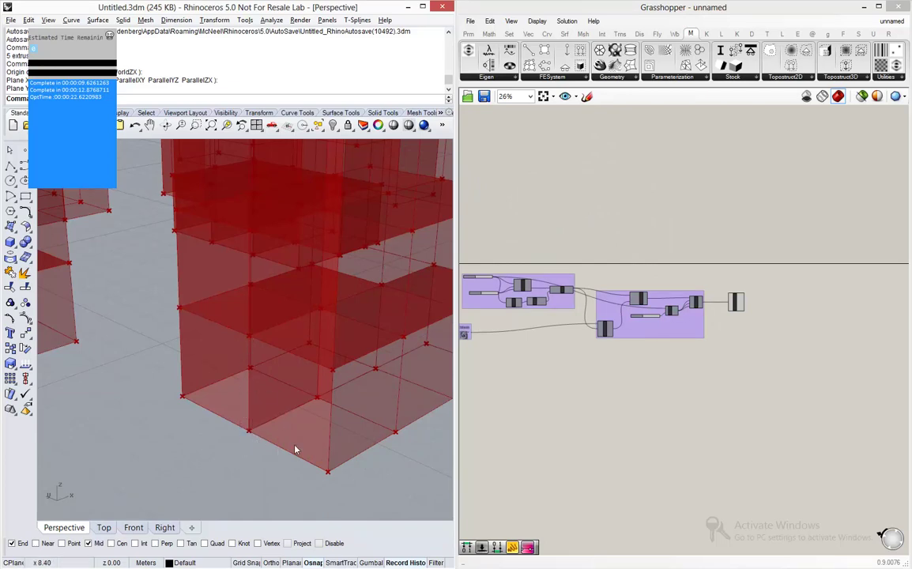
pyautogui.scroll(5, 321, 427)
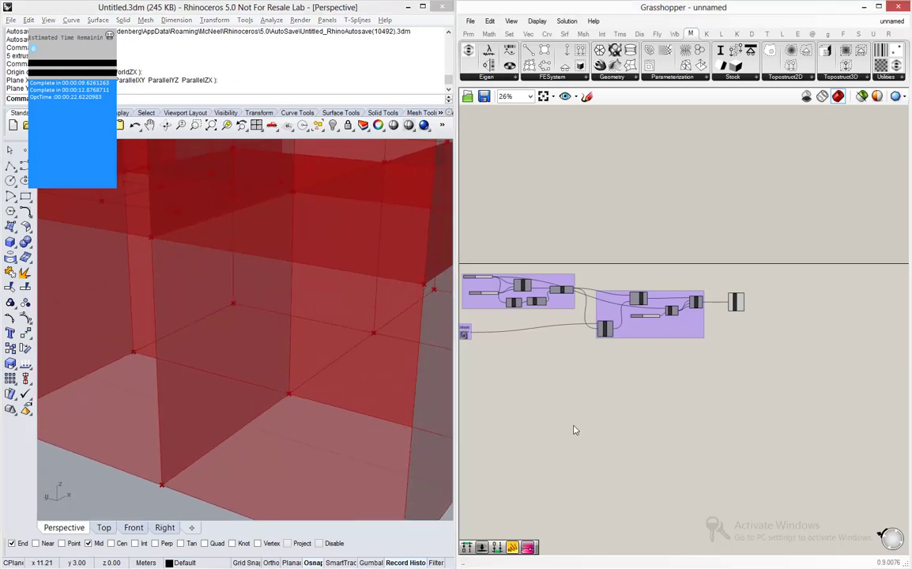
# Add a removeDuplicatePts component below Deconstruct Brep's level and connect the Vertices output to its points input.
pyautogui.scroll(6, 824, 301)
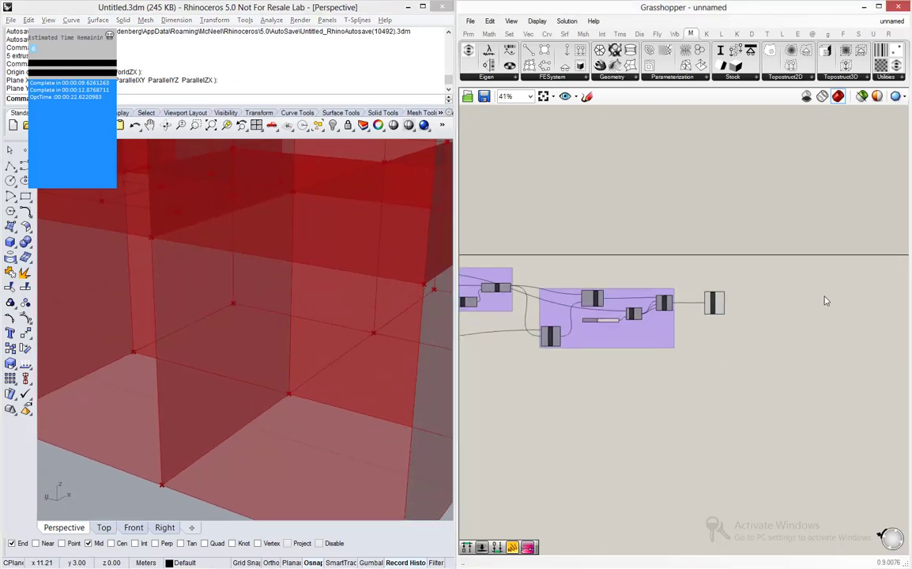
pyautogui.doubleClick(719, 343)
pyautogui.write('remove')
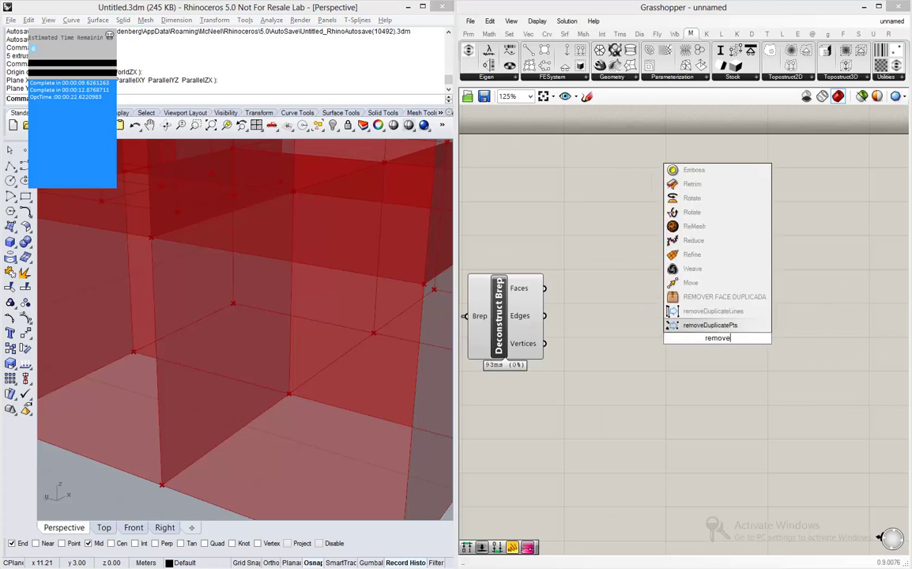
pyautogui.click(713, 326)
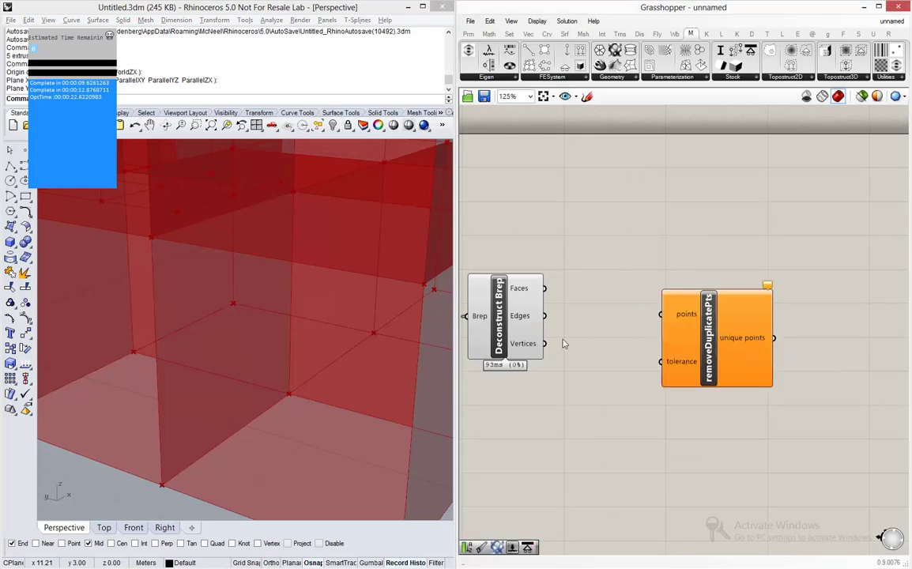
pyautogui.moveTo(544, 344); pyautogui.dragTo(661, 314)
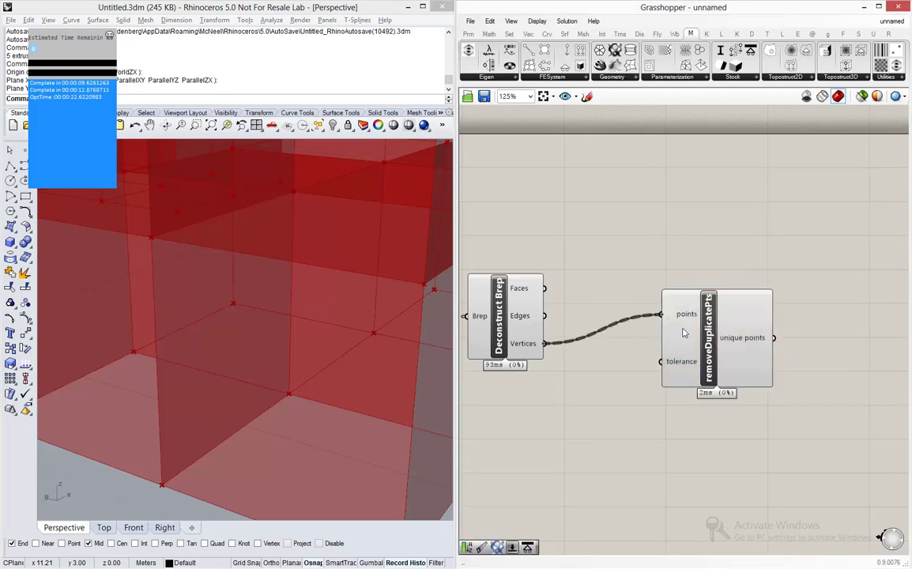
pyautogui.moveTo(713, 341); pyautogui.dragTo(706, 388)
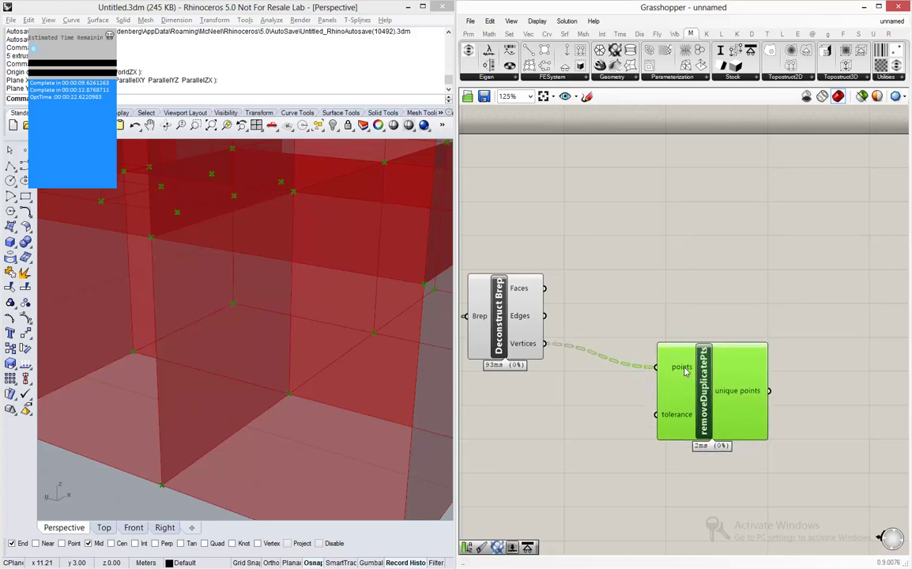
# Flatten removeDuplicatePts' points input and move the component lower to free space above it.
pyautogui.moveTo(685, 372)
pyautogui.moveTo(740, 398)
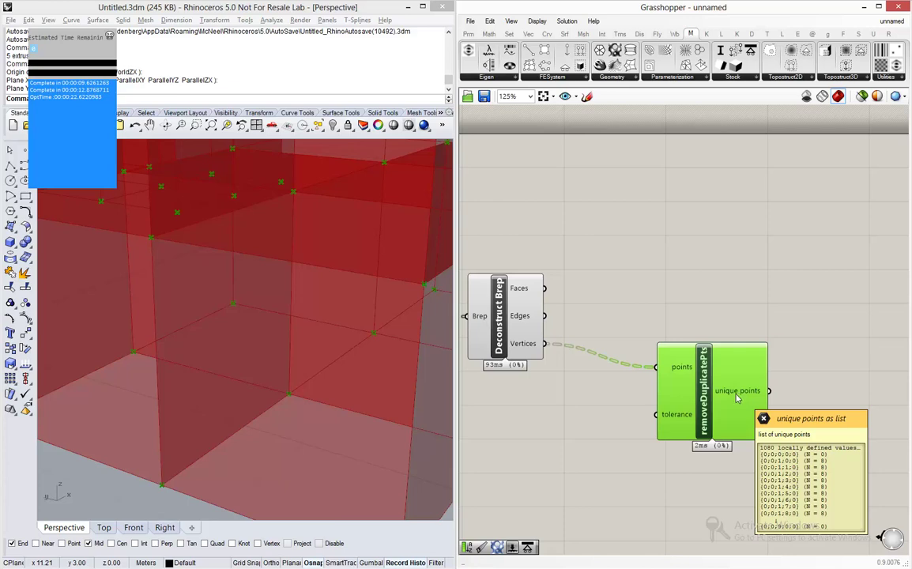
pyautogui.rightClick(676, 369)
pyautogui.click(714, 410)
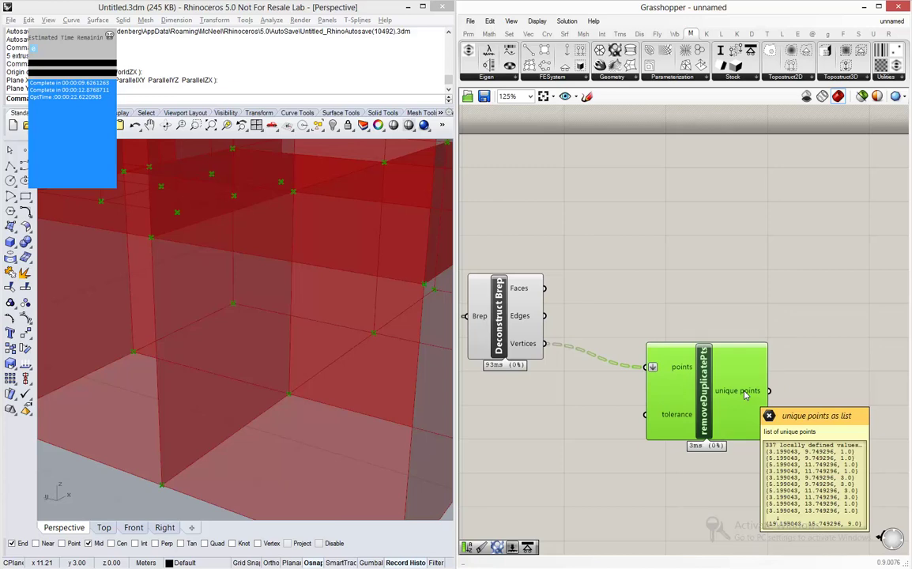
pyautogui.moveTo(745, 395); pyautogui.dragTo(756, 433)
pyautogui.click(718, 331)
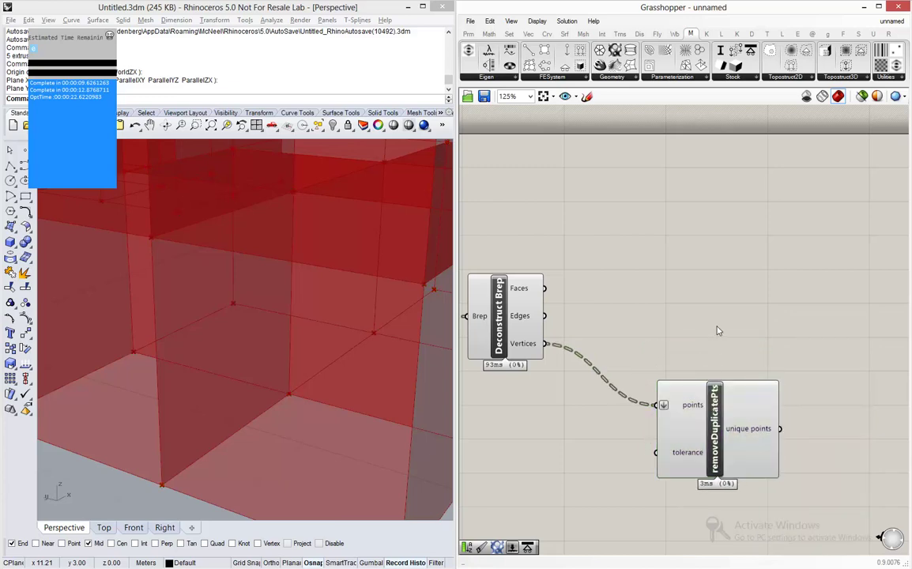
# Add a removeDuplicateLines component above removeDuplicatePts.
pyautogui.doubleClick(714, 298)
pyautogui.write('r')
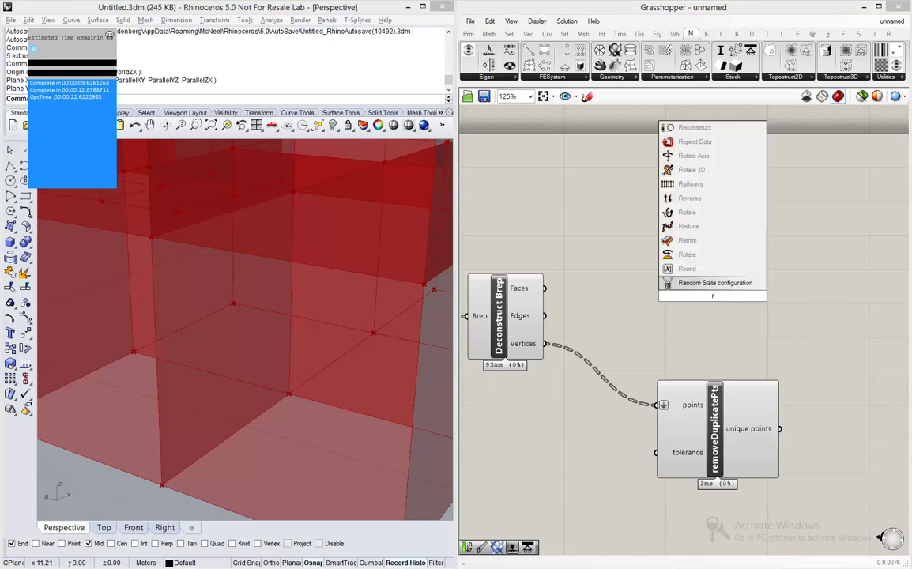
pyautogui.write('evome')
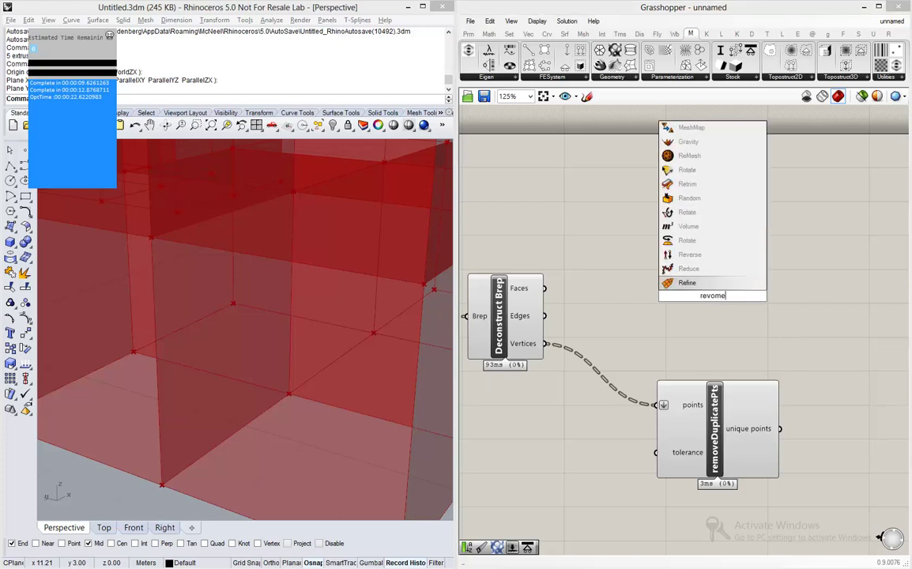
pyautogui.press('BackSpace')
pyautogui.press('BackSpace')
pyautogui.press('BackSpace')
pyautogui.press('BackSpace')
pyautogui.write('move')
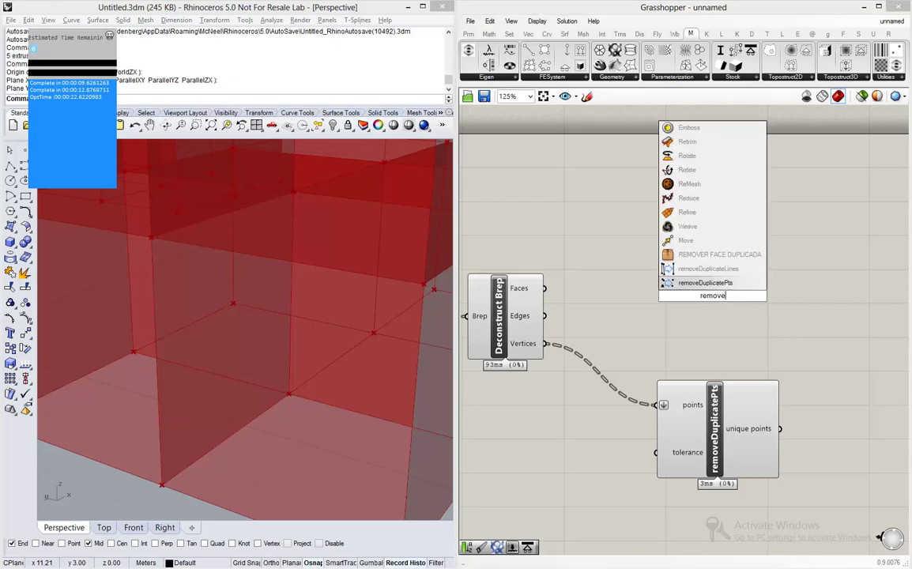
pyautogui.click(665, 268)
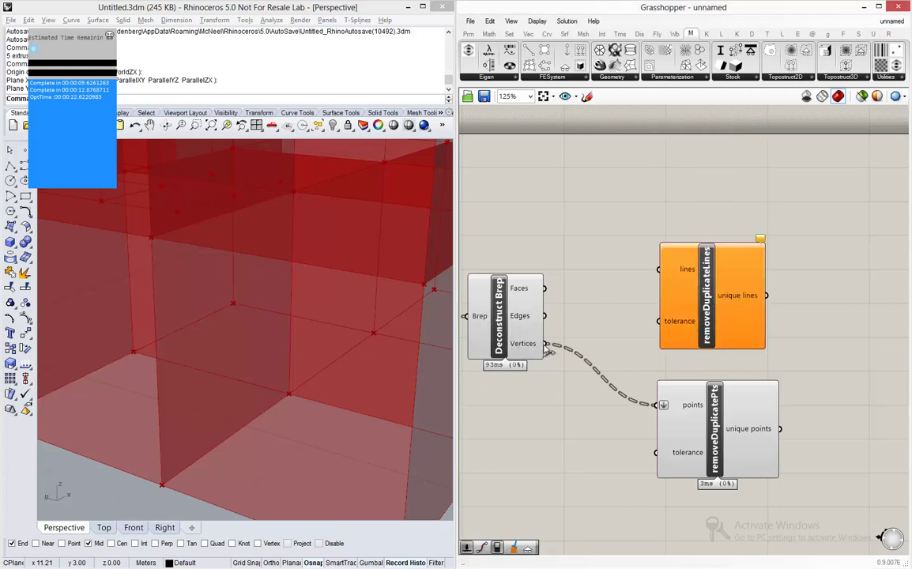
# Connect Deconstruct Brep's Edges output to removeDuplicateLines' lines input and flatten that input.
pyautogui.moveTo(544, 315); pyautogui.dragTo(661, 268)
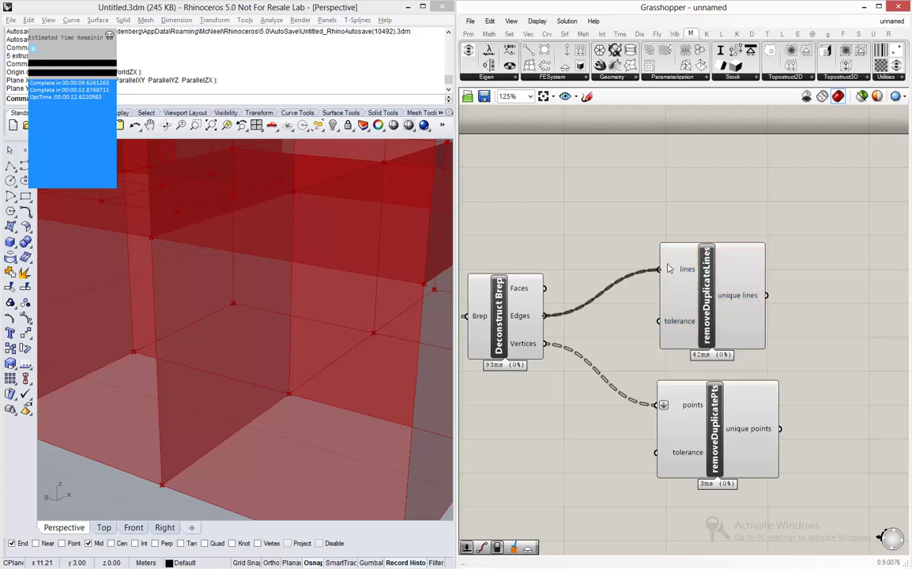
pyautogui.rightClick(682, 270)
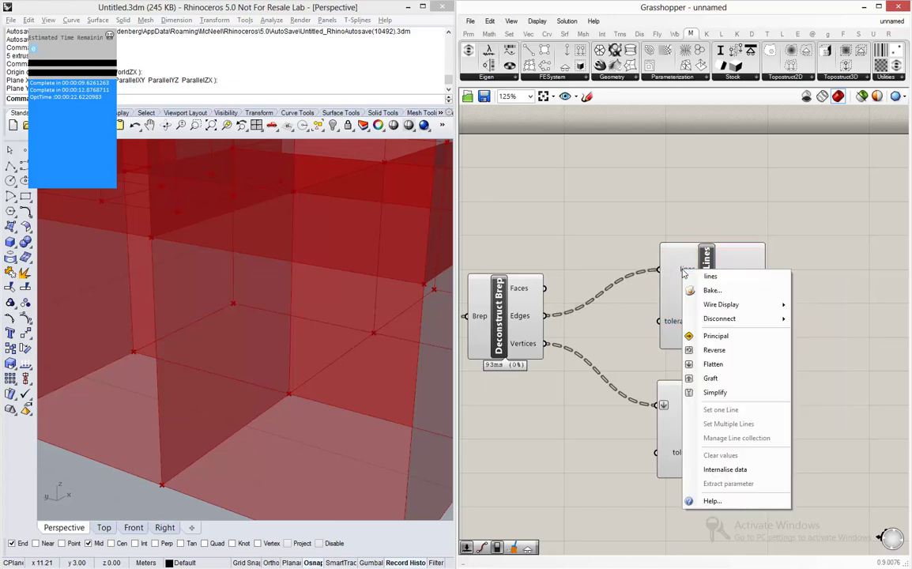
pyautogui.click(713, 364)
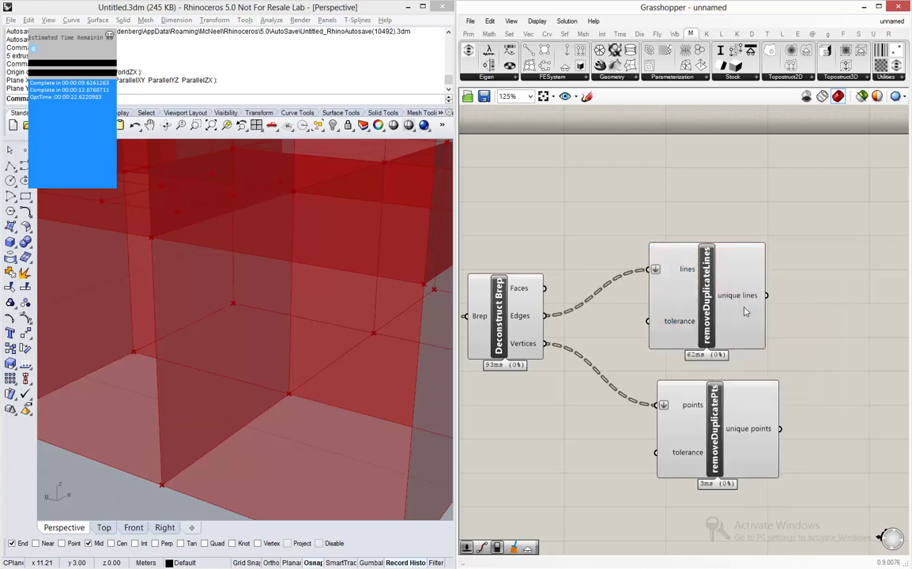
pyautogui.moveTo(682, 271)
pyautogui.moveTo(751, 307)
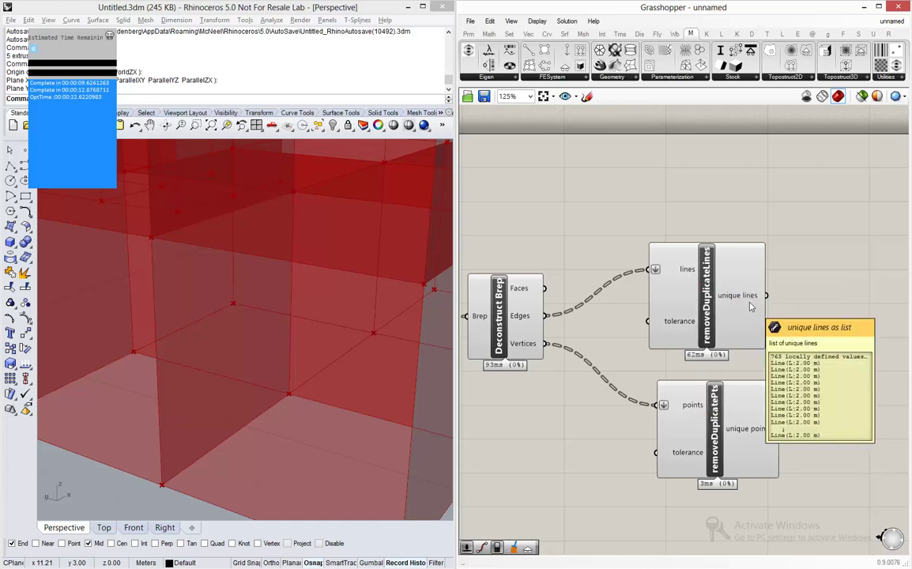
# Space removeDuplicateLines and removeDuplicatePts further apart vertically and check the unique points on the whole voxel model.
pyautogui.scroll(-5, 650, 375)
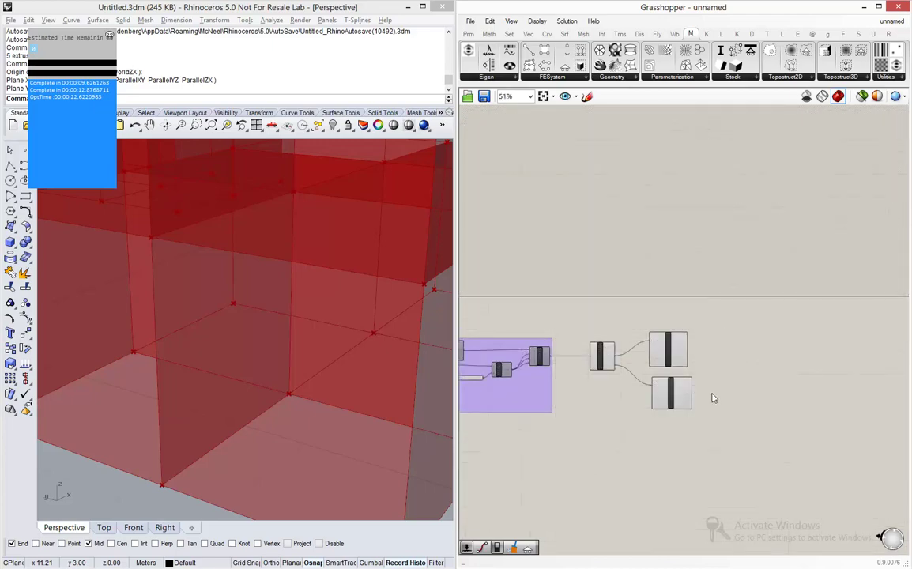
pyautogui.scroll(3, 712, 397)
pyautogui.moveTo(638, 311); pyautogui.dragTo(655, 277)
pyautogui.click(632, 378)
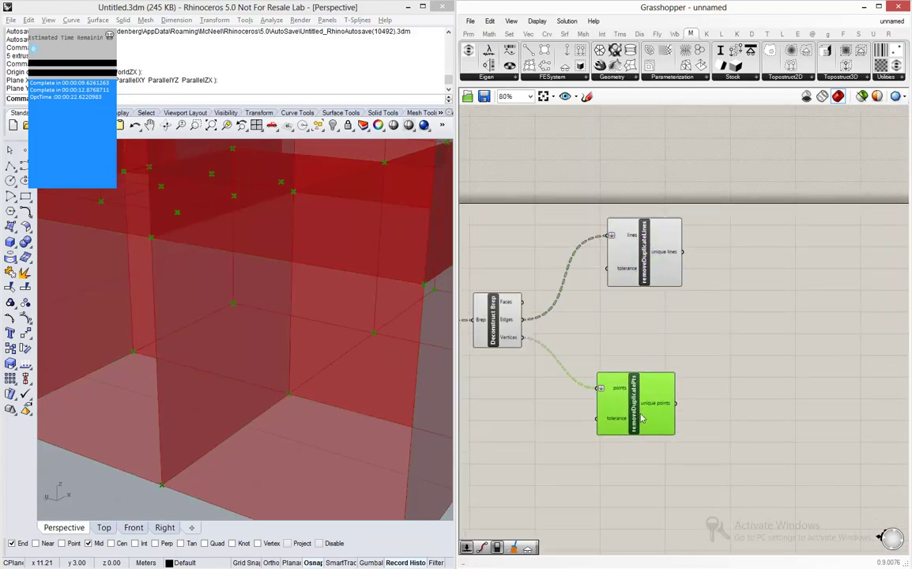
pyautogui.scroll(-3, 667, 372)
pyautogui.scroll(-6, 356, 342)
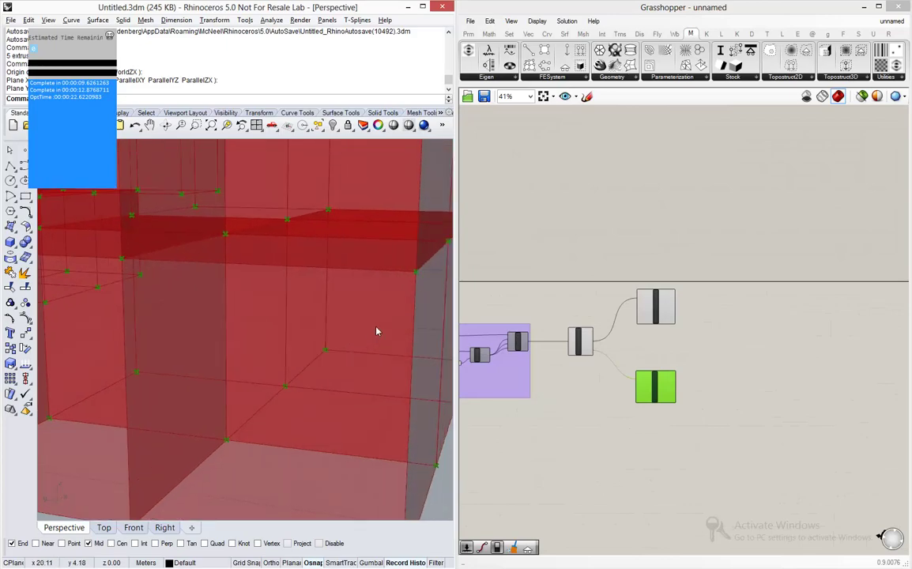
pyautogui.scroll(-6, 398, 333)
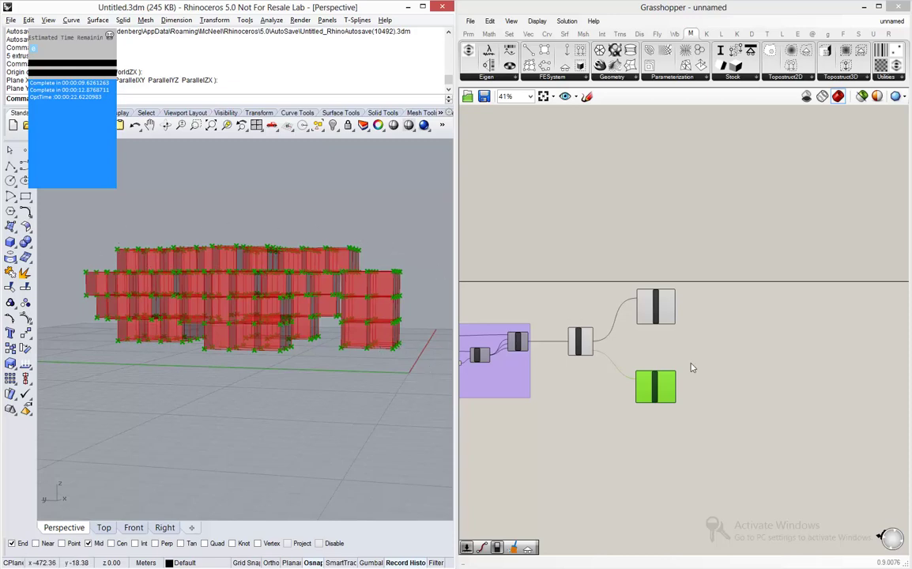
pyautogui.click(711, 403)
# Add a Deconstruct point component beside removeDuplicatePts, connect unique points to its Point input, and place it closer.
pyautogui.scroll(5, 715, 411)
pyautogui.scroll(2, 660, 376)
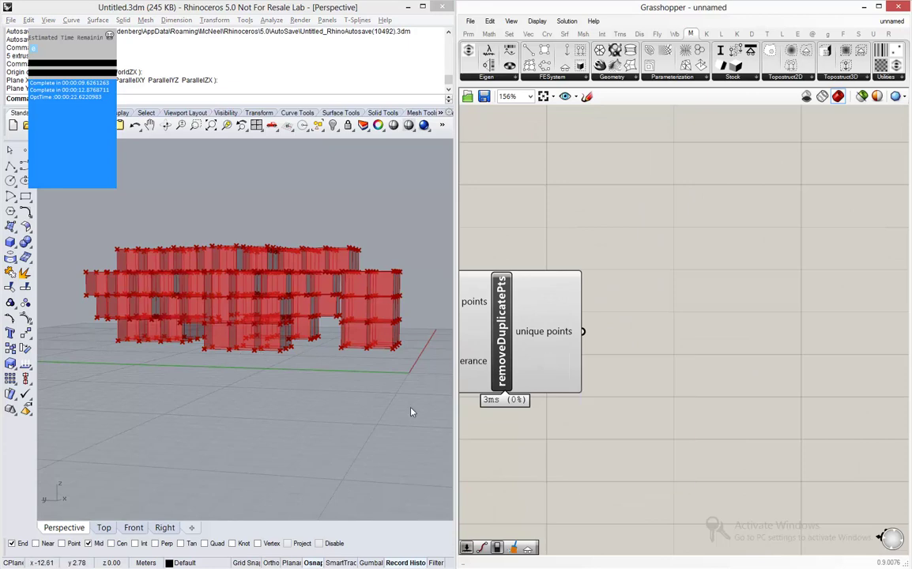
pyautogui.doubleClick(781, 394)
pyautogui.write('constru')
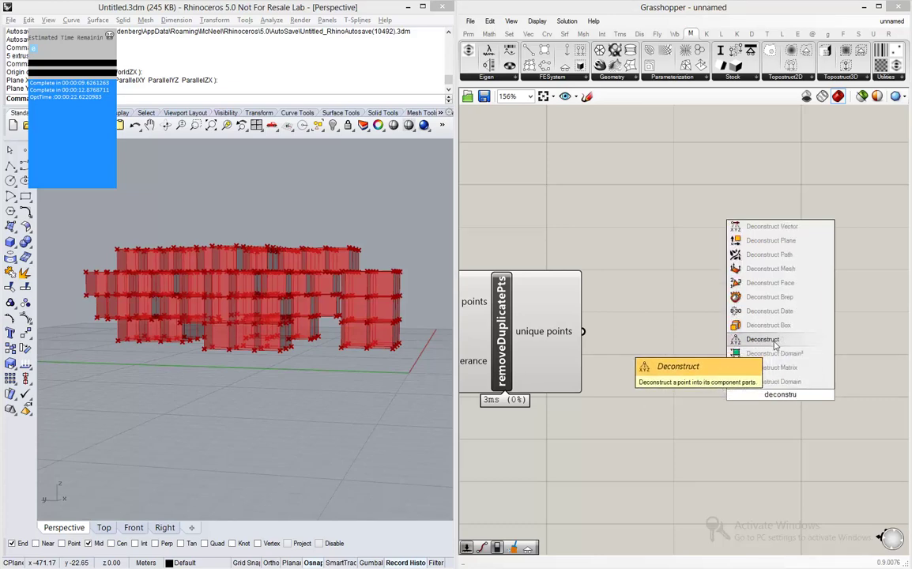
pyautogui.click(785, 339)
pyautogui.moveTo(584, 331); pyautogui.dragTo(719, 394)
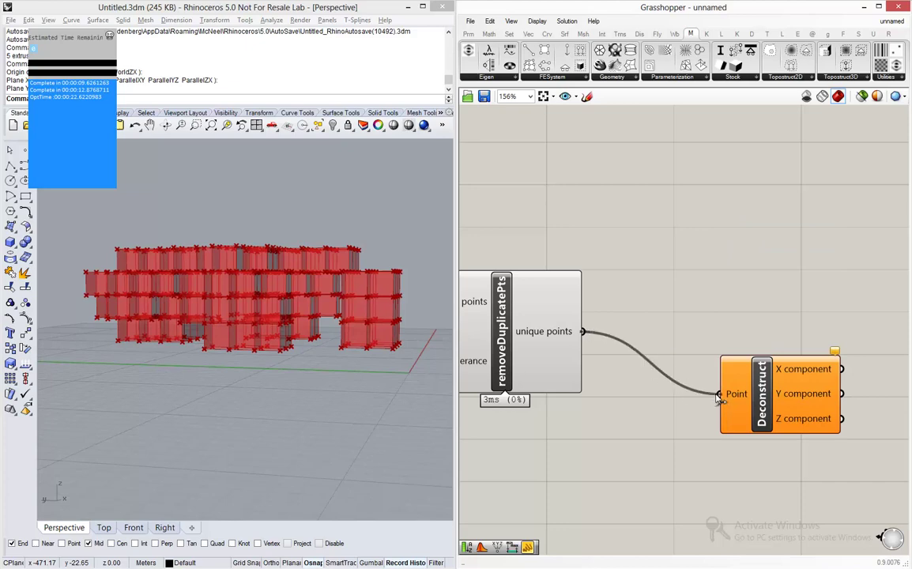
pyautogui.moveTo(814, 425); pyautogui.dragTo(741, 433)
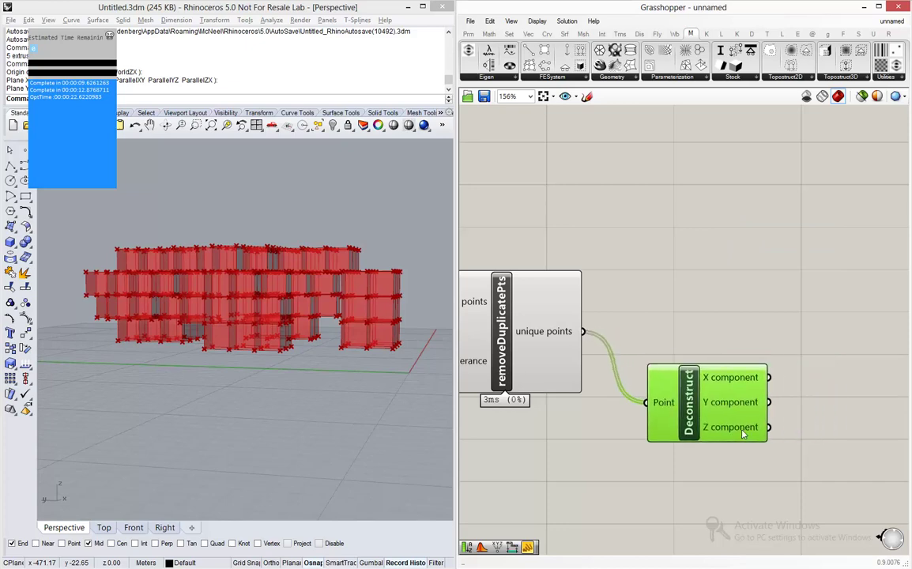
pyautogui.moveTo(743, 433)
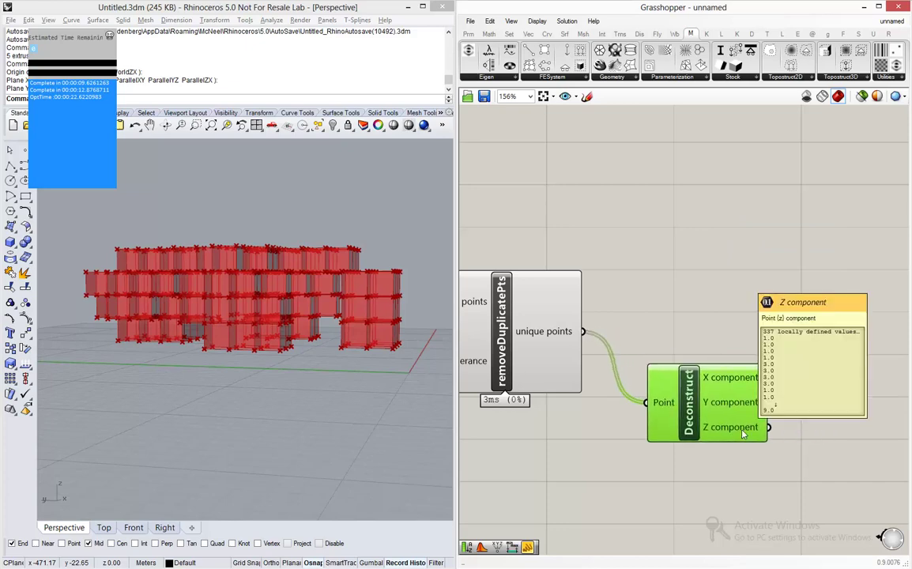
# Add a Bounds component, connect Deconstruct's Z component to its Numbers input, and check the resulting domain.
pyautogui.scroll(-4, 649, 412)
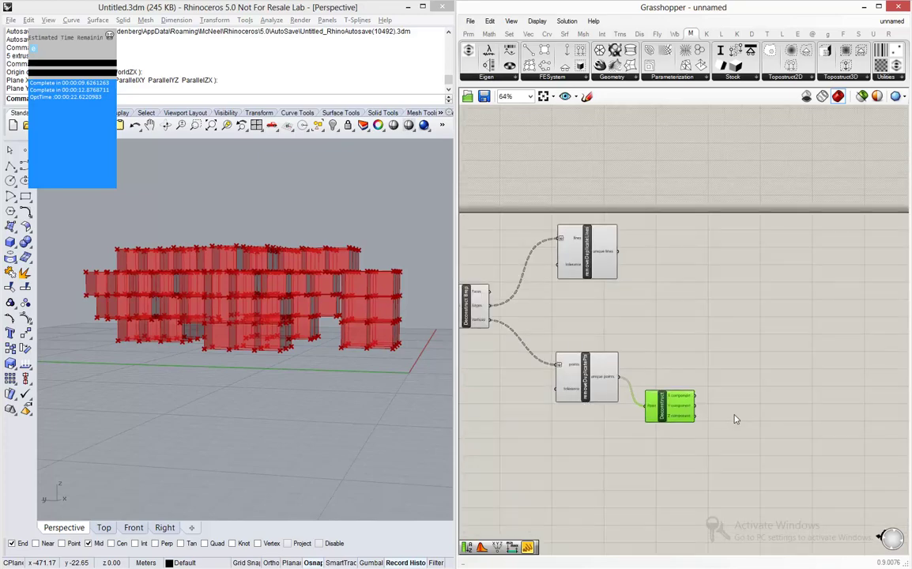
pyautogui.scroll(3, 735, 417)
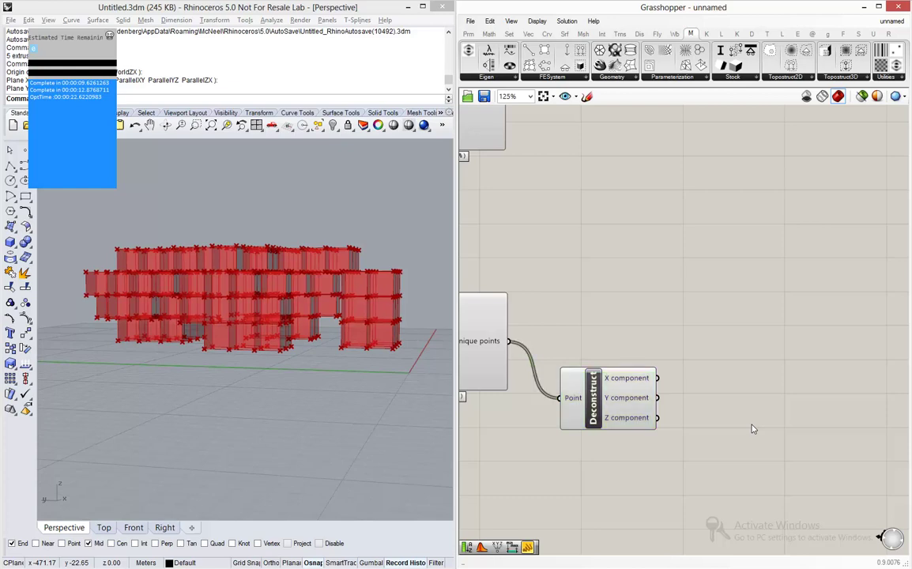
pyautogui.doubleClick(751, 427)
pyautogui.write('bounds')
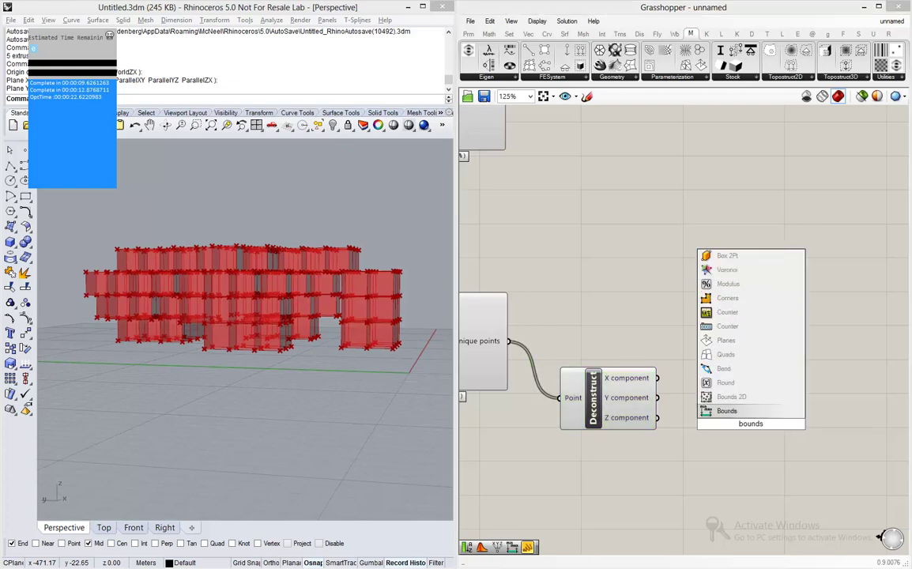
pyautogui.click(743, 411)
pyautogui.moveTo(656, 417); pyautogui.dragTo(709, 428)
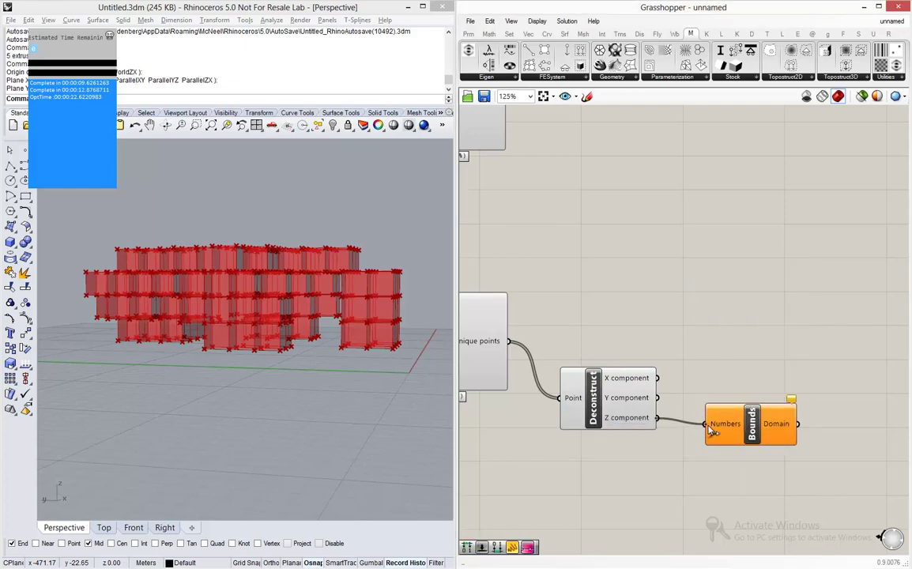
pyautogui.moveTo(772, 431)
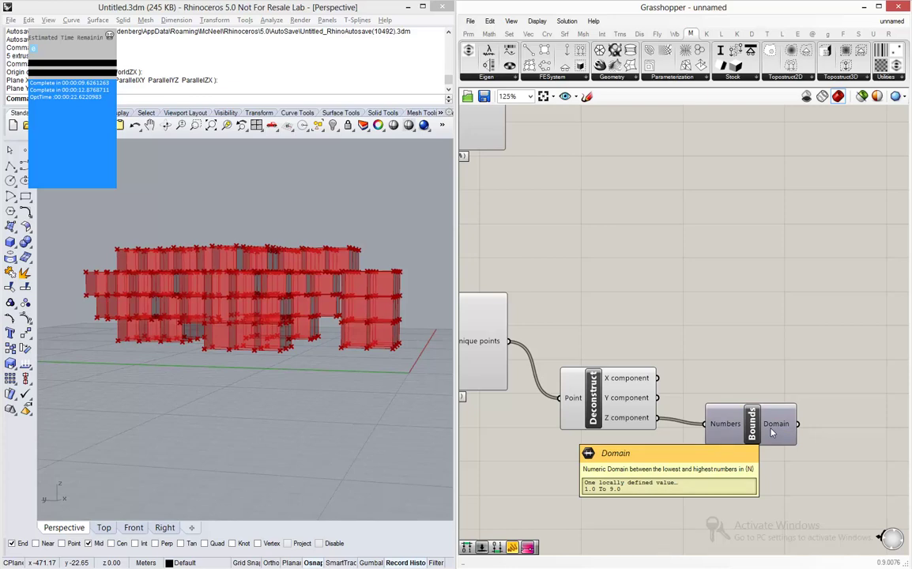
# Move removeDuplicatePts and the Deconstruct component slightly higher on the canvas and inspect the Z component values.
pyautogui.scroll(-3, 756, 436)
pyautogui.moveTo(610, 417)
pyautogui.mouseDown()
pyautogui.moveTo(610, 395)
pyautogui.moveTo(602, 418)
pyautogui.mouseUp()
pyautogui.moveTo(527, 377); pyautogui.dragTo(521, 352)
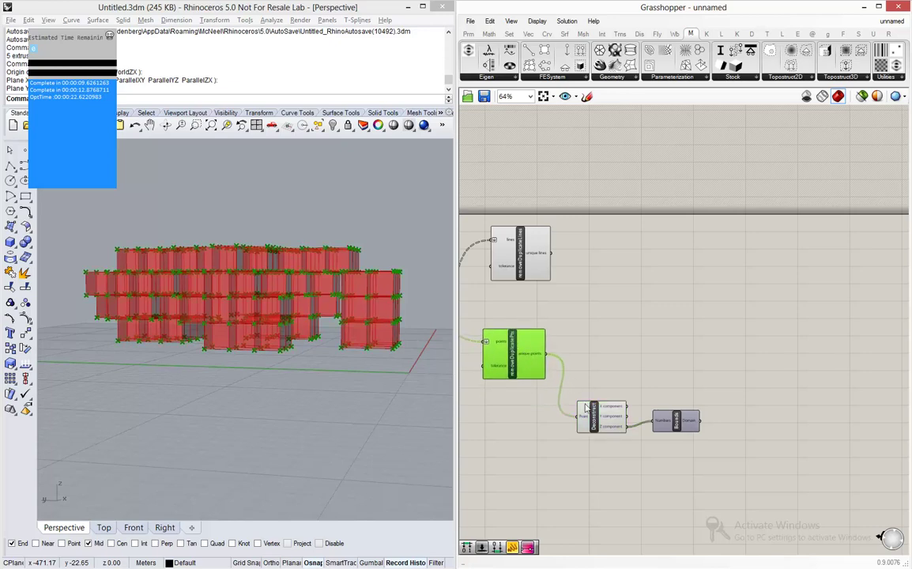
pyautogui.moveTo(585, 414); pyautogui.dragTo(589, 389)
pyautogui.moveTo(624, 406)
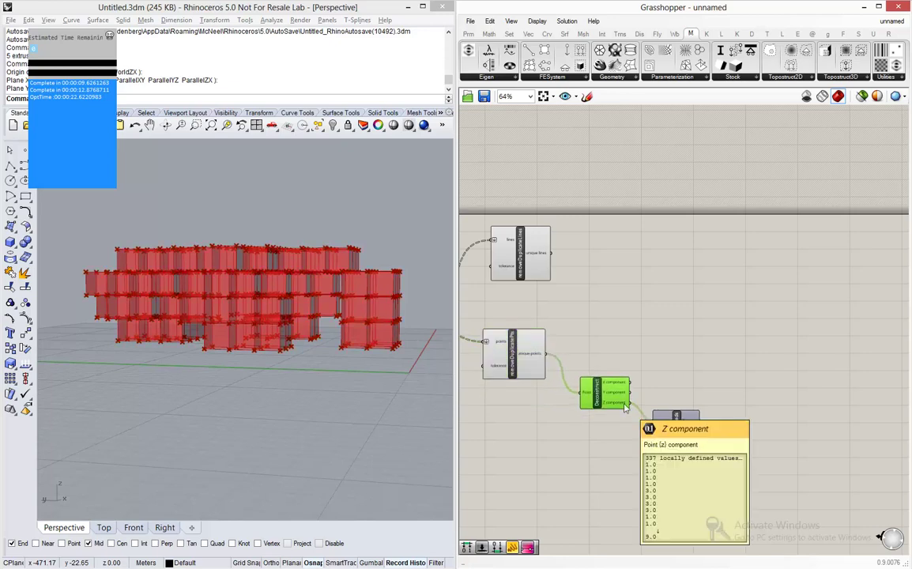
# Add a Deconstruct Domain component fed by Bounds' Domain output and shift the point Deconstruct component upward.
pyautogui.scroll(3, 712, 407)
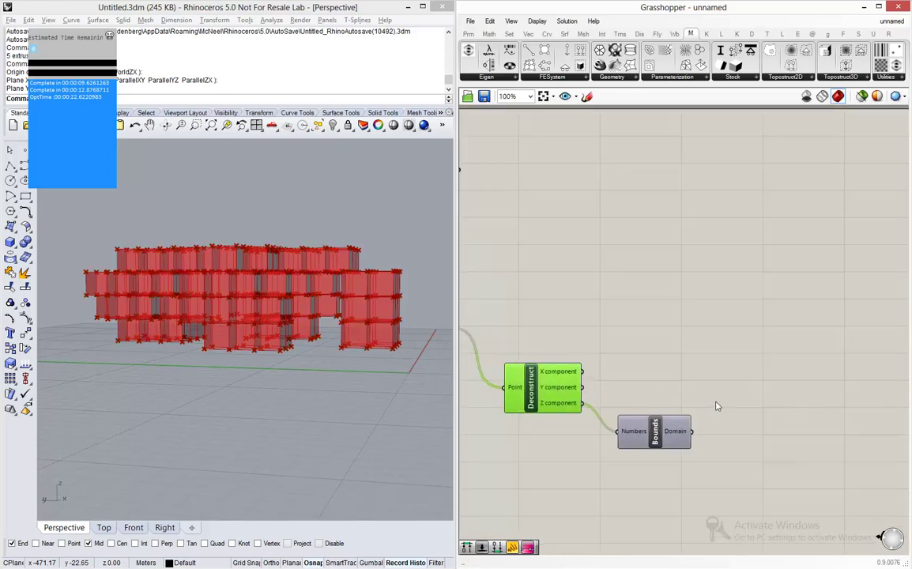
pyautogui.doubleClick(749, 427)
pyautogui.write('dec')
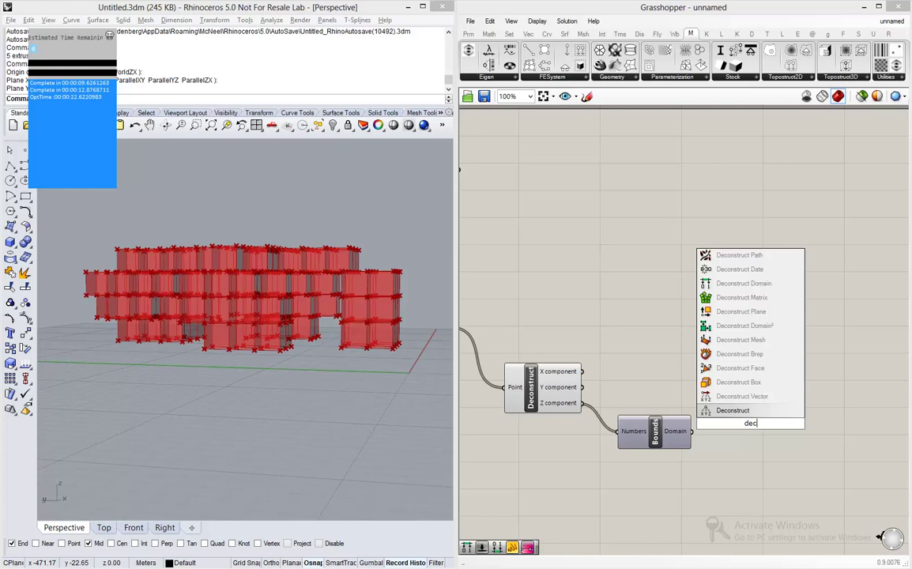
pyautogui.click(735, 283)
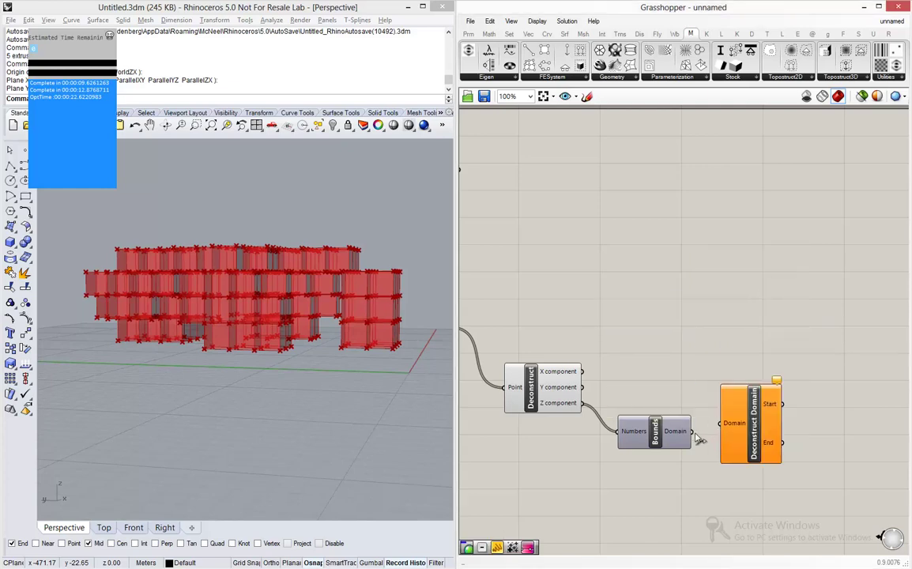
pyautogui.moveTo(692, 431); pyautogui.dragTo(755, 422)
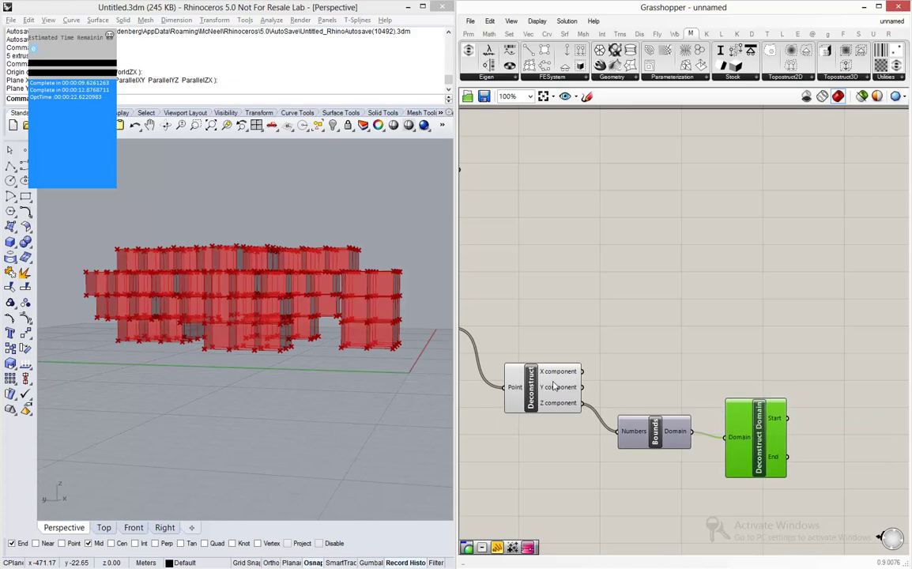
pyautogui.moveTo(558, 399); pyautogui.dragTo(557, 370)
# Add an Equality component downstream of Deconstruct Domain.
pyautogui.scroll(-2, 611, 411)
pyautogui.doubleClick(834, 404)
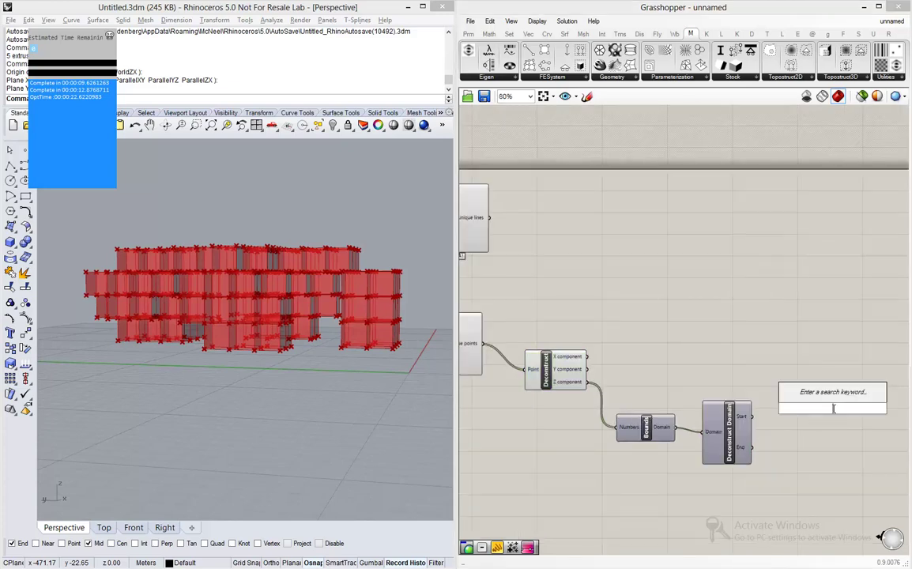
pyautogui.write('equal')
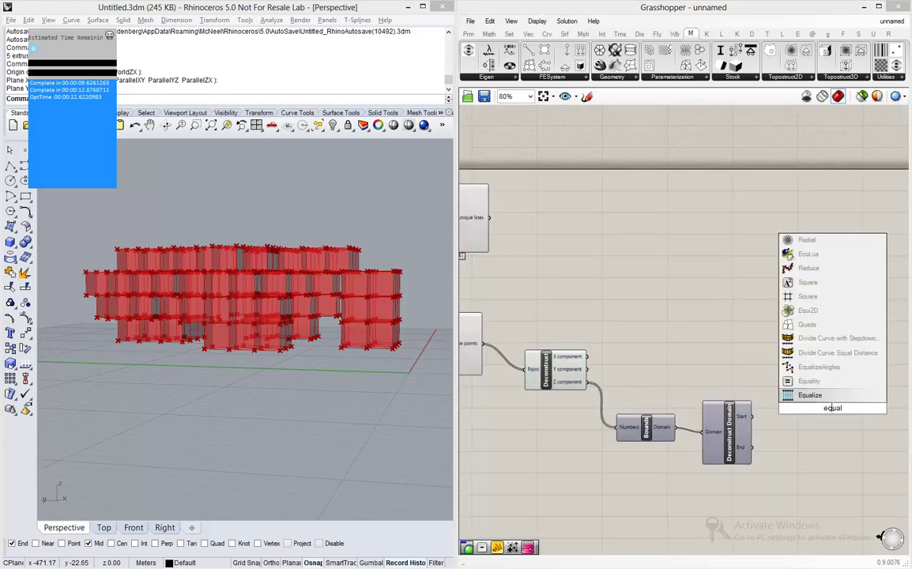
pyautogui.click(809, 381)
pyautogui.moveTo(806, 400); pyautogui.dragTo(806, 387)
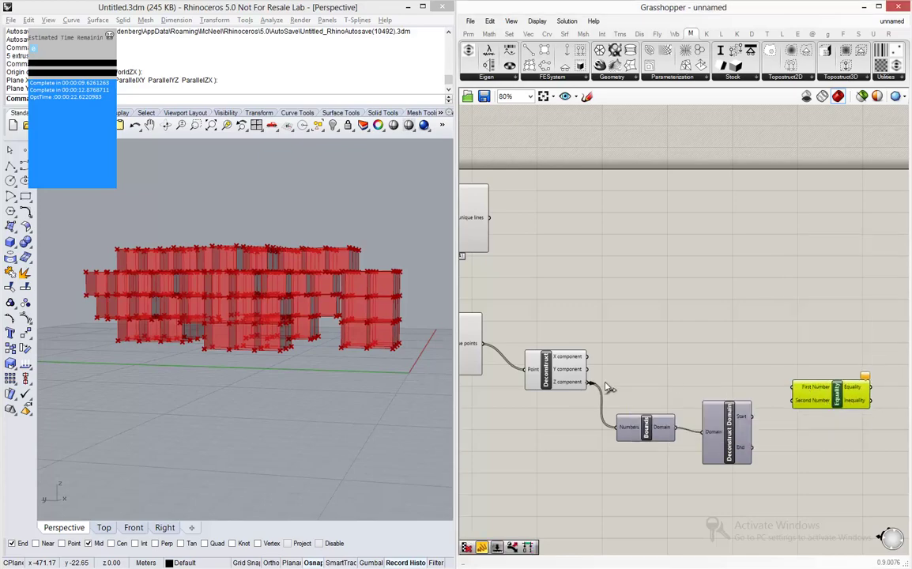
# Connect the Z component to Equality's First Number and the domain Start to Second Number, and check the Equality output.
pyautogui.moveTo(607, 387); pyautogui.dragTo(801, 390)
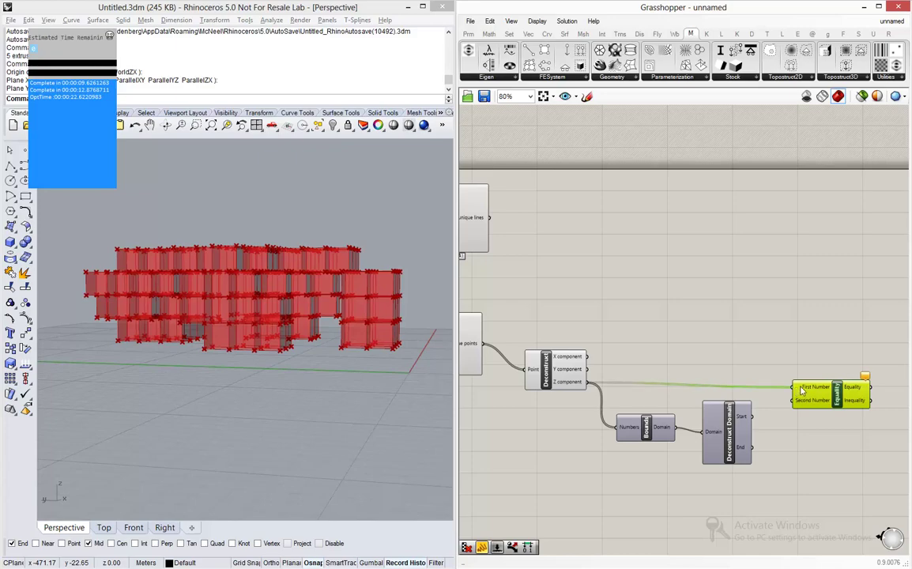
pyautogui.moveTo(752, 416); pyautogui.dragTo(799, 407)
pyautogui.scroll(-3, 638, 412)
pyautogui.scroll(4, 778, 400)
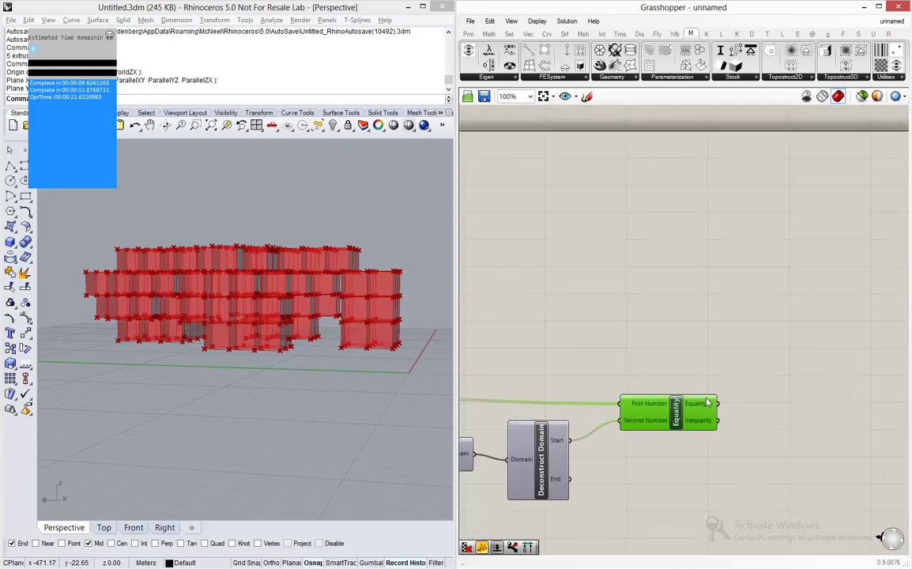
pyautogui.moveTo(701, 406)
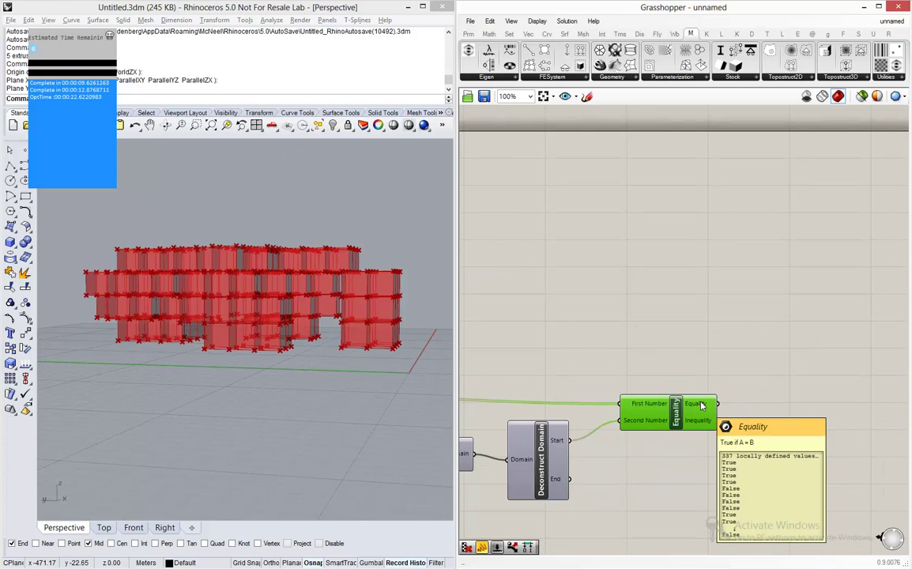
# Add a Cull Pattern component above and beyond Equality.
pyautogui.click(764, 375)
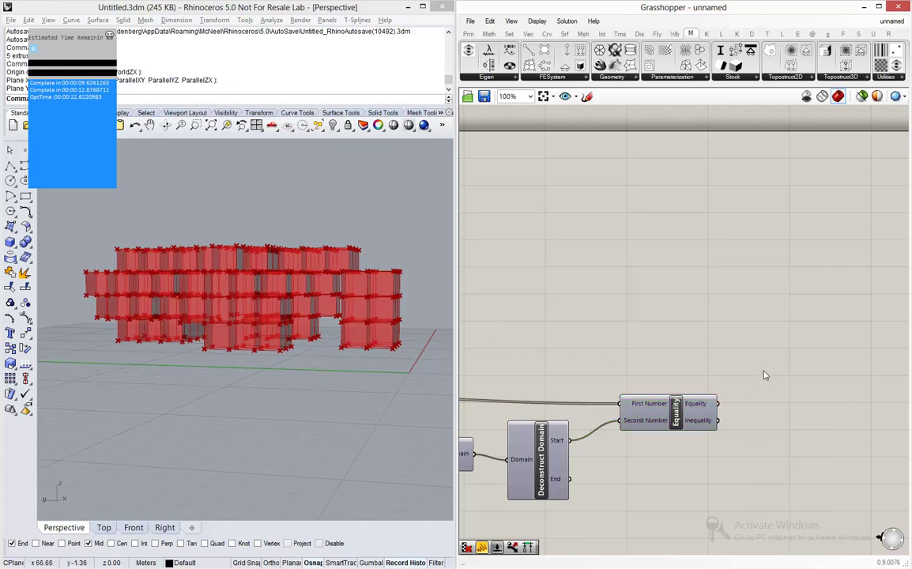
pyautogui.doubleClick(831, 364)
pyautogui.write('cull')
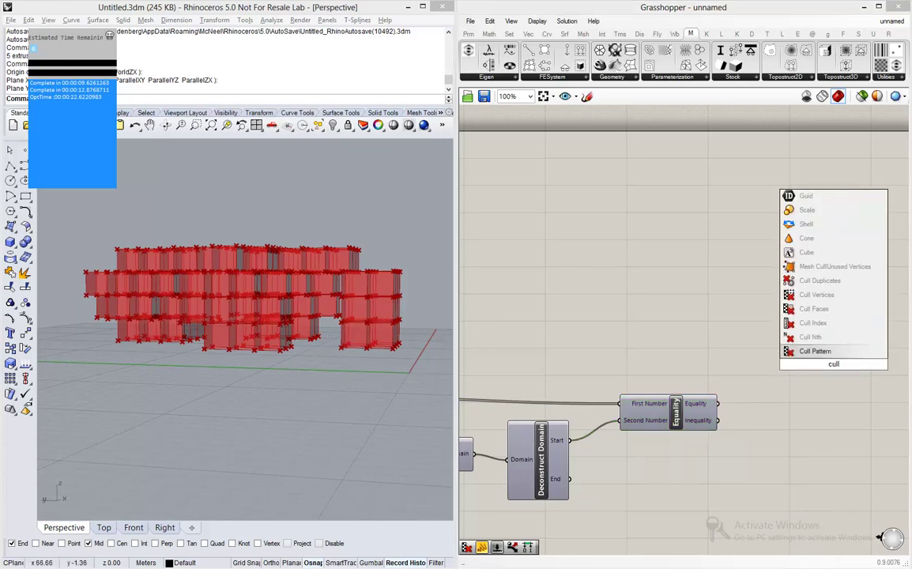
pyautogui.press('Return')
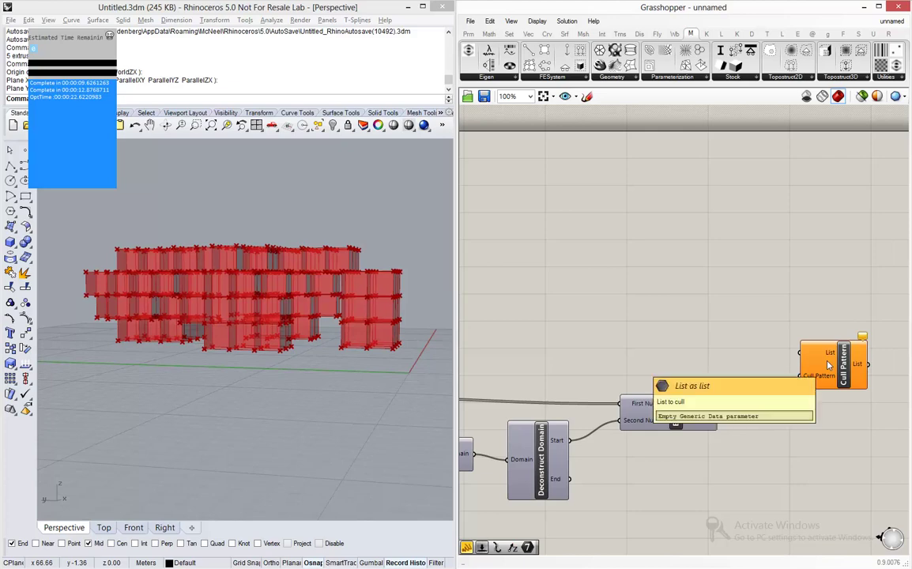
pyautogui.click(840, 336)
pyautogui.moveTo(840, 336); pyautogui.dragTo(840, 338)
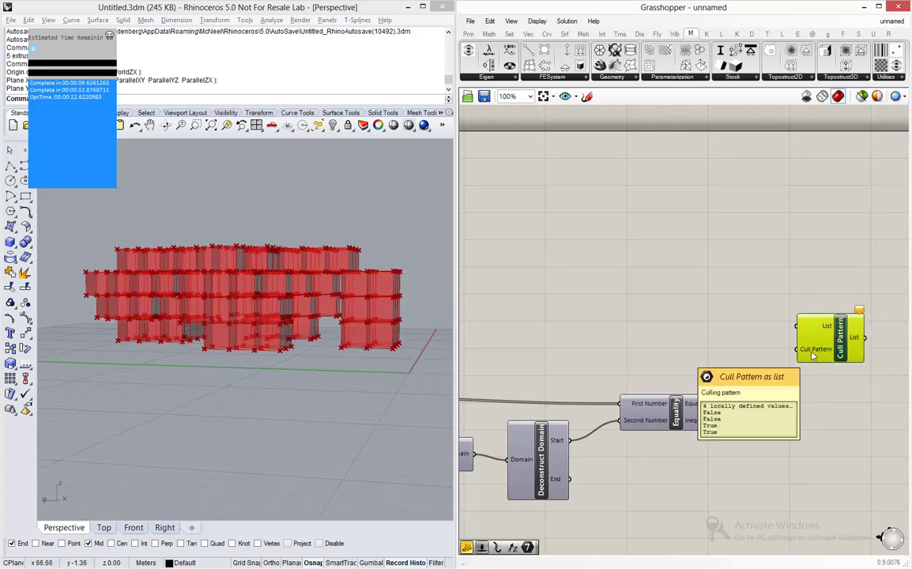
# Move removeDuplicatePts up slightly and connect its unique points output to Cull Pattern's List input.
pyautogui.scroll(-2, 812, 356)
pyautogui.scroll(2, 591, 354)
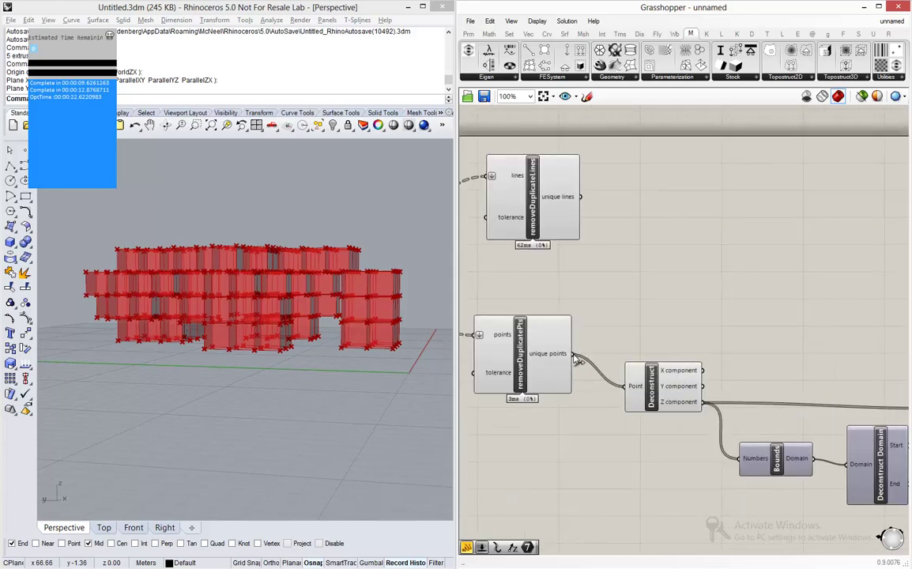
pyautogui.moveTo(543, 359); pyautogui.dragTo(551, 335)
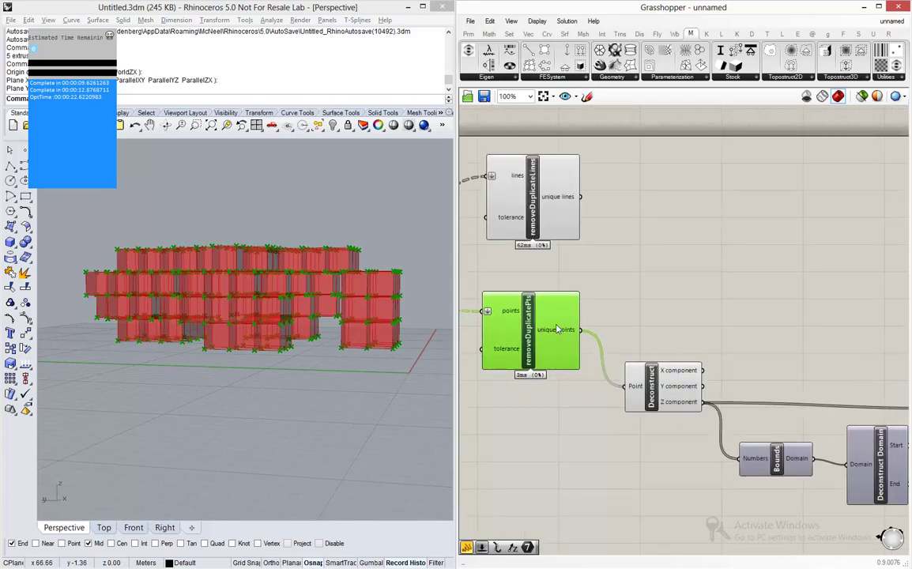
pyautogui.scroll(-2, 553, 310)
pyautogui.moveTo(553, 311); pyautogui.dragTo(869, 322)
pyautogui.scroll(-1, 695, 328)
pyautogui.scroll(3, 887, 329)
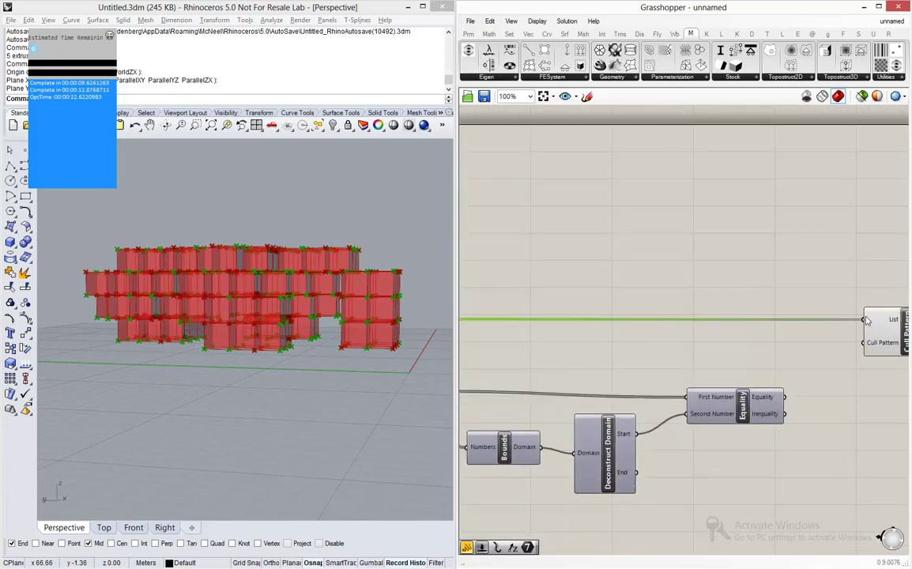
# Move Equality closer to Cull Pattern, connect its Equality output to the Cull Pattern input, and select the culling component to check its points.
pyautogui.moveTo(729, 404); pyautogui.dragTo(742, 383)
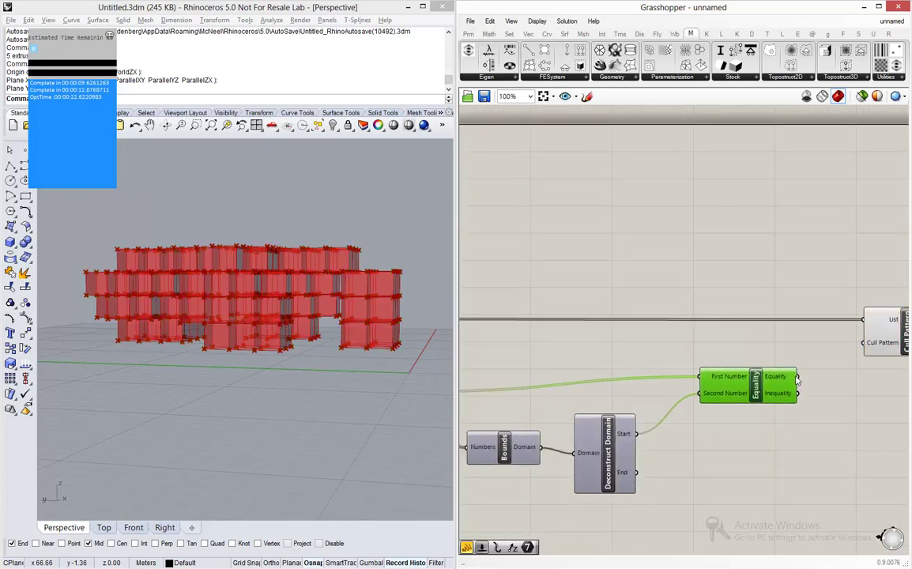
pyautogui.moveTo(797, 376); pyautogui.dragTo(861, 344)
pyautogui.click(891, 334)
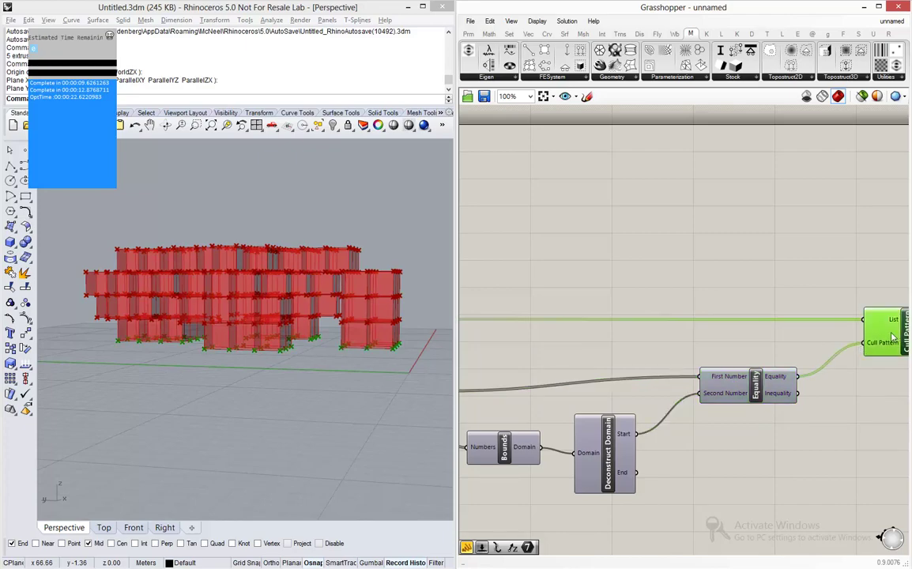
# Turn off the preview of Deconstruct Brep, both duplicate-removal components and the point Deconstruct, leaving Cull Pattern's preview on.
pyautogui.scroll(-5, 717, 337)
pyautogui.moveTo(782, 407); pyautogui.dragTo(575, 243)
pyautogui.middleClick(569, 240)
pyautogui.click(603, 235)
pyautogui.click(735, 260)
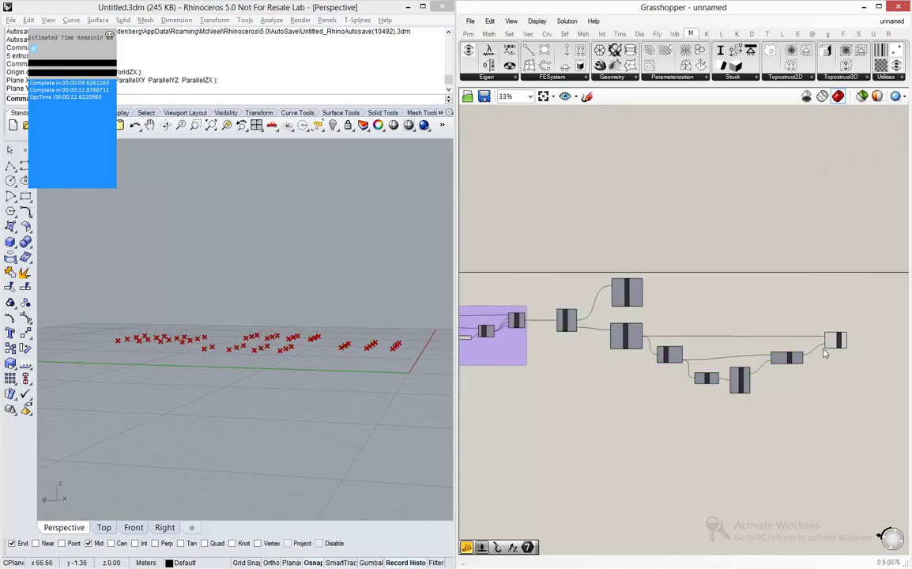
pyautogui.scroll(5, 828, 348)
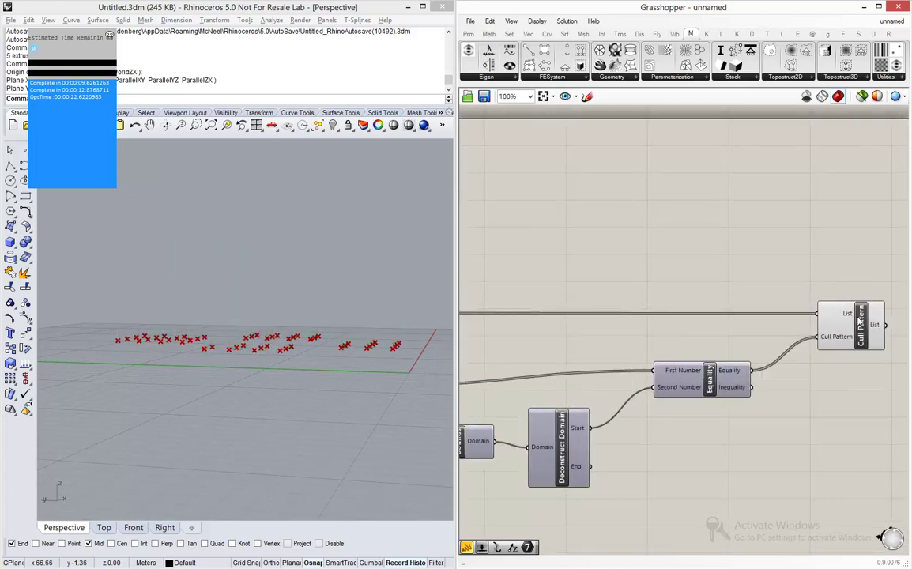
pyautogui.scroll(-4, 856, 322)
pyautogui.scroll(2, 857, 322)
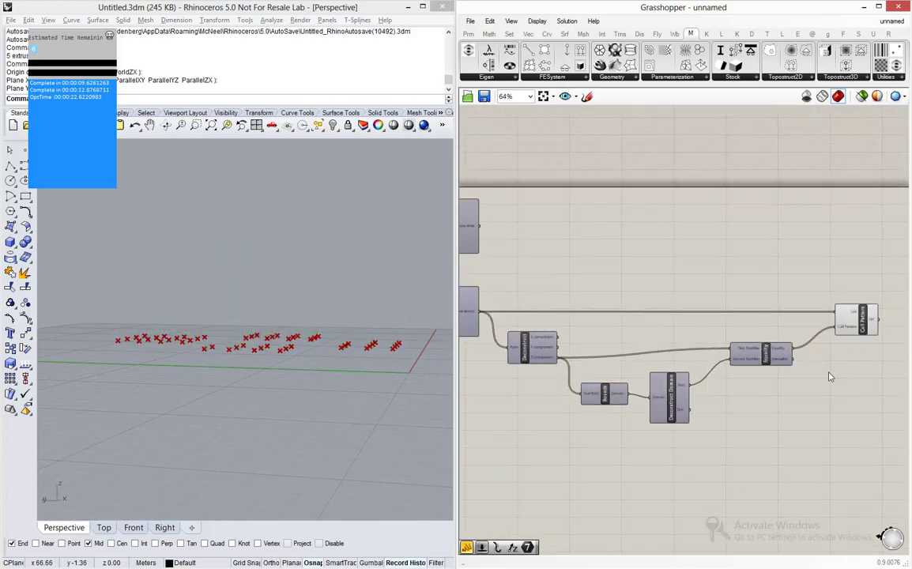
pyautogui.scroll(-2, 822, 356)
pyautogui.scroll(2, 880, 332)
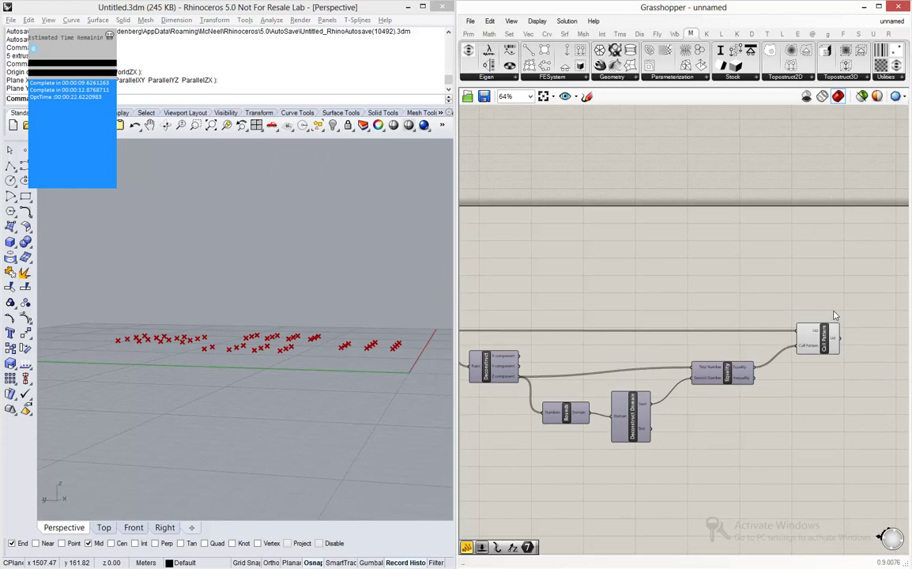
# Duplicate the Equality and Cull Pattern pair with its connections and place the copy directly below the originals.
pyautogui.moveTo(853, 301); pyautogui.dragTo(703, 407)
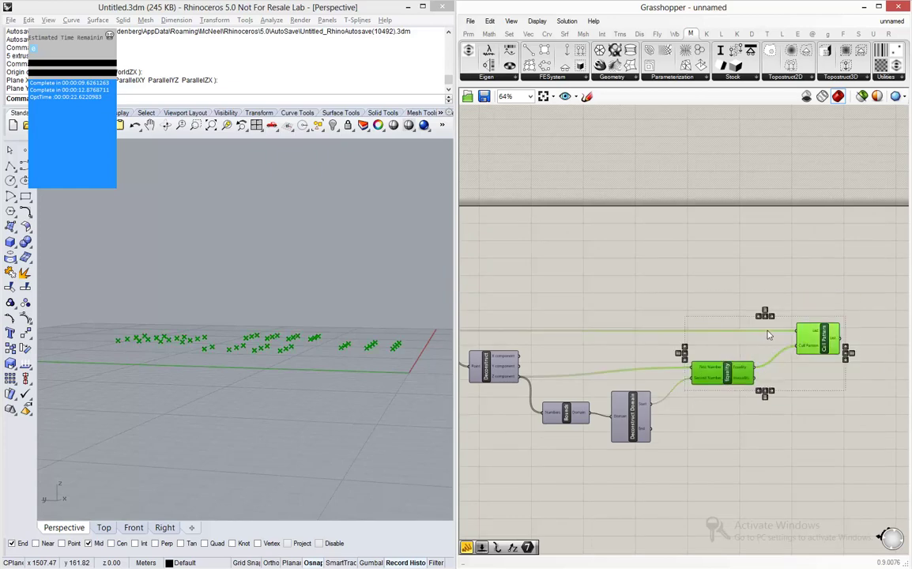
pyautogui.scroll(-2, 766, 332)
pyautogui.scroll(2, 832, 430)
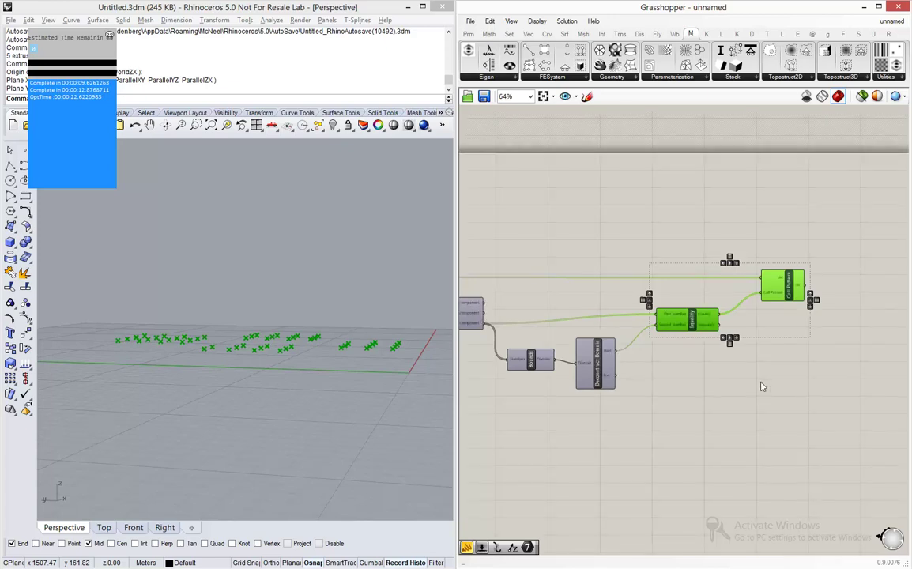
pyautogui.hotkey('ctrl', 'c')
pyautogui.hotkey('ctrl', 'v')
pyautogui.keyDown('alt'); pyautogui.moveTo(697, 331); pyautogui.dragTo(706, 427); pyautogui.keyUp('alt')
pyautogui.click(710, 389)
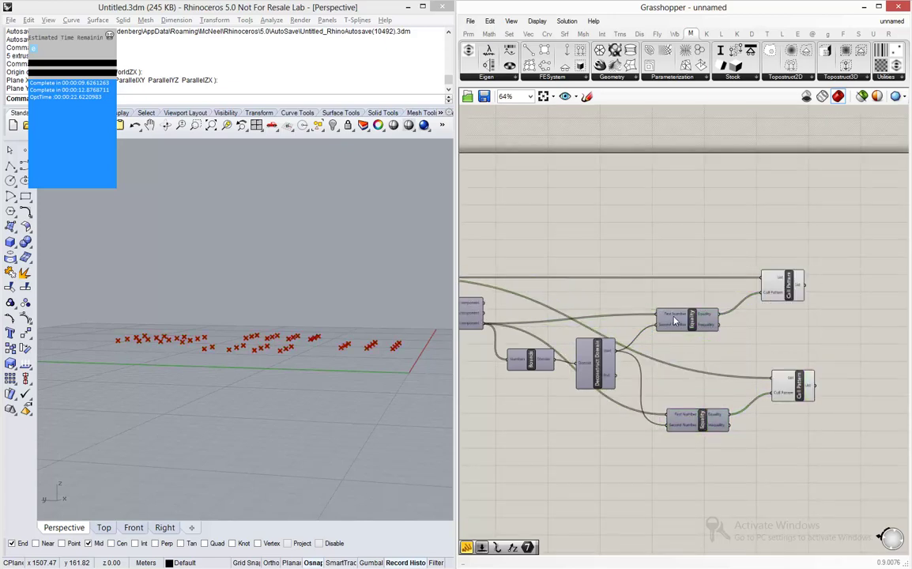
# Connect Deconstruct Domain's End output to the copied Equality's Second Number input, and select each Cull Pattern to check its points.
pyautogui.scroll(3, 674, 320)
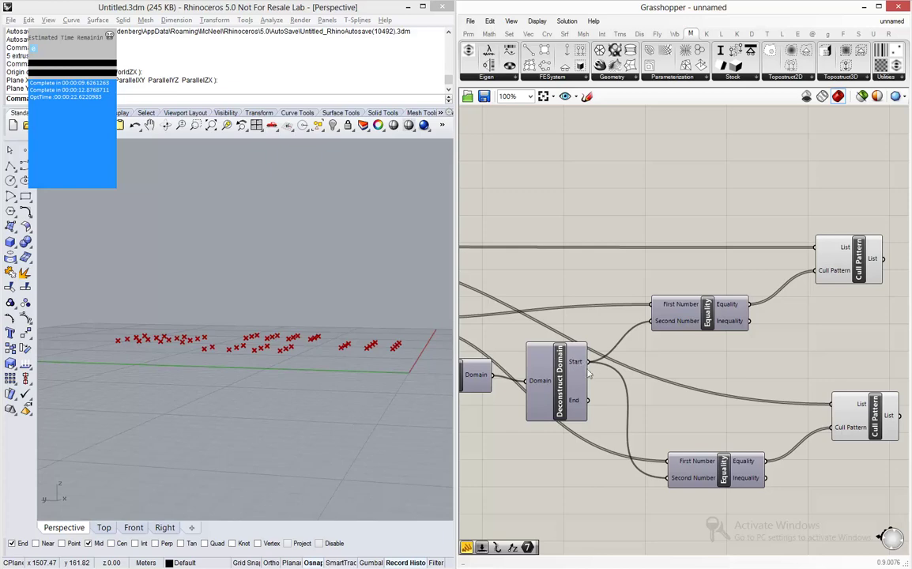
pyautogui.moveTo(589, 400); pyautogui.dragTo(670, 480)
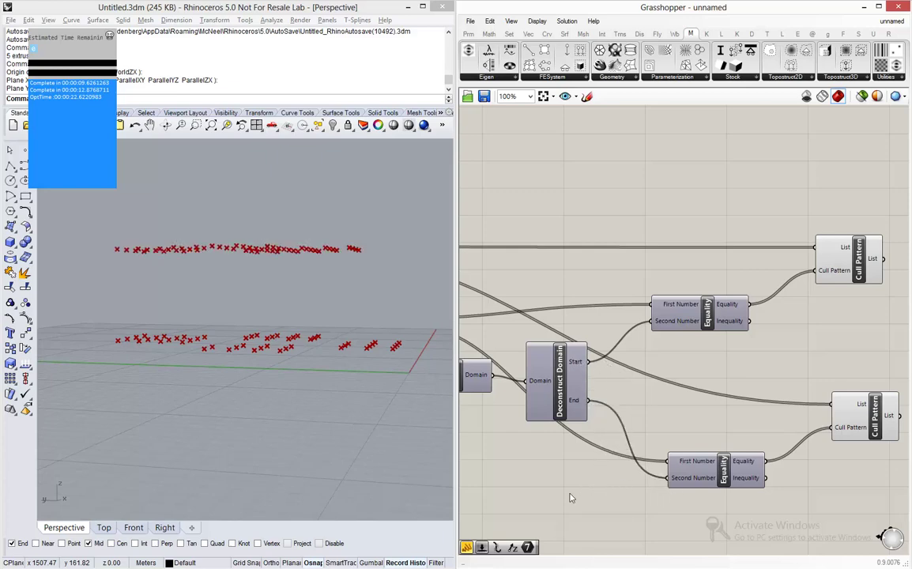
pyautogui.click(855, 274)
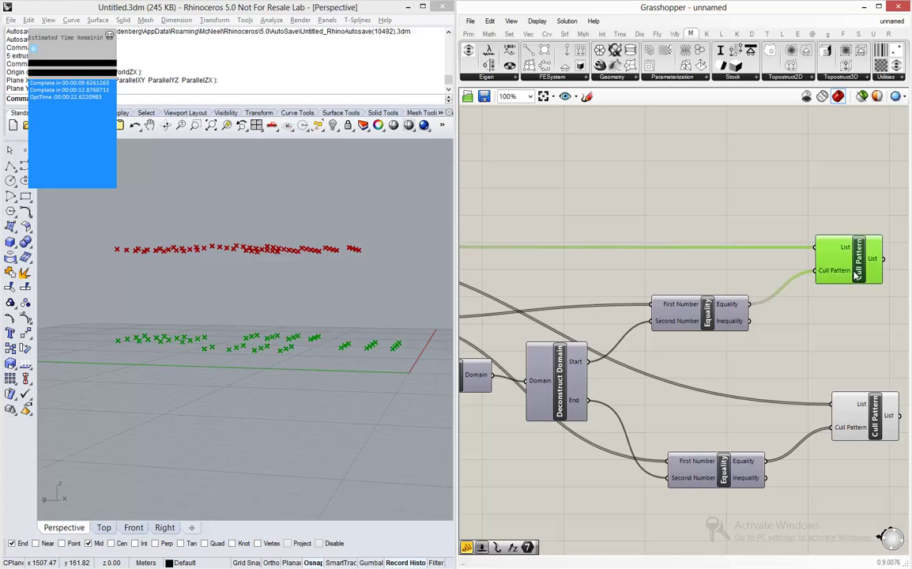
pyautogui.click(872, 426)
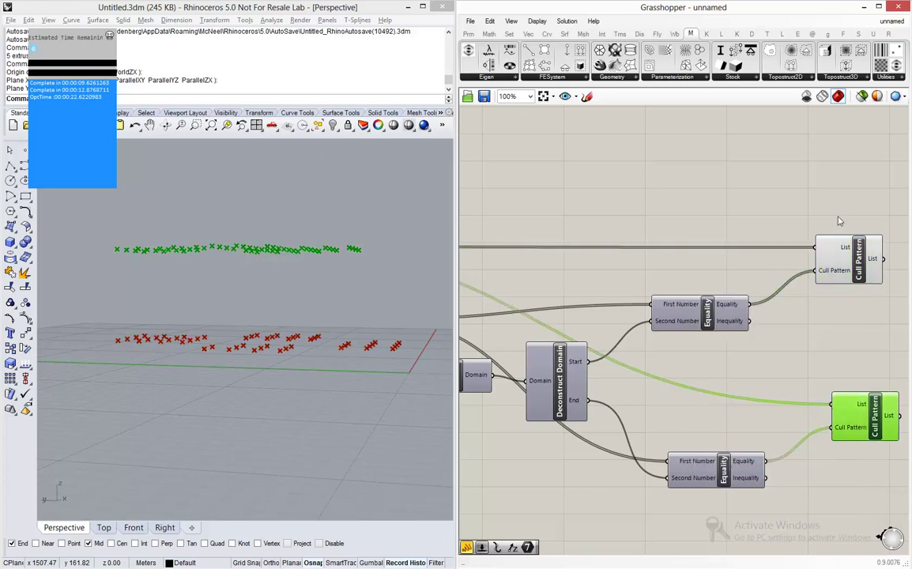
pyautogui.click(715, 196)
pyautogui.scroll(-3, 715, 196)
pyautogui.scroll(1, 793, 214)
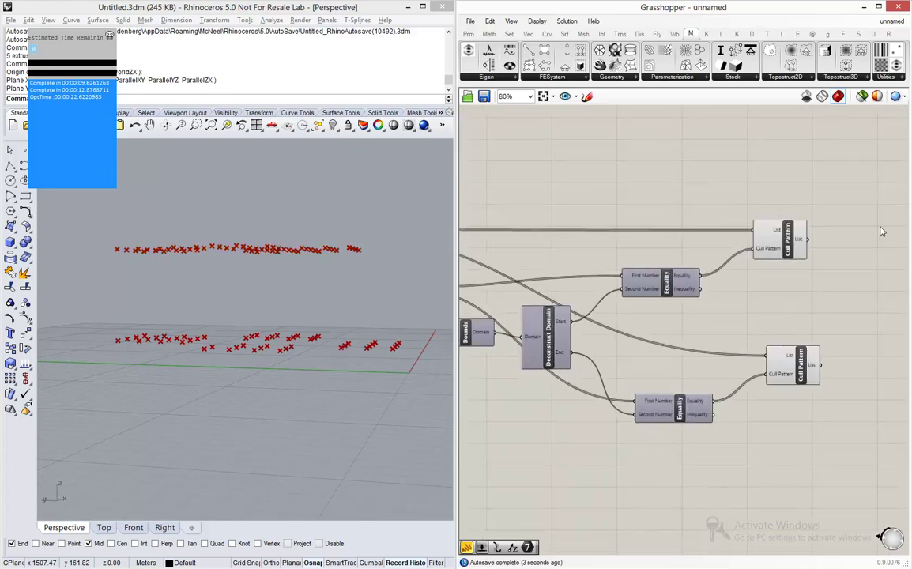
# Add Millipede's FE Point Supports component beyond the upper Cull Pattern.
pyautogui.scroll(1, 794, 208)
pyautogui.click(780, 236)
pyautogui.scroll(-4, 614, 259)
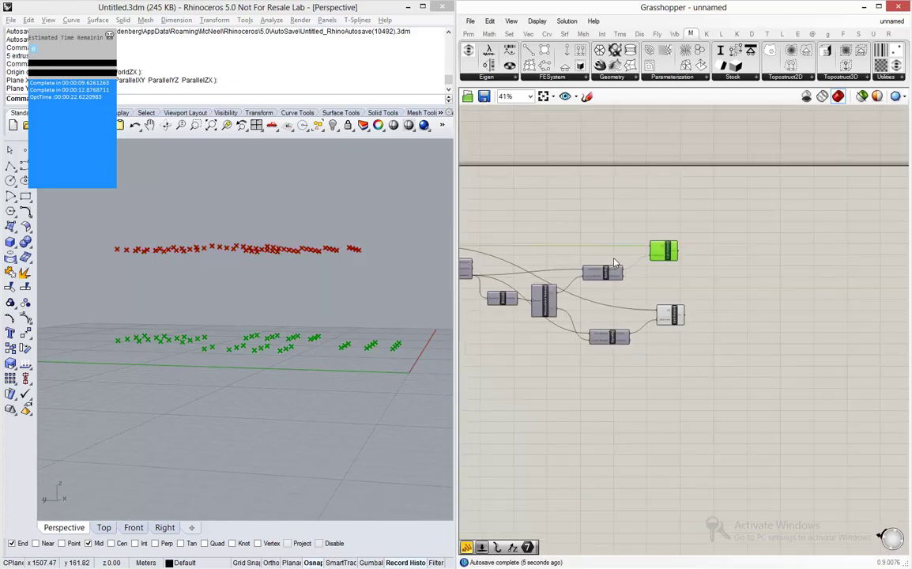
pyautogui.scroll(3, 853, 256)
pyautogui.moveTo(492, 247); pyautogui.dragTo(523, 226)
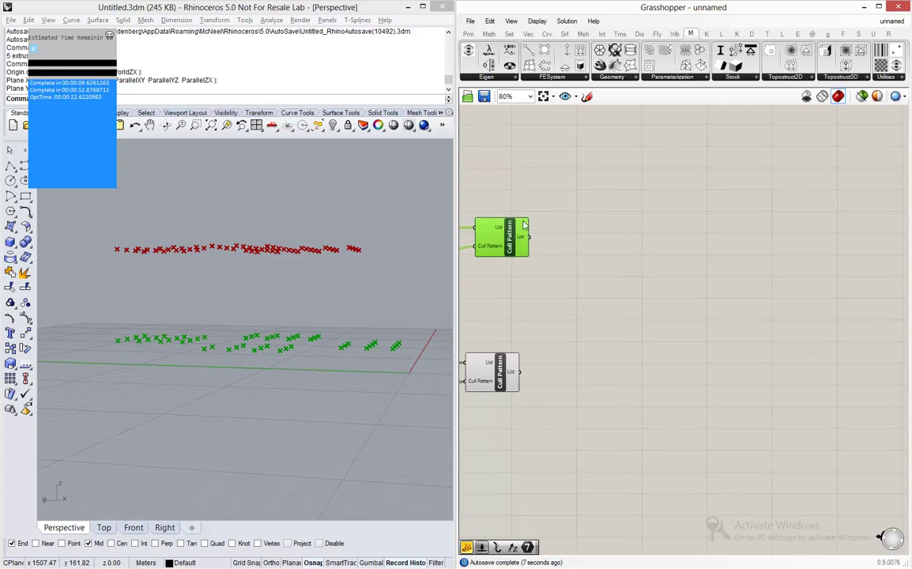
pyautogui.click(551, 78)
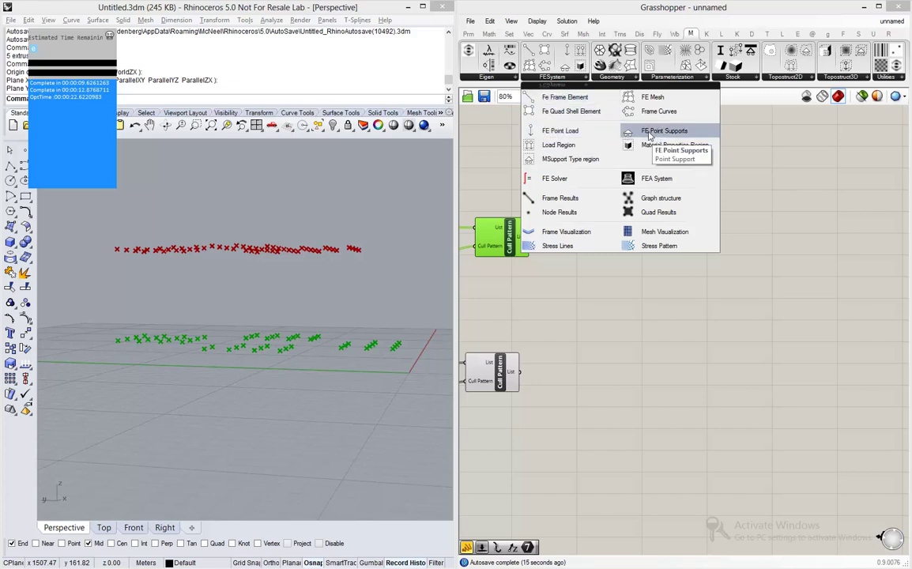
pyautogui.click(652, 133)
pyautogui.click(665, 230)
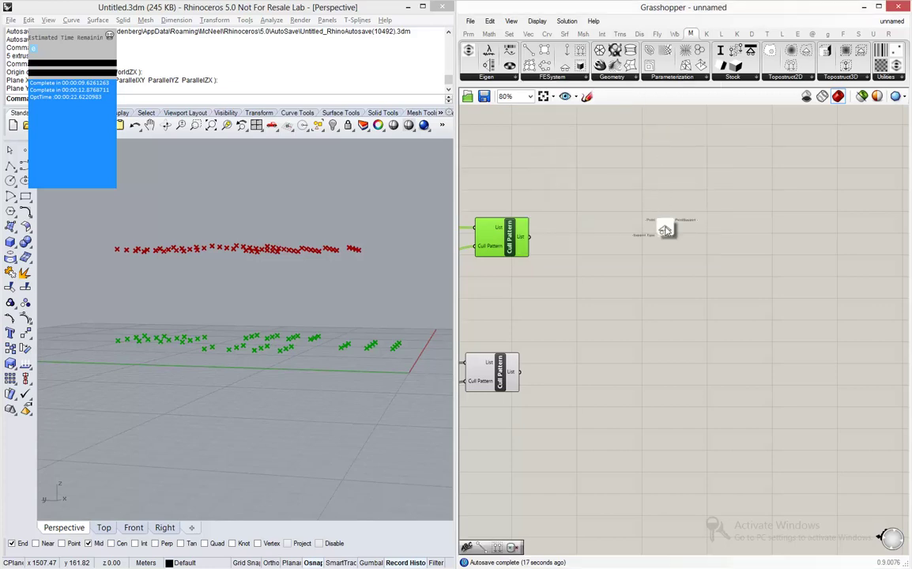
# Add a Scribble above the point support component with the text "FE Point Supports".
pyautogui.scroll(2, 662, 204)
pyautogui.doubleClick(660, 204)
pyautogui.write('scribb')
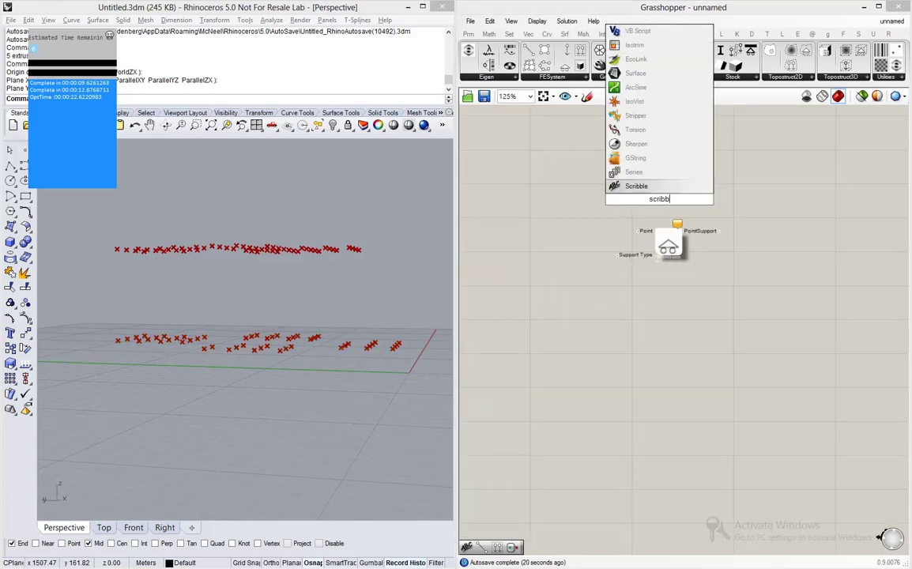
pyautogui.press('Return')
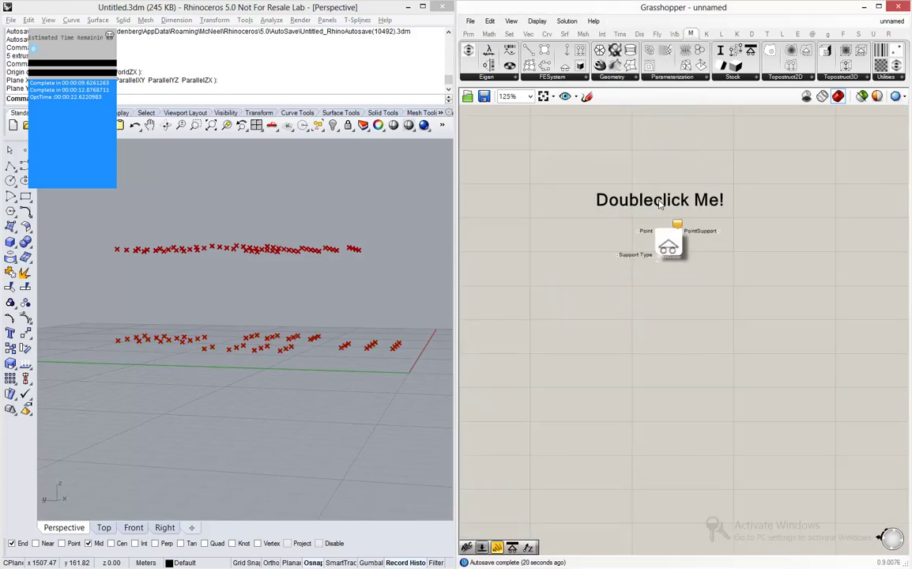
pyautogui.doubleClick(660, 202)
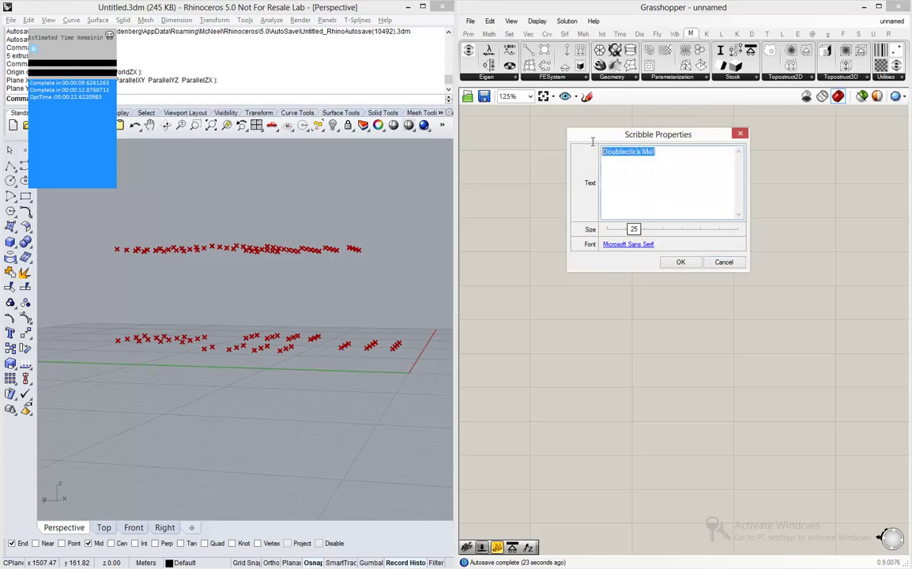
pyautogui.write('FE Point Su')
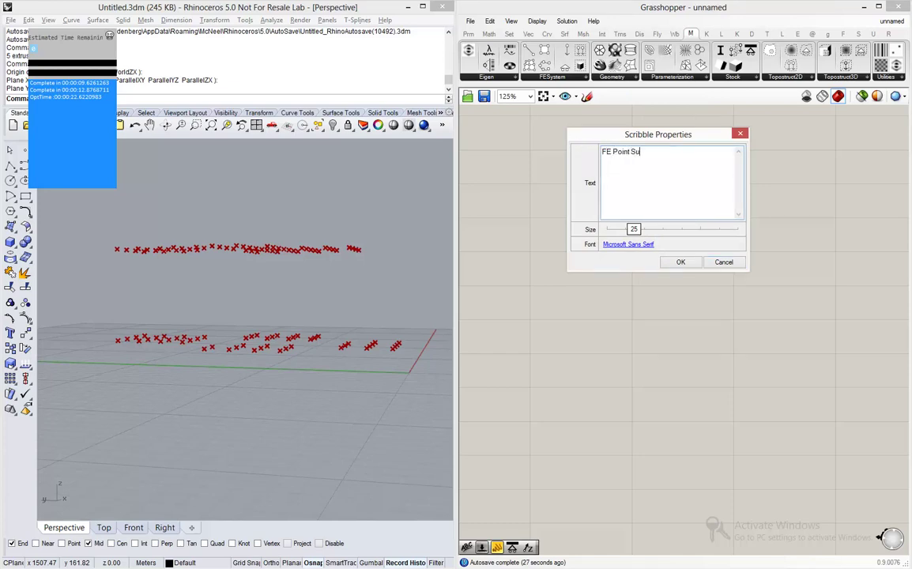
pyautogui.write('pports')
pyautogui.click(679, 261)
# Group the FE Point Supports label with its component.
pyautogui.moveTo(741, 147); pyautogui.dragTo(624, 267)
pyautogui.hotkey('ctrl', 'g')
pyautogui.click(714, 320)
pyautogui.scroll(-4, 775, 258)
pyautogui.scroll(4, 690, 254)
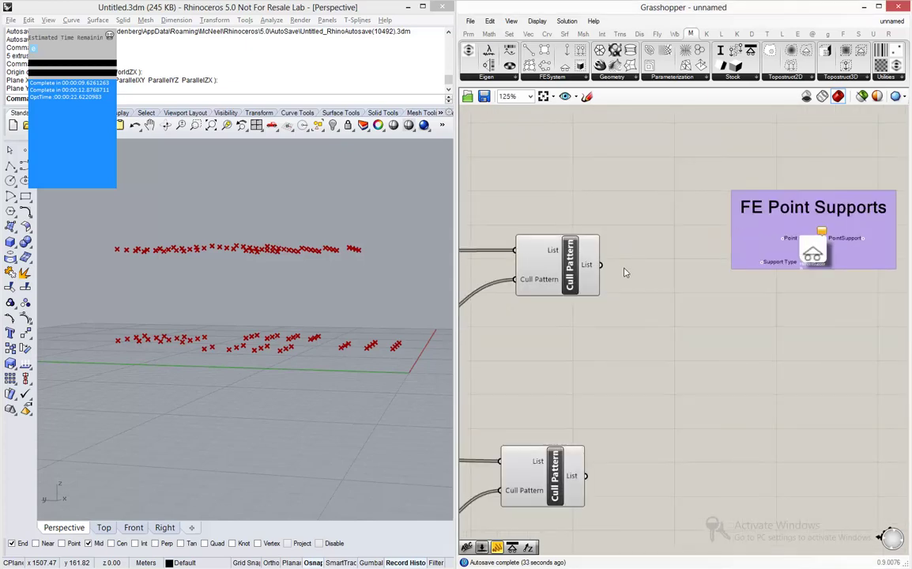
# Connect the upper Cull Pattern's List output to FE Point Supports' Point input, and add a Support Type component between them.
pyautogui.click(595, 268)
pyautogui.moveTo(600, 265); pyautogui.dragTo(802, 275)
pyautogui.doubleClick(706, 317)
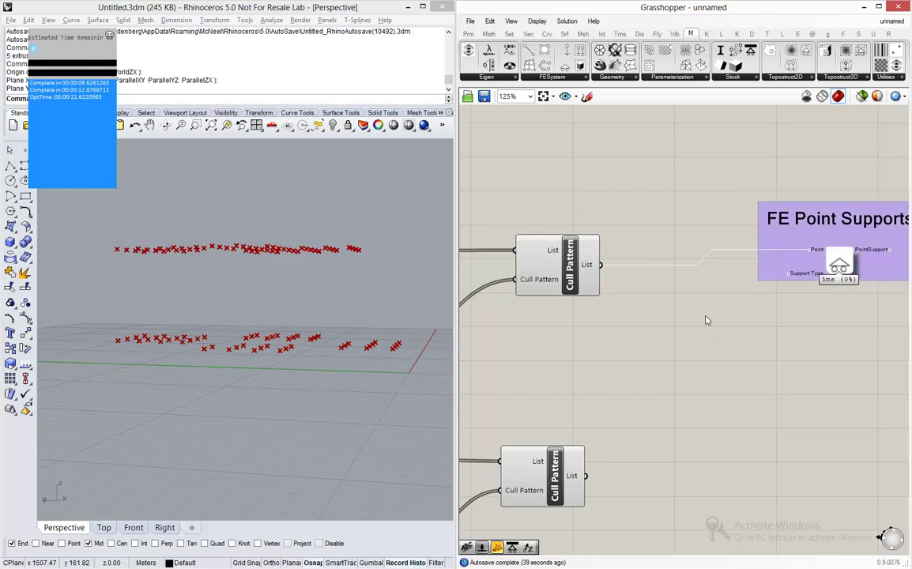
pyautogui.write('support')
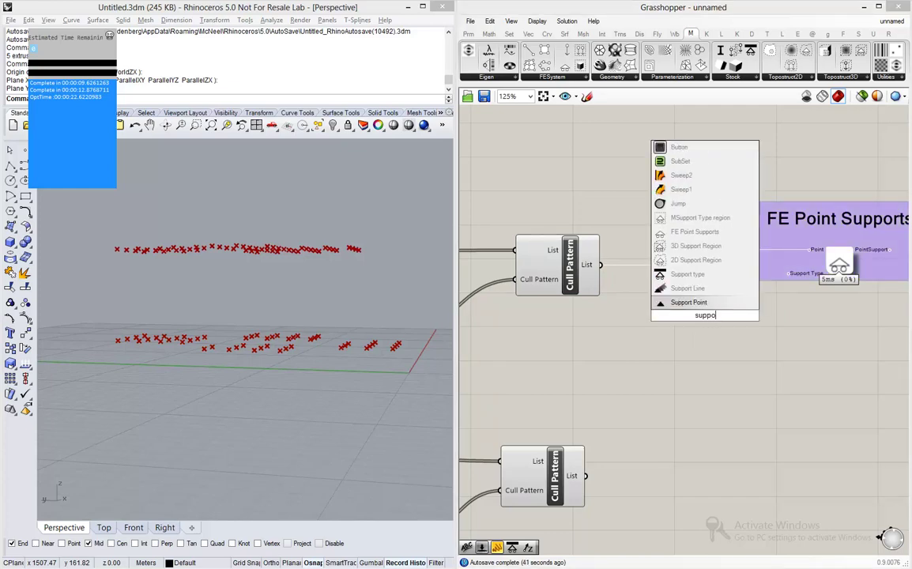
pyautogui.click(694, 274)
pyautogui.scroll(-2, 710, 292)
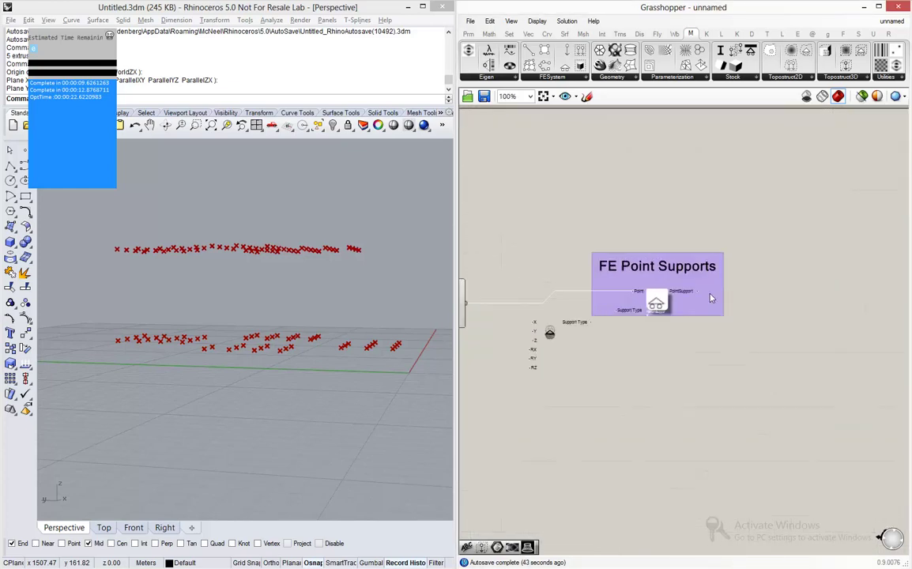
# Copy the FE Point Supports label above the Support Type component and change its text to "Support Type".
pyautogui.moveTo(709, 289)
pyautogui.mouseDown()
pyautogui.moveTo(756, 287)
pyautogui.moveTo(739, 274)
pyautogui.moveTo(590, 311)
pyautogui.mouseUp()
pyautogui.scroll(1, 753, 281)
pyautogui.click(749, 269)
pyautogui.doubleClick(553, 304)
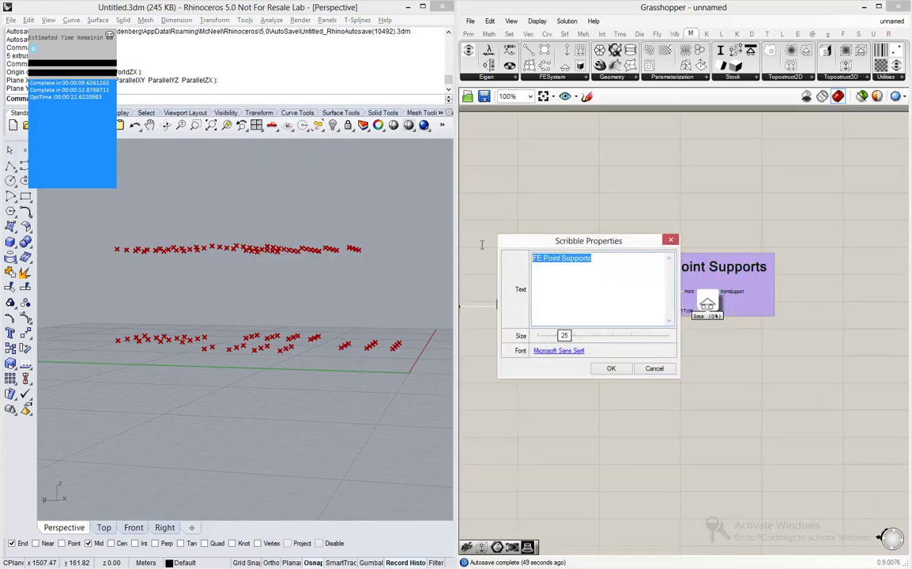
pyautogui.write('Support Type')
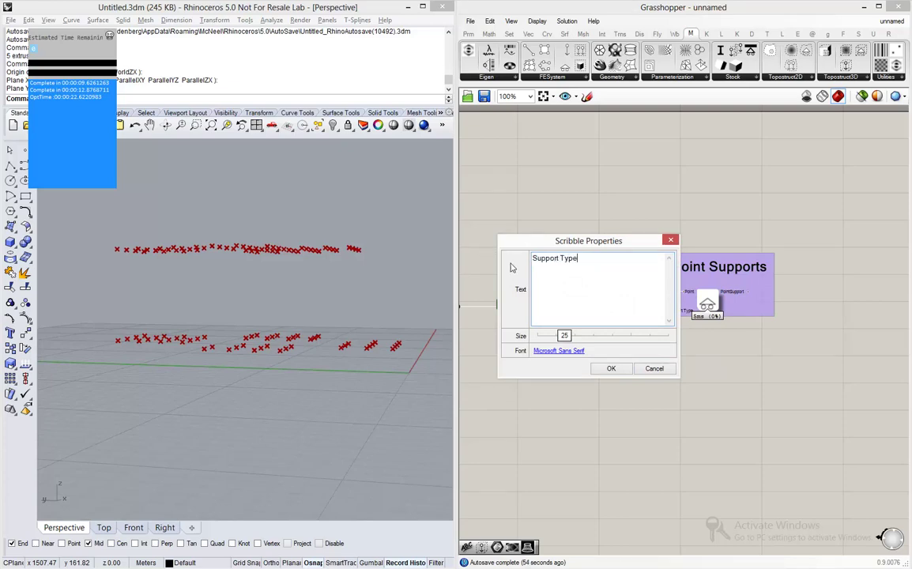
pyautogui.click(611, 368)
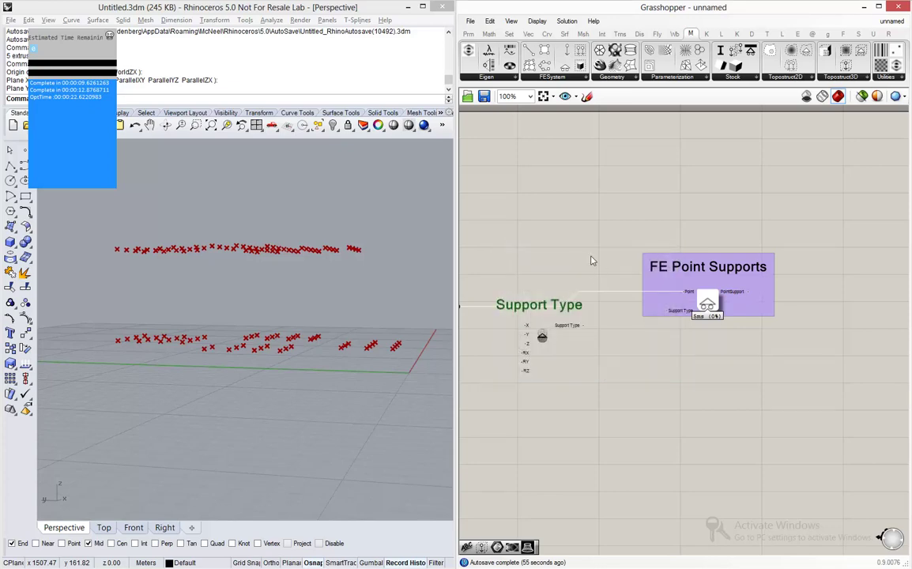
# Group the Support Type label with its component and connect its output to FE Point Supports' Support Type input.
pyautogui.moveTo(593, 257); pyautogui.dragTo(524, 380)
pyautogui.hotkey('ctrl', 'g')
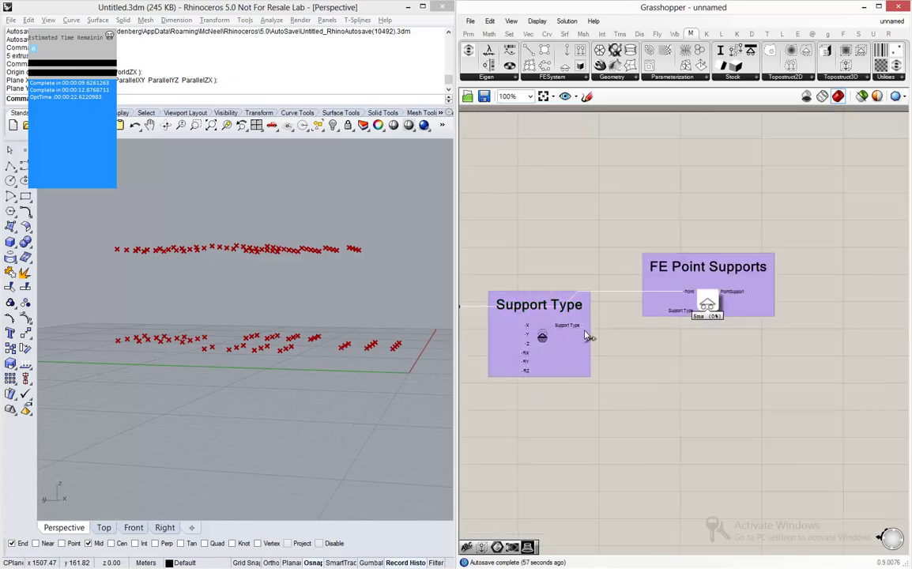
pyautogui.scroll(2, 583, 332)
pyautogui.moveTo(583, 324); pyautogui.dragTo(713, 301)
pyautogui.scroll(-2, 559, 315)
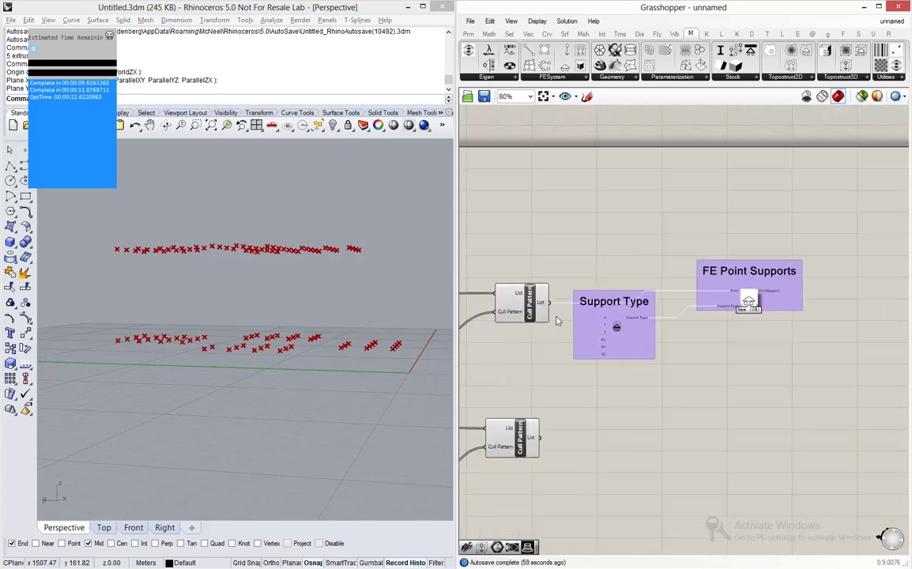
# Move the Support Type group slightly closer to FE Point Supports and check the inputs and wiring of both components.
pyautogui.scroll(2, 617, 325)
pyautogui.scroll(2, 617, 325)
pyautogui.moveTo(677, 347); pyautogui.dragTo(710, 347)
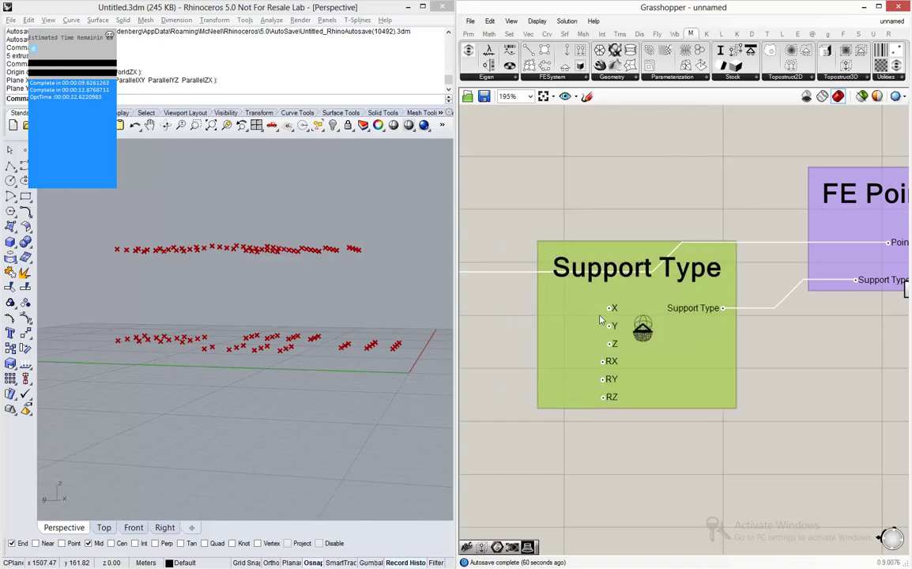
pyautogui.scroll(-5, 599, 314)
pyautogui.scroll(4, 598, 314)
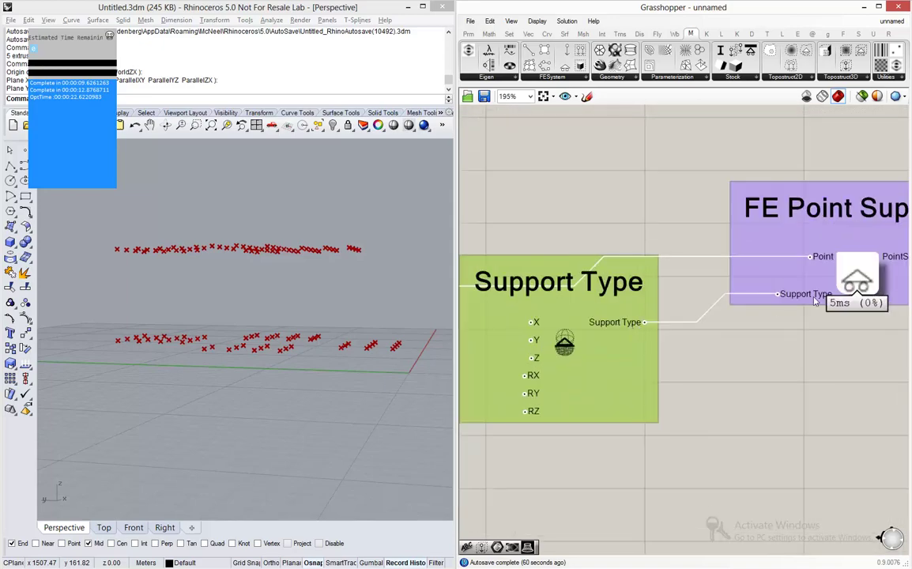
pyautogui.scroll(-4, 646, 288)
pyautogui.scroll(3, 818, 248)
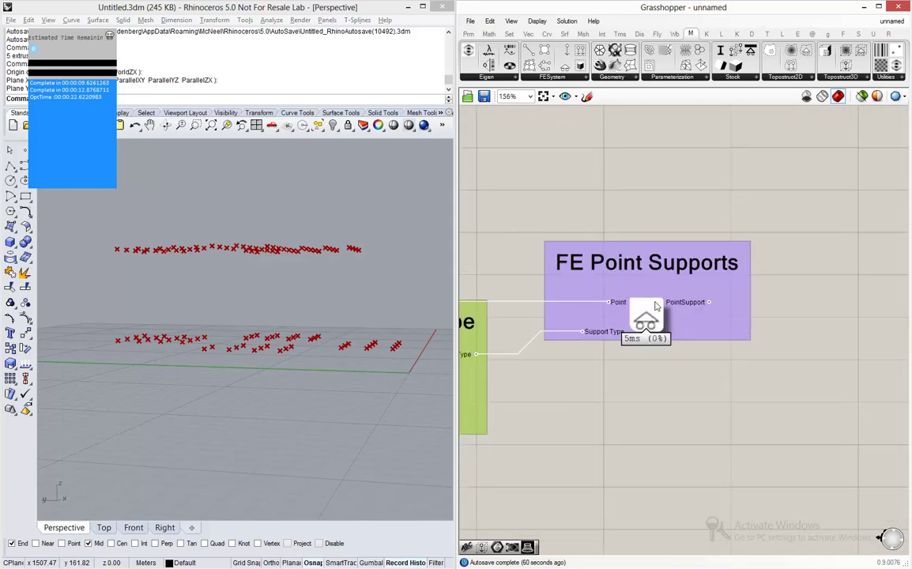
# Group the upper Cull Pattern, Support Type and FE Point Supports together and move this group slightly up.
pyautogui.scroll(-4, 655, 306)
pyautogui.moveTo(837, 179); pyautogui.dragTo(550, 330)
pyautogui.hotkey('ctrl', 'g')
pyautogui.moveTo(599, 282); pyautogui.dragTo(603, 260)
pyautogui.click(624, 194)
pyautogui.scroll(-2, 626, 271)
pyautogui.scroll(4, 596, 326)
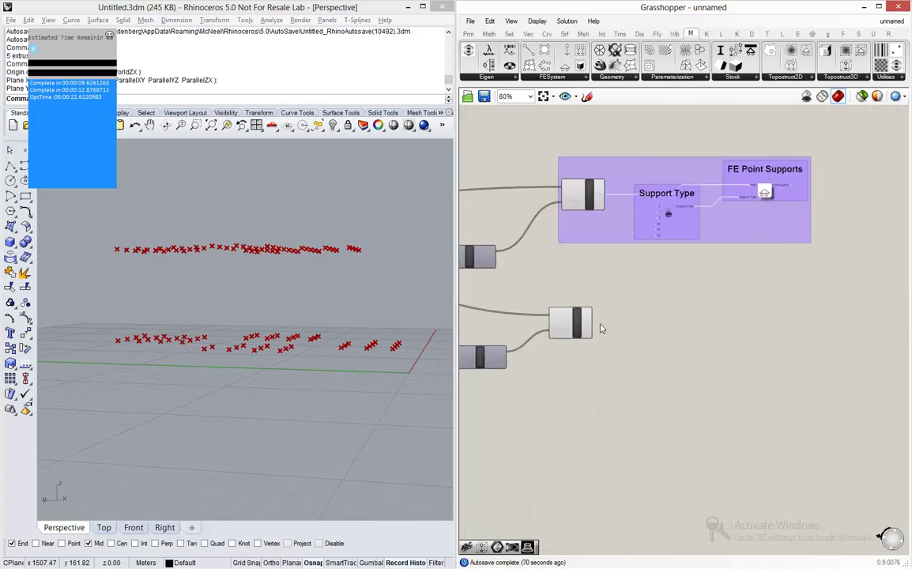
# Add Millipede's FE Point Load component beyond the lower Cull Pattern.
pyautogui.click(560, 332)
pyautogui.click(729, 330)
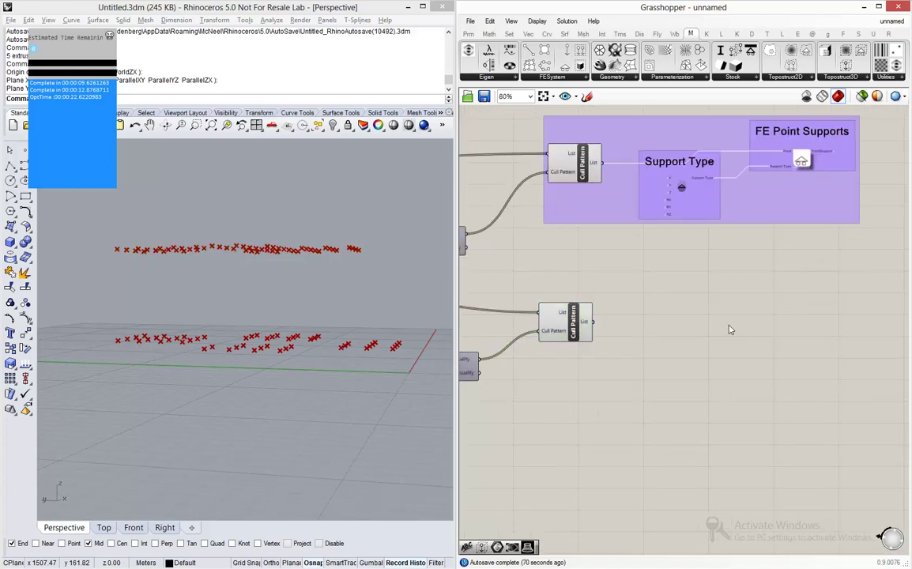
pyautogui.doubleClick(784, 335)
pyautogui.click(515, 76)
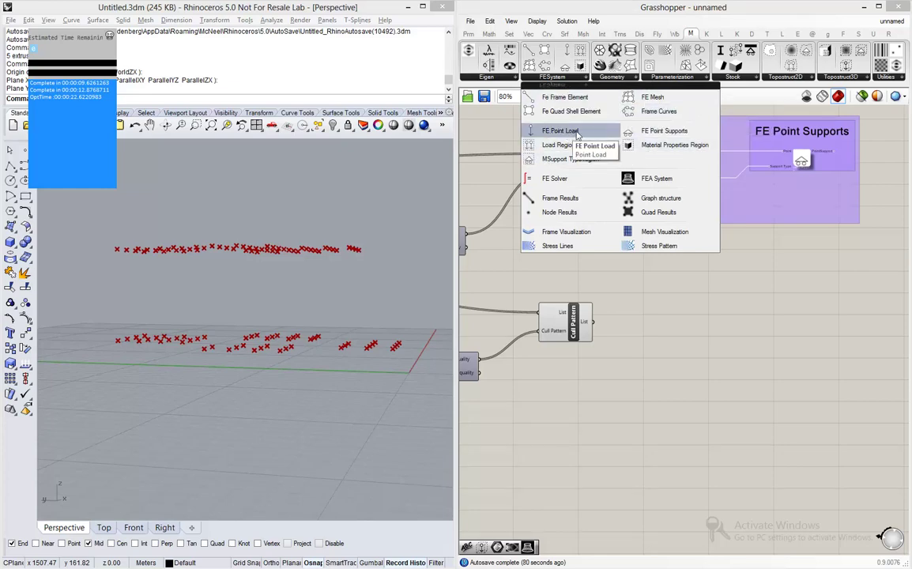
pyautogui.click(577, 132)
pyautogui.click(781, 338)
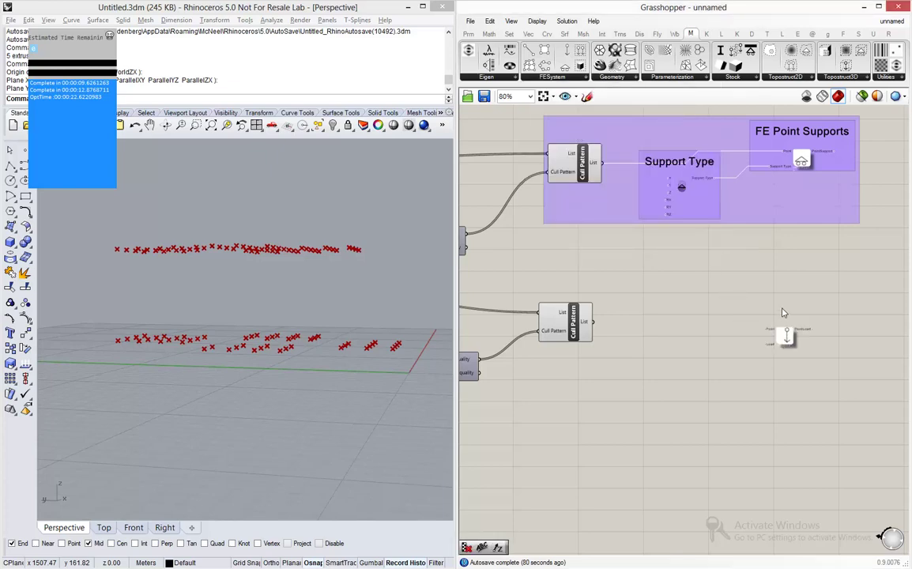
# Label the point load component with a Scribble reading FE Point Load and group the label with it.
pyautogui.scroll(3, 779, 319)
pyautogui.doubleClick(778, 317)
pyautogui.write('scrib')
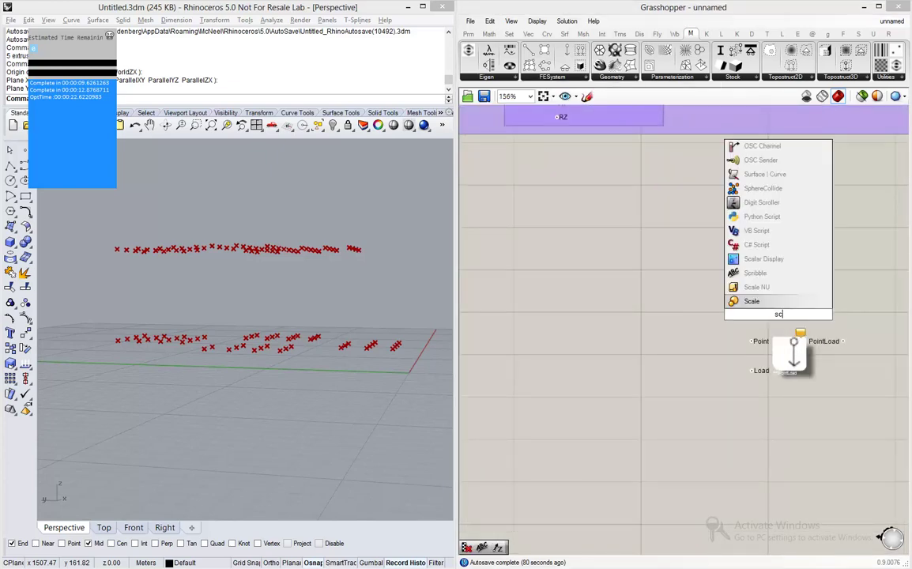
pyautogui.press('Return')
pyautogui.doubleClick(778, 317)
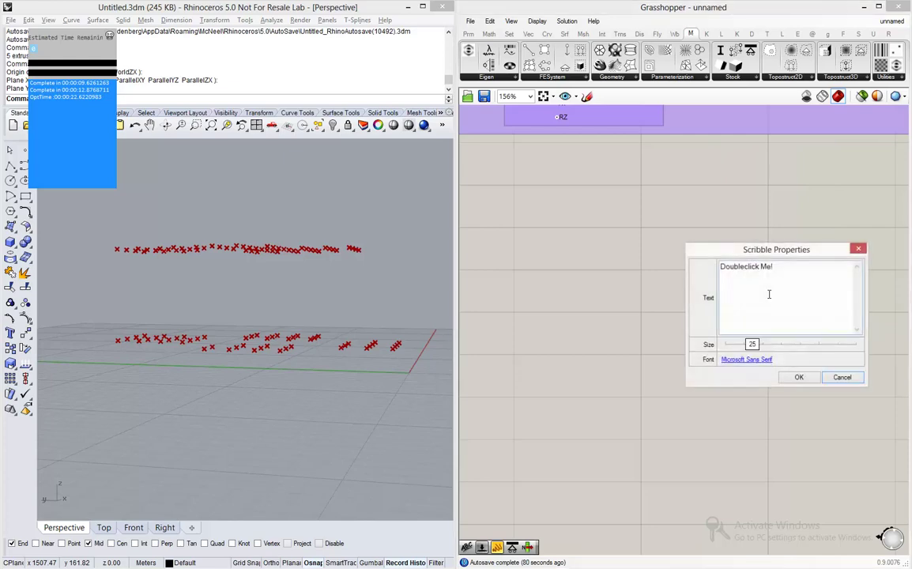
pyautogui.write('FE Point Load')
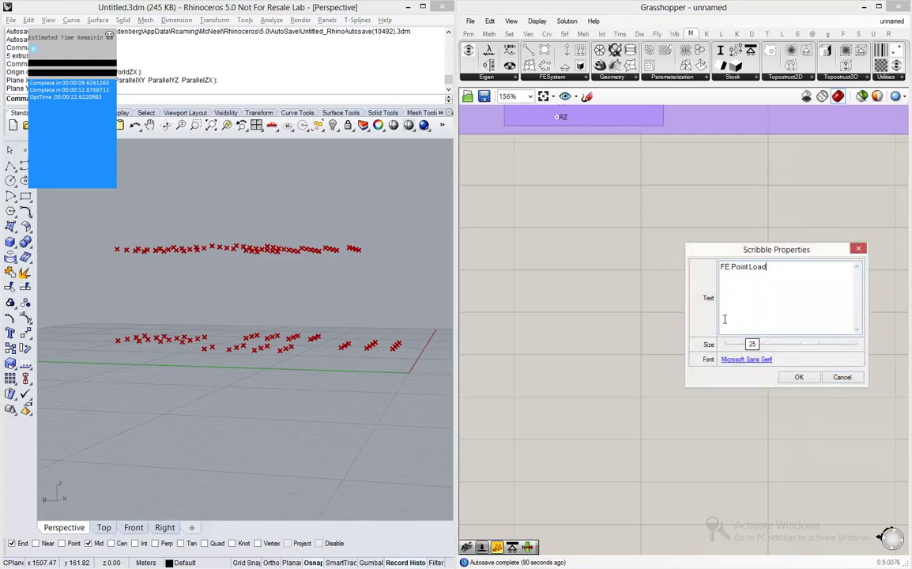
pyautogui.click(814, 379)
pyautogui.moveTo(869, 228); pyautogui.dragTo(740, 391)
pyautogui.hotkey('ctrl', 'g')
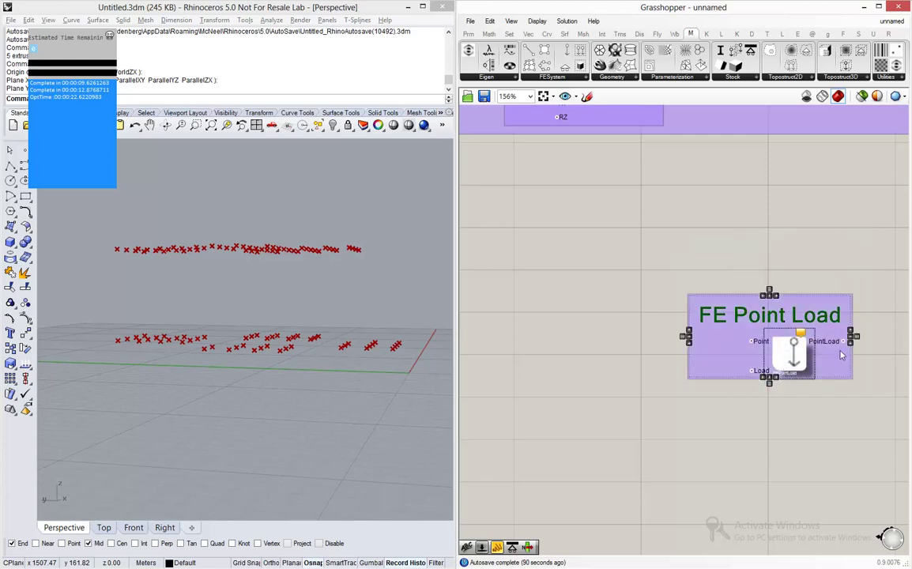
# Connect the lower Cull Pattern's List output to FE Point Load's Point input.
pyautogui.scroll(-3, 853, 346)
pyautogui.scroll(3, 763, 362)
pyautogui.click(607, 319)
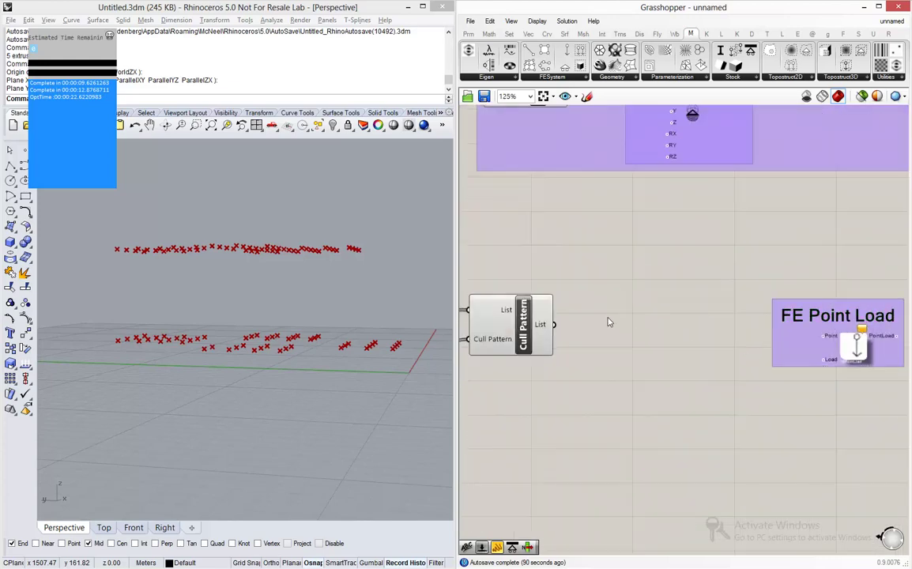
pyautogui.click(538, 326)
pyautogui.moveTo(554, 324); pyautogui.dragTo(814, 338)
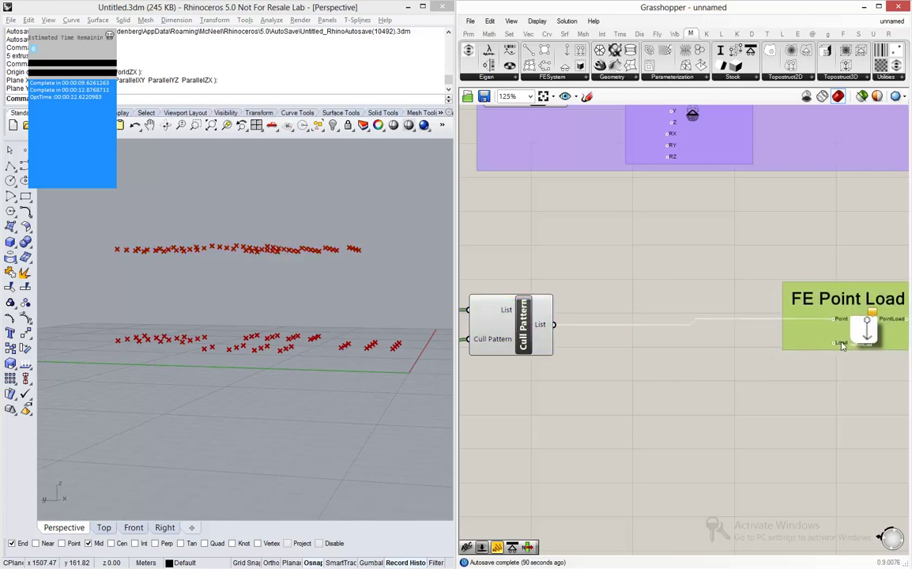
# Add a Unit Z component below the point wire and connect its Unit vector output to FE Point Load's Load input.
pyautogui.doubleClick(750, 376)
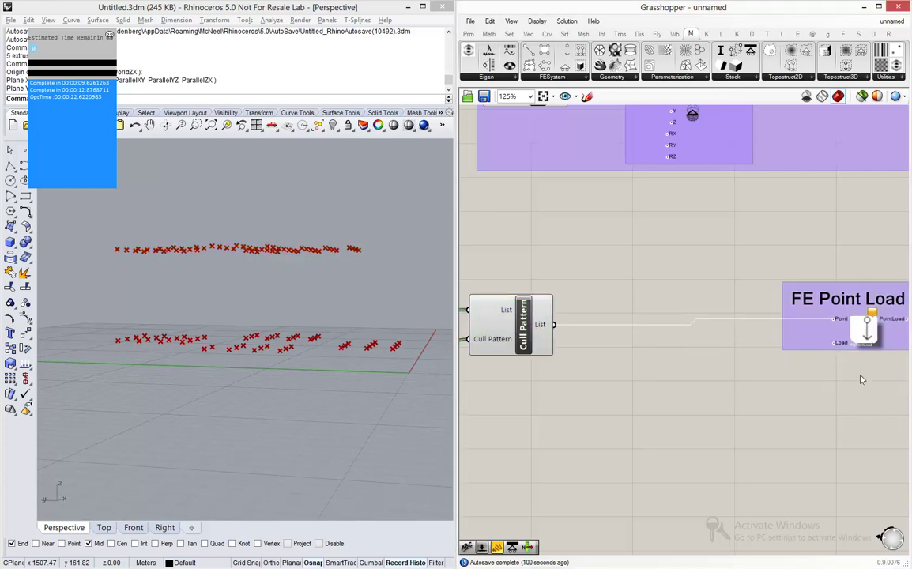
pyautogui.moveTo(843, 348)
pyautogui.doubleClick(760, 361)
pyautogui.write('z')
pyautogui.press('Return')
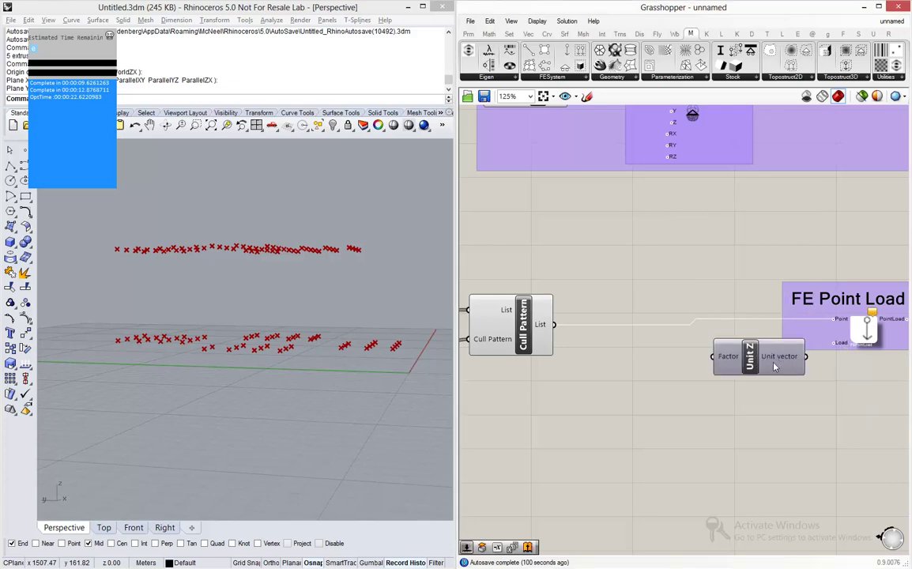
pyautogui.moveTo(776, 365); pyautogui.dragTo(837, 344)
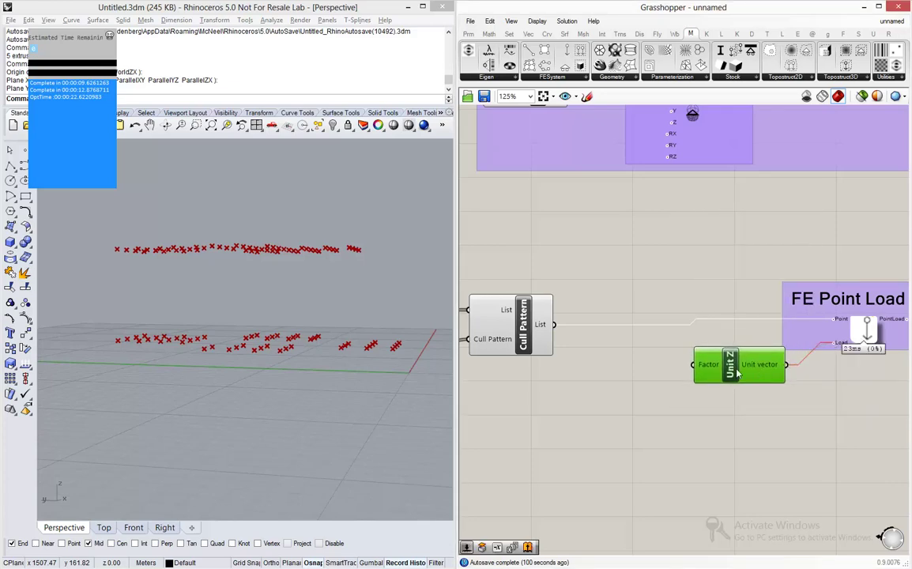
pyautogui.moveTo(735, 374); pyautogui.dragTo(749, 390)
# Add a Negative component before Unit Z and connect its Result to Unit Z's Factor input.
pyautogui.doubleClick(637, 411)
pyautogui.write('nega')
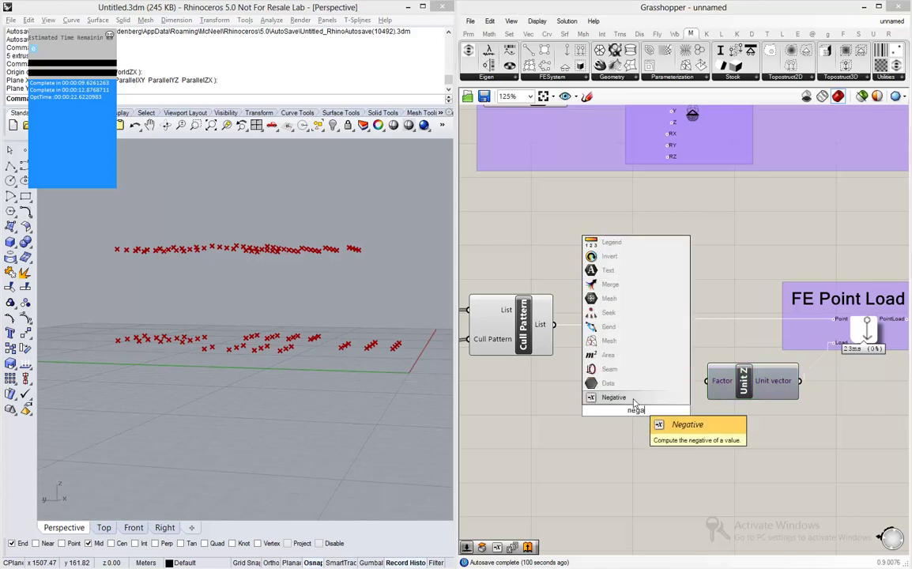
pyautogui.click(632, 398)
pyautogui.moveTo(666, 403); pyautogui.dragTo(706, 381)
# Move FE Point Load, Unit Z and Negative together farther away from the lower Cull Pattern.
pyautogui.scroll(-2, 609, 388)
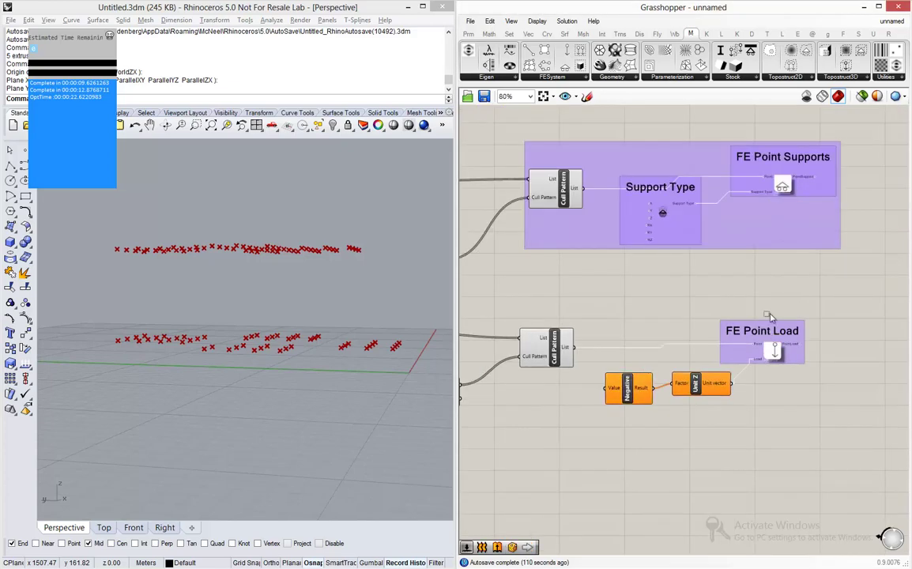
pyautogui.moveTo(799, 295); pyautogui.dragTo(623, 408)
pyautogui.moveTo(778, 353); pyautogui.dragTo(863, 354)
# Add a number slider set to 0.14, connect it to Negative's Value input and place it close beside Negative.
pyautogui.click(628, 402)
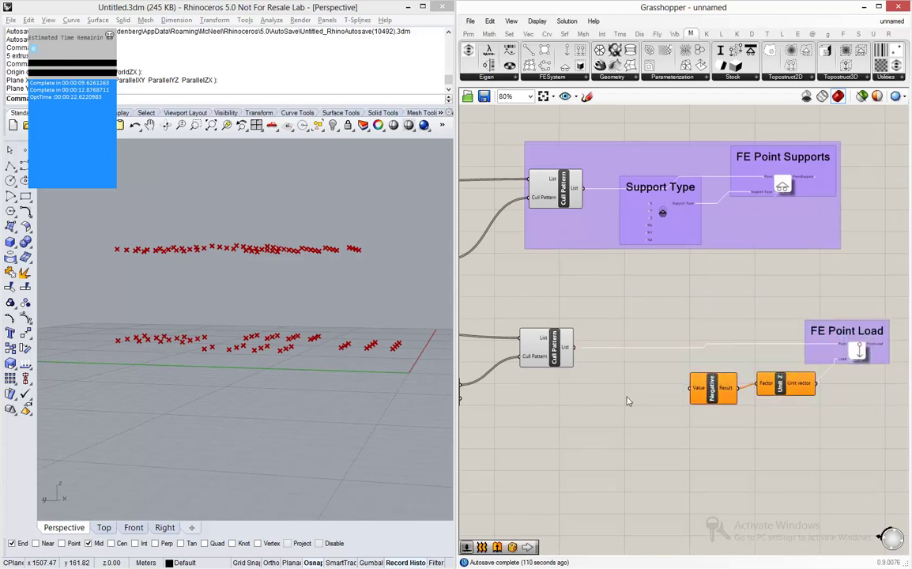
pyautogui.doubleClick(628, 391)
pyautogui.write('0.1')
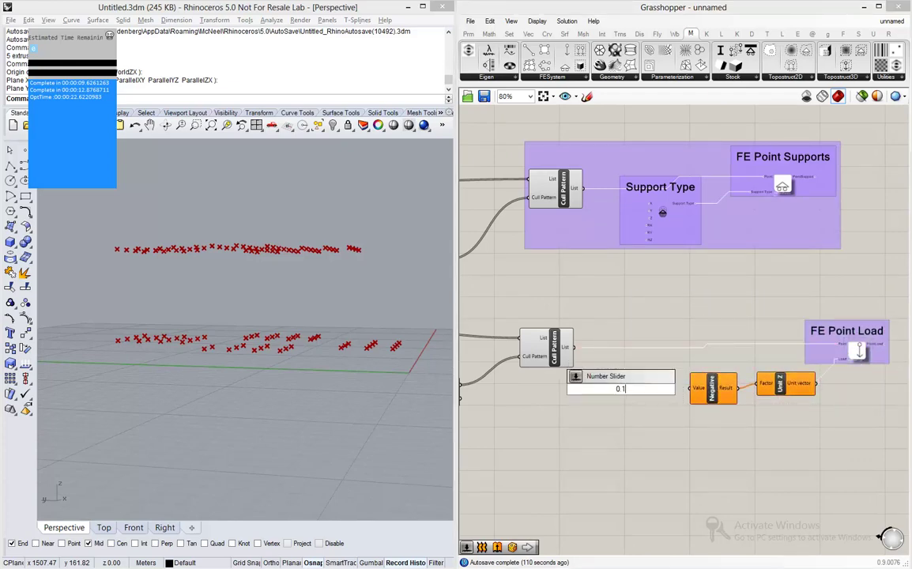
pyautogui.write('5')
pyautogui.press('Return')
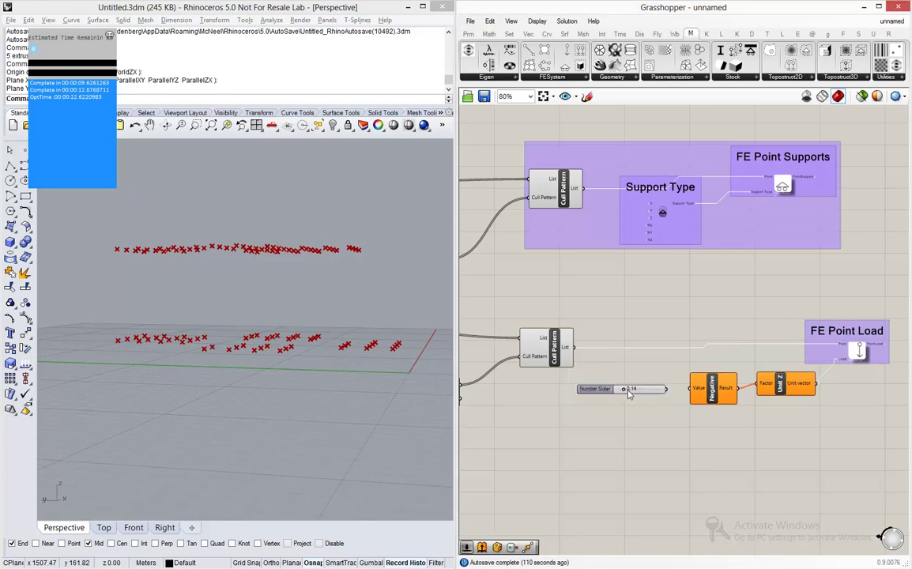
pyautogui.scroll(3, 674, 396)
pyautogui.moveTo(649, 382); pyautogui.dragTo(696, 382)
pyautogui.moveTo(513, 383)
pyautogui.mouseDown()
pyautogui.moveTo(547, 384)
pyautogui.moveTo(531, 385)
pyautogui.mouseUp()
# Group the number slider, Negative and Unit Z components together.
pyautogui.click(626, 371)
pyautogui.scroll(-3, 610, 391)
pyautogui.scroll(3, 794, 396)
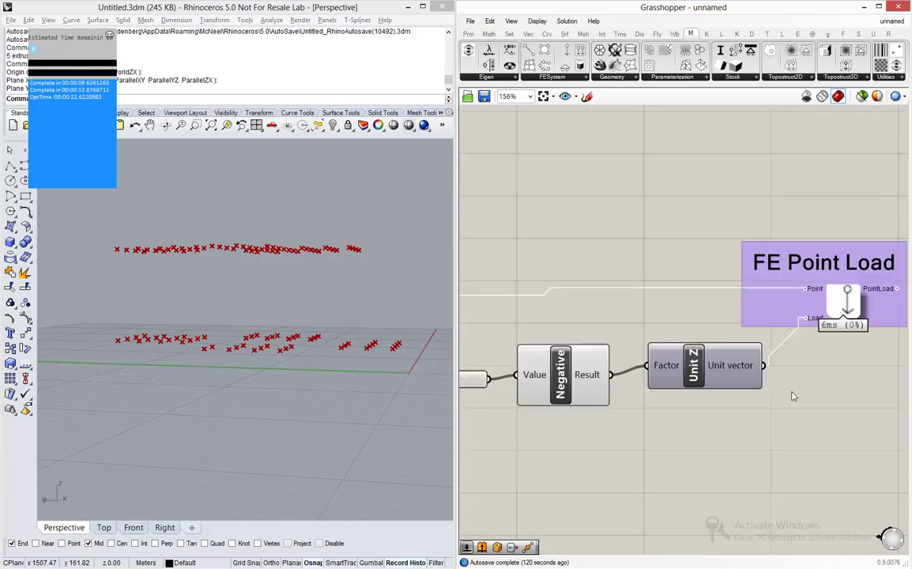
pyautogui.scroll(-2, 793, 397)
pyautogui.moveTo(729, 421); pyautogui.dragTo(554, 365)
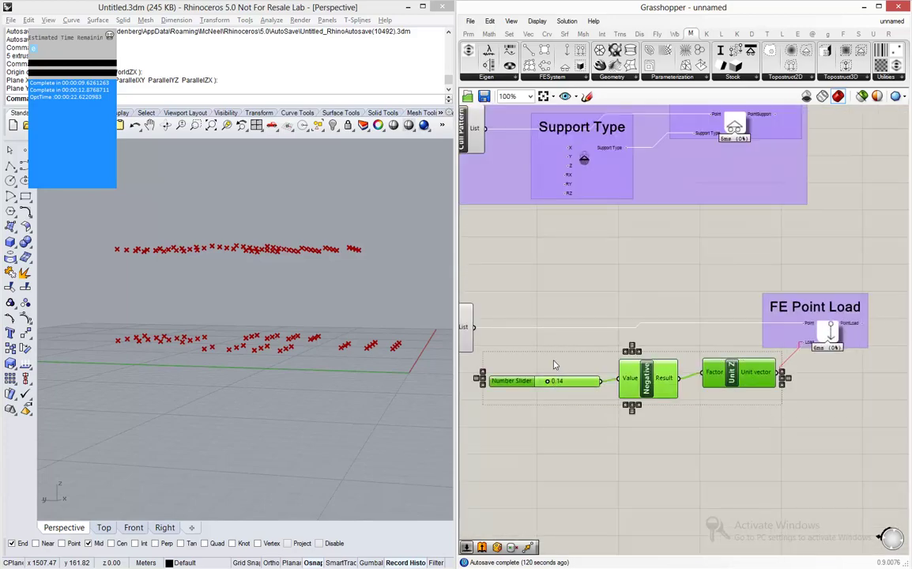
pyautogui.click(673, 291)
# Group the lower Cull Pattern, the load vector group and the FE Point Load group together.
pyautogui.scroll(-3, 898, 289)
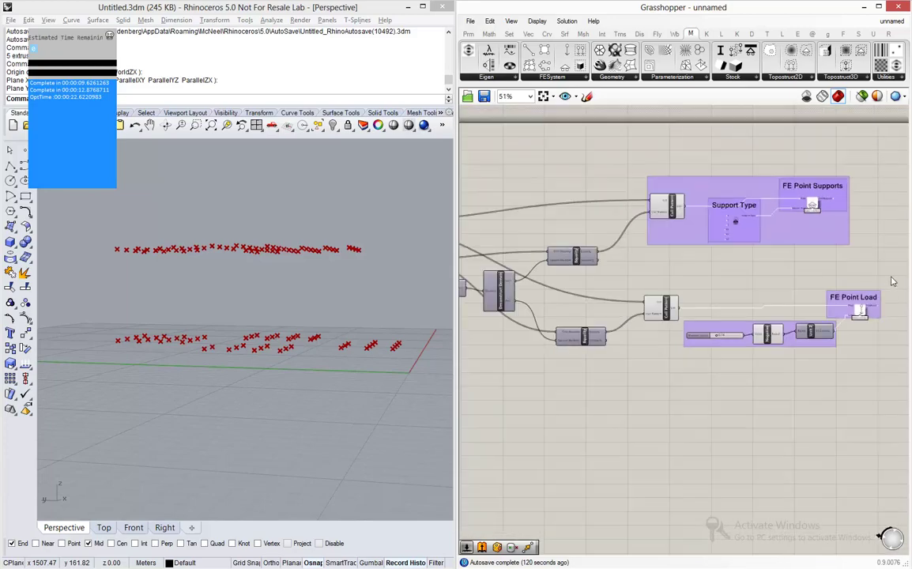
pyautogui.moveTo(804, 246); pyautogui.dragTo(637, 359)
pyautogui.hotkey('ctrl', 'g')
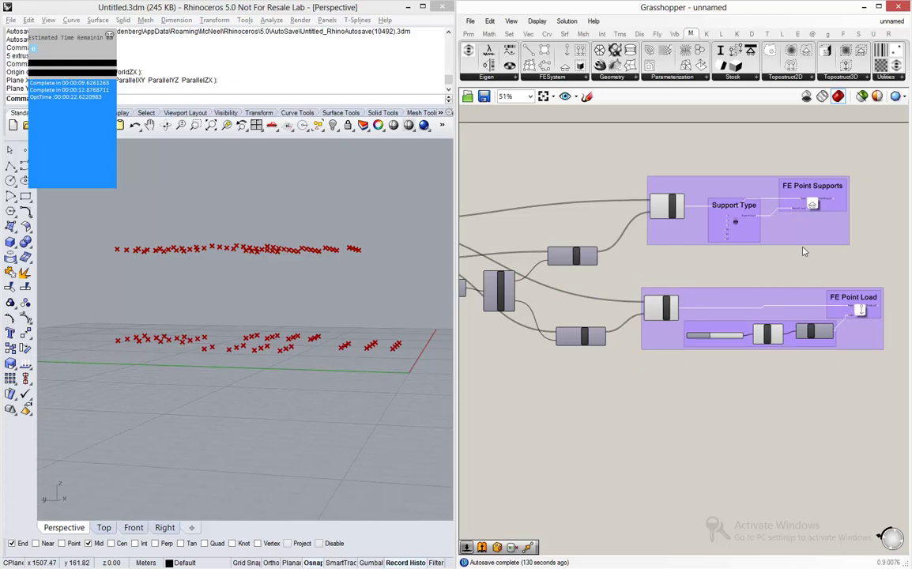
# Move the uppermost duplicate-removal component slightly up and add Millipede's Frame Curves component beyond it.
pyautogui.scroll(-2, 804, 252)
pyautogui.moveTo(499, 188); pyautogui.dragTo(503, 168)
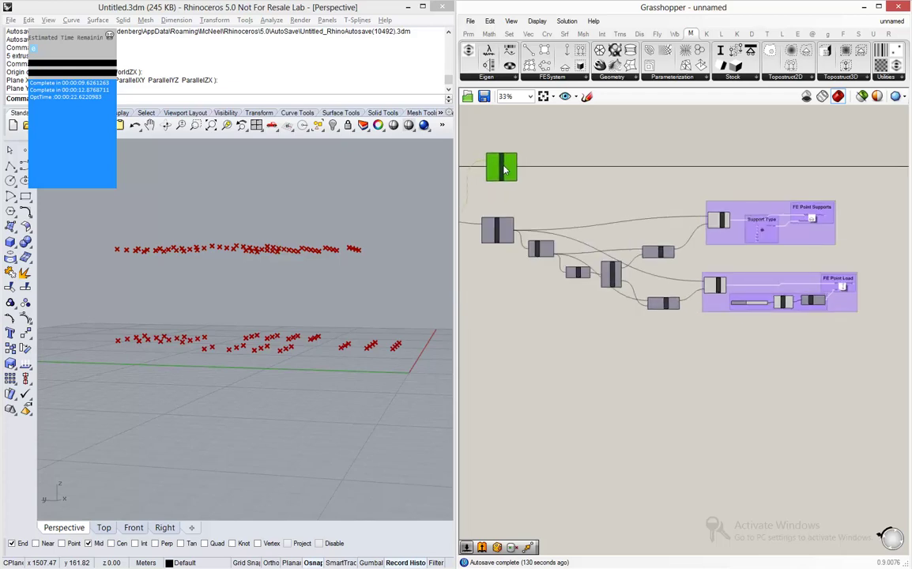
pyautogui.click(575, 174)
pyautogui.click(553, 77)
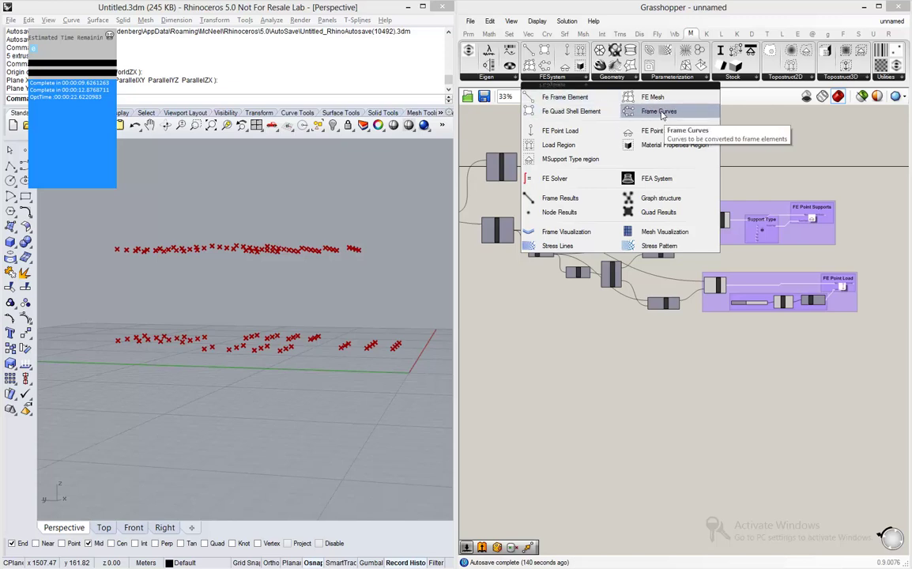
pyautogui.moveTo(663, 116); pyautogui.dragTo(637, 159)
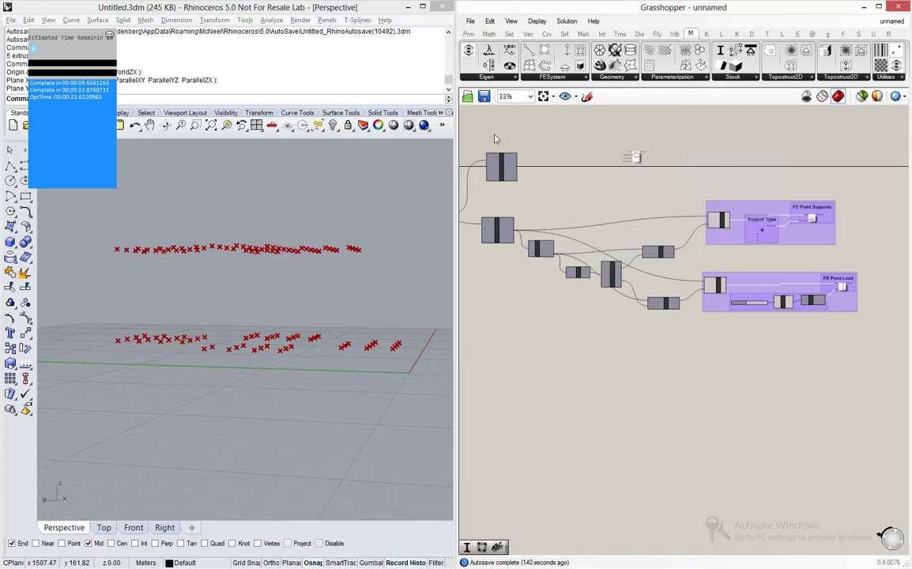
# Turn on the preview of the upper duplicate-removal component and connect its unique output to Frame Curves' Curves input.
pyautogui.scroll(2, 536, 150)
pyautogui.scroll(2, 483, 166)
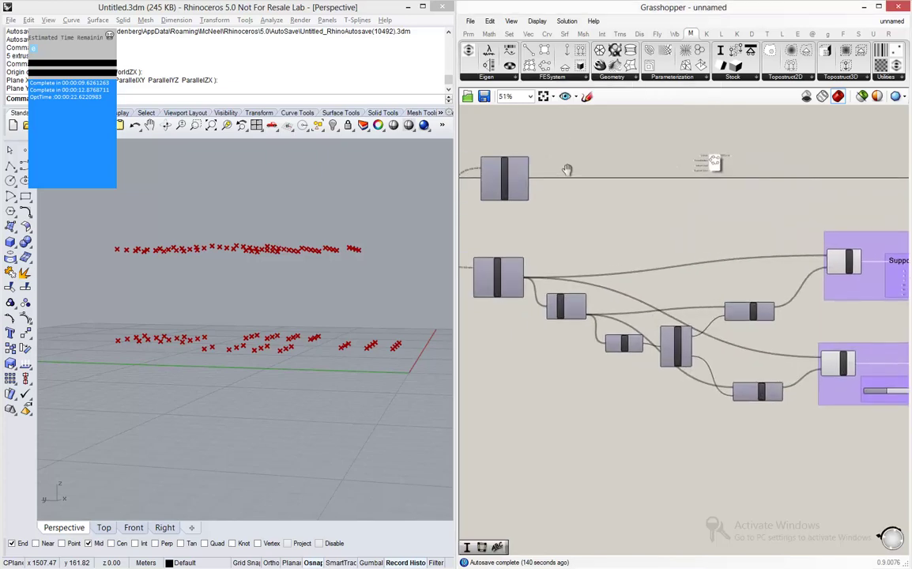
pyautogui.click(522, 223)
pyautogui.middleClick(521, 220)
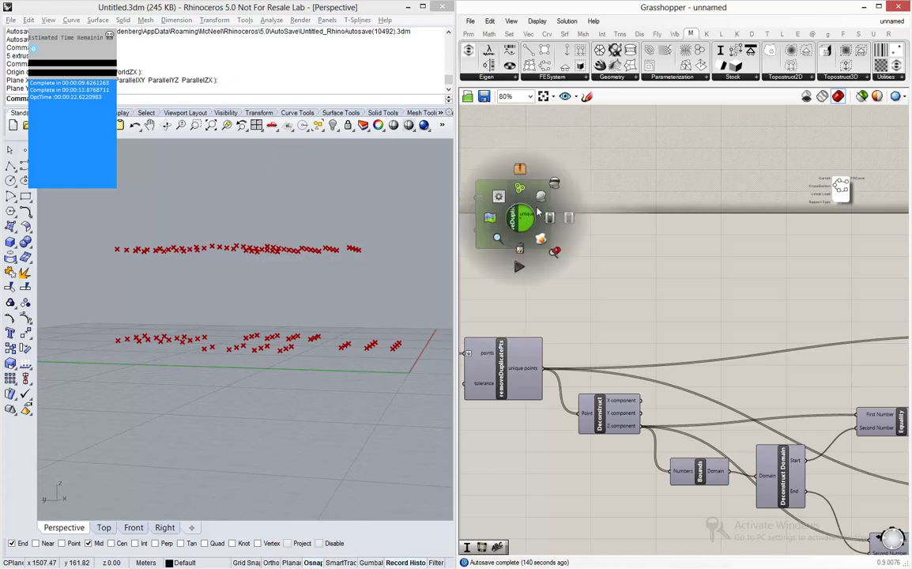
pyautogui.click(536, 209)
pyautogui.moveTo(527, 222); pyautogui.dragTo(874, 184)
pyautogui.scroll(1, 599, 185)
pyautogui.moveTo(853, 235); pyautogui.dragTo(795, 244, button='right')
pyautogui.scroll(1, 836, 198)
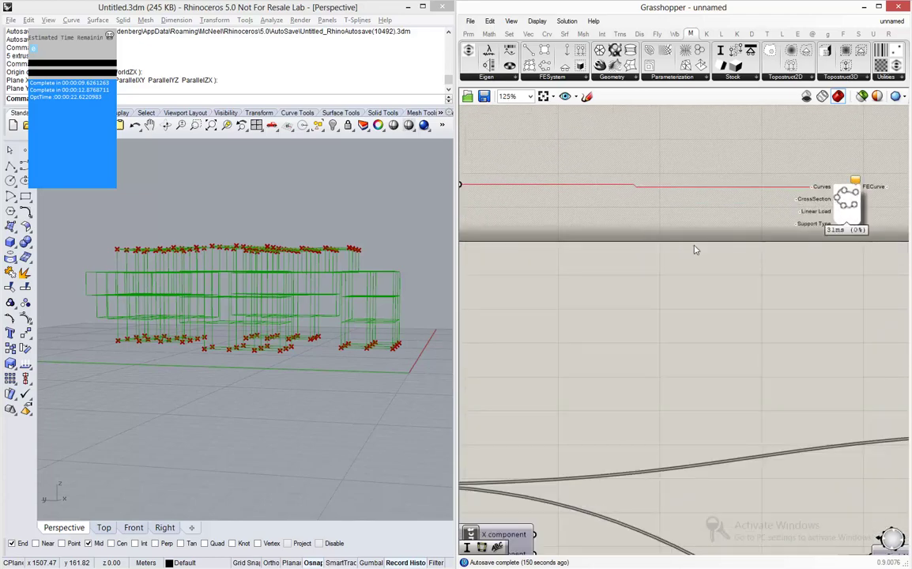
# Add a Scribble label reading Frame Curves above the Frame Curves component.
pyautogui.scroll(-3, 664, 212)
pyautogui.scroll(3, 822, 146)
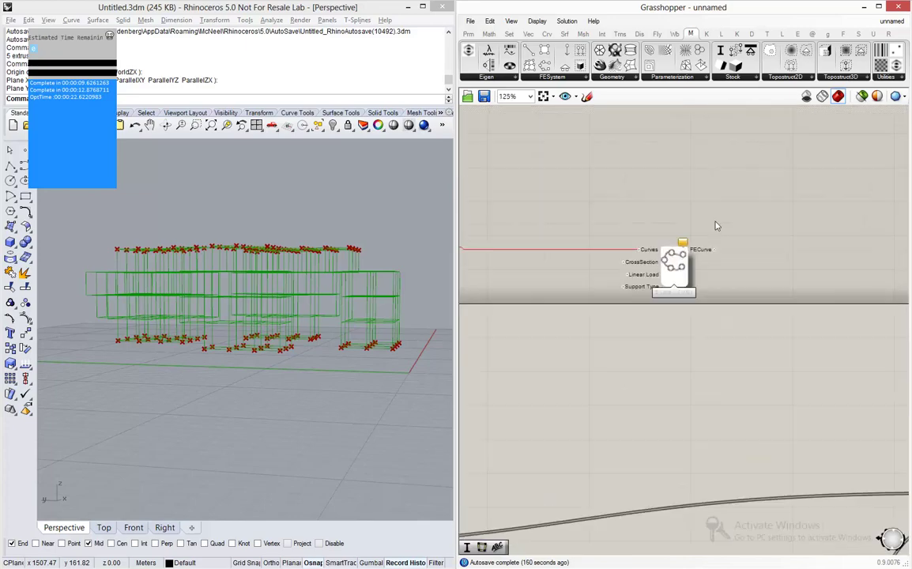
pyautogui.doubleClick(649, 190)
pyautogui.write('scre')
pyautogui.press('BackSpace')
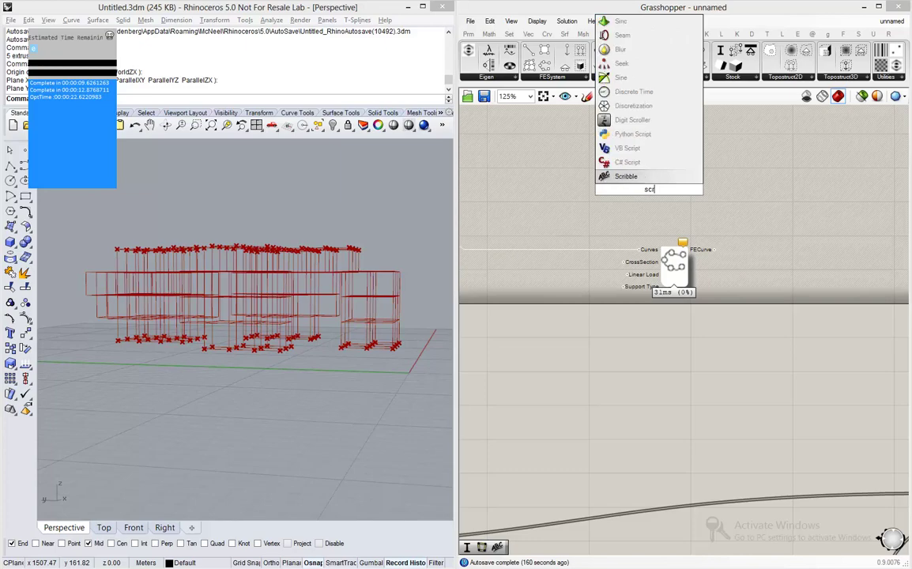
pyautogui.press('Return')
pyautogui.doubleClick(652, 192)
pyautogui.moveTo(656, 185); pyautogui.dragTo(589, 130)
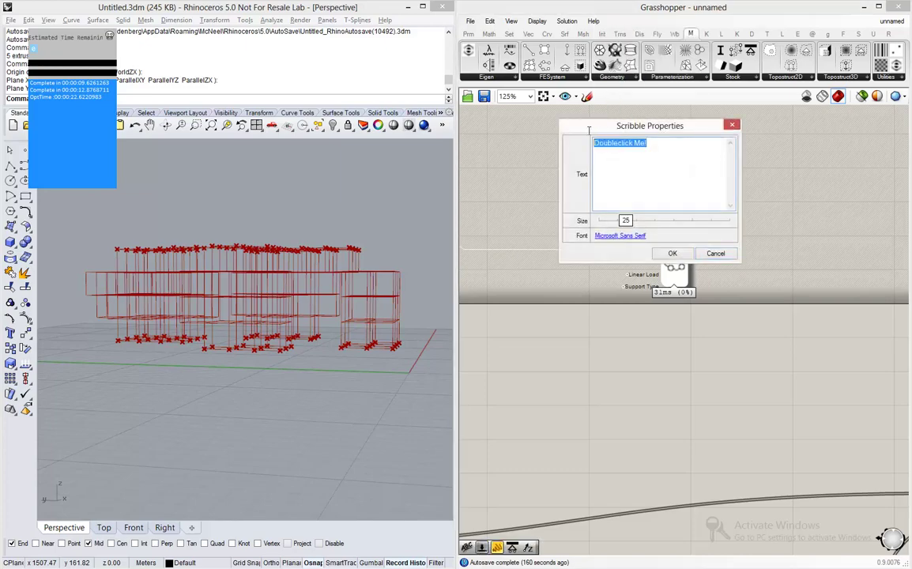
pyautogui.write('Frame Curves')
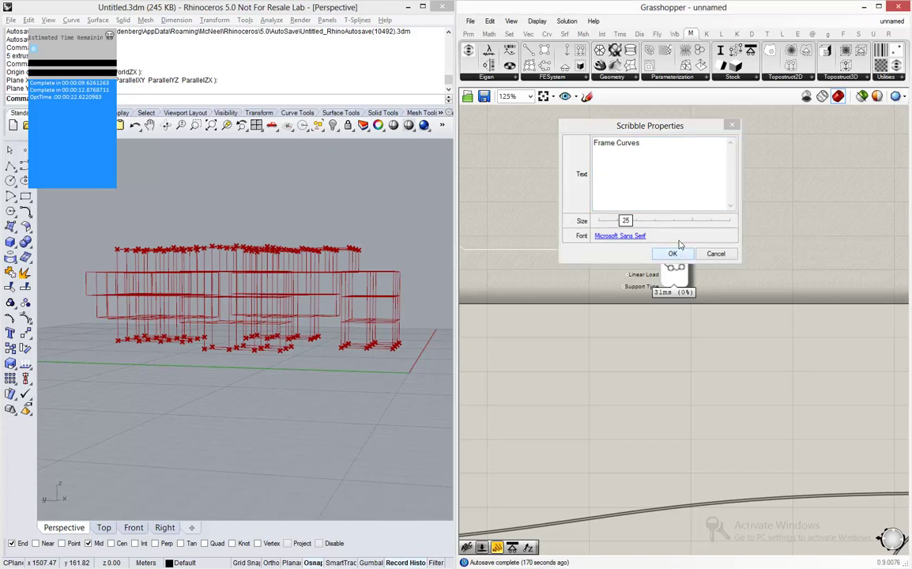
pyautogui.click(672, 253)
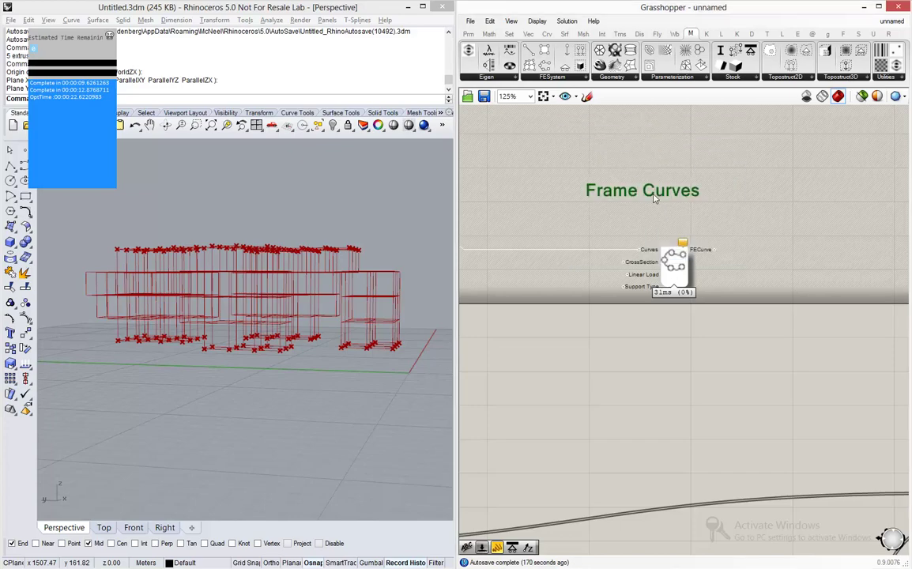
# Move the Frame Curves label closer to its component, group the two and shift the group slightly.
pyautogui.moveTo(654, 198)
pyautogui.mouseDown()
pyautogui.moveTo(684, 214)
pyautogui.moveTo(677, 230)
pyautogui.mouseUp()
pyautogui.moveTo(768, 167); pyautogui.dragTo(590, 329)
pyautogui.hotkey('ctrl', 'g')
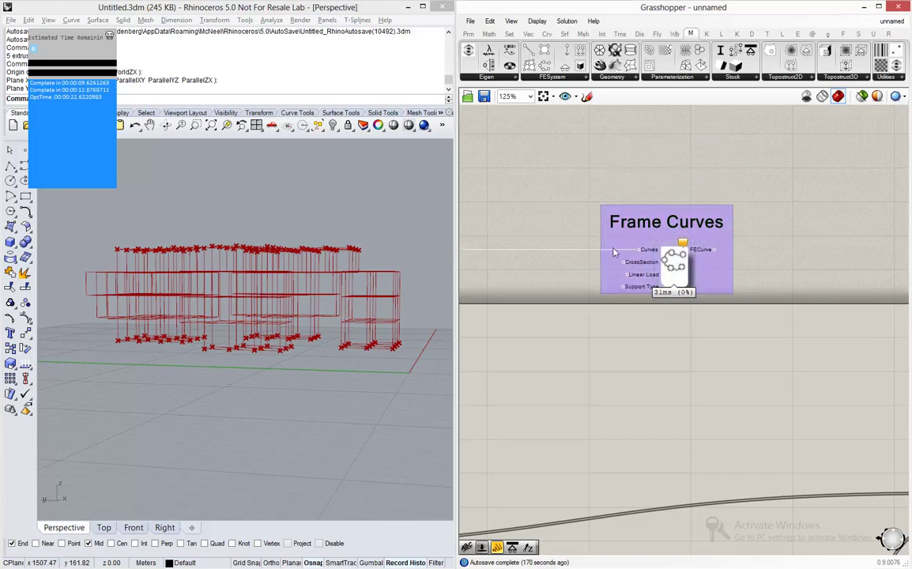
pyautogui.moveTo(637, 265); pyautogui.dragTo(658, 271)
# Add Millipede's Cross Section component and place it before the Frame Curves group.
pyautogui.click(583, 308)
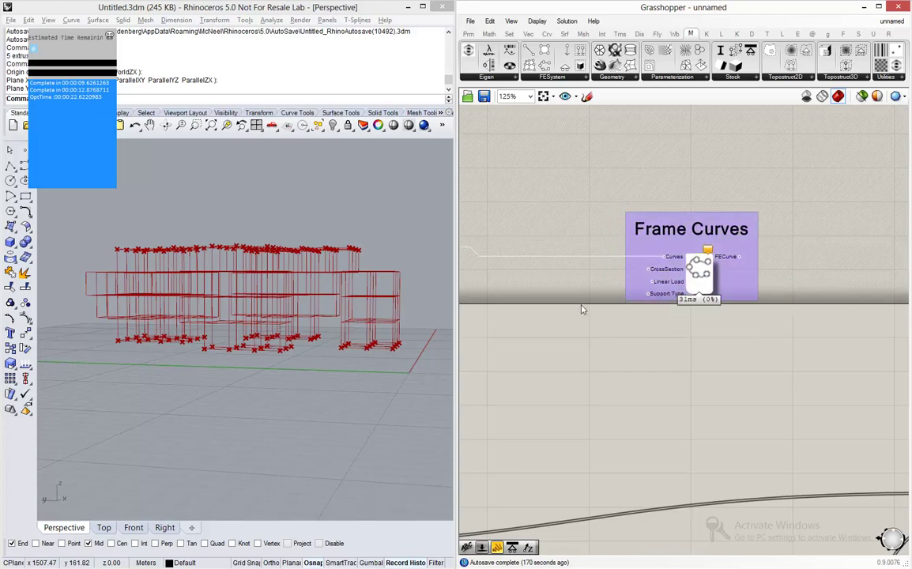
pyautogui.doubleClick(583, 306)
pyautogui.write('sectio')
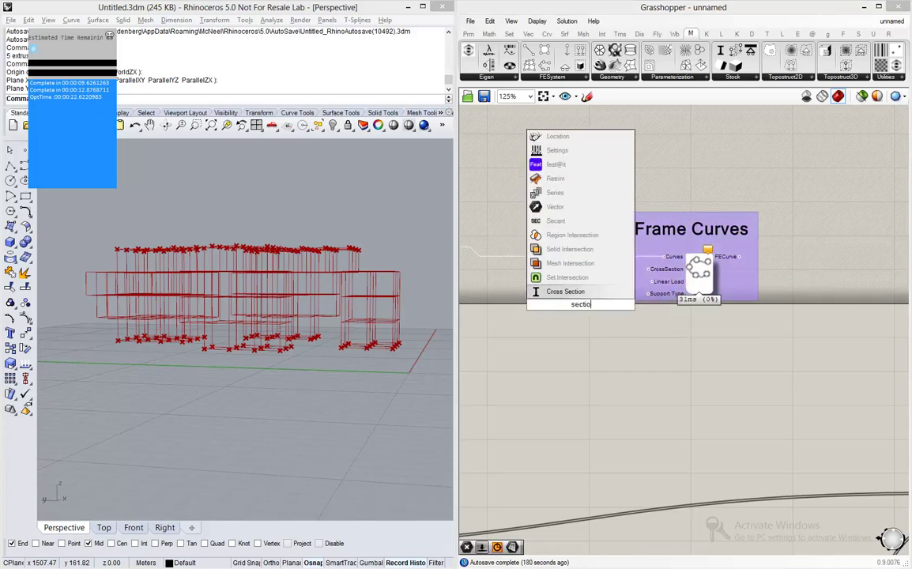
pyautogui.click(578, 292)
pyautogui.moveTo(577, 294); pyautogui.dragTo(524, 301)
pyautogui.scroll(-2, 644, 344)
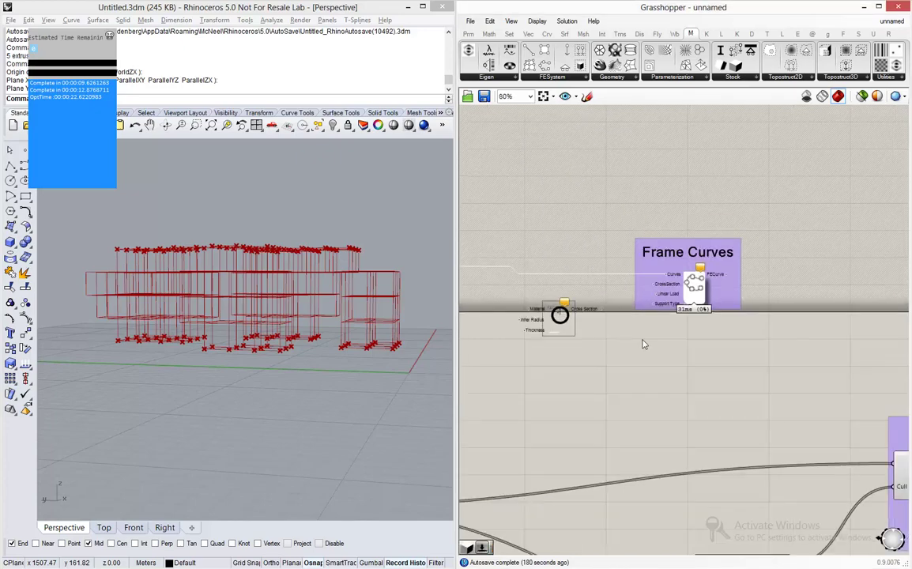
# Add a Scribble label reading Cross Section above the Cross Section component and group the two.
pyautogui.scroll(2, 644, 344)
pyautogui.doubleClick(640, 305)
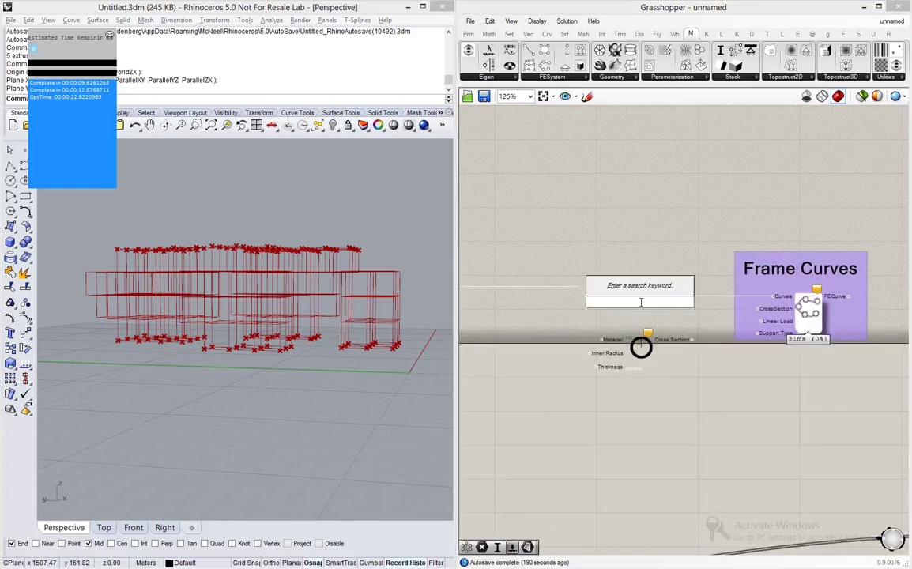
pyautogui.write('scribble')
pyautogui.press('Return')
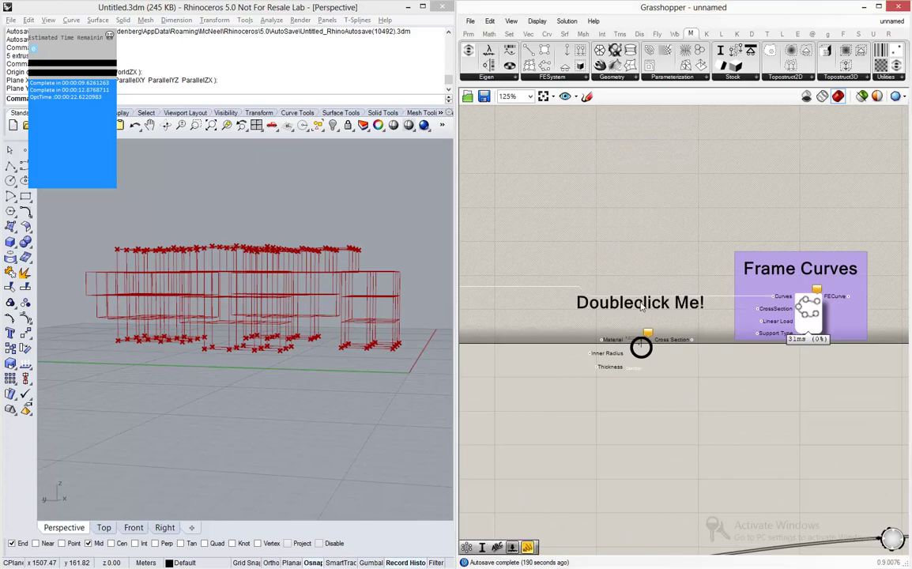
pyautogui.doubleClick(642, 307)
pyautogui.hotkey('ctrl', 'a')
pyautogui.write('Cr')
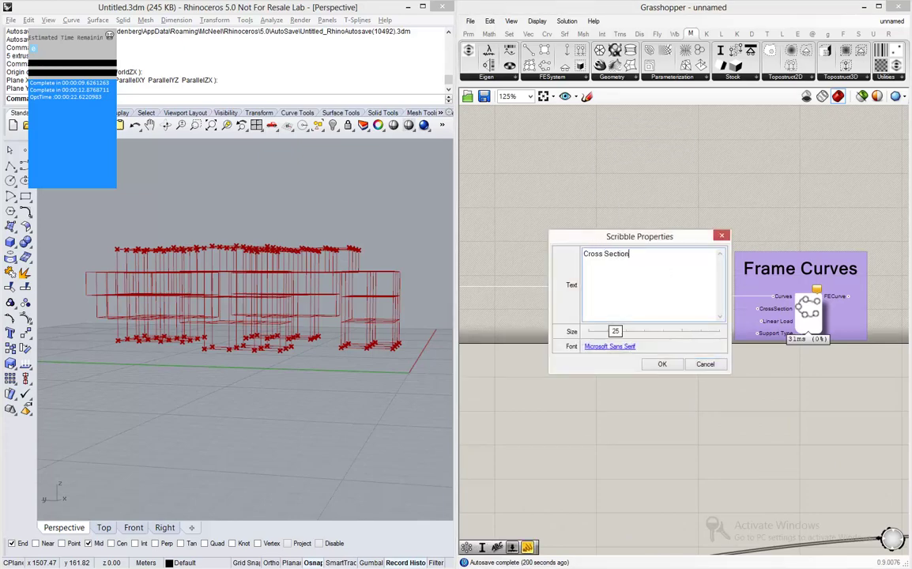
pyautogui.click(663, 364)
pyautogui.moveTo(688, 199); pyautogui.dragTo(594, 410)
pyautogui.hotkey('ctrl', 'g')
# Set the Cross Section component's profile type to CIRCLE_HOLLOW.
pyautogui.scroll(5, 595, 368)
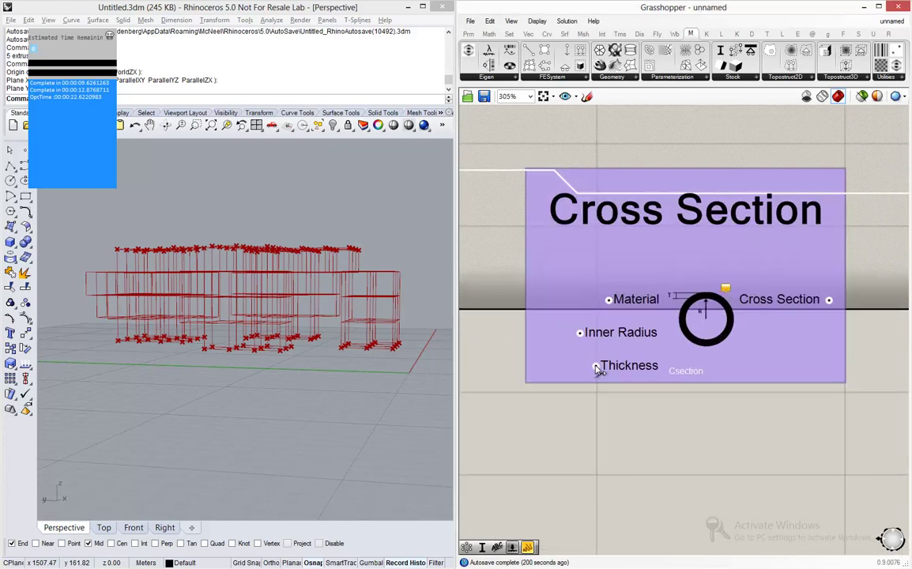
pyautogui.scroll(2, 697, 322)
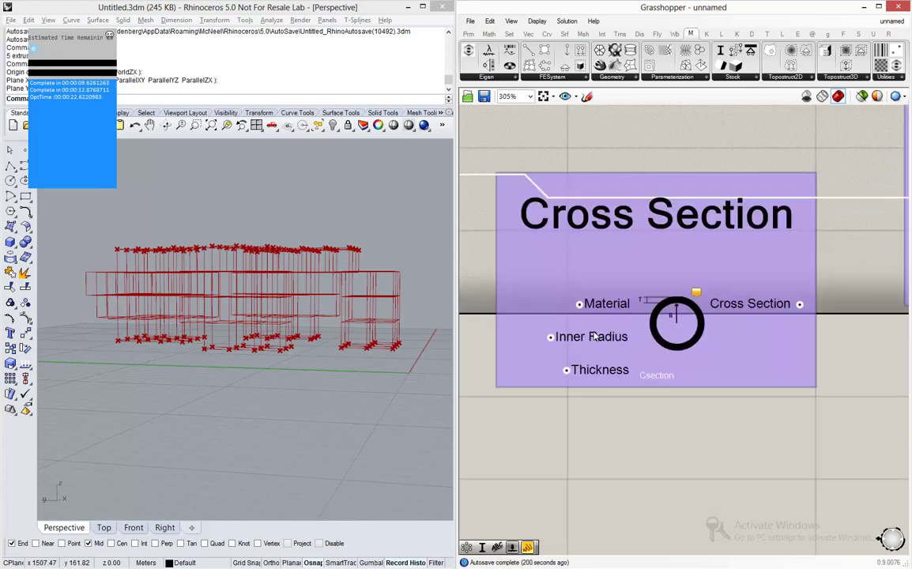
pyautogui.rightClick(676, 329)
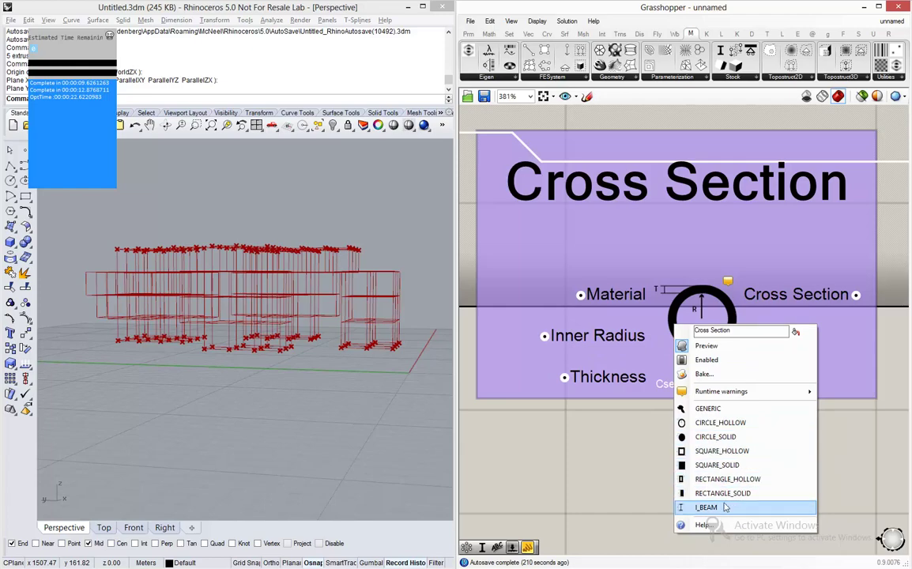
pyautogui.click(743, 428)
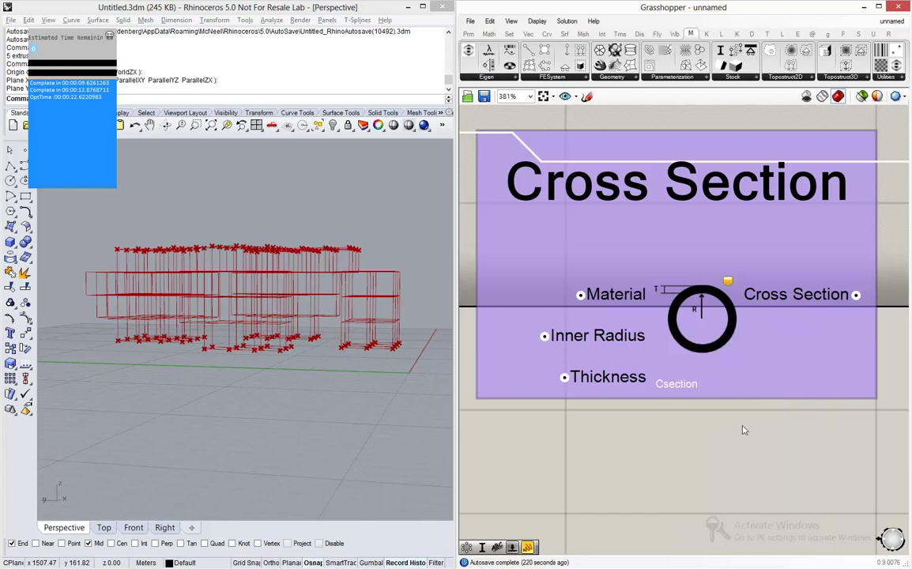
# Add Millipede's Material component for FEA before the Cross Section group.
pyautogui.scroll(-3, 703, 376)
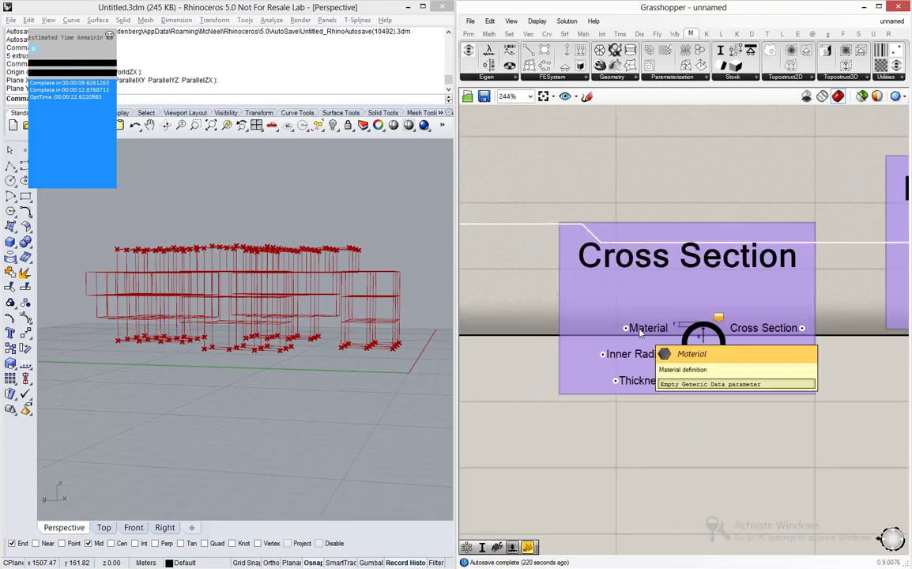
pyautogui.scroll(-3, 657, 343)
pyautogui.scroll(3, 546, 369)
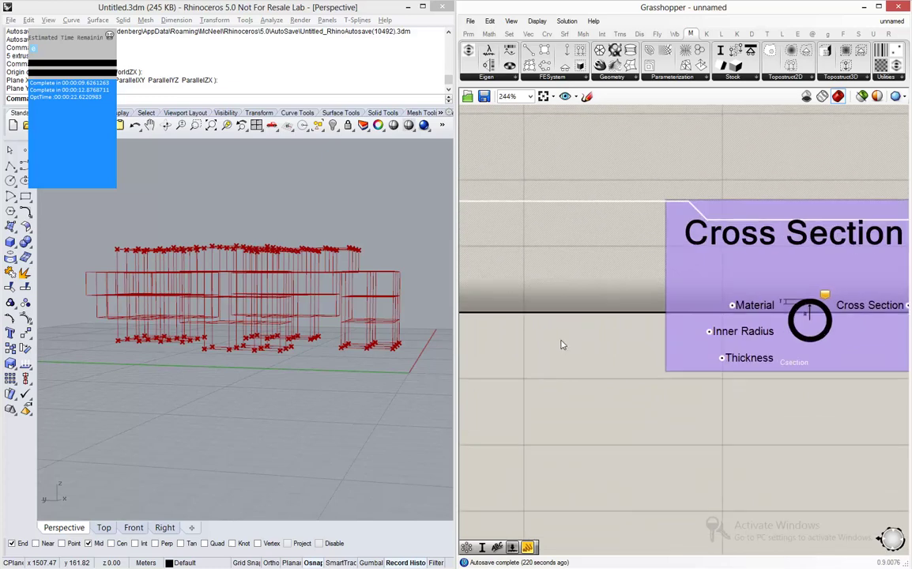
pyautogui.doubleClick(561, 346)
pyautogui.write('mate')
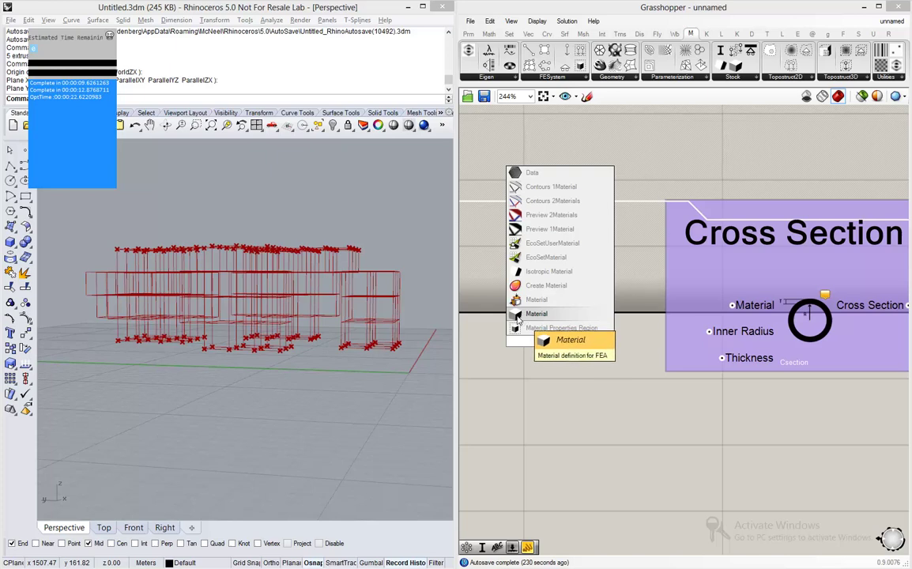
pyautogui.click(519, 316)
# Add a Scribble label reading Material above the Material component and group the two.
pyautogui.doubleClick(563, 279)
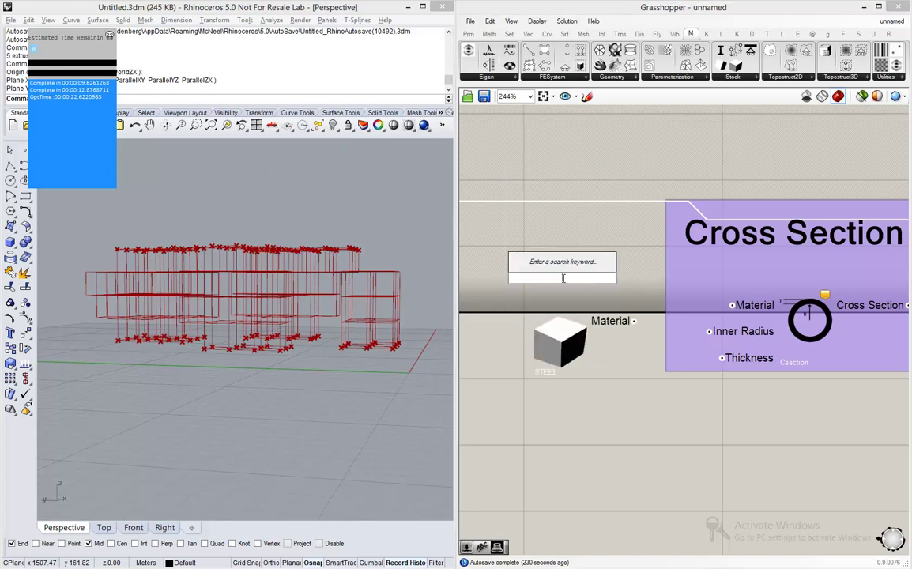
pyautogui.write('scri')
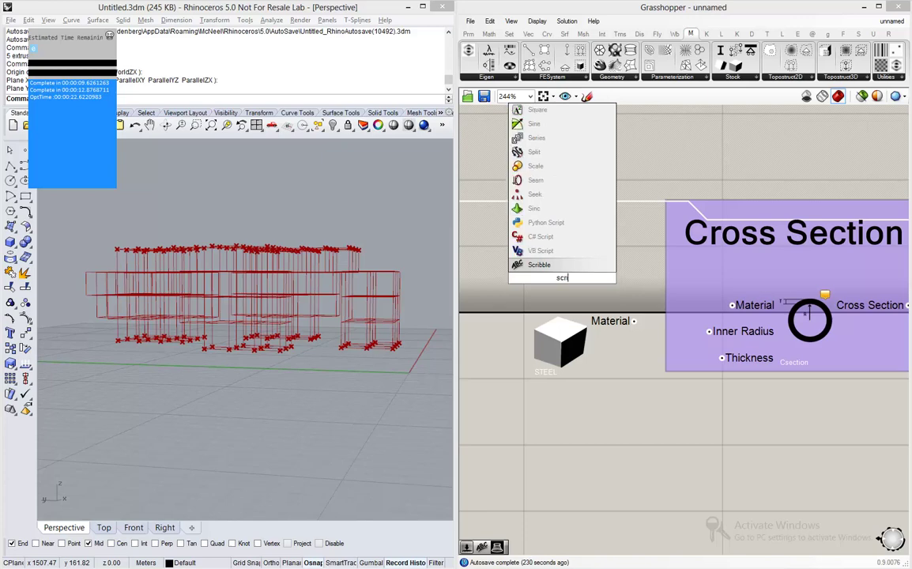
pyautogui.press('Return')
pyautogui.doubleClick(565, 282)
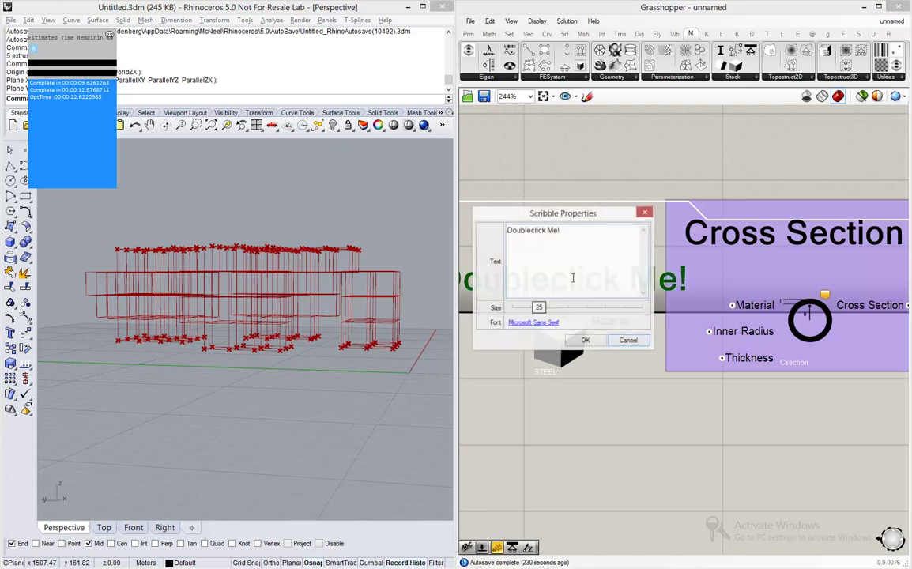
pyautogui.write('Material')
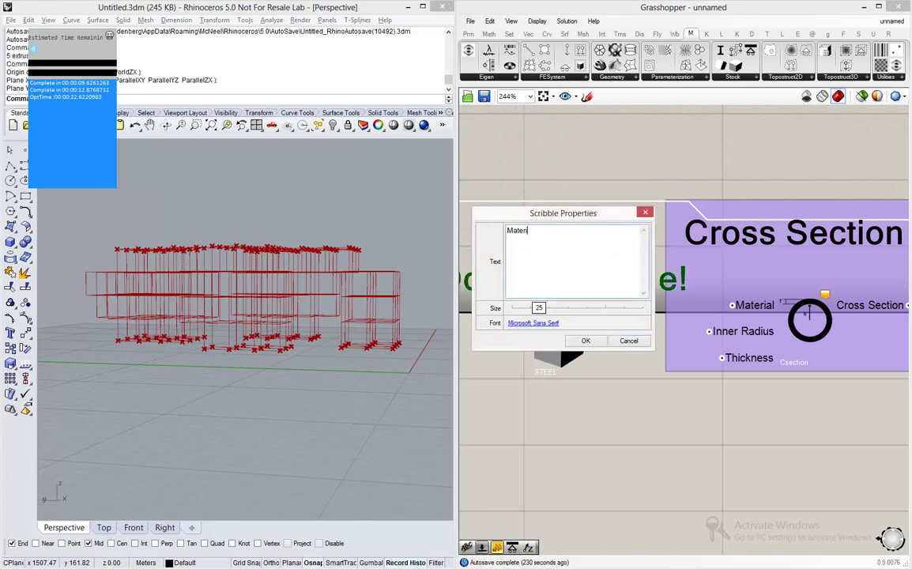
pyautogui.click(586, 341)
pyautogui.moveTo(585, 289); pyautogui.dragTo(624, 294)
pyautogui.moveTo(614, 231); pyautogui.dragTo(520, 403)
pyautogui.hotkey('ctrl', 'g')
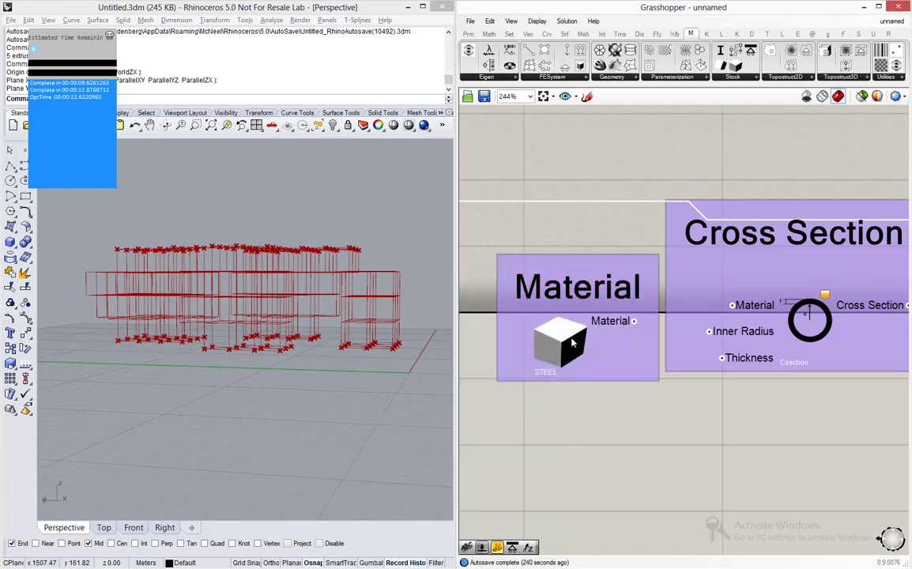
# Set the Material component's material to ALUMINUM.
pyautogui.rightClick(567, 345)
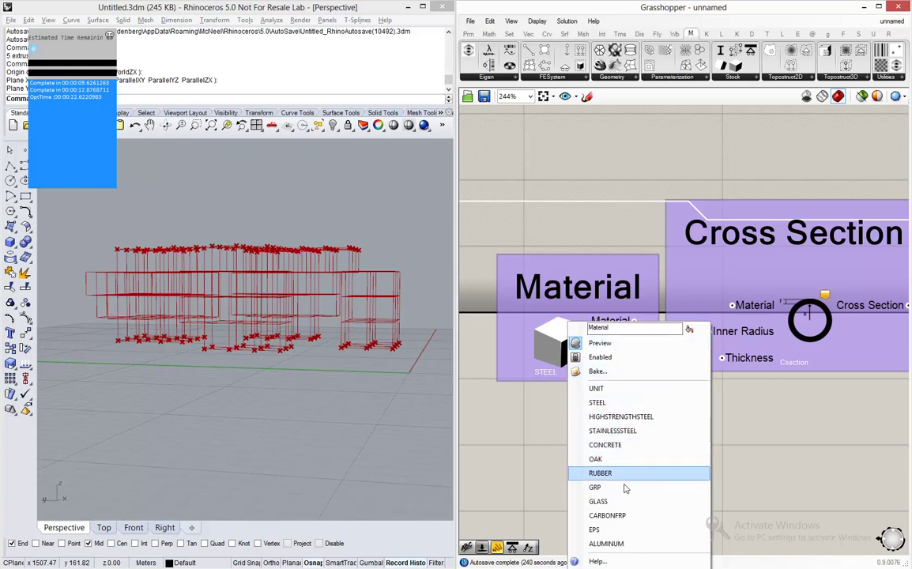
pyautogui.click(615, 404)
pyautogui.rightClick(566, 324)
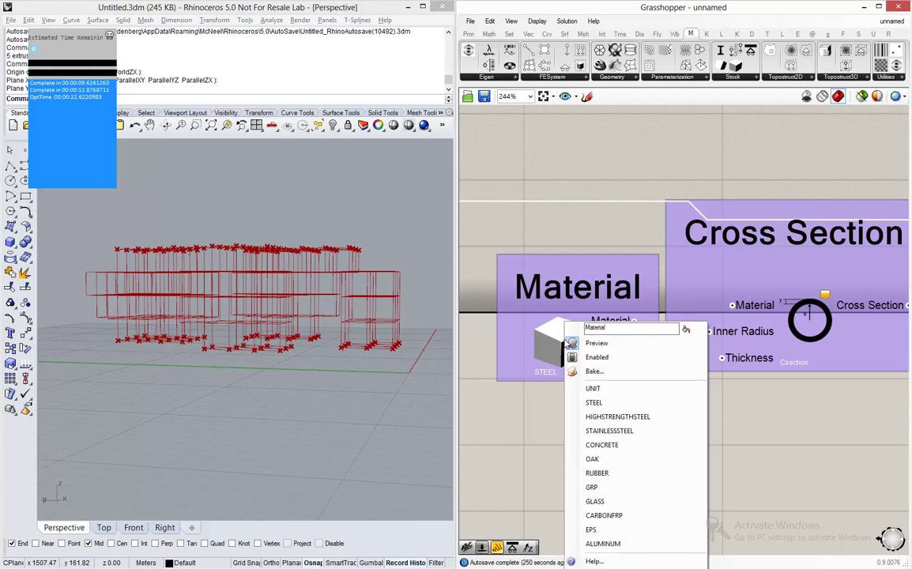
pyautogui.click(602, 543)
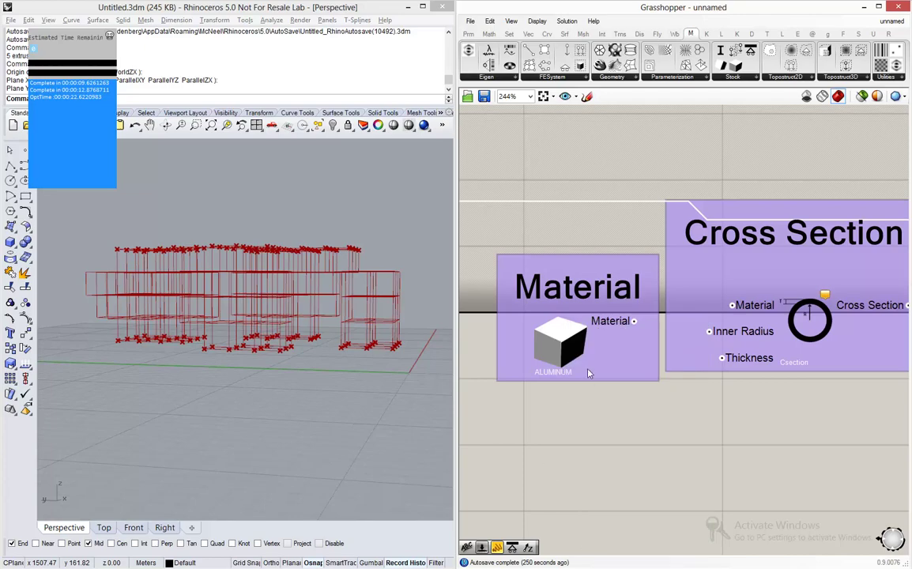
# Connect the Material output to Cross Section's Material input and shift the Material group slightly.
pyautogui.moveTo(572, 352); pyautogui.dragTo(582, 355)
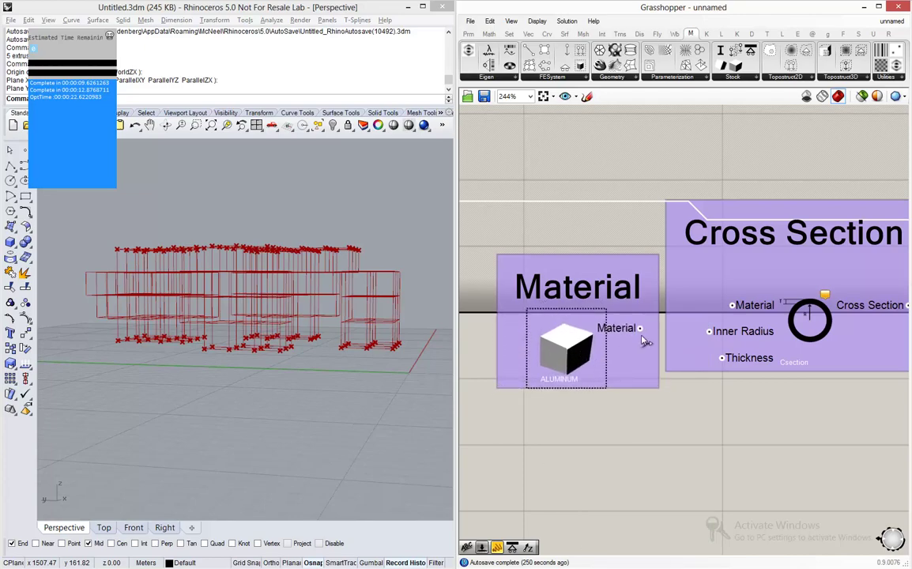
pyautogui.moveTo(640, 328); pyautogui.dragTo(732, 306)
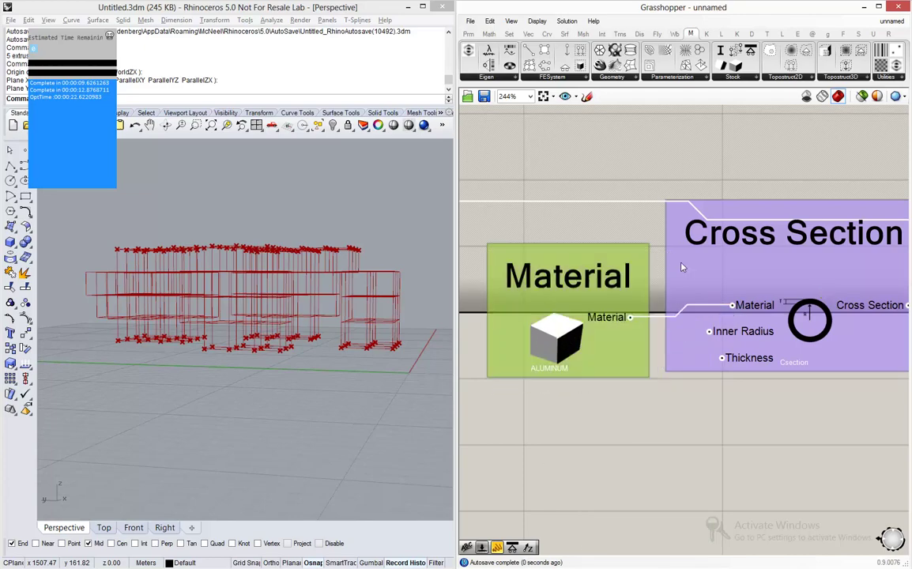
pyautogui.scroll(4, 810, 314)
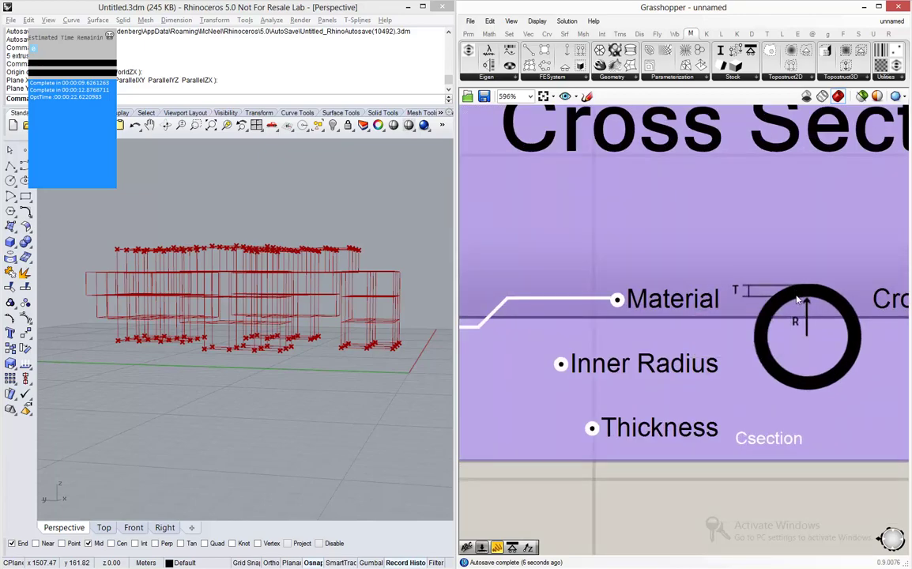
pyautogui.scroll(-4, 798, 299)
pyautogui.moveTo(612, 336); pyautogui.dragTo(600, 318)
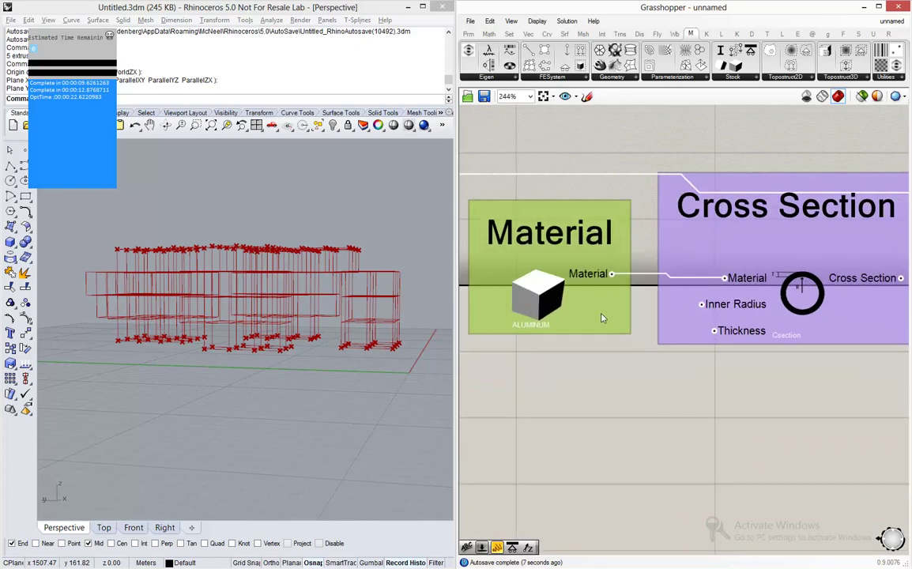
# Add a number slider of 0.05, connect it to Cross Section's Inner Radius and place it below the Material group.
pyautogui.doubleClick(551, 377)
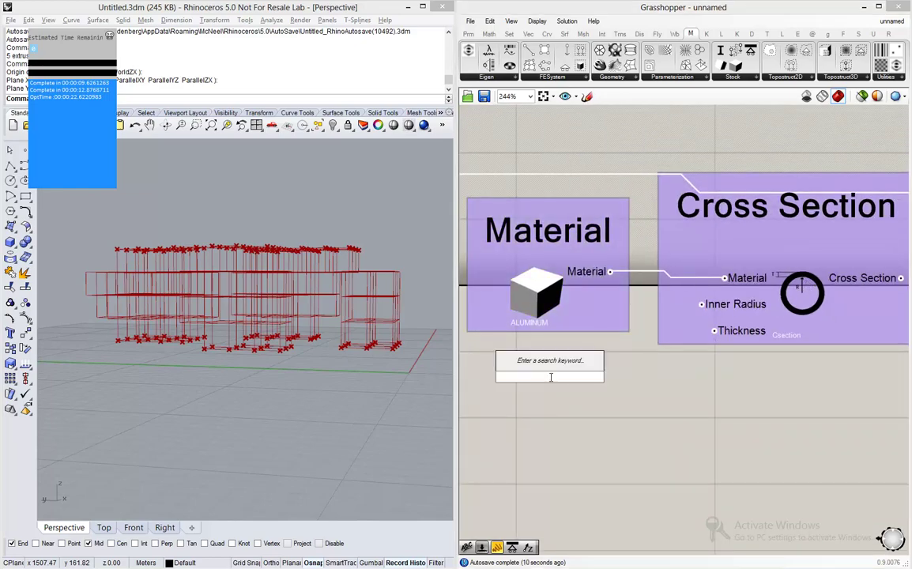
pyautogui.write('0.05')
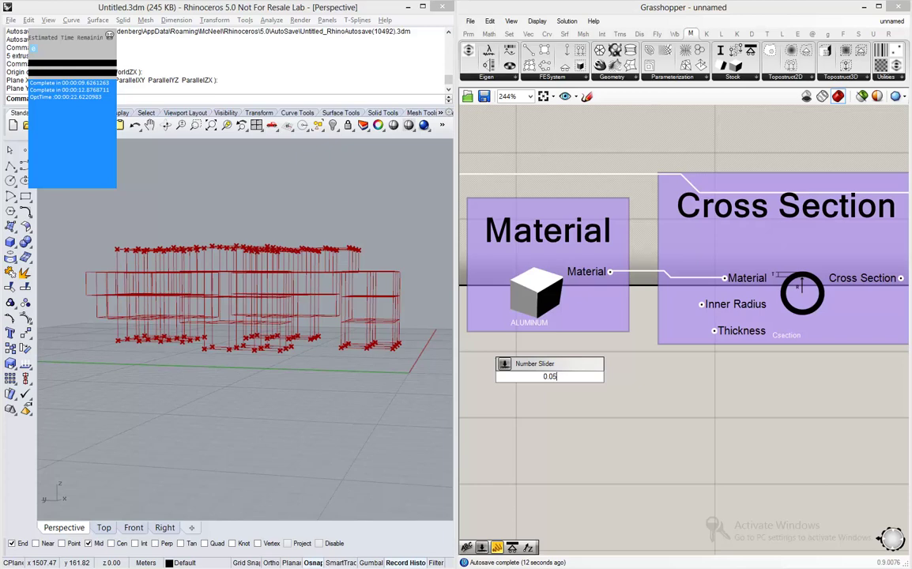
pyautogui.press('Return')
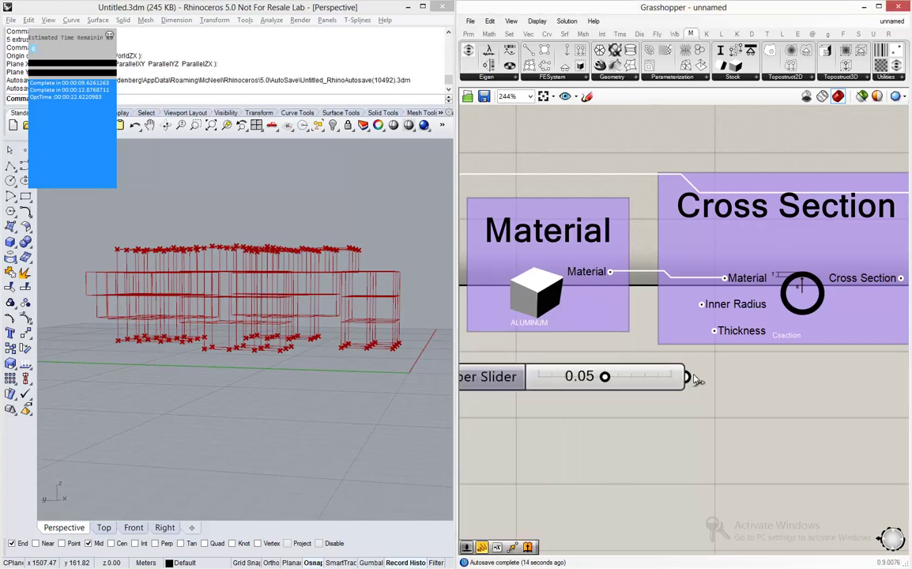
pyautogui.moveTo(691, 376); pyautogui.dragTo(699, 306)
pyautogui.moveTo(644, 380); pyautogui.dragTo(590, 375)
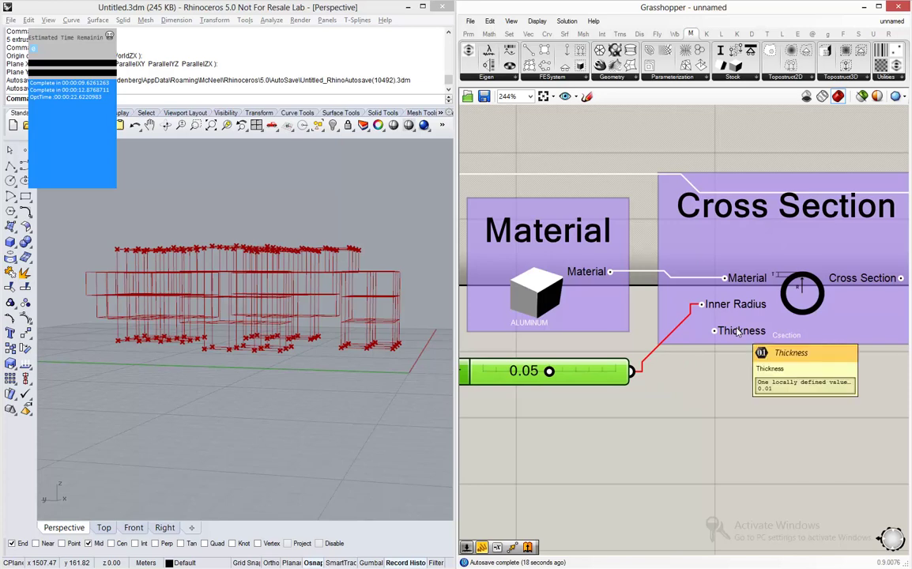
# Add a number slider of 0.0025, connect it to Cross Section's Thickness and align it below the 0.05 slider.
pyautogui.doubleClick(562, 411)
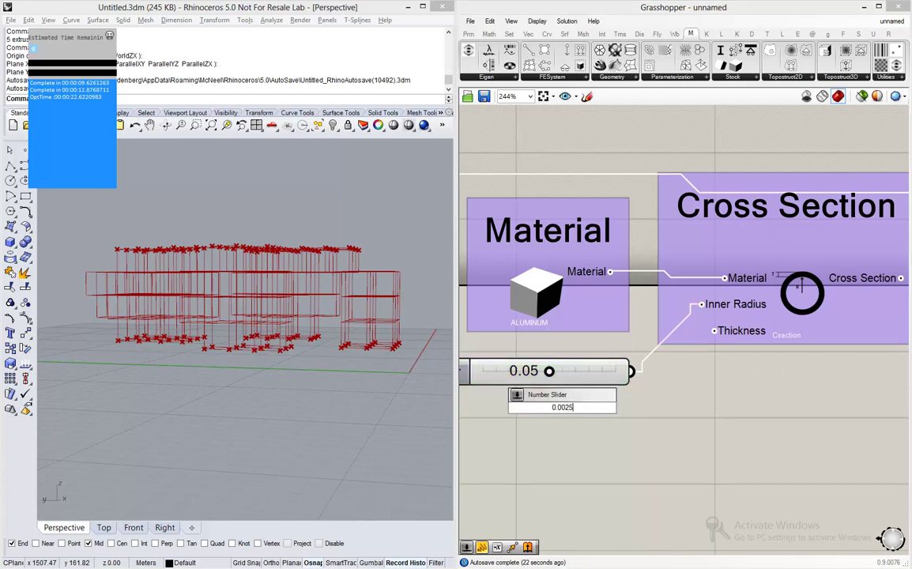
pyautogui.write('0.0025')
pyautogui.press('Return')
pyautogui.moveTo(700, 406); pyautogui.dragTo(714, 330)
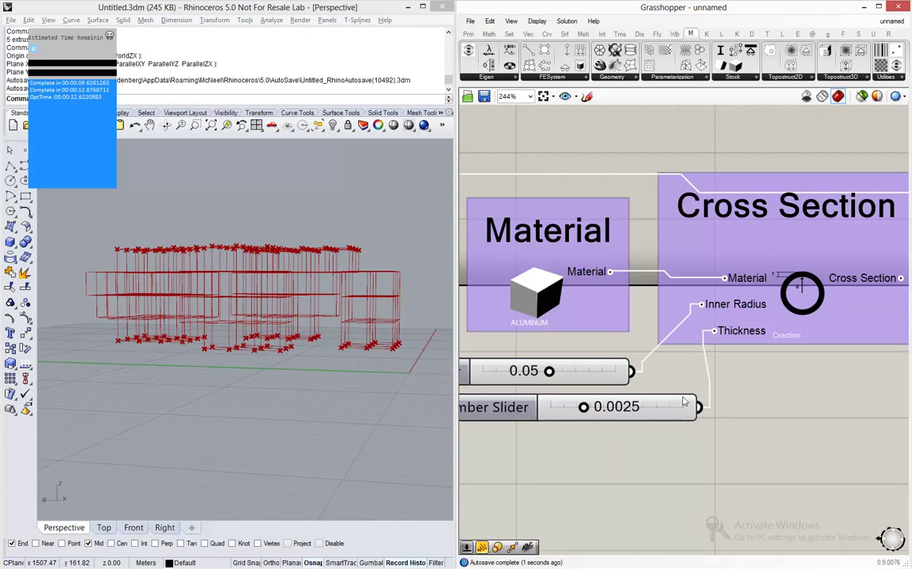
pyautogui.moveTo(656, 416); pyautogui.dragTo(587, 447)
pyautogui.moveTo(600, 372); pyautogui.dragTo(594, 368)
pyautogui.click(604, 352)
pyautogui.scroll(-5, 660, 378)
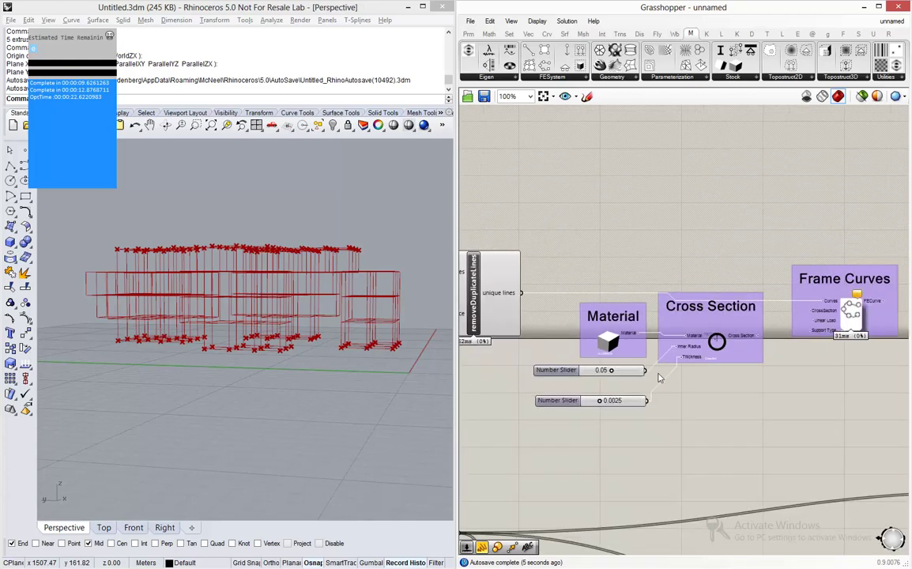
# Connect the Cross Section output to Frame Curves' CrossSection input.
pyautogui.scroll(5, 764, 346)
pyautogui.moveTo(741, 342); pyautogui.dragTo(799, 261)
pyautogui.scroll(-4, 627, 311)
pyautogui.scroll(-4, 627, 310)
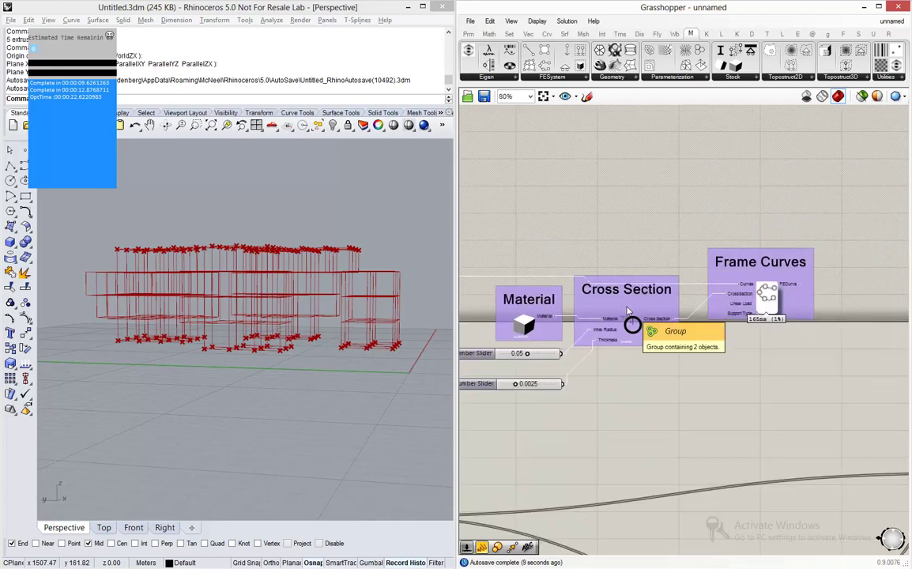
# Group the duplicate-line removal component, Material, sliders, Cross Section and Frame Curves together and move the group above the FE Point Supports group.
pyautogui.scroll(-2, 770, 259)
pyautogui.moveTo(774, 248); pyautogui.dragTo(546, 347)
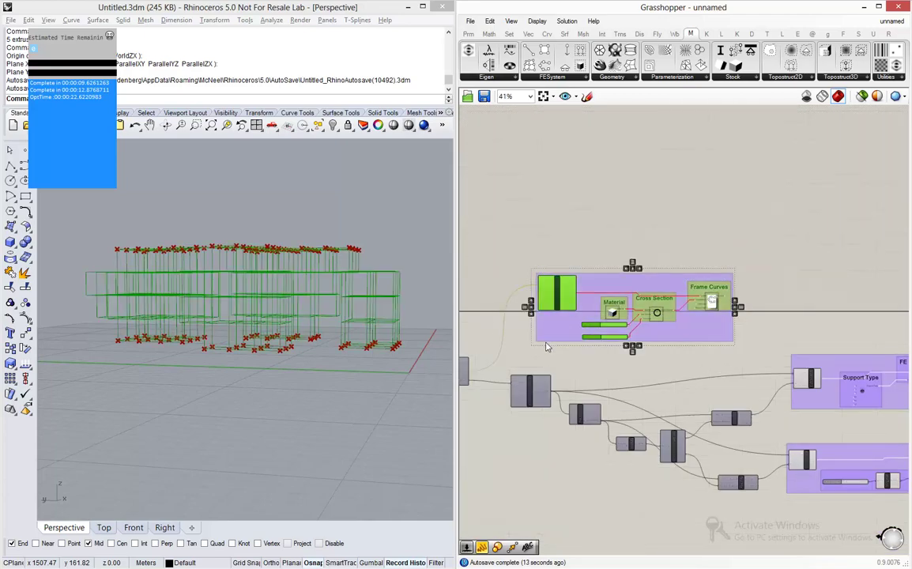
pyautogui.click(555, 338)
pyautogui.scroll(-3, 751, 344)
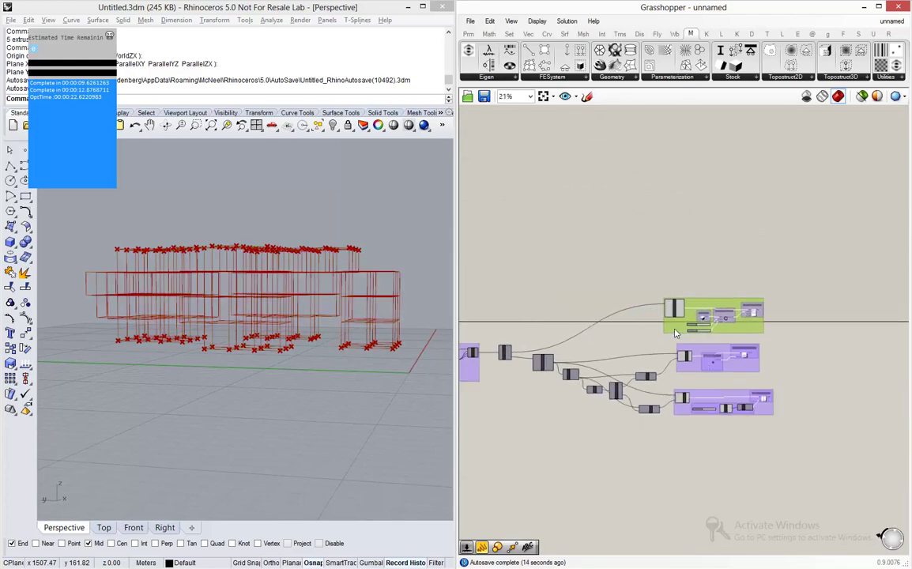
pyautogui.scroll(5, 751, 344)
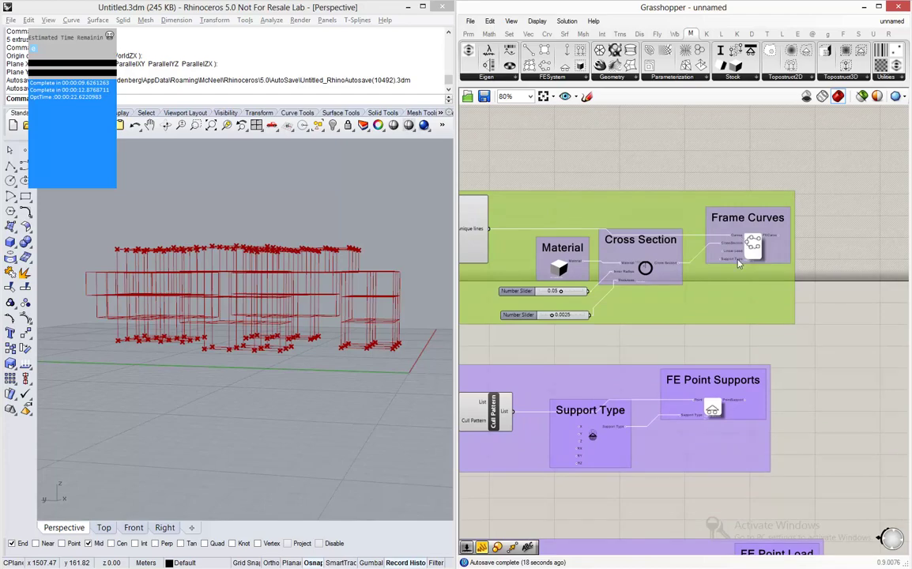
pyautogui.click(668, 395)
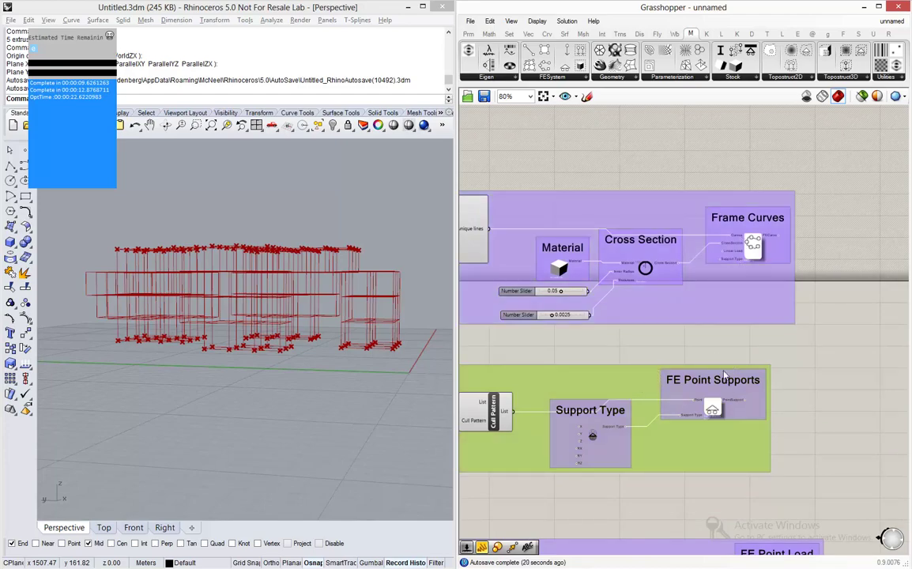
pyautogui.scroll(-2, 719, 362)
pyautogui.scroll(3, 728, 414)
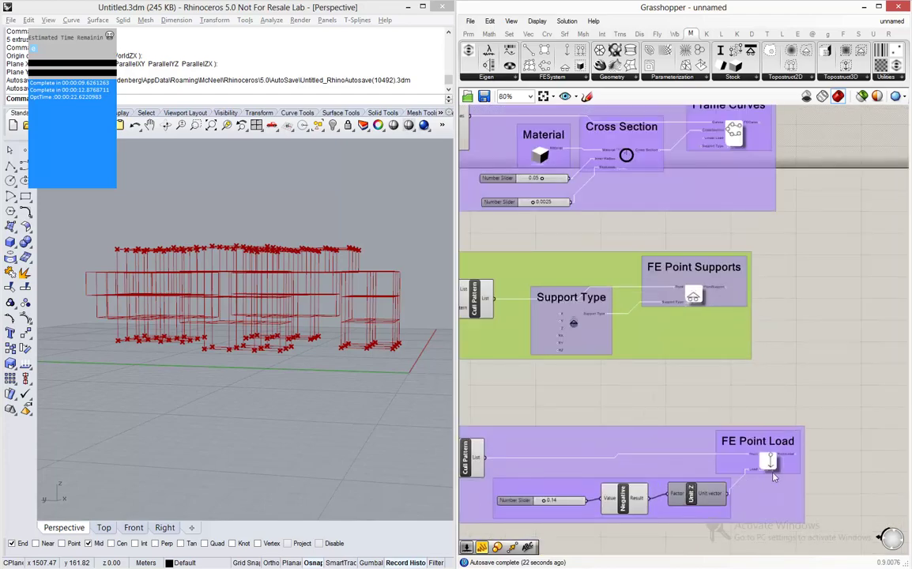
# Add an FEA System component in the empty canvas area beside the Frame Curves, FE Point Supports and FE Point Load groups.
pyautogui.scroll(-2, 630, 395)
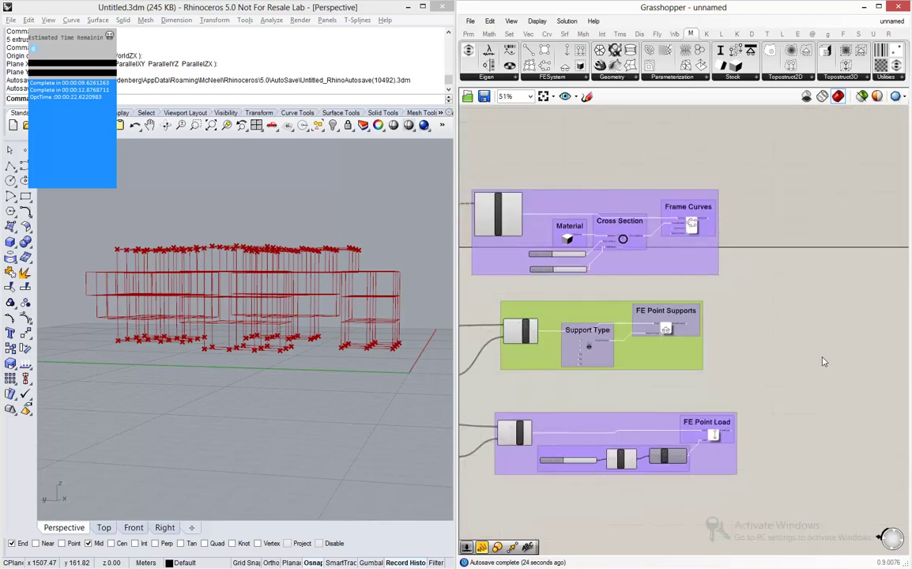
pyautogui.moveTo(824, 361); pyautogui.dragTo(761, 349, button='right')
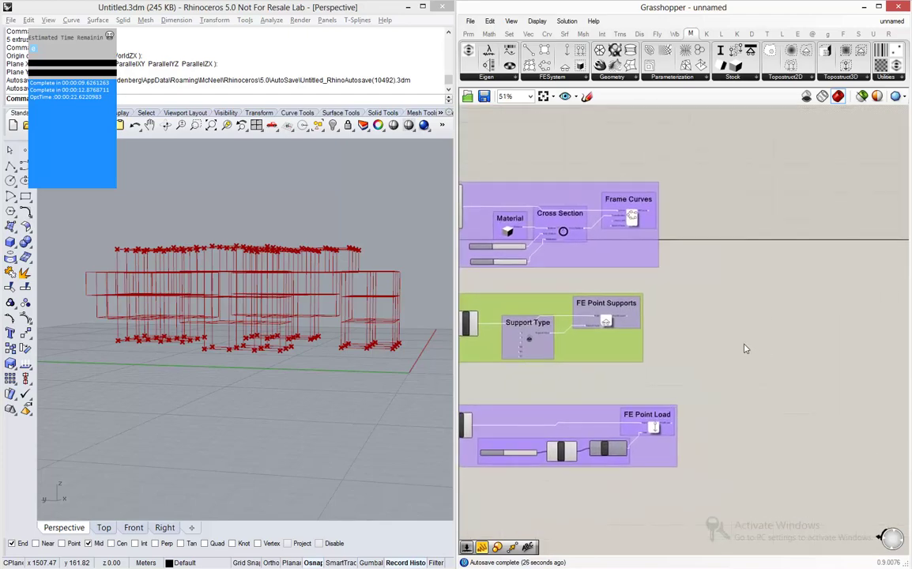
pyautogui.click(573, 78)
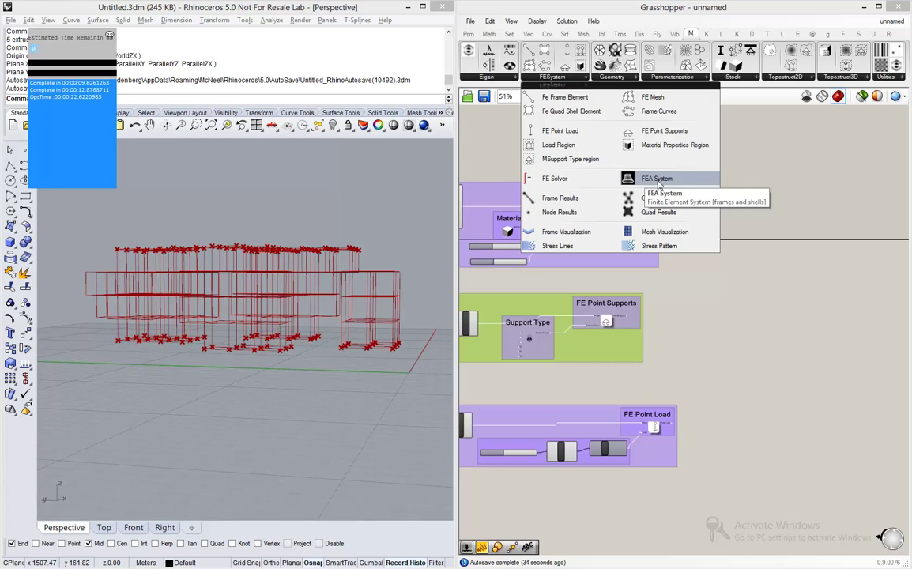
pyautogui.moveTo(655, 184); pyautogui.dragTo(751, 329)
pyautogui.scroll(4, 706, 271)
# Add a scribble reading "FEA System" above the new component and group the two together.
pyautogui.doubleClick(704, 265)
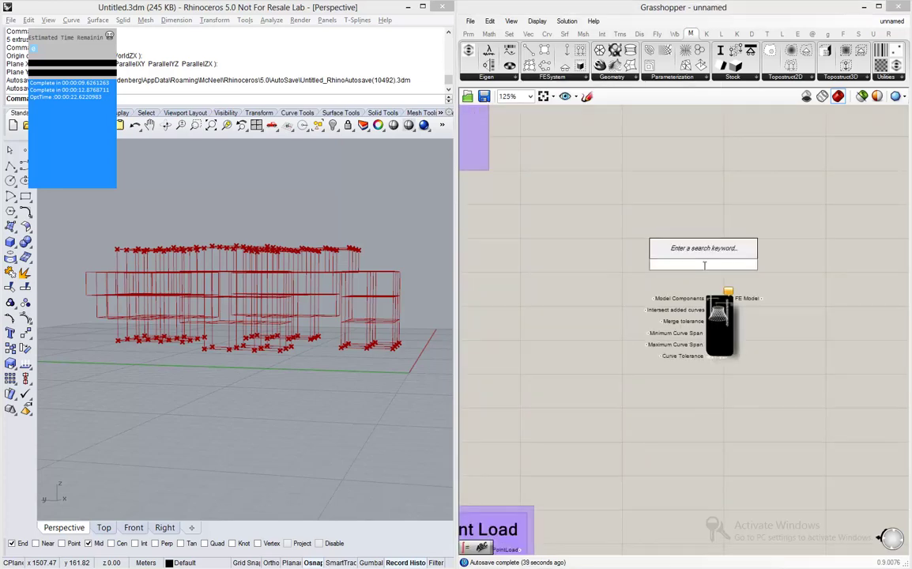
pyautogui.write('scri')
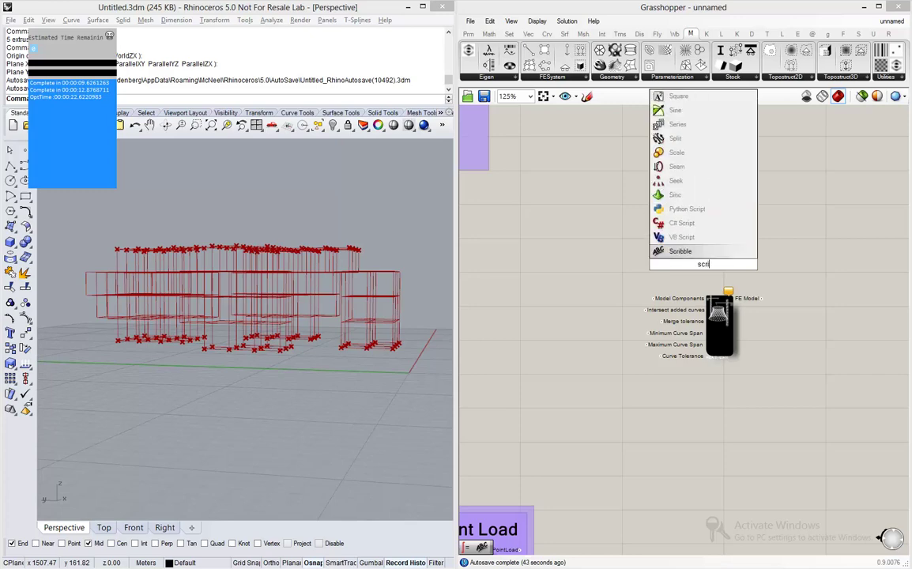
pyautogui.press('Return')
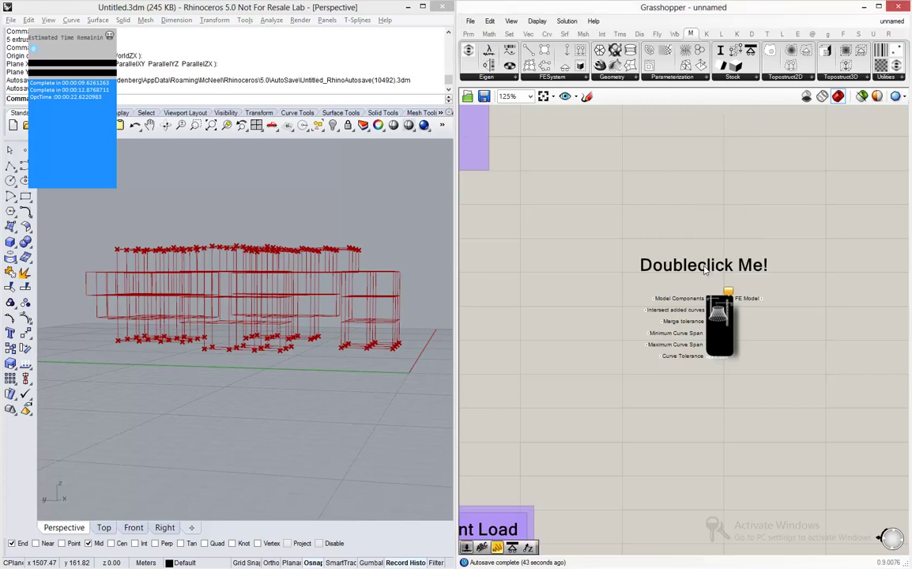
pyautogui.doubleClick(695, 265)
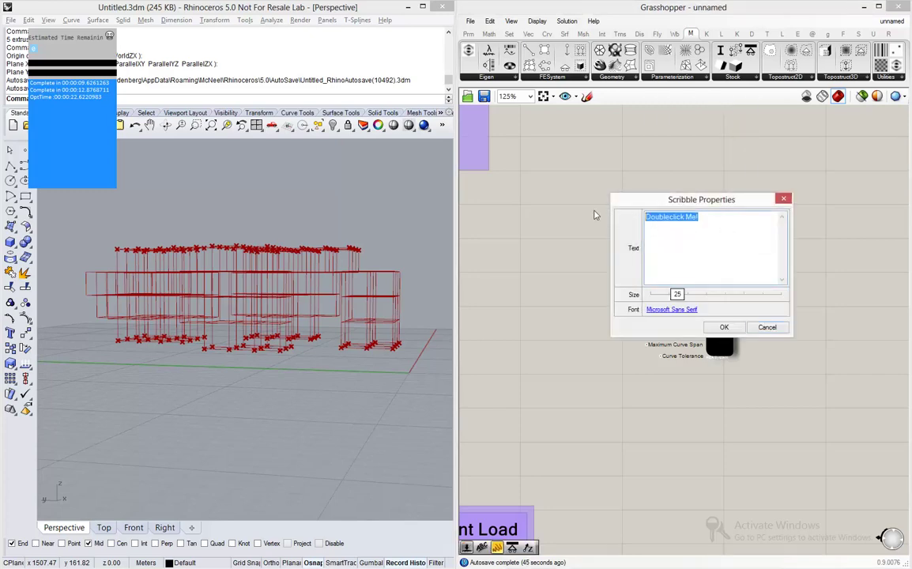
pyautogui.write('FEA System')
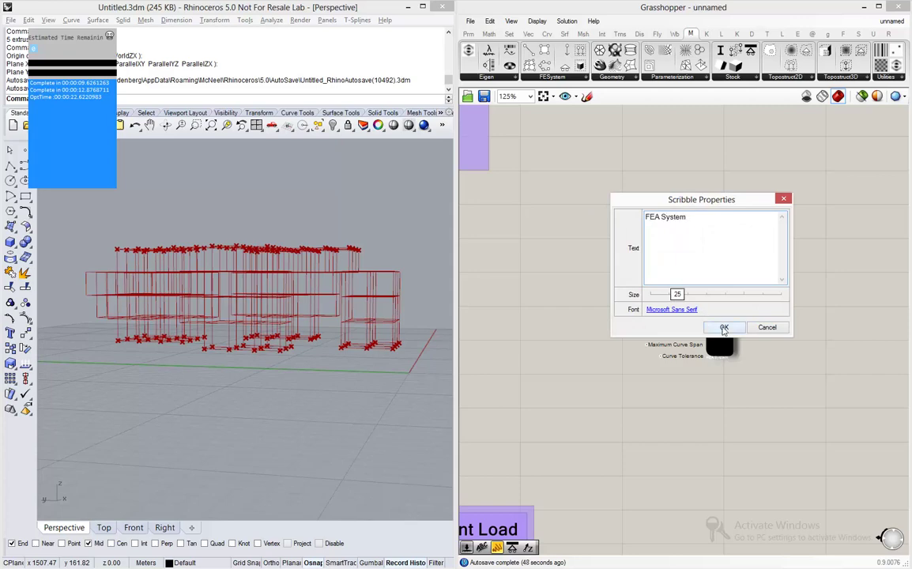
pyautogui.click(722, 328)
pyautogui.moveTo(821, 195)
pyautogui.mouseDown()
pyautogui.moveTo(674, 350)
pyautogui.moveTo(619, 387)
pyautogui.mouseUp()
pyautogui.hotkey('ctrl', 'g')
pyautogui.click(611, 401)
# Connect the Frame Curves, FE Point Supports and FE Point Load outputs together to FEA System's Model Components input.
pyautogui.scroll(-2, 617, 278)
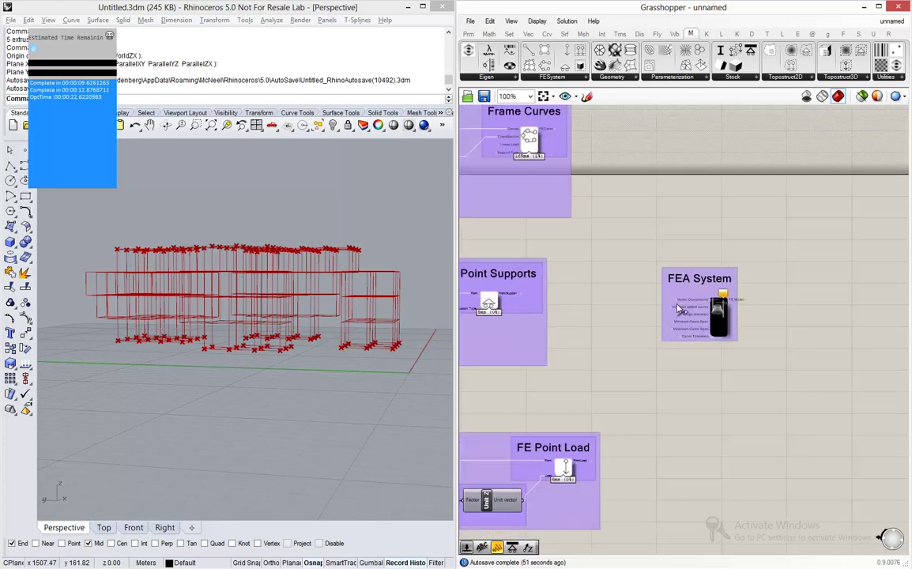
pyautogui.scroll(3, 708, 302)
pyautogui.scroll(-3, 713, 305)
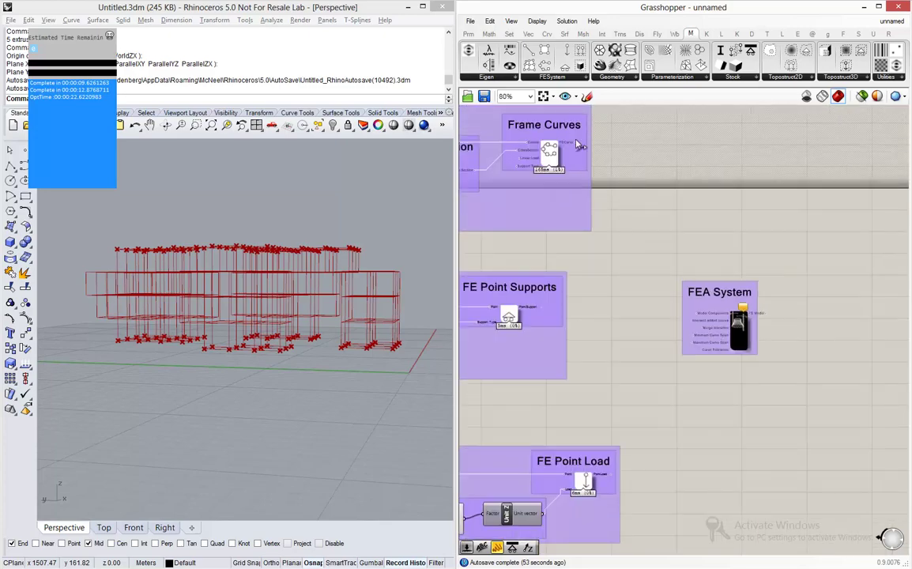
pyautogui.moveTo(577, 142); pyautogui.dragTo(696, 318)
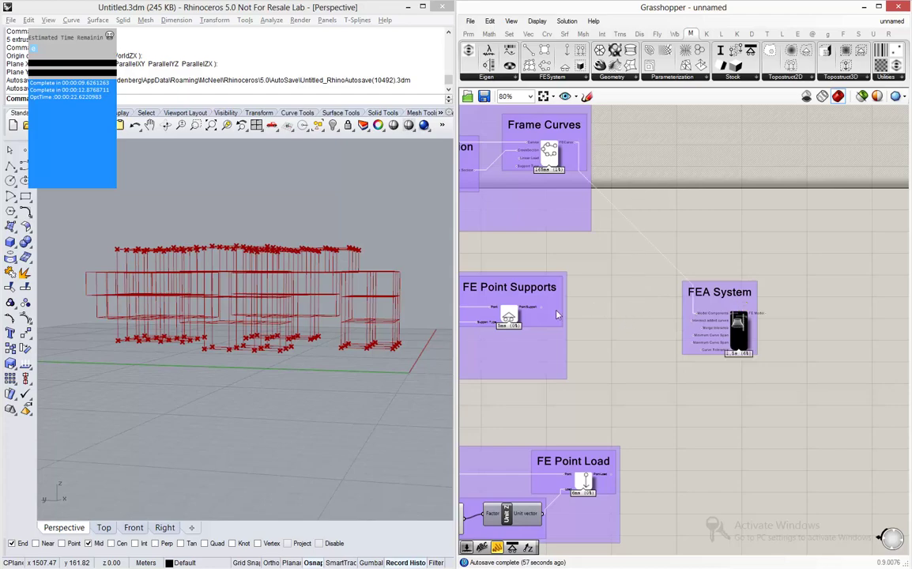
pyautogui.moveTo(545, 313); pyautogui.dragTo(708, 320)
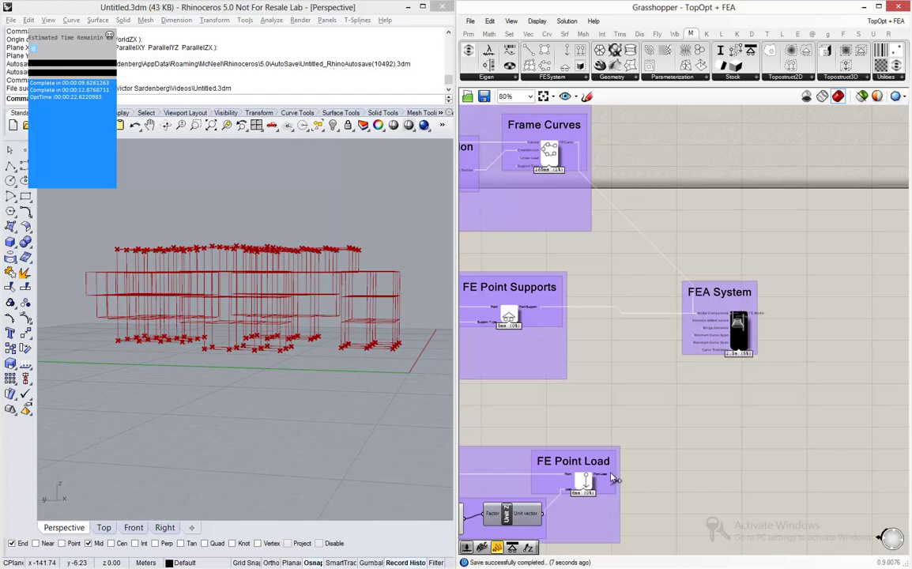
pyautogui.moveTo(621, 472); pyautogui.dragTo(690, 324)
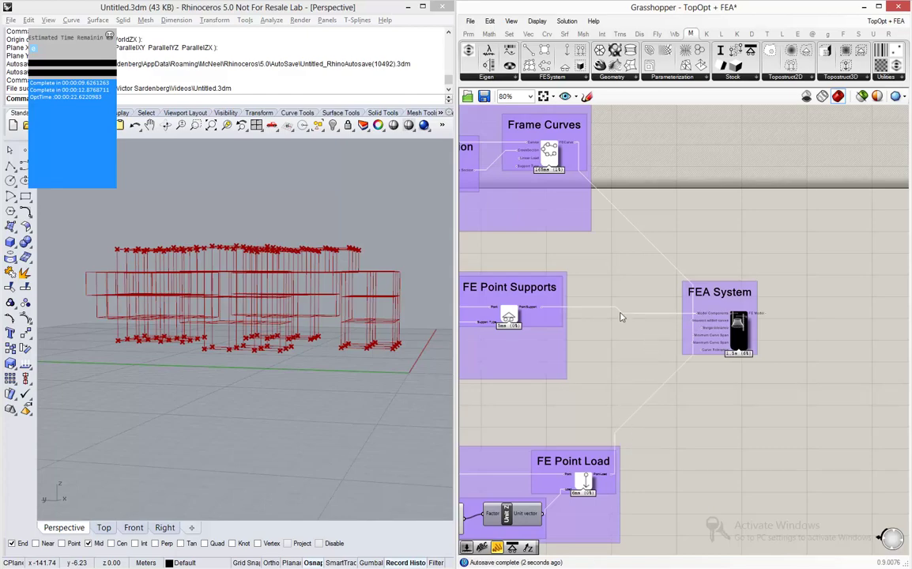
# Add an FE Solver component beside the FEA System group, leaving some space between them.
pyautogui.scroll(4, 747, 314)
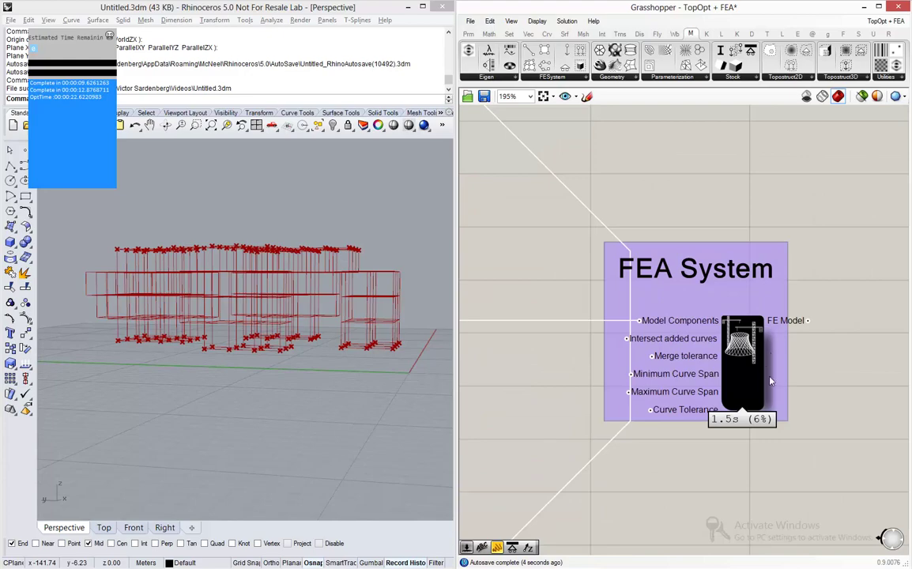
pyautogui.scroll(-4, 728, 374)
pyautogui.scroll(3, 735, 372)
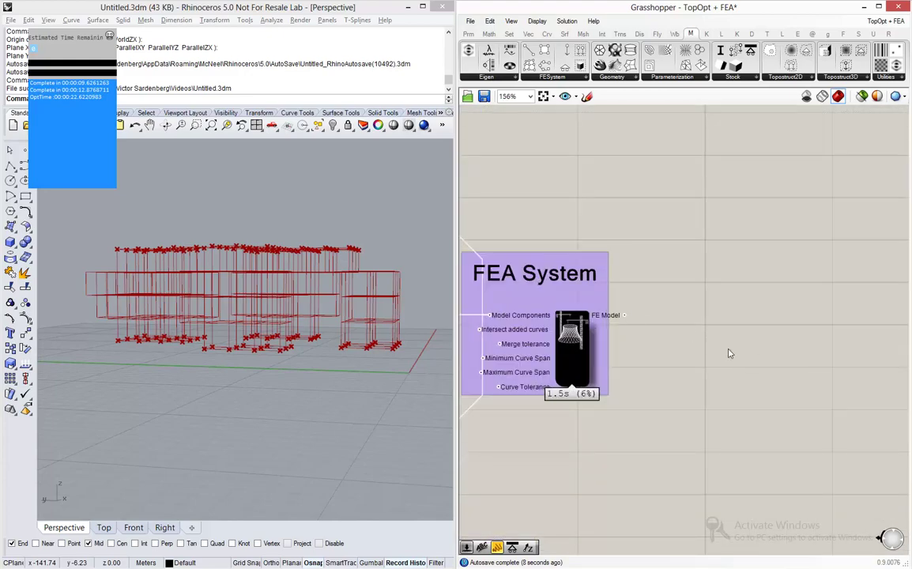
pyautogui.scroll(-2, 644, 344)
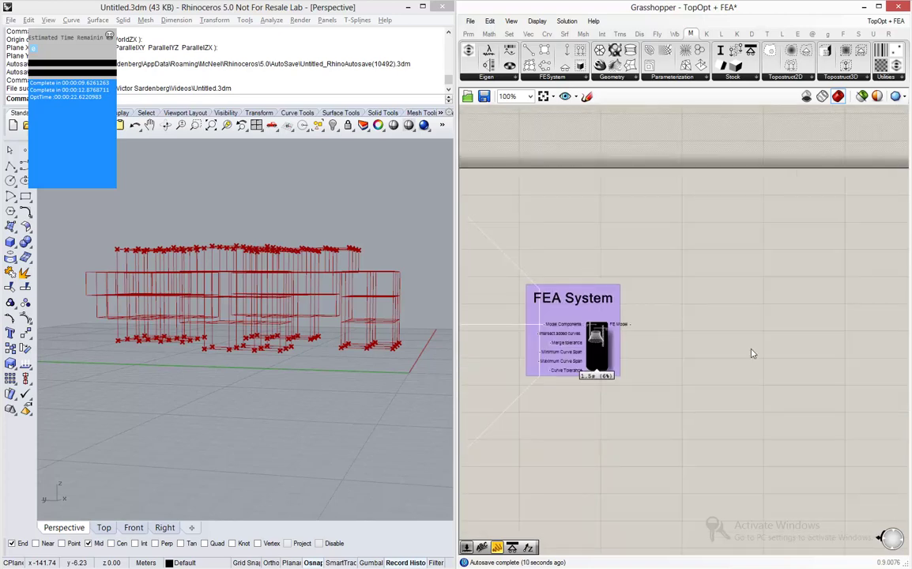
pyautogui.scroll(2, 753, 354)
pyautogui.click(515, 76)
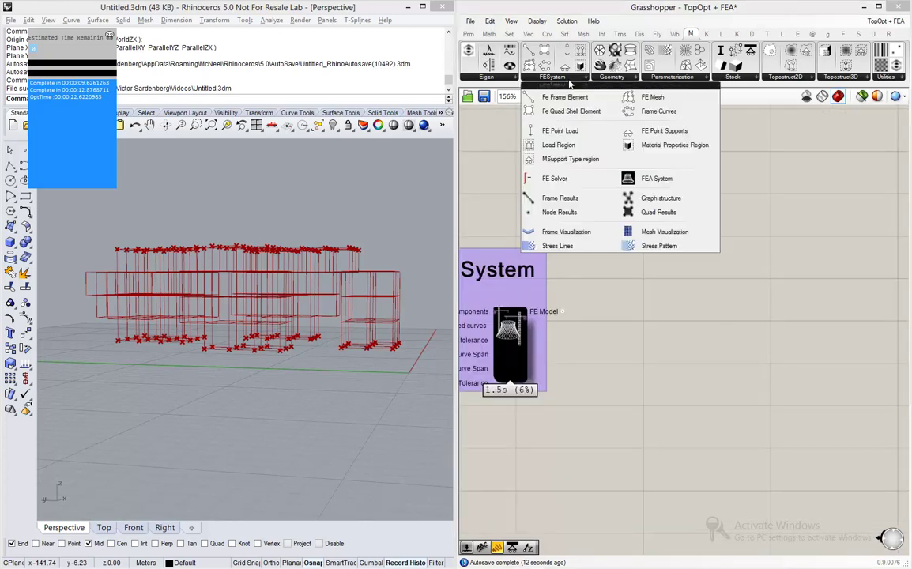
pyautogui.click(556, 179)
pyautogui.click(716, 356)
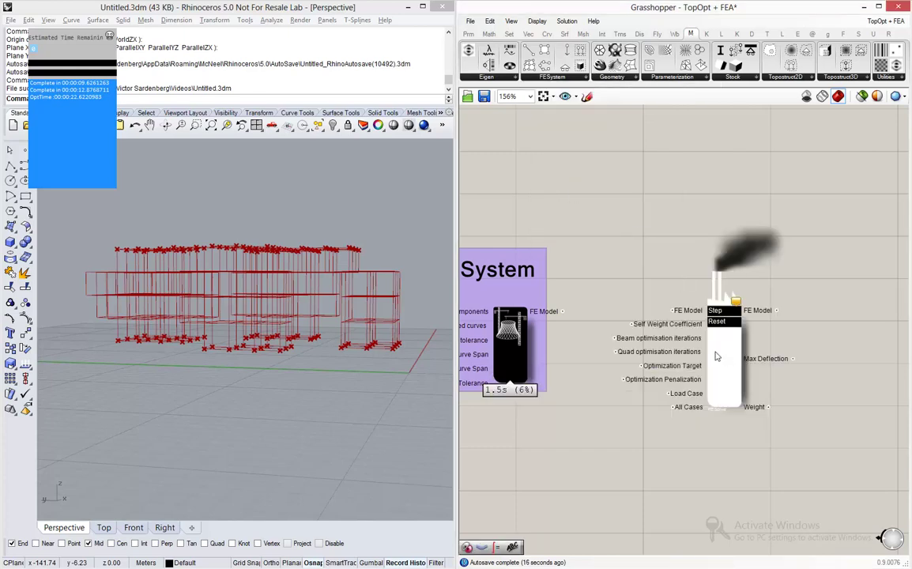
pyautogui.moveTo(716, 357); pyautogui.dragTo(757, 360)
# Add a scribble reading "FE Solver" above the solver component and group both.
pyautogui.doubleClick(746, 217)
pyautogui.write('s')
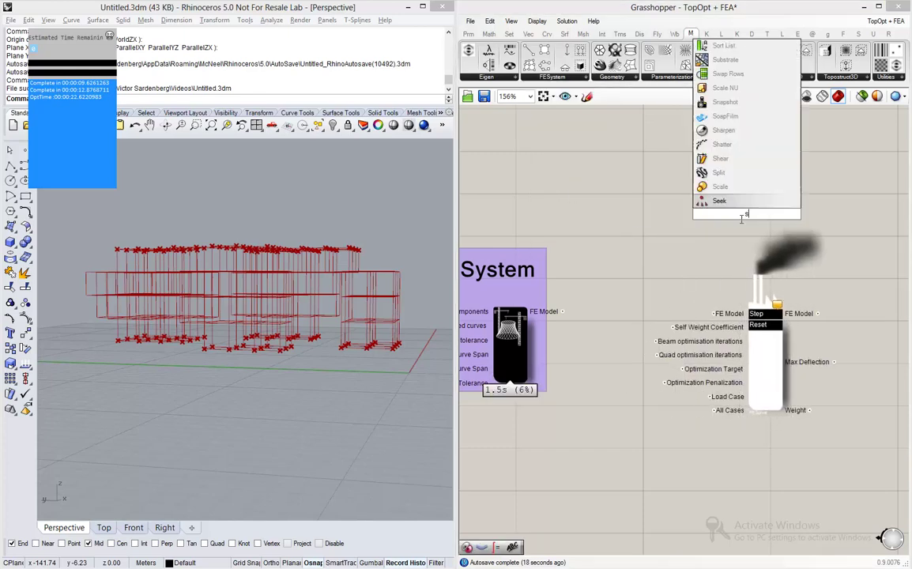
pyautogui.write('cribble')
pyautogui.press('Return')
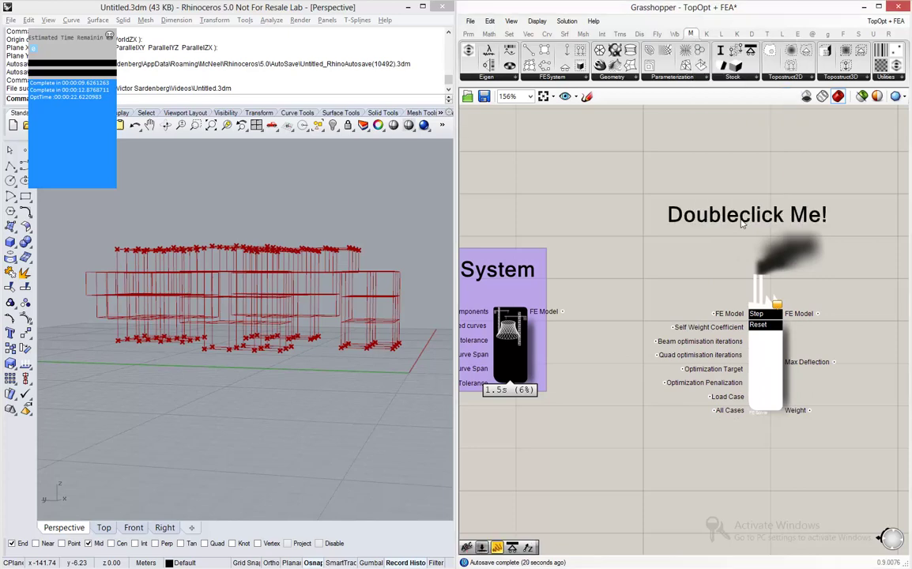
pyautogui.doubleClick(741, 222)
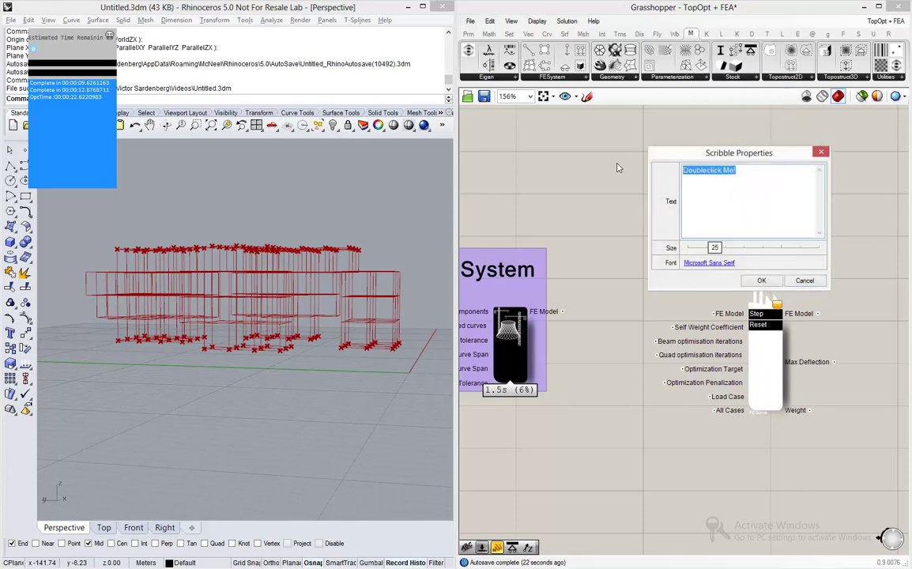
pyautogui.write('FE Solver')
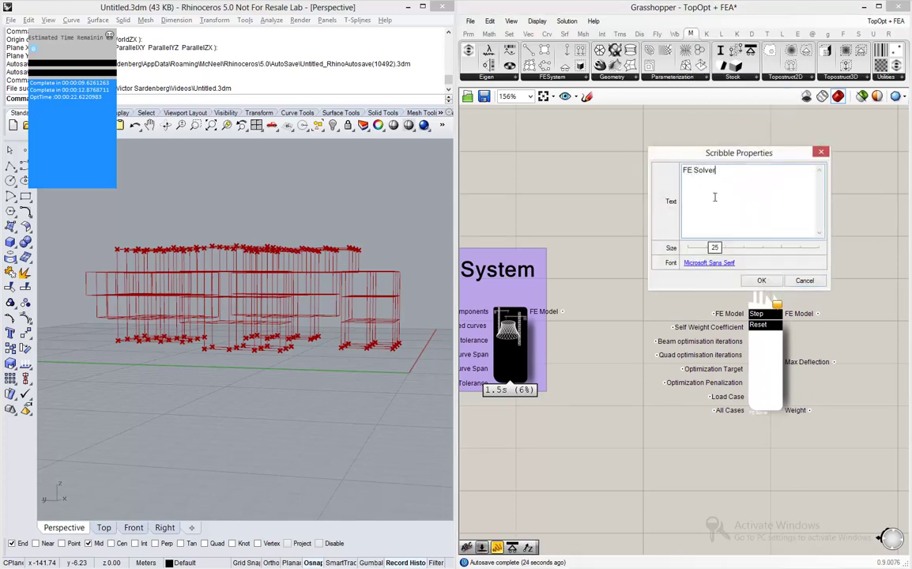
pyautogui.click(775, 284)
pyautogui.moveTo(834, 124); pyautogui.dragTo(665, 453)
pyautogui.hotkey('ctrl', 'g')
pyautogui.click(651, 498)
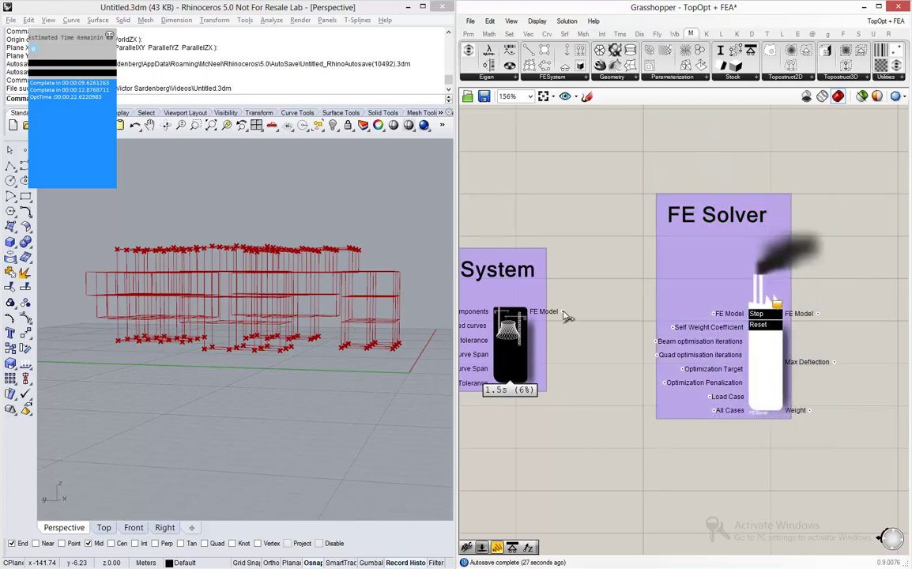
# Connect FEA System's FE Model output to FE Solver's FE Model input and check the solver's Max Deflection value.
pyautogui.moveTo(563, 312); pyautogui.dragTo(716, 317)
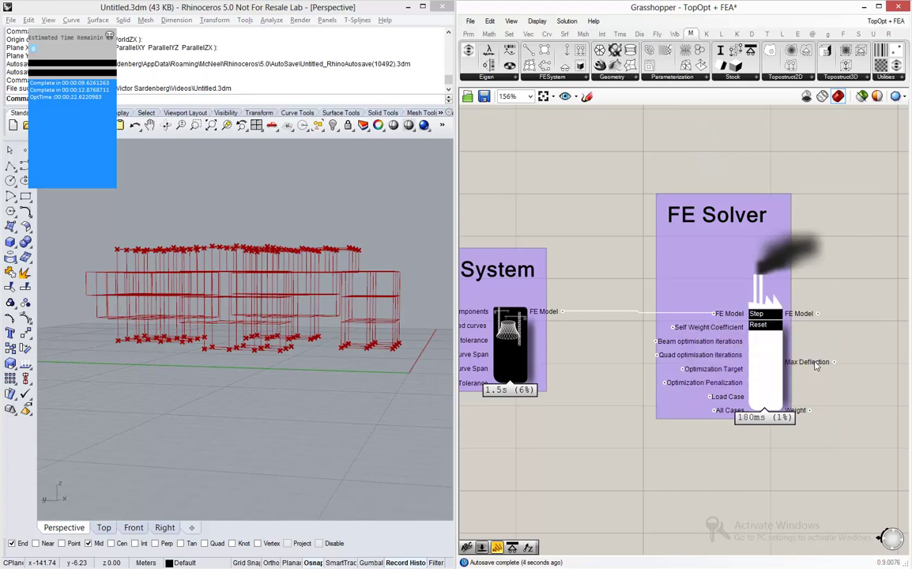
pyautogui.moveTo(816, 365)
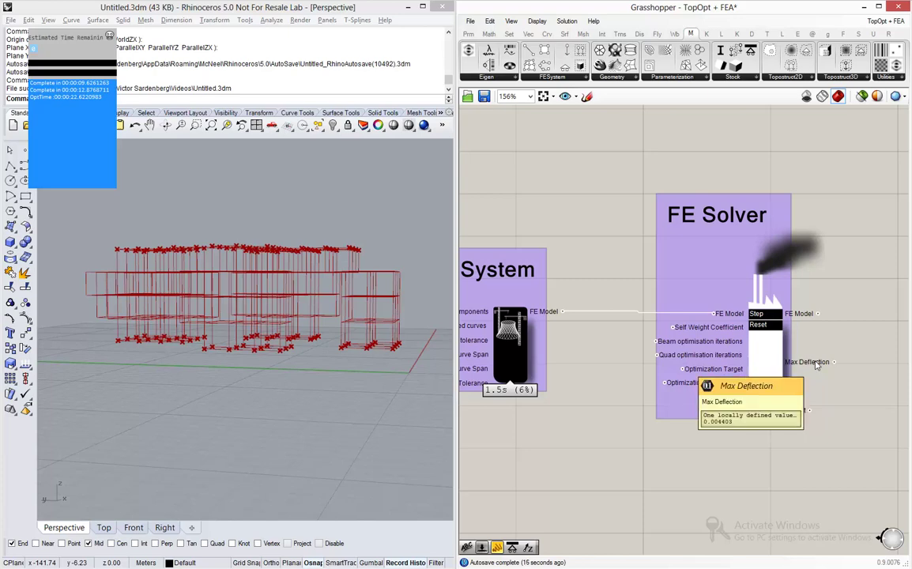
# Add a Frame Visualization component beside the FE Solver group.
pyautogui.moveTo(816, 363); pyautogui.dragTo(723, 345, button='right')
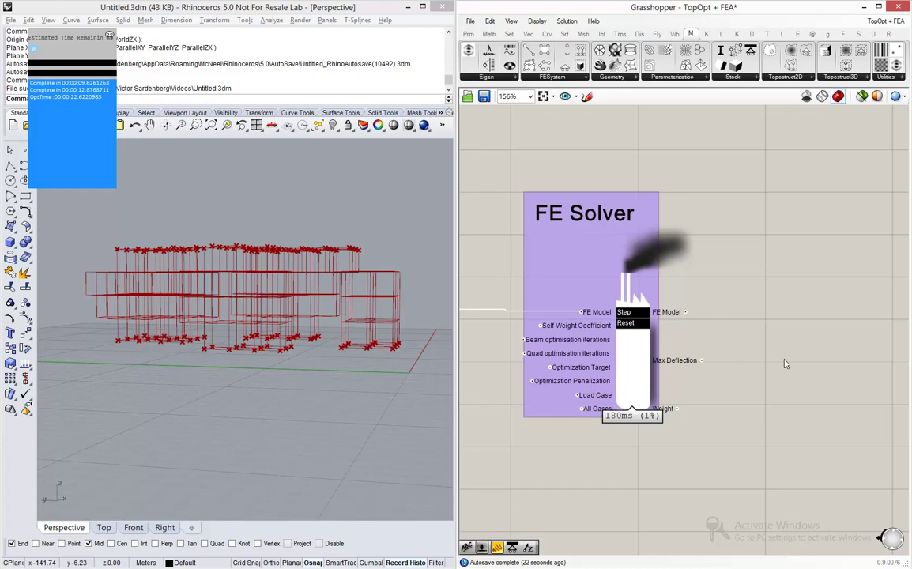
pyautogui.moveTo(357, 242); pyautogui.dragTo(290, 254, button='right')
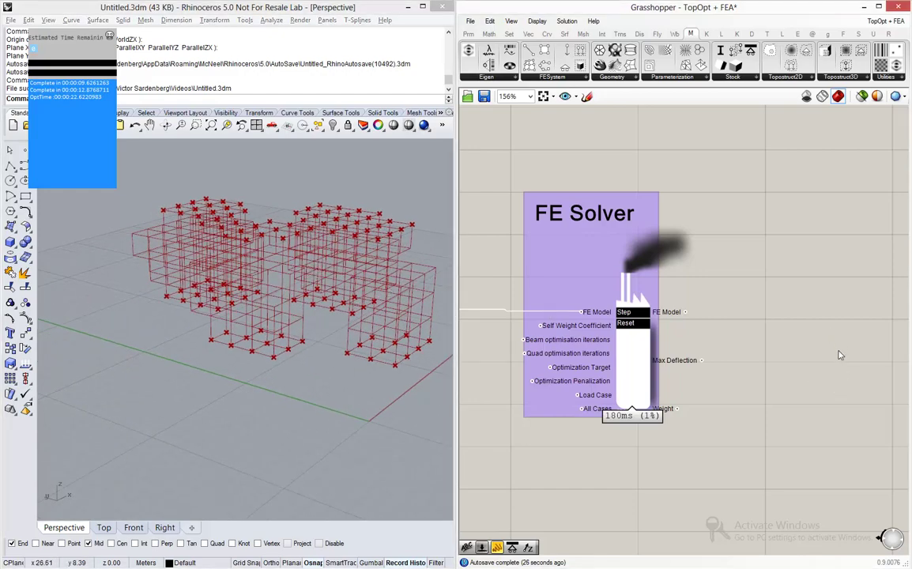
pyautogui.click(580, 79)
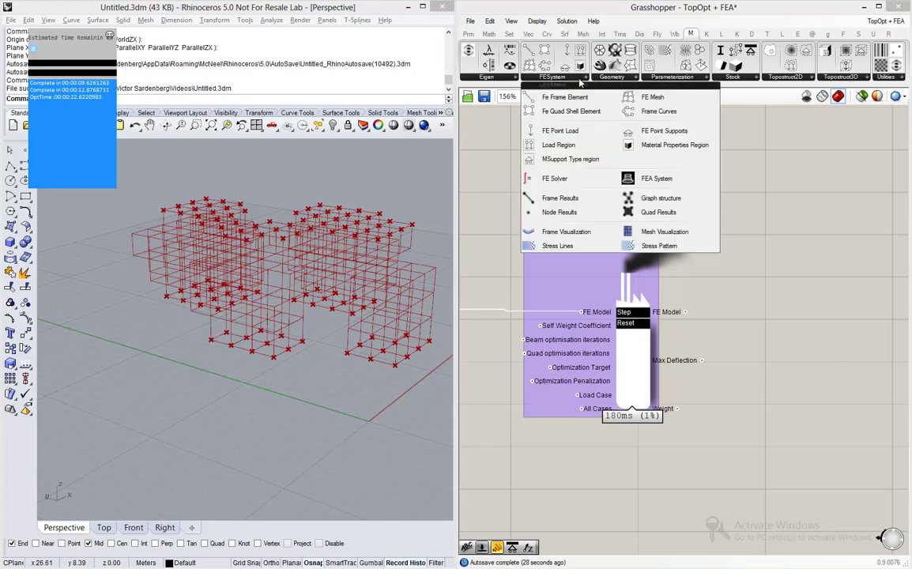
pyautogui.click(564, 232)
pyautogui.click(825, 366)
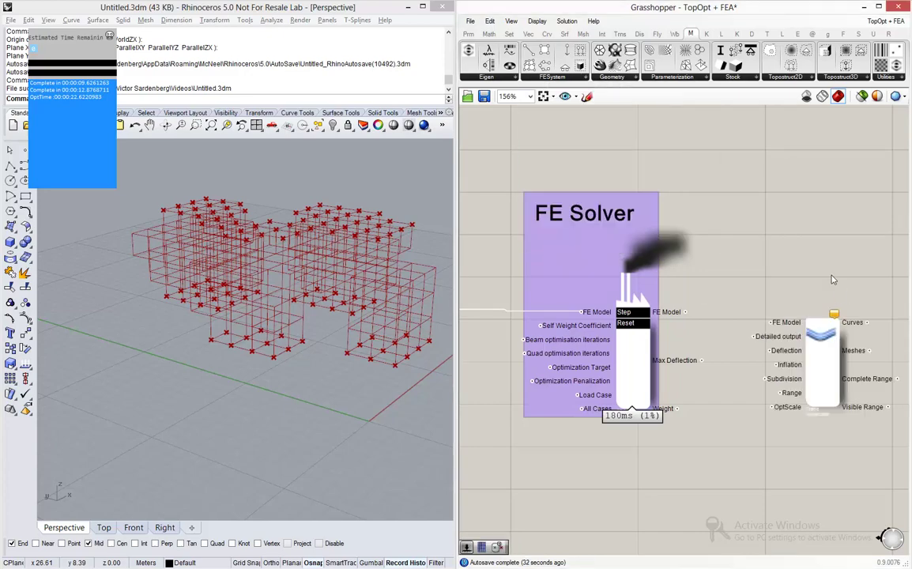
# Add a scribble reading "Frame Visualization" above the visualization component and group them.
pyautogui.doubleClick(832, 274)
pyautogui.write('scribble')
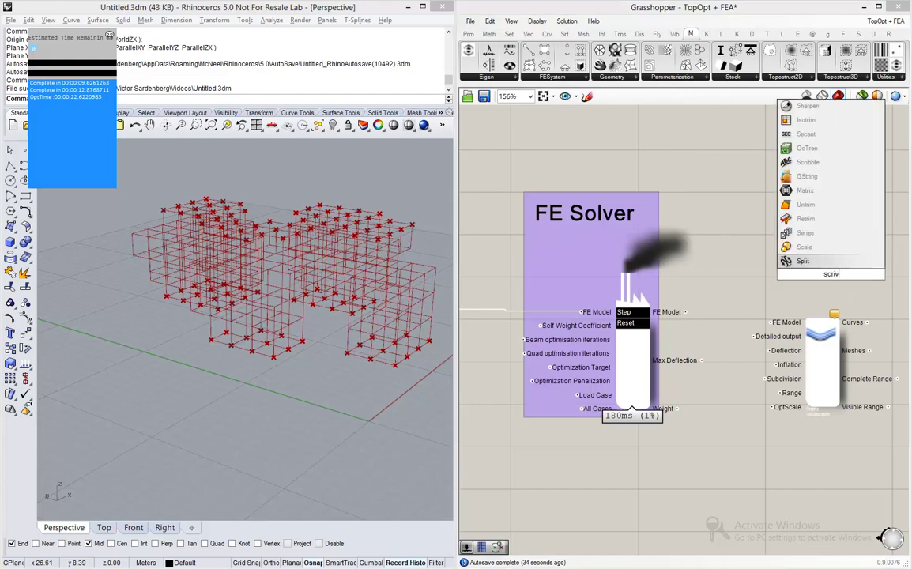
pyautogui.press('Return')
pyautogui.doubleClick(832, 276)
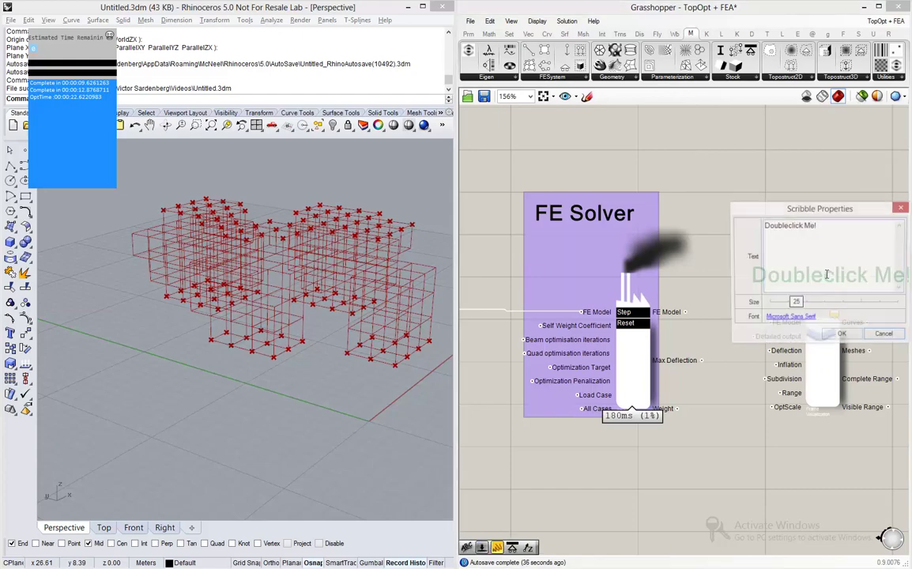
pyautogui.write('Frame Visualization')
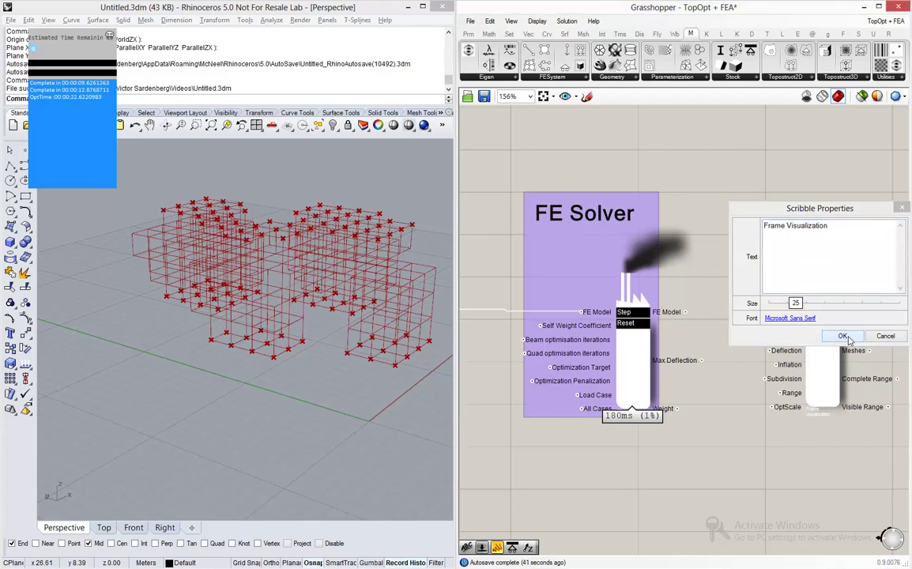
pyautogui.click(842, 335)
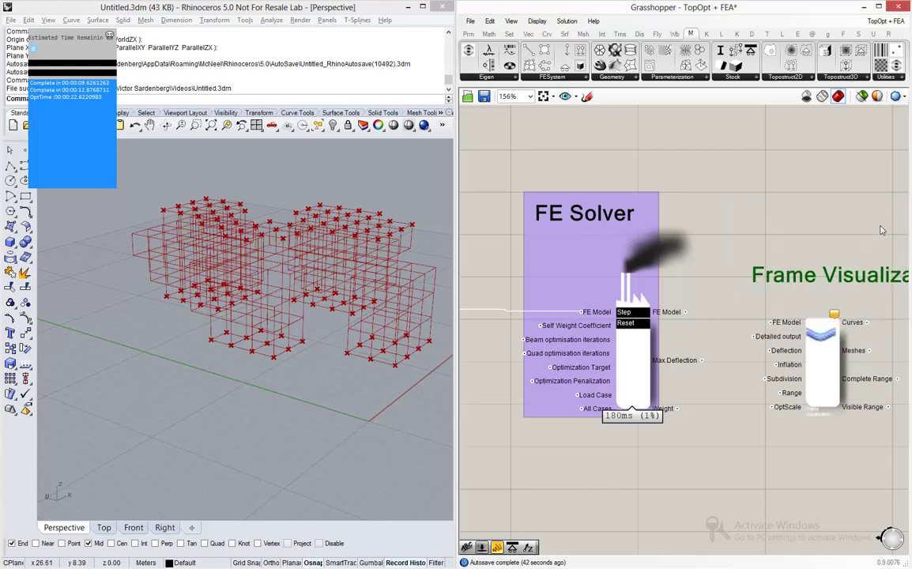
pyautogui.hotkey('ctrl', 'g')
# Connect FE Solver's FE Model output to Frame Visualization's FE Model input.
pyautogui.scroll(2, 762, 352)
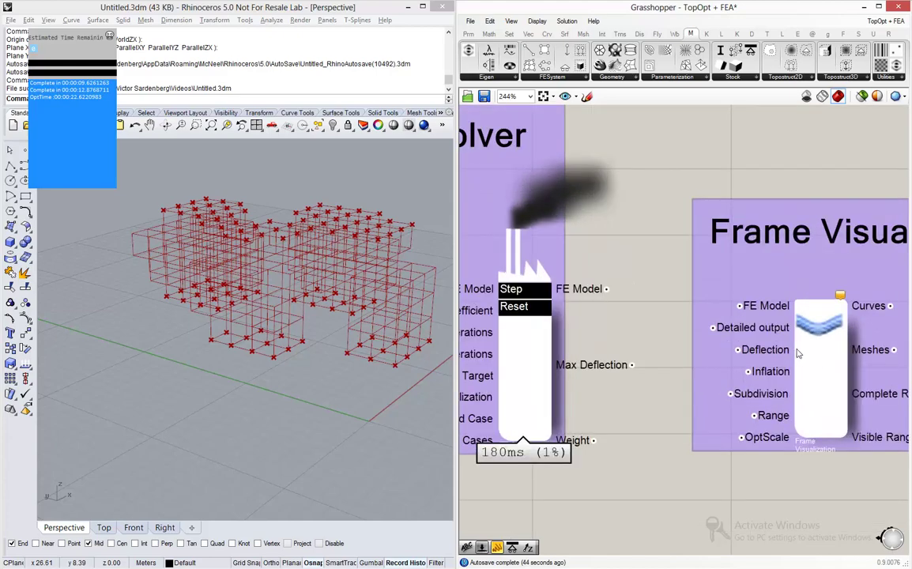
pyautogui.moveTo(607, 290); pyautogui.dragTo(741, 306)
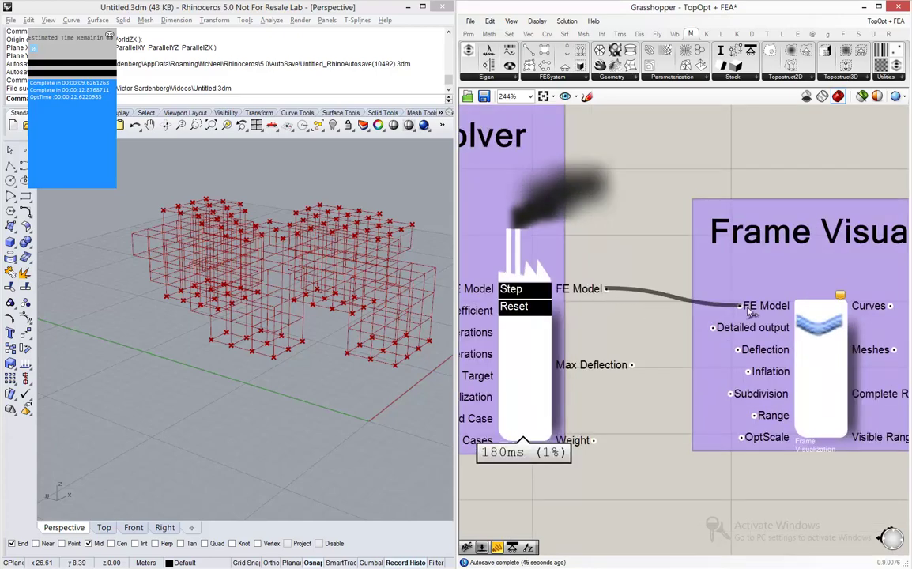
pyautogui.moveTo(764, 358)
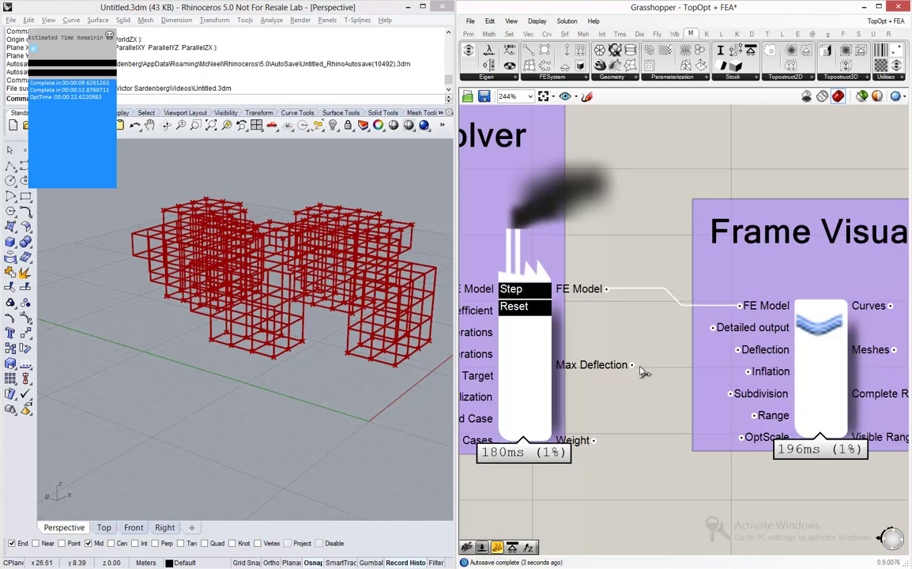
# Connect FE Solver's Max Deflection output to Frame Visualization's Deflection input and inspect the frame model up close.
pyautogui.moveTo(632, 365); pyautogui.dragTo(741, 349)
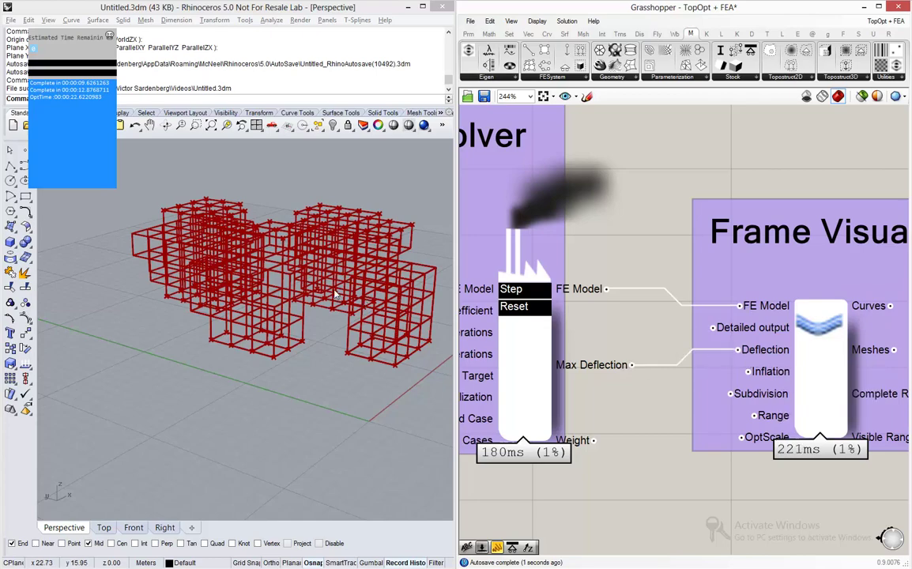
pyautogui.scroll(2, 475, 290)
pyautogui.scroll(3, 263, 267)
pyautogui.moveTo(263, 266); pyautogui.dragTo(151, 259, button='right')
pyautogui.scroll(-4, 678, 319)
pyautogui.scroll(3, 707, 449)
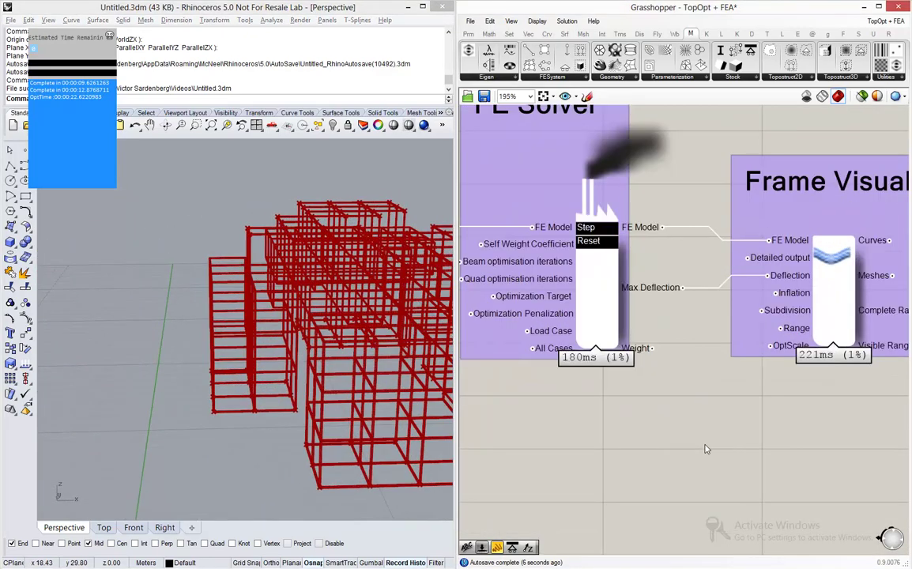
# Add a number slider set to 25 and connect it to Frame Visualization's Deflection input, replacing the Max Deflection wire.
pyautogui.doubleClick(707, 447)
pyautogui.write('25')
pyautogui.press('Return')
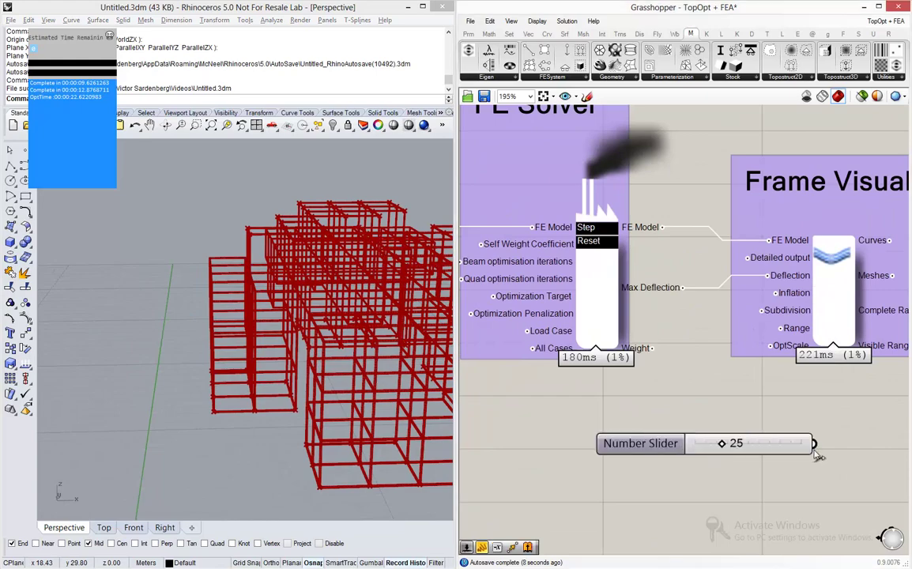
pyautogui.moveTo(814, 445); pyautogui.dragTo(767, 275)
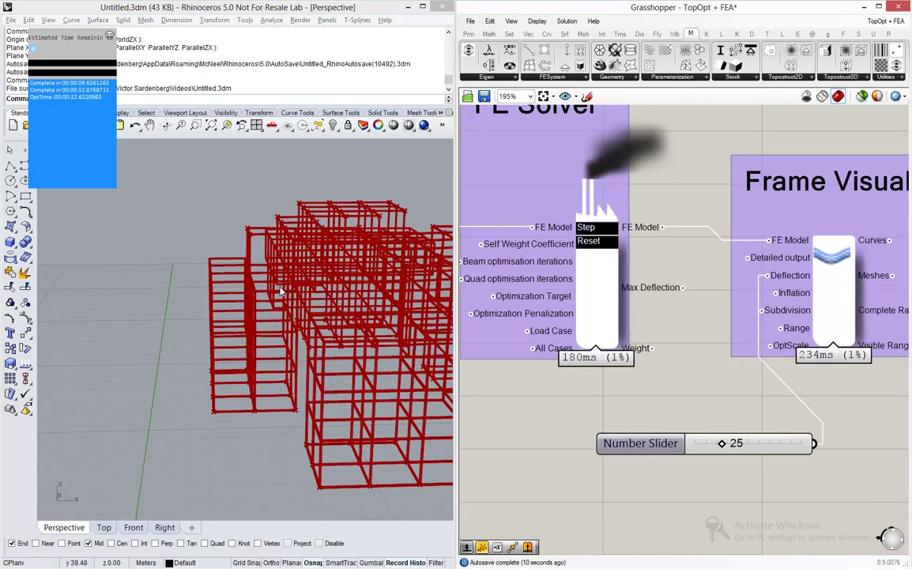
pyautogui.moveTo(281, 291); pyautogui.dragTo(299, 251, button='right')
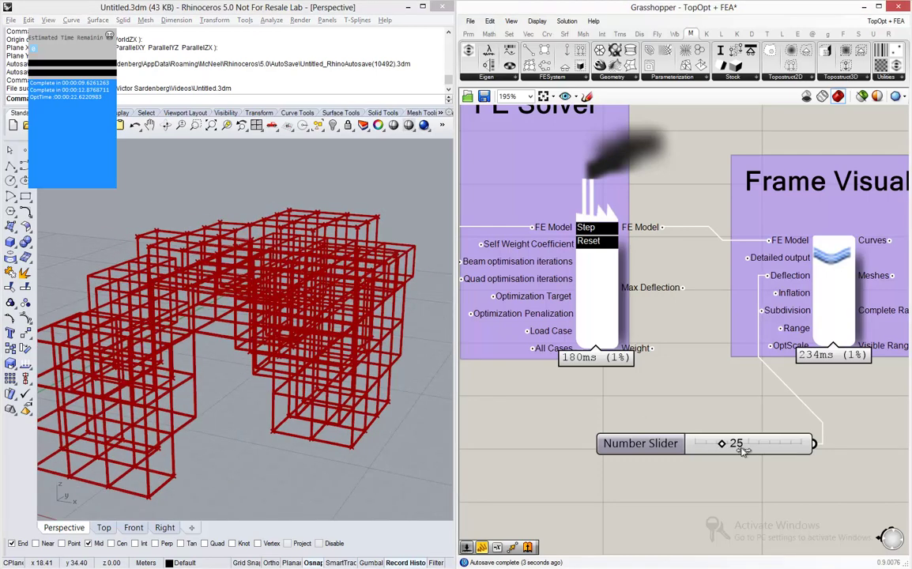
# Try deflection values of 100, 1 and again 100 on the slider, examining the frame's deformed shape.
pyautogui.moveTo(722, 445); pyautogui.dragTo(827, 461)
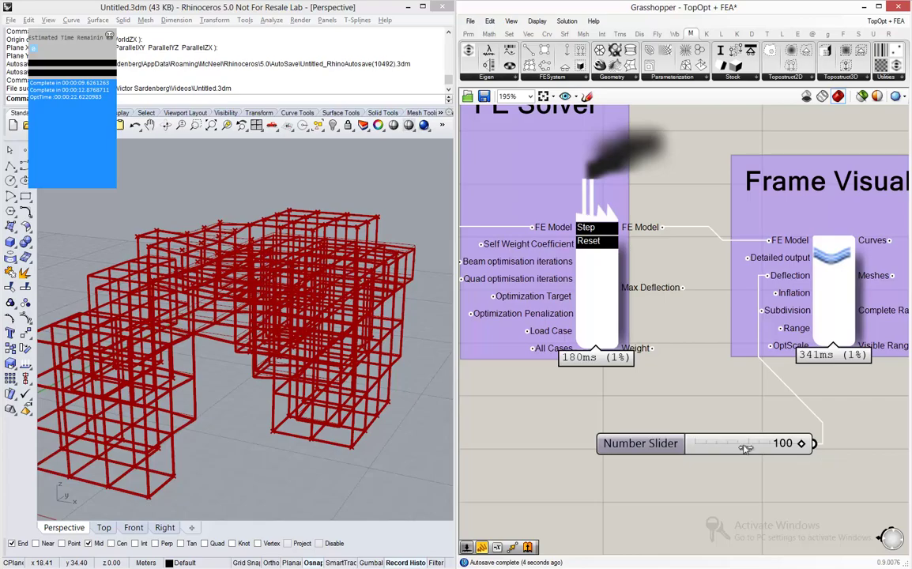
pyautogui.moveTo(220, 304); pyautogui.dragTo(351, 346, button='right')
pyautogui.scroll(5, 170, 256)
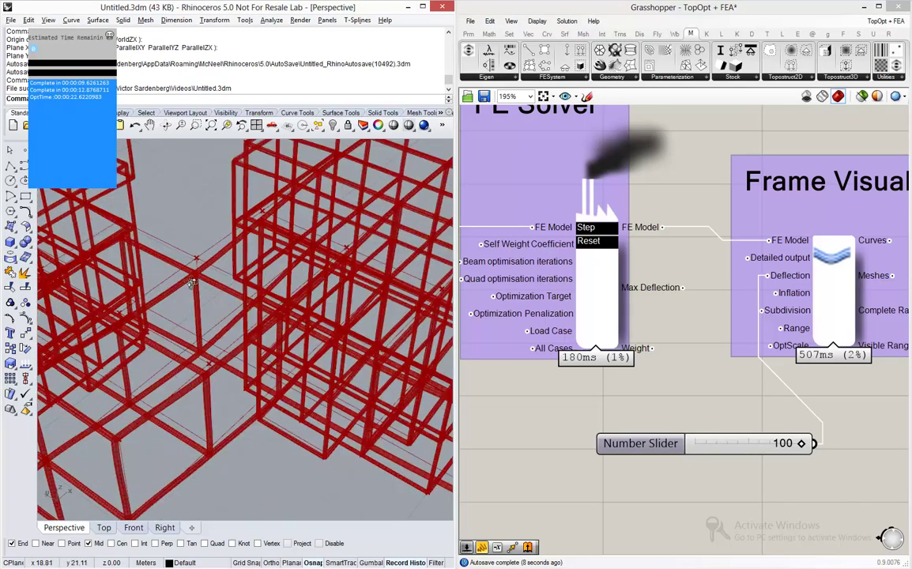
pyautogui.moveTo(200, 269); pyautogui.dragTo(388, 229, button='right')
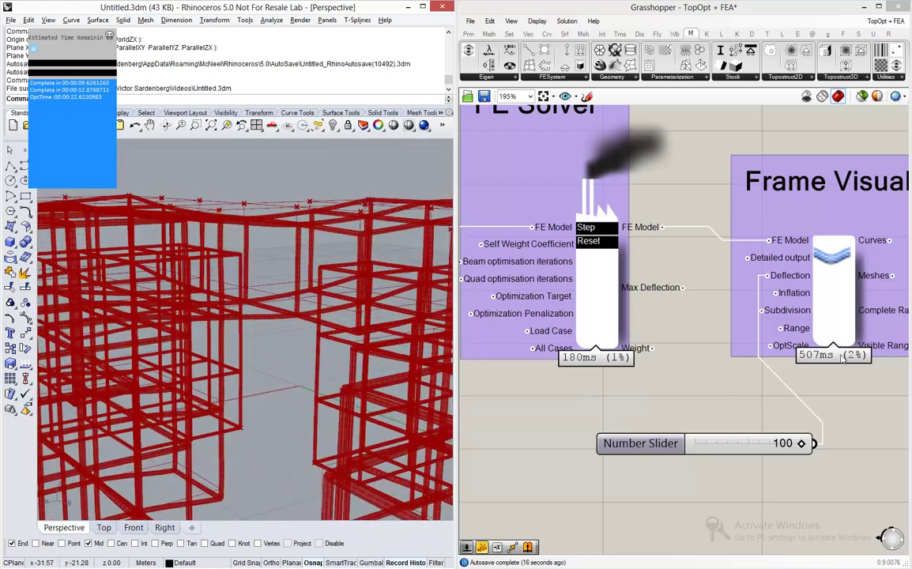
pyautogui.moveTo(801, 444); pyautogui.dragTo(679, 441)
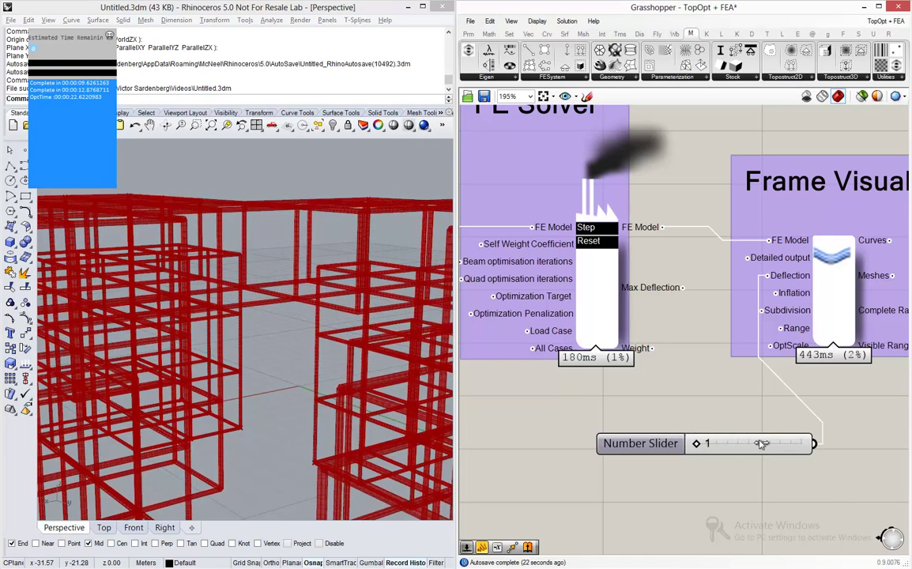
pyautogui.moveTo(779, 447); pyautogui.dragTo(822, 452)
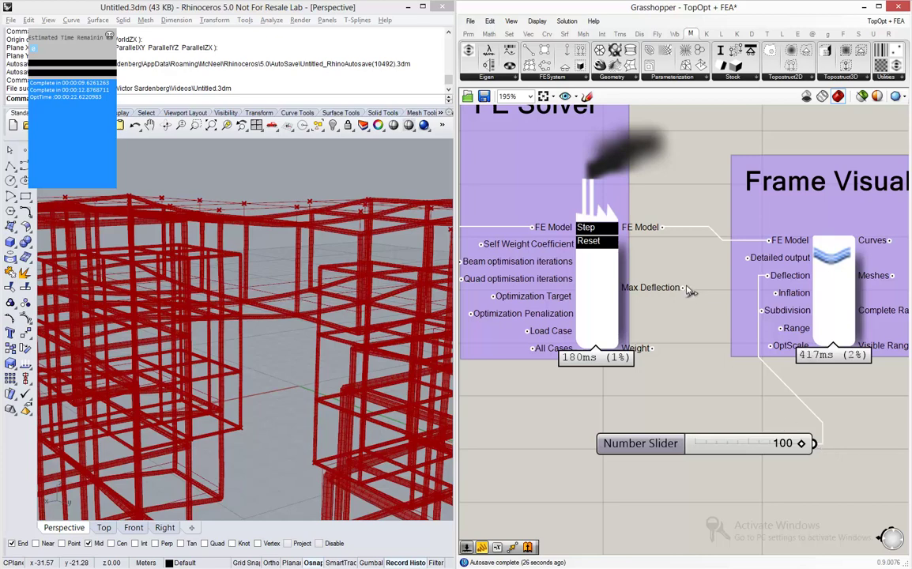
# Reconnect FE Solver's Max Deflection output to Frame Visualization's Deflection input and delete the number slider.
pyautogui.moveTo(685, 289); pyautogui.dragTo(777, 286)
pyautogui.moveTo(775, 283)
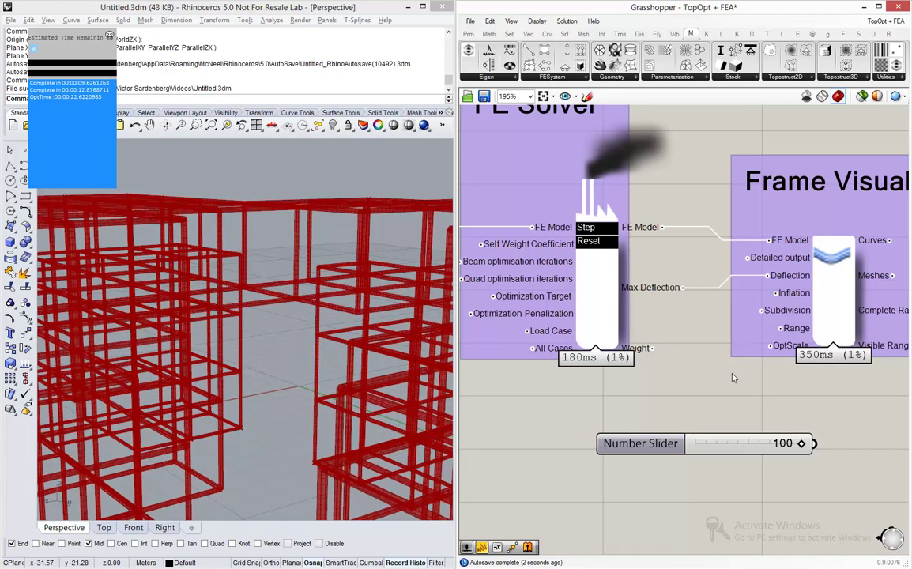
pyautogui.click(737, 441)
pyautogui.press('Delete')
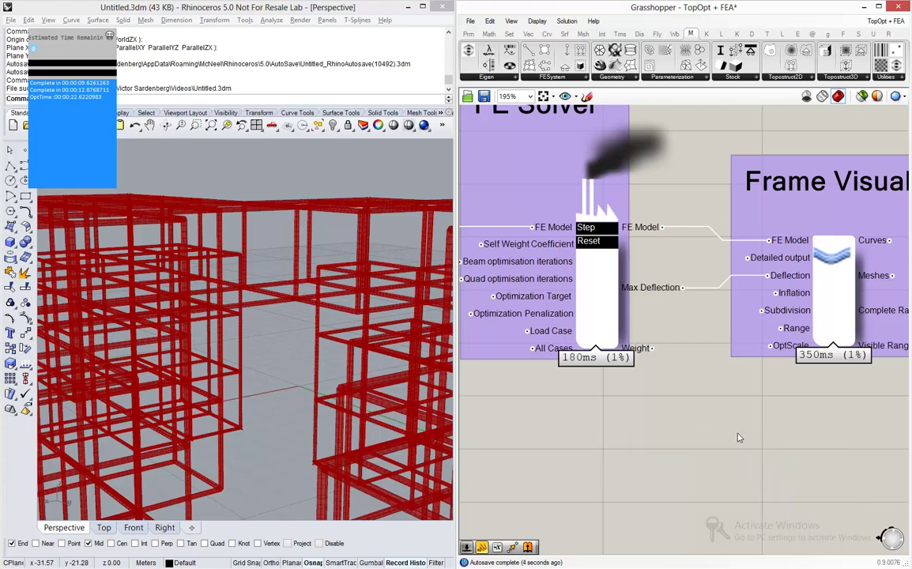
pyautogui.scroll(-4, 718, 435)
pyautogui.scroll(1, 721, 434)
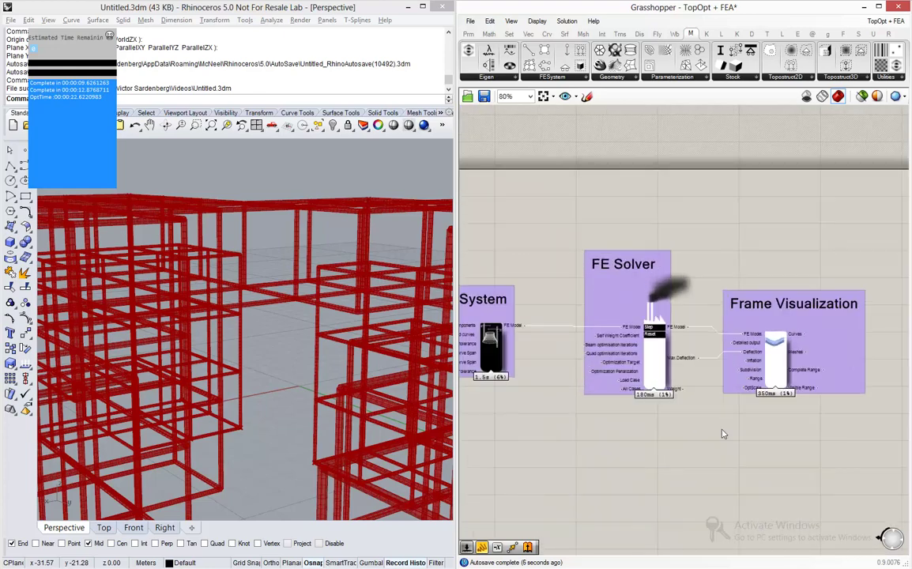
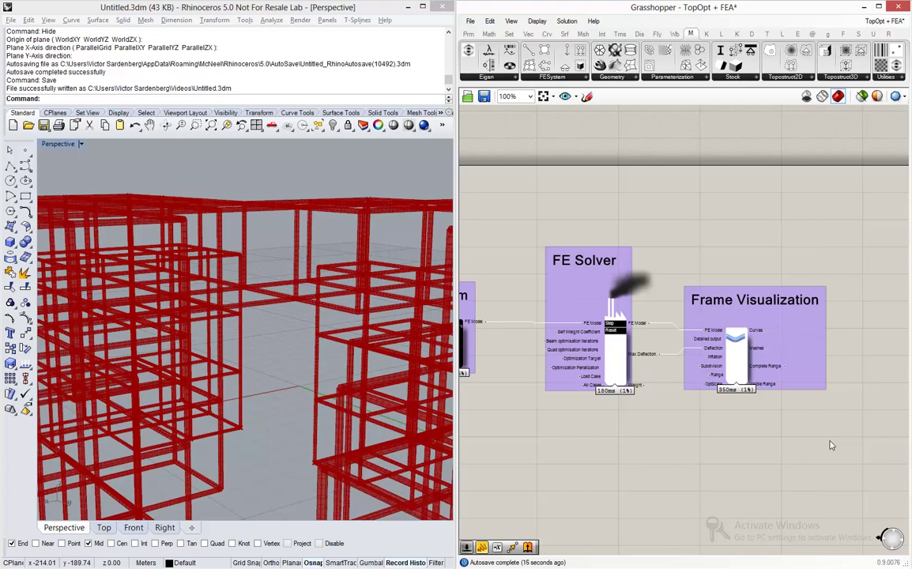
# Add a Scribble component on the empty canvas below the FE Solver and Frame Visualization groups.
pyautogui.moveTo(354, 357); pyautogui.dragTo(157, 403, button='right')
pyautogui.scroll(-10, 203, 386)
pyautogui.scroll(3, 632, 505)
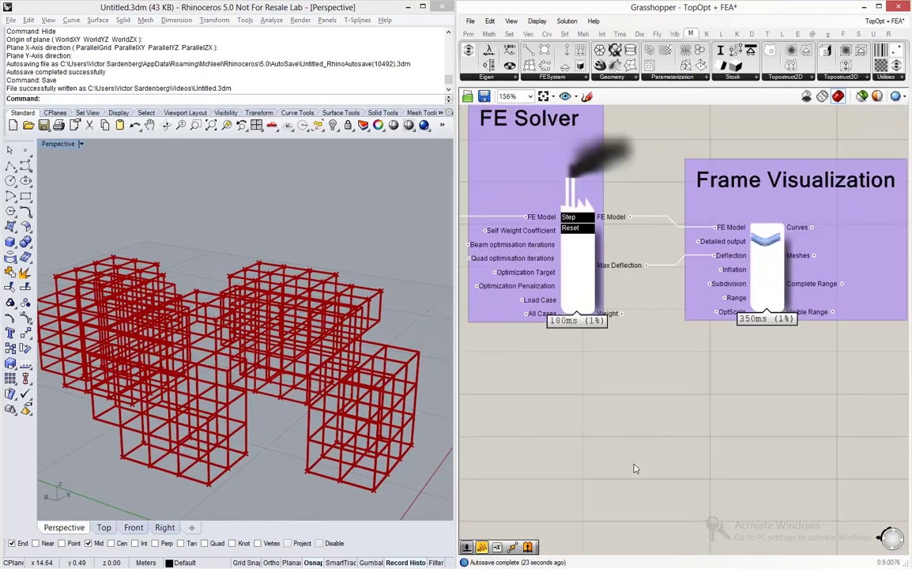
pyautogui.doubleClick(634, 464)
pyautogui.write('sc')
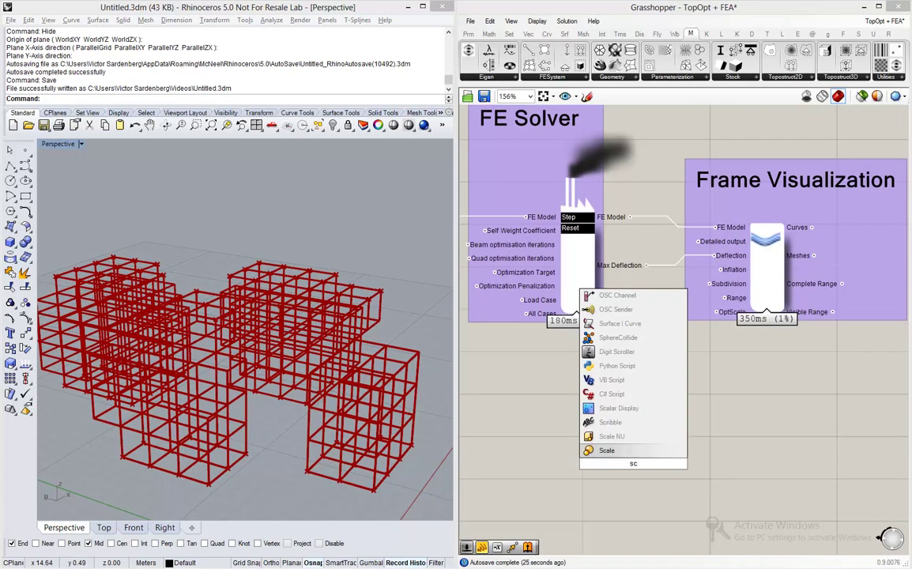
pyautogui.write('ribb')
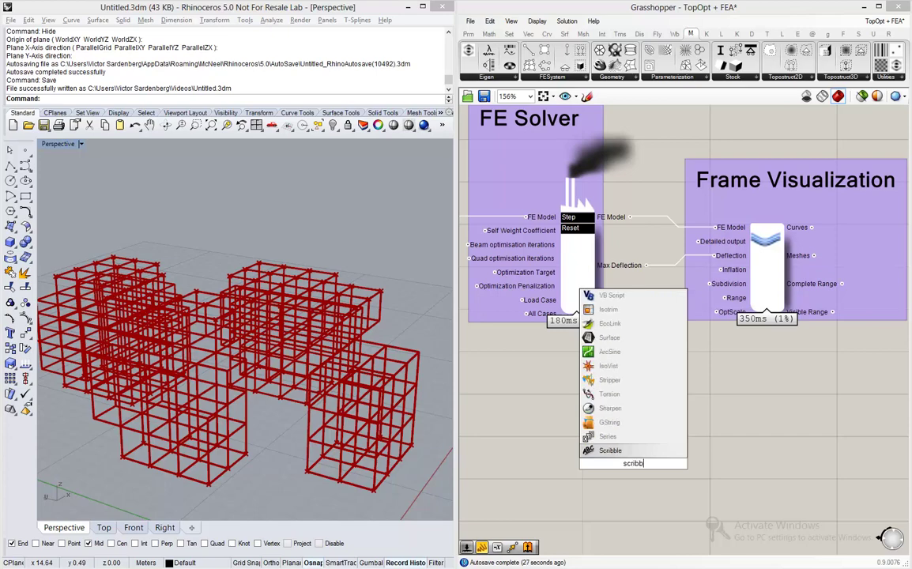
pyautogui.press('Return')
# Set the scribble's text to "L/250" with a second line "L= Dimensão do vão livre".
pyautogui.doubleClick(634, 465)
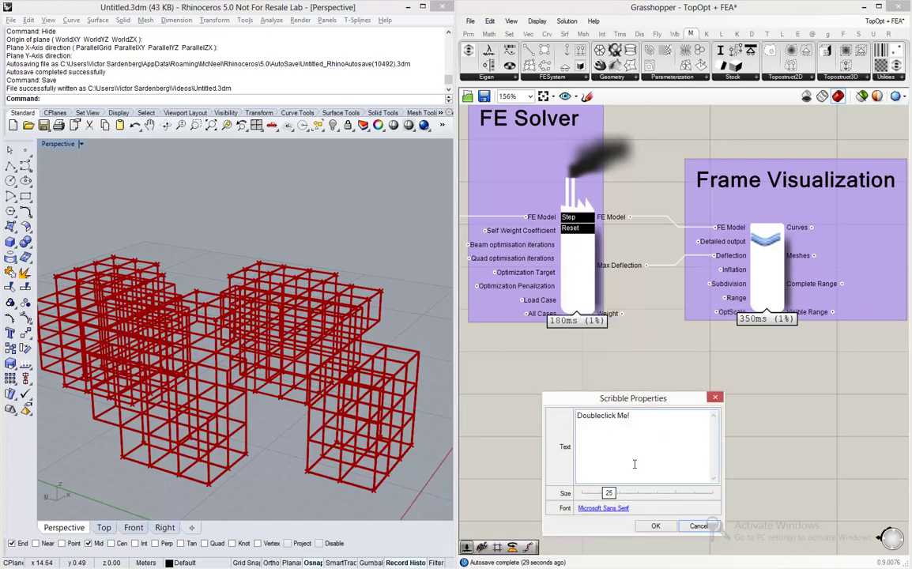
pyautogui.moveTo(651, 428); pyautogui.dragTo(531, 421)
pyautogui.write('L')
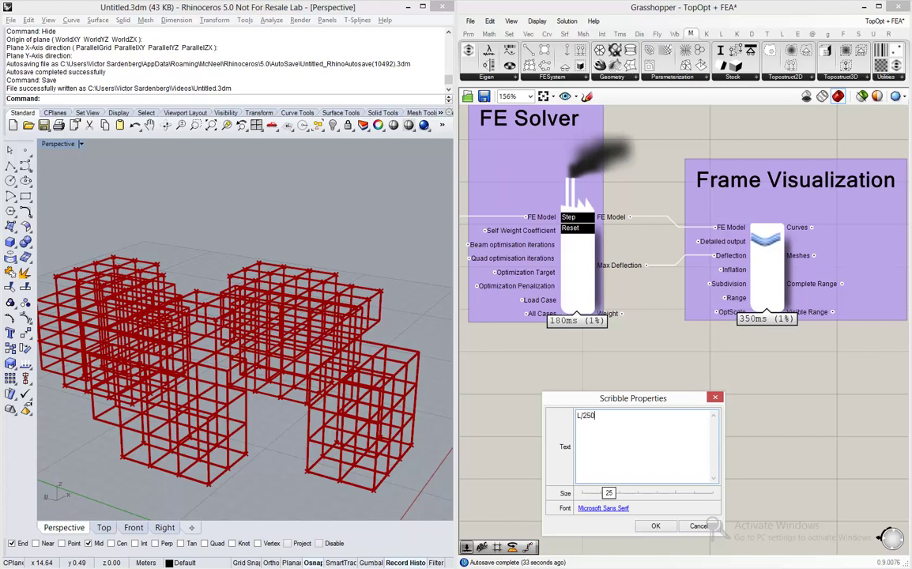
pyautogui.write('/250')
pyautogui.press('Return')
pyautogui.click(655, 526)
pyautogui.click(671, 434)
# Measure the distance across the frame's free span between two points in the Rhino perspective view.
pyautogui.moveTo(244, 350)
pyautogui.mouseDown(button='right')
pyautogui.moveTo(139, 378)
pyautogui.moveTo(96, 354)
pyautogui.moveTo(87, 321)
pyautogui.moveTo(319, 404)
pyautogui.moveTo(266, 372)
pyautogui.mouseUp(button='right')
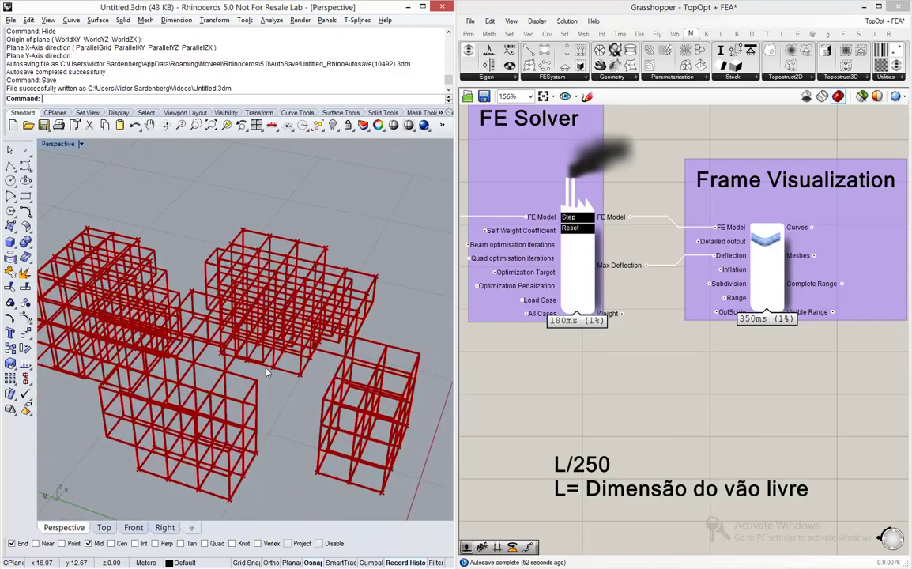
pyautogui.write('Distance')
pyautogui.press('Return')
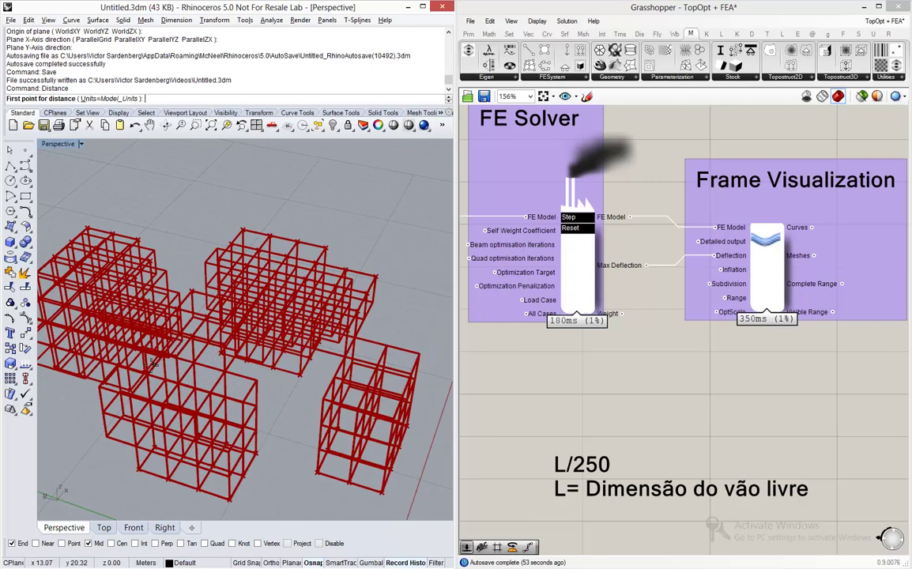
pyautogui.click(147, 367)
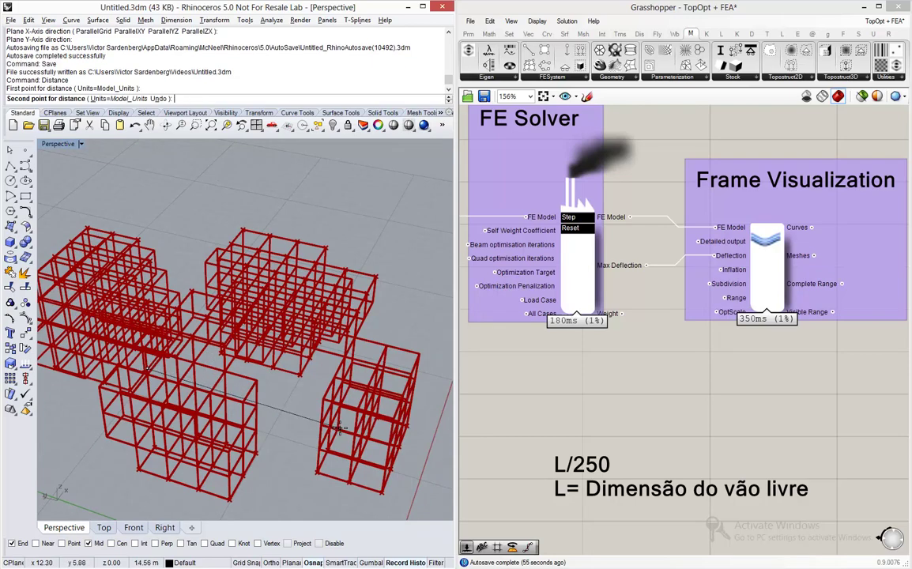
pyautogui.click(306, 384)
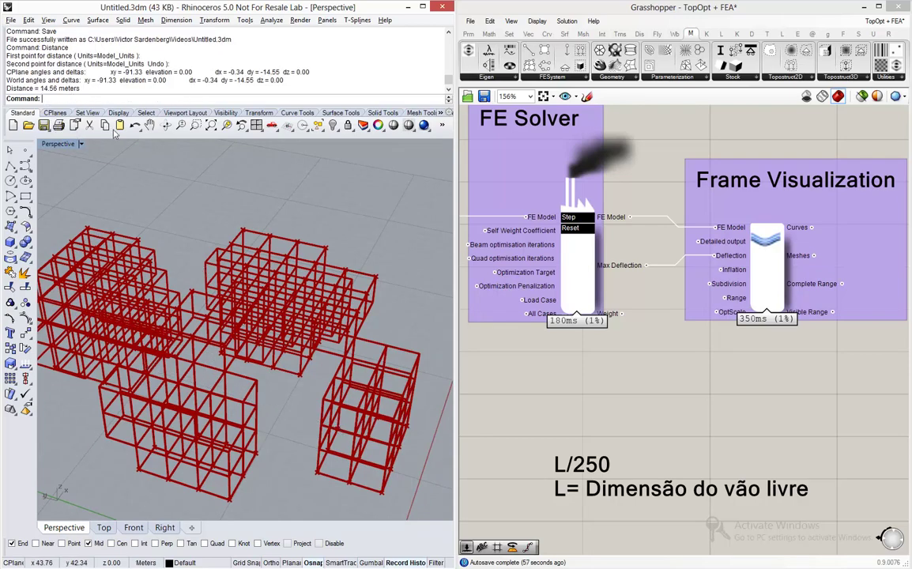
# Add a number slider set to 15 above the L/250 note and a Division component next to it.
pyautogui.click(687, 428)
pyautogui.scroll(-4, 610, 392)
pyautogui.scroll(4, 692, 447)
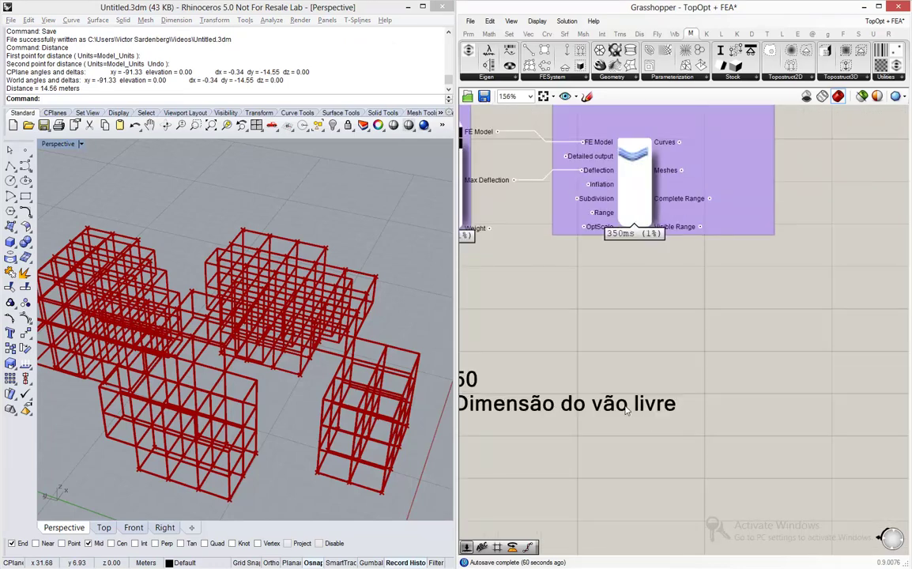
pyautogui.scroll(-2, 701, 411)
pyautogui.scroll(1, 596, 364)
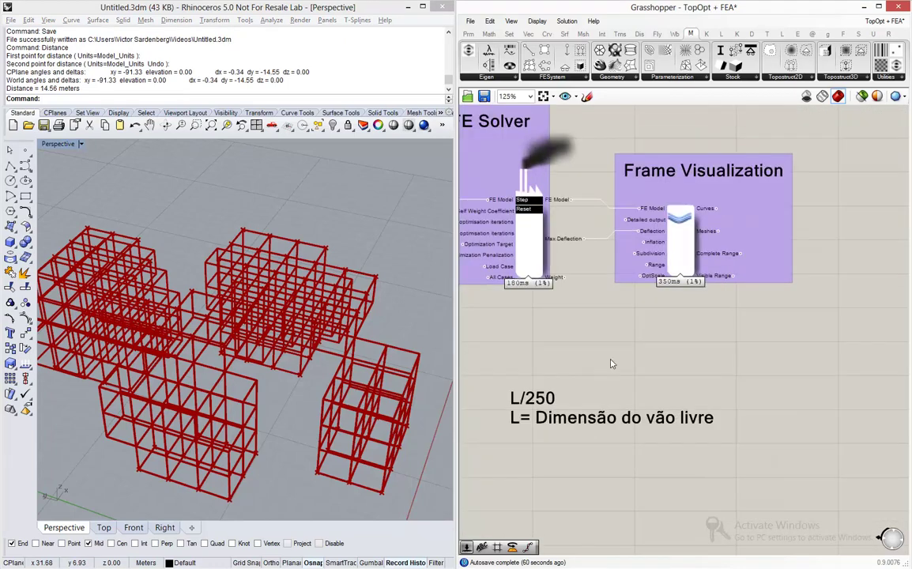
pyautogui.doubleClick(610, 359)
pyautogui.write('15')
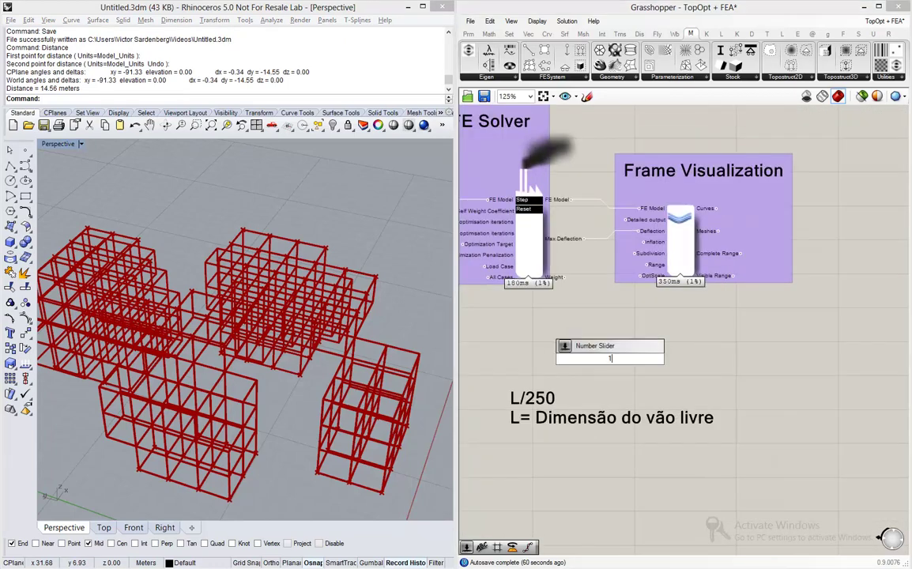
pyautogui.press('Return')
pyautogui.doubleClick(696, 375)
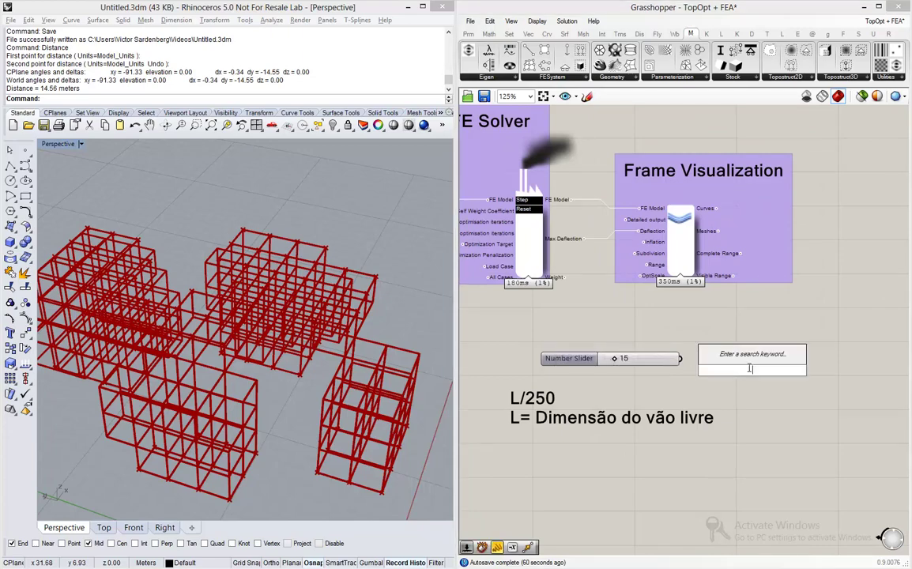
pyautogui.write('divisio')
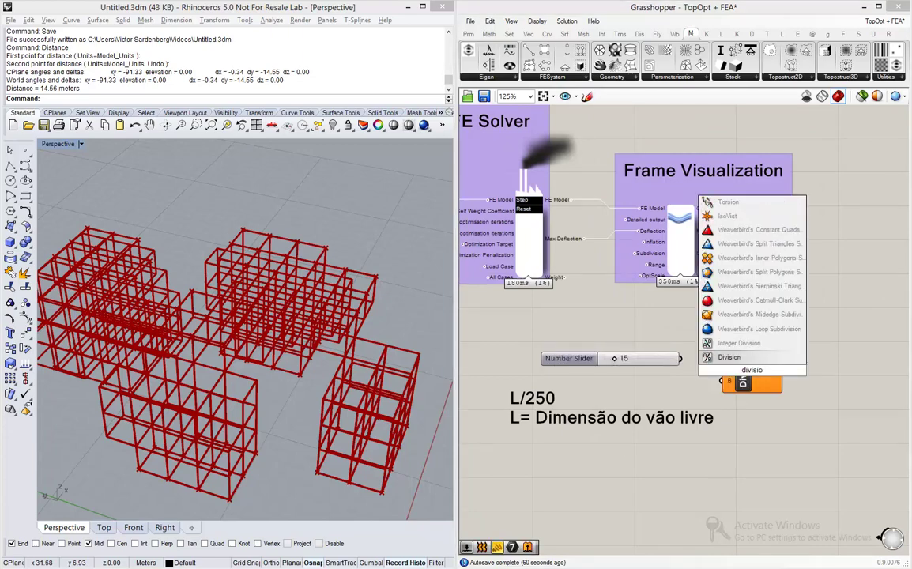
pyautogui.press('Return')
# Add a number slider set to 250, then connect the 15 slider to Division's A and the 250 slider to B.
pyautogui.doubleClick(644, 397)
pyautogui.write('250')
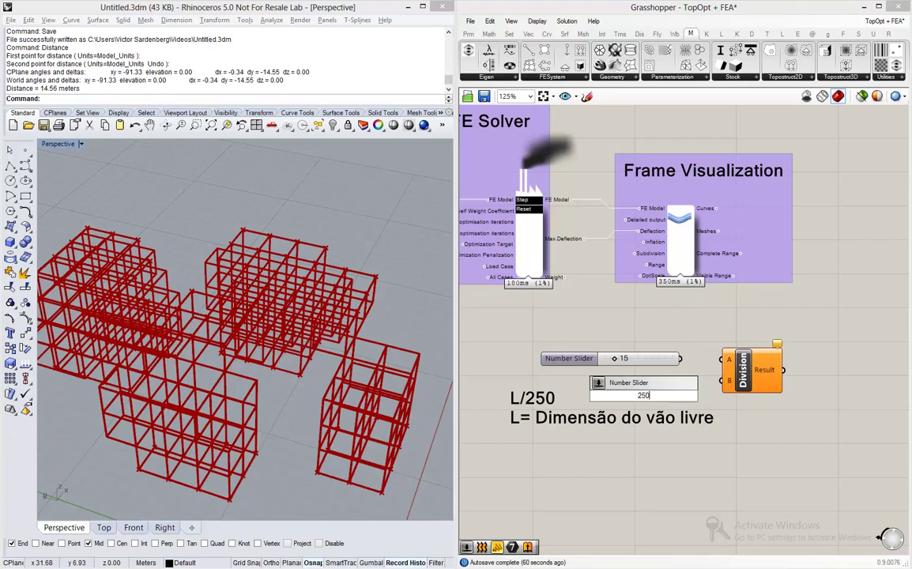
pyautogui.press('Return')
pyautogui.moveTo(680, 359); pyautogui.dragTo(728, 361)
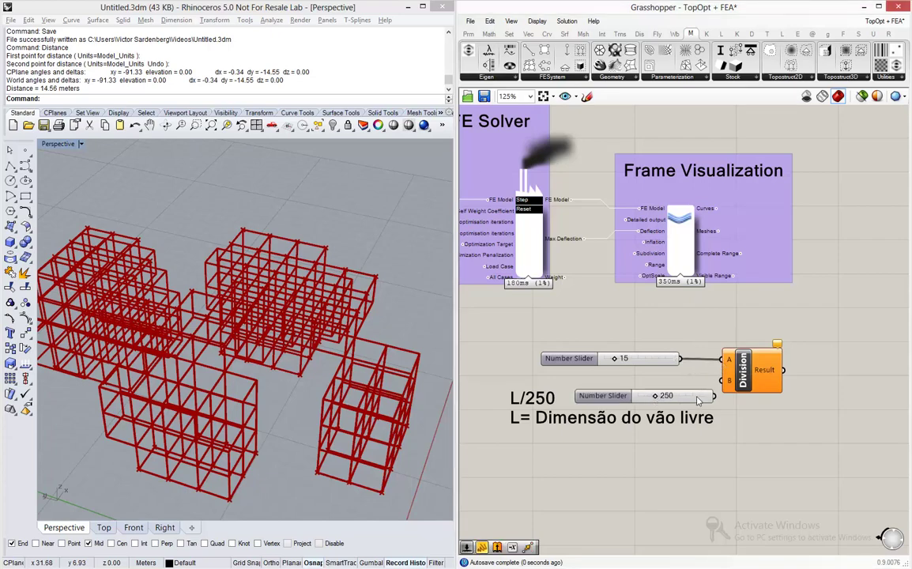
pyautogui.moveTo(710, 398); pyautogui.dragTo(728, 381)
pyautogui.moveTo(771, 377)
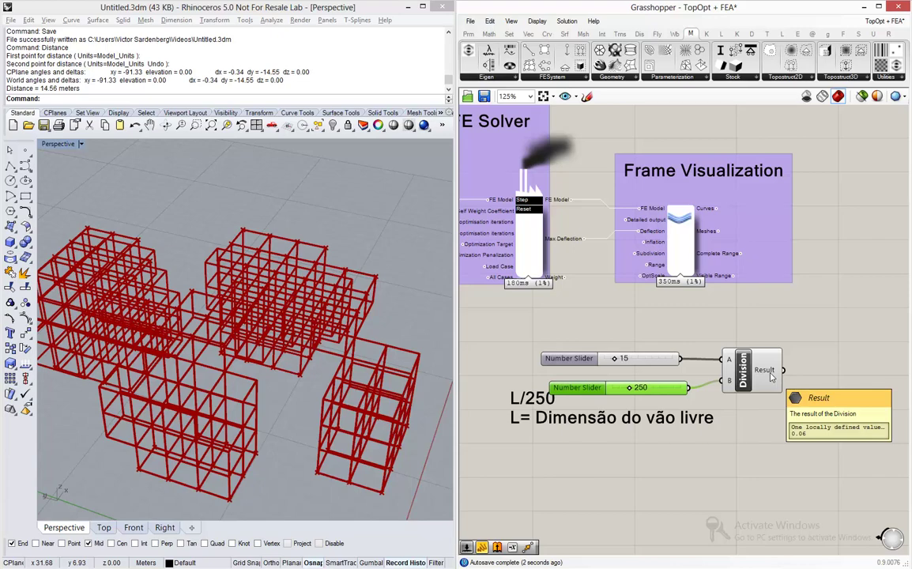
# Add a Galapagos component and place it above the Frame Visualization group.
pyautogui.scroll(-3, 697, 387)
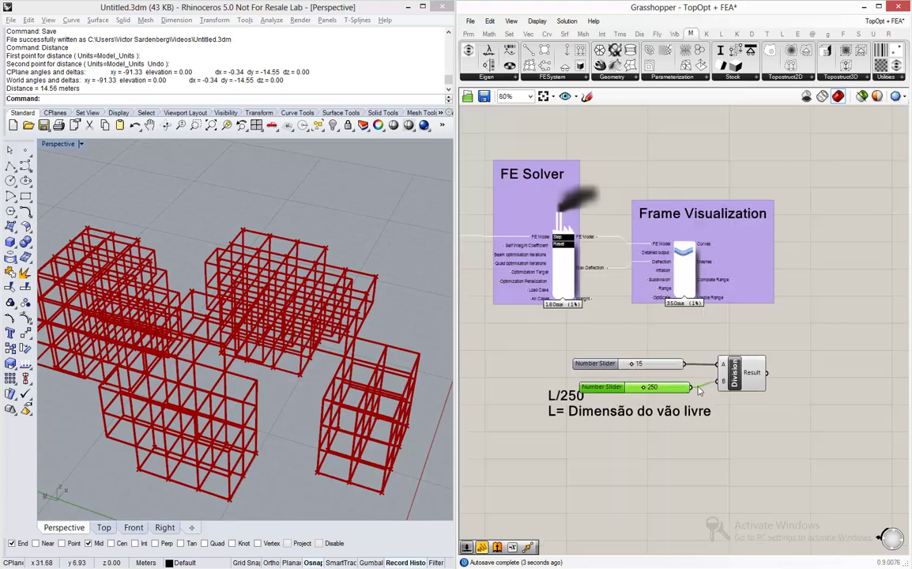
pyautogui.scroll(3, 824, 295)
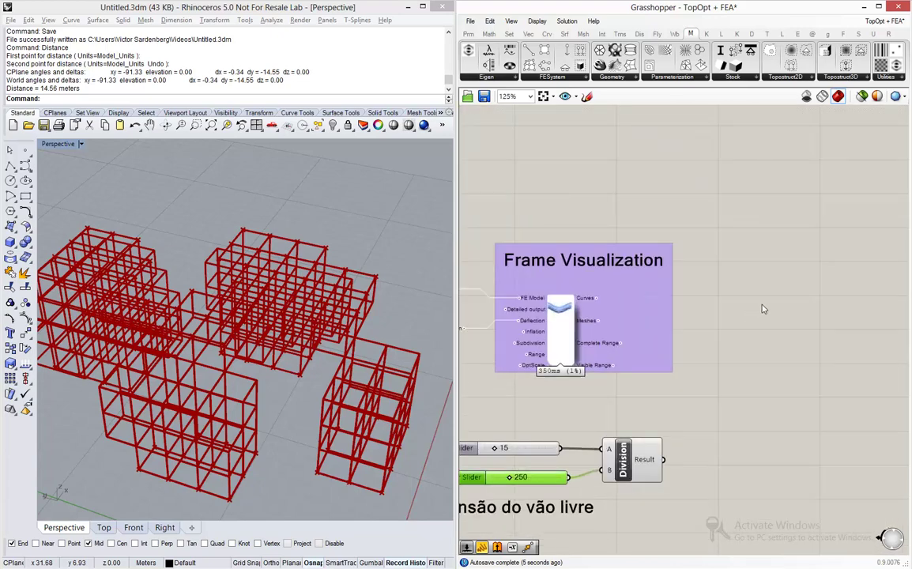
pyautogui.doubleClick(779, 290)
pyautogui.write('galap')
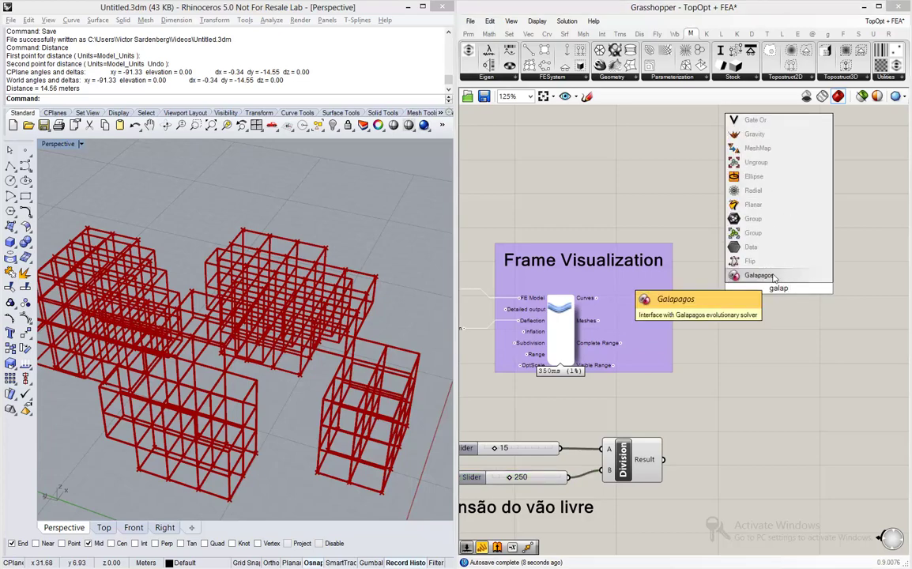
pyautogui.press('Return')
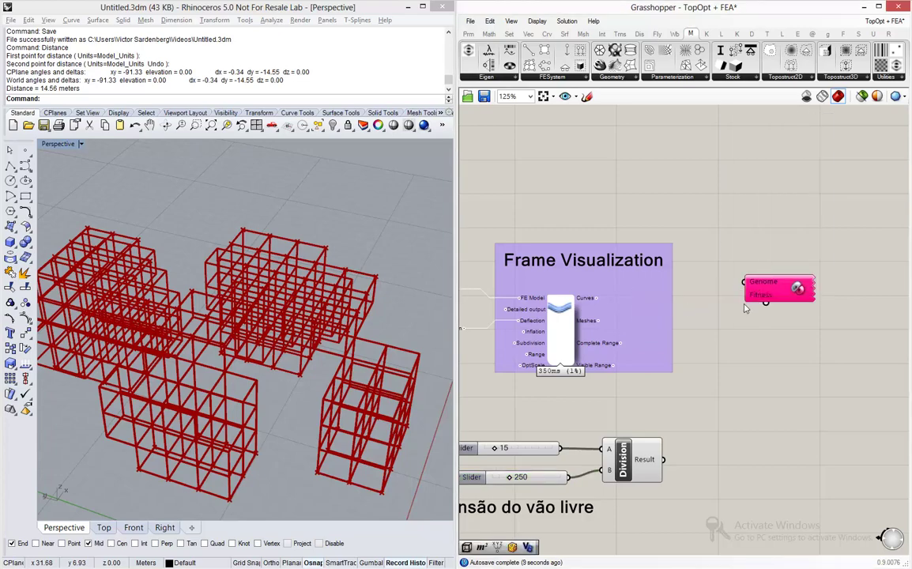
pyautogui.moveTo(790, 288); pyautogui.dragTo(634, 197)
# Connect Galapagos's Fitness to FE Solver's Max Deflection and its Genome to the number slider in the topmost purple group.
pyautogui.scroll(-3, 751, 237)
pyautogui.scroll(3, 608, 253)
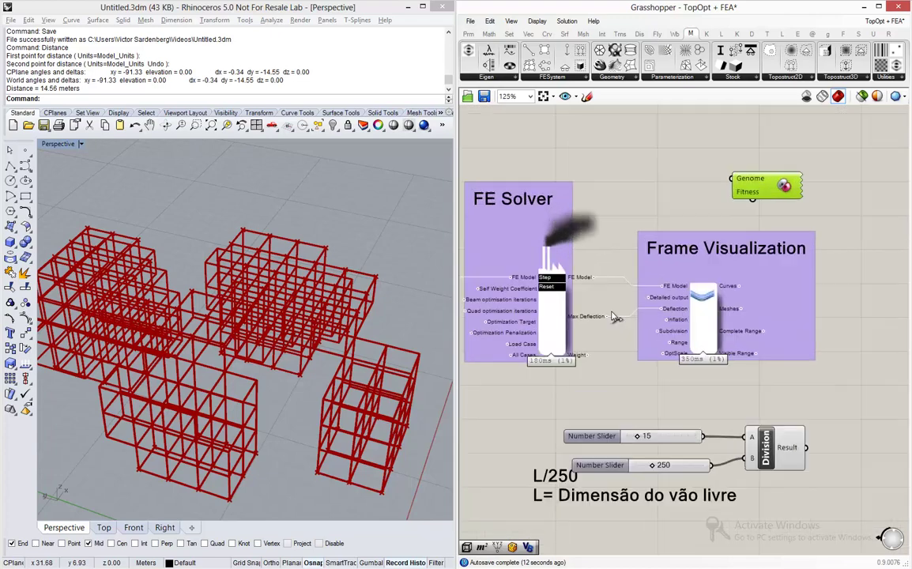
pyautogui.moveTo(607, 317); pyautogui.dragTo(621, 302)
pyautogui.moveTo(754, 200); pyautogui.dragTo(605, 316)
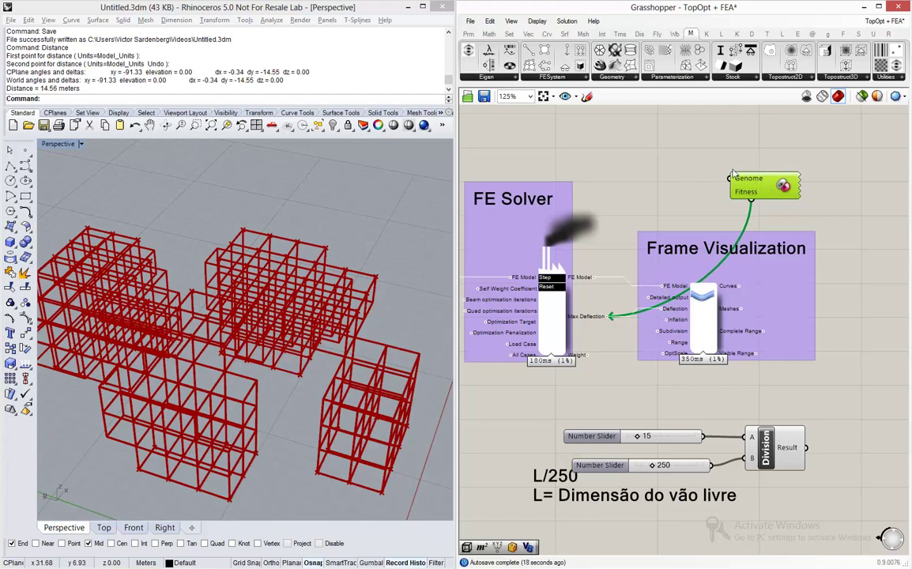
pyautogui.moveTo(751, 186); pyautogui.dragTo(665, 151)
pyautogui.scroll(-8, 752, 189)
pyautogui.moveTo(743, 182); pyautogui.dragTo(600, 264)
# Add a Panel beside the Division component and connect Division's Result output to it.
pyautogui.scroll(6, 578, 158)
pyautogui.scroll(3, 581, 160)
pyautogui.scroll(-7, 551, 250)
pyautogui.scroll(7, 877, 356)
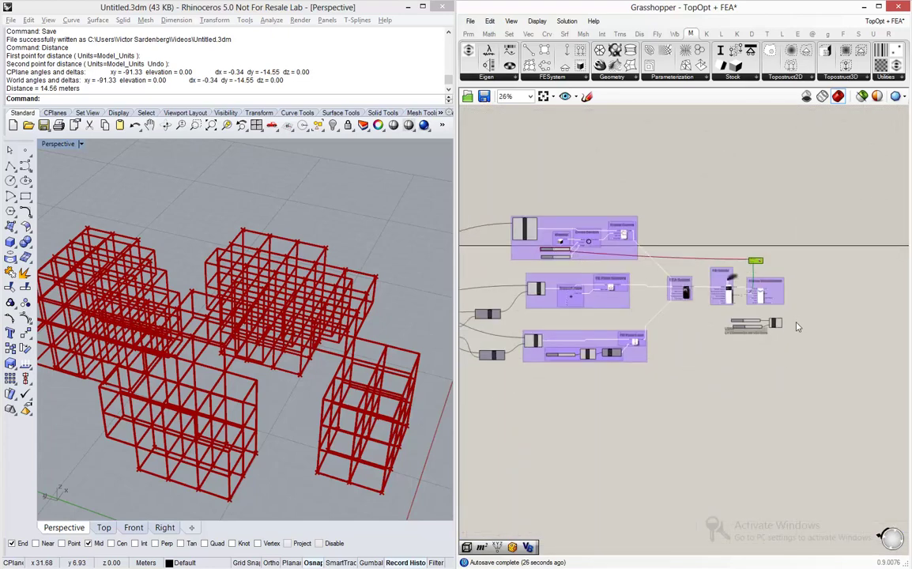
pyautogui.scroll(3, 776, 315)
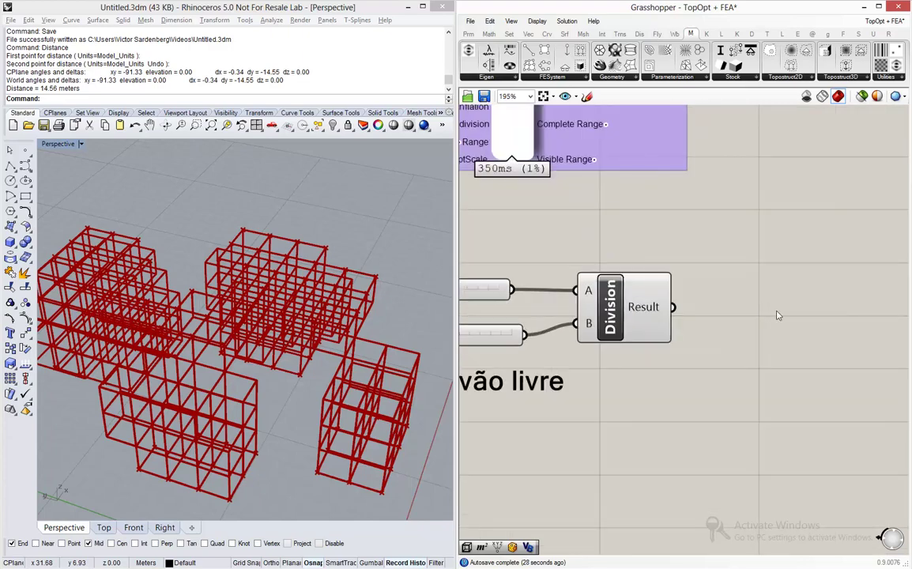
pyautogui.doubleClick(776, 311)
pyautogui.write('panel')
pyautogui.press('Return')
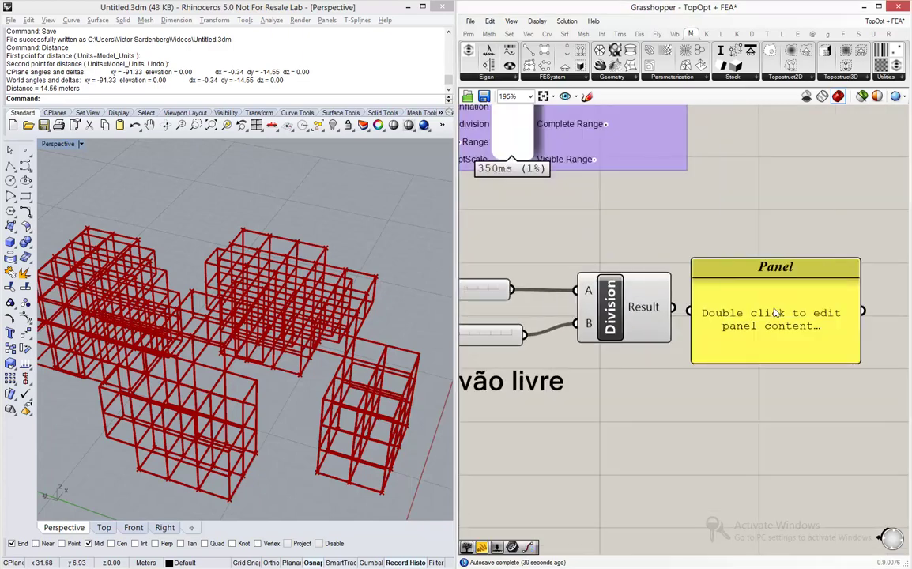
pyautogui.moveTo(672, 306); pyautogui.dragTo(685, 314)
pyautogui.moveTo(749, 336); pyautogui.dragTo(757, 328)
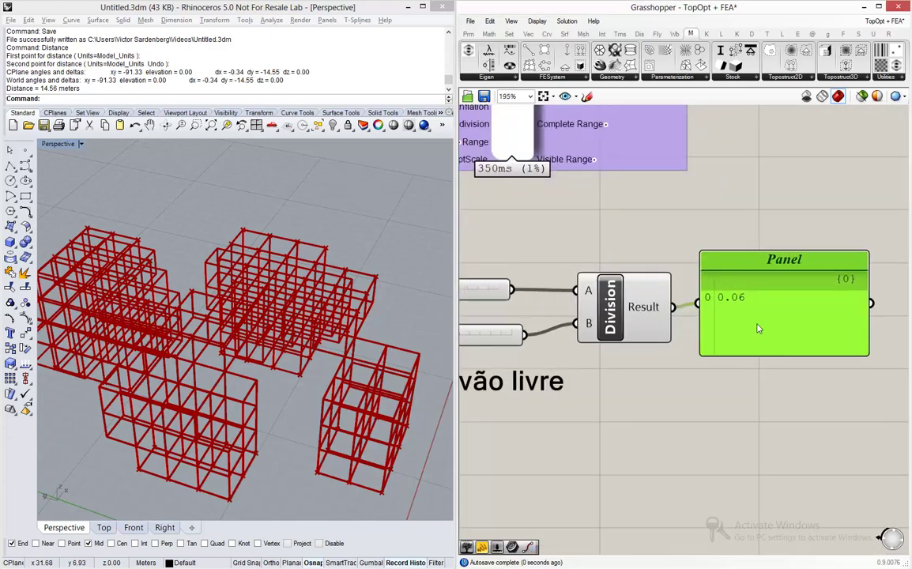
# Set the Galapagos fitness target to 0.06 in its editor and accept the settings.
pyautogui.scroll(-5, 763, 373)
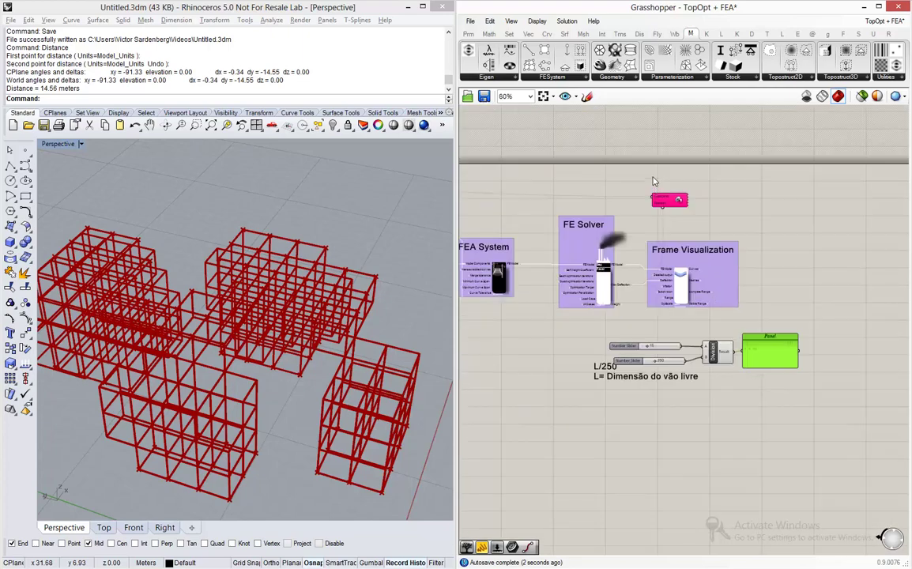
pyautogui.scroll(6, 653, 181)
pyautogui.scroll(2, 723, 243)
pyautogui.doubleClick(711, 271)
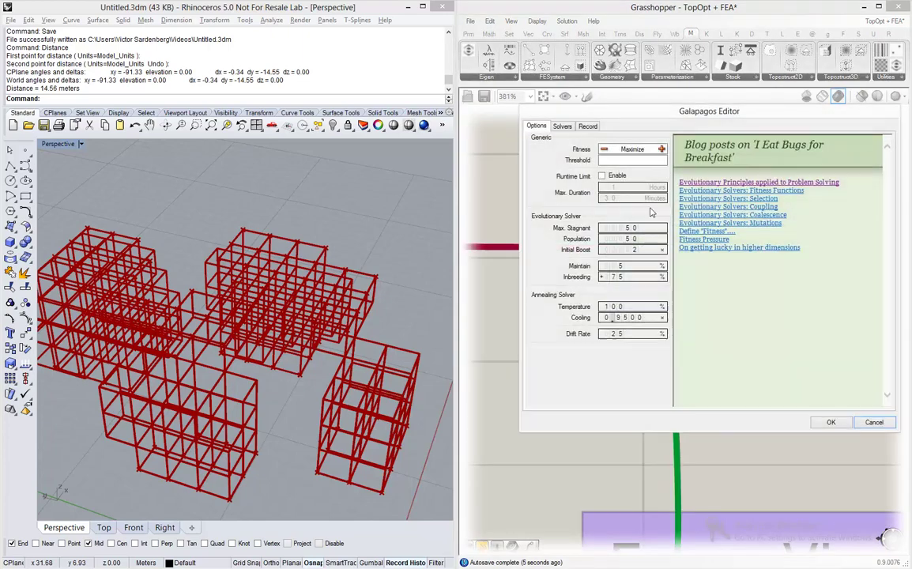
pyautogui.doubleClick(642, 149)
pyautogui.click(604, 149)
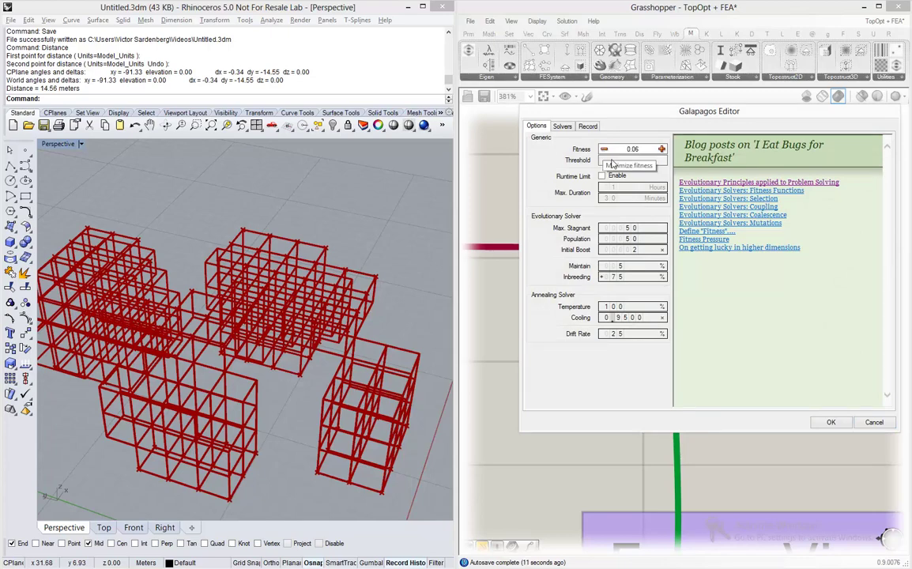
pyautogui.click(829, 422)
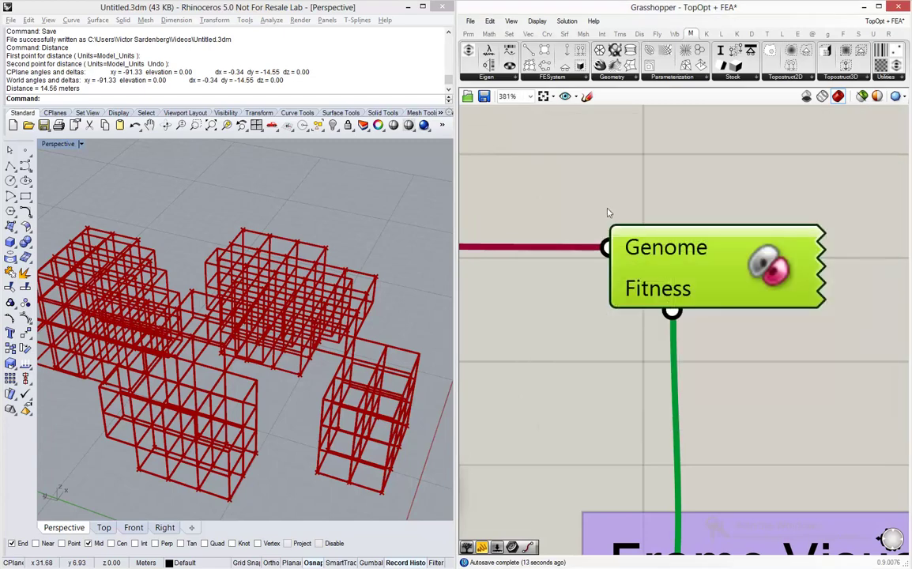
# Save the Grasshopper definition and the Rhino model.
pyautogui.click(597, 179)
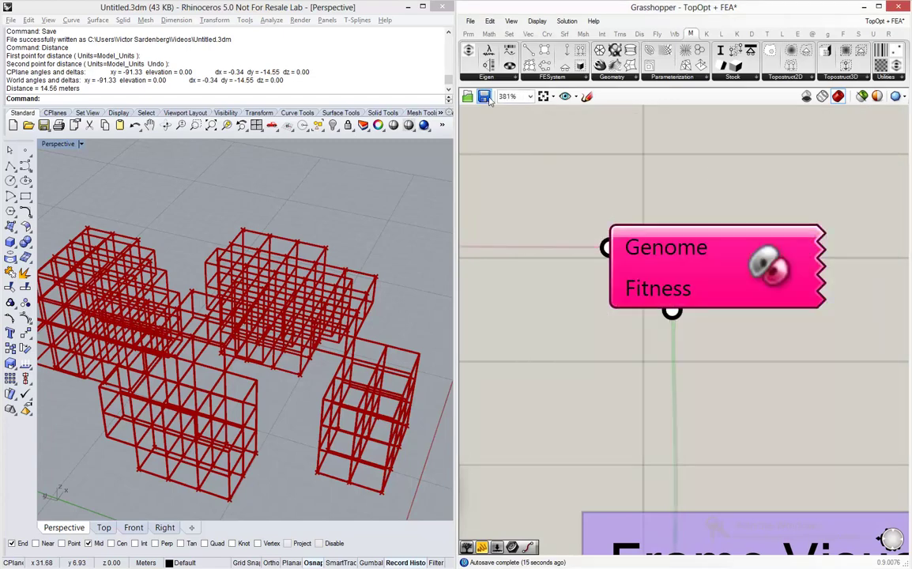
pyautogui.click(484, 96)
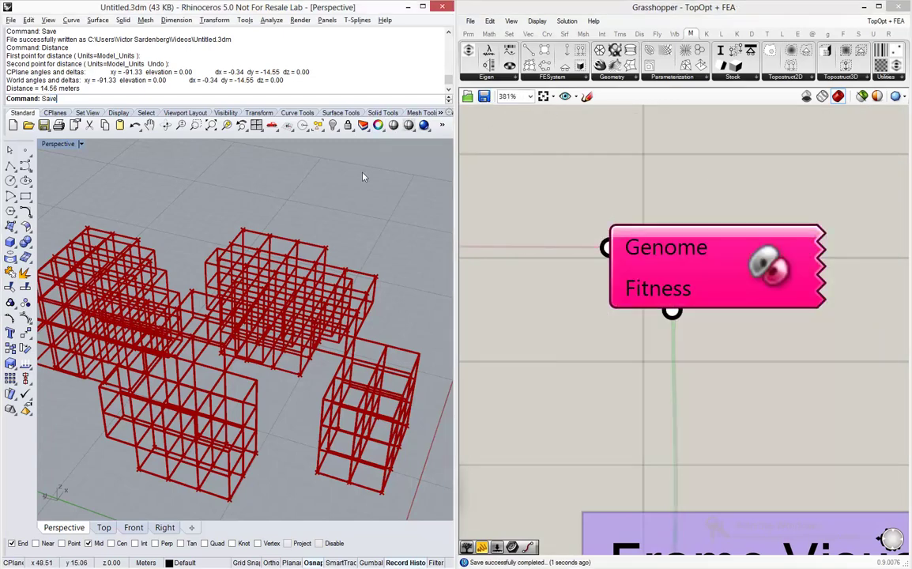
pyautogui.hotkey('ctrl', 's')
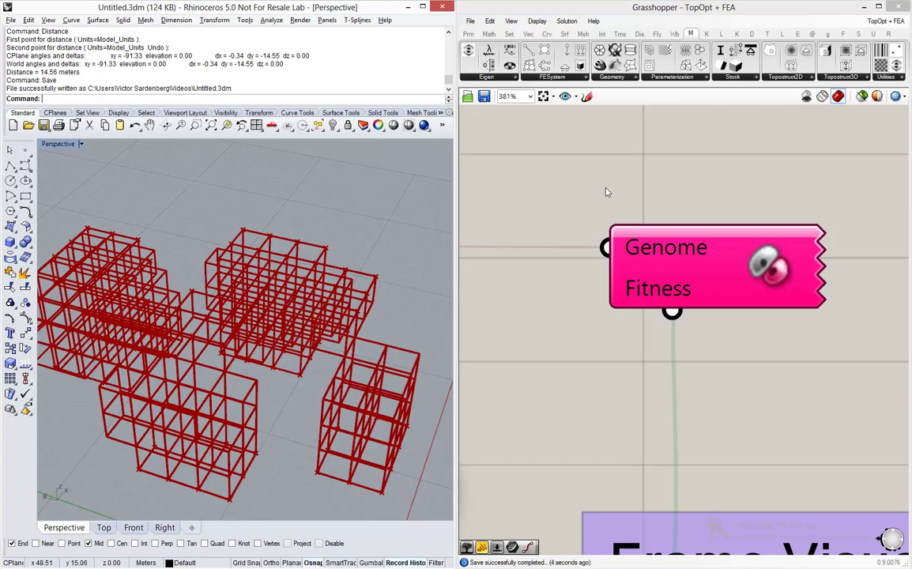
# Run the Galapagos solver with its first viewport-update mode, stop it, and accept the editor.
pyautogui.doubleClick(709, 248)
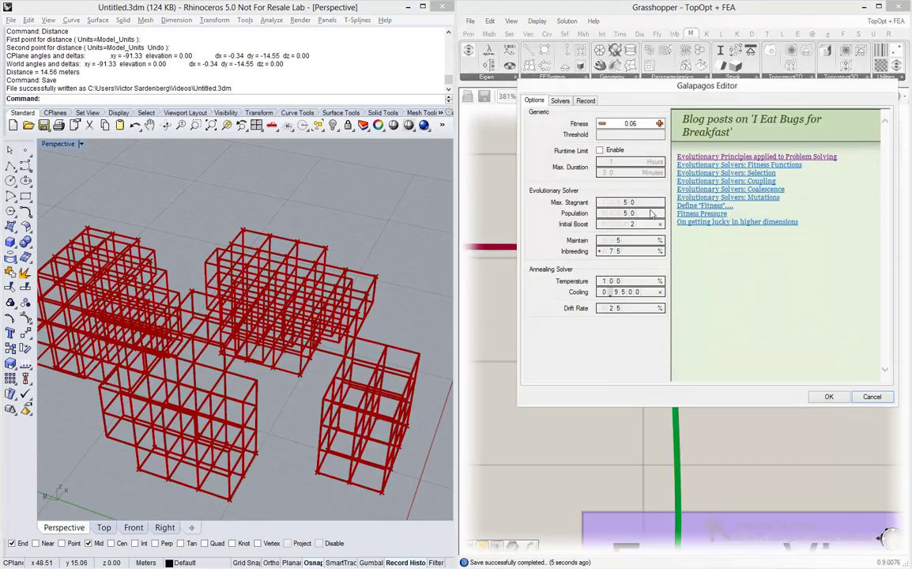
pyautogui.click(559, 101)
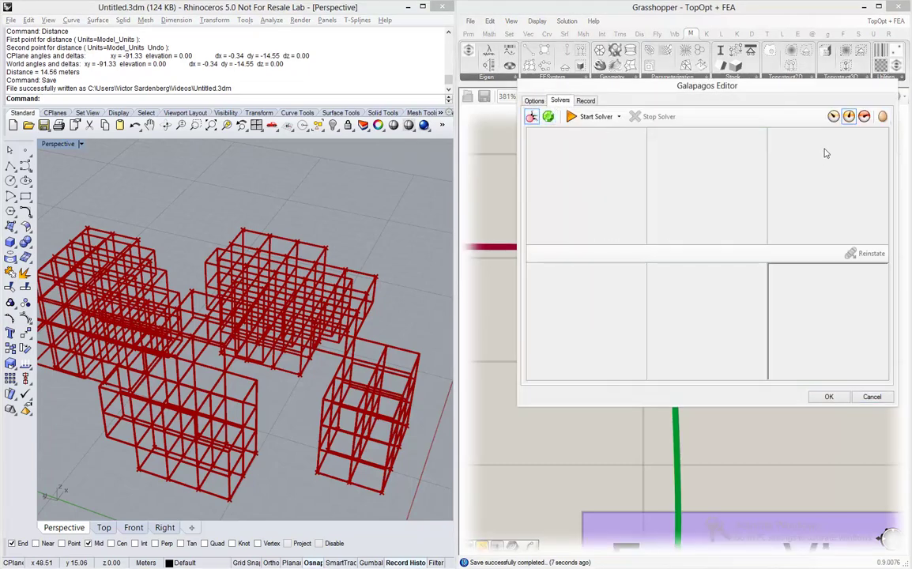
pyautogui.click(834, 116)
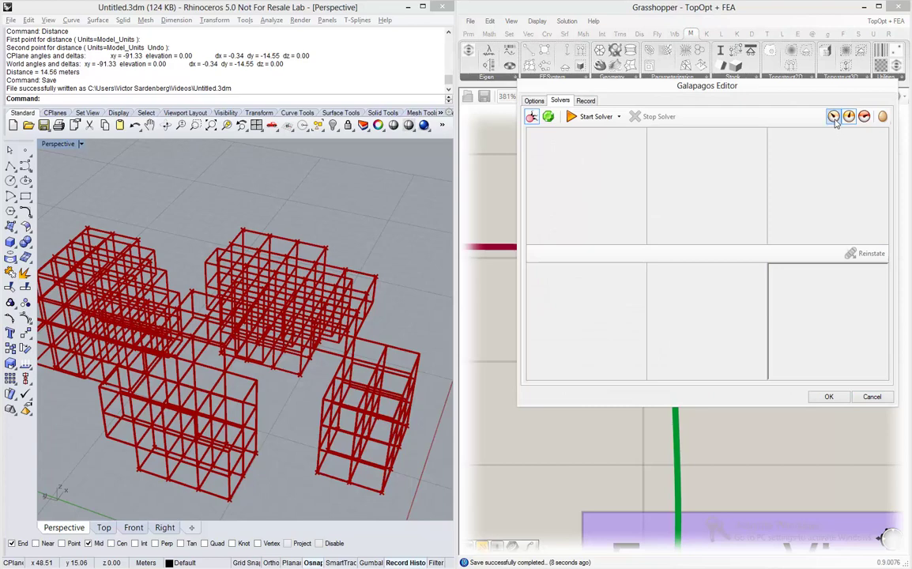
pyautogui.click(587, 117)
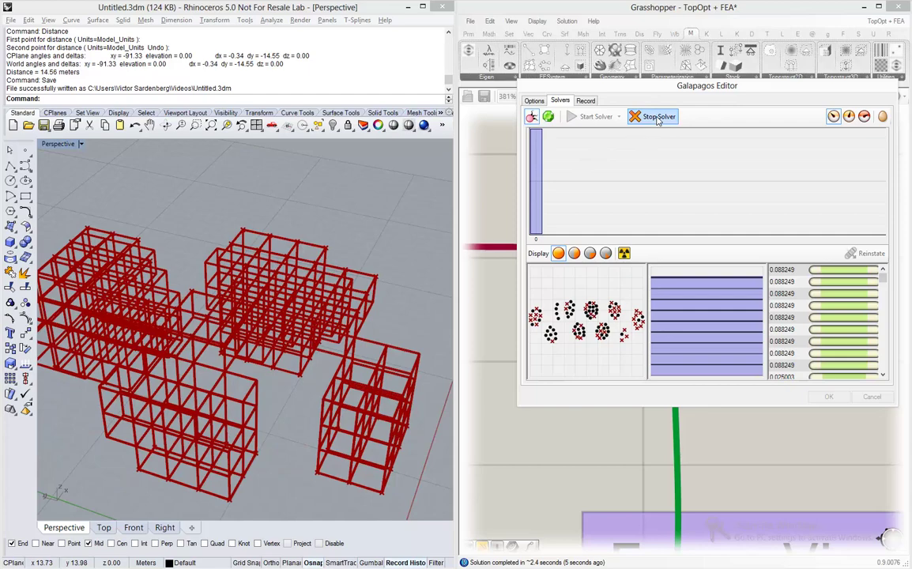
pyautogui.click(656, 118)
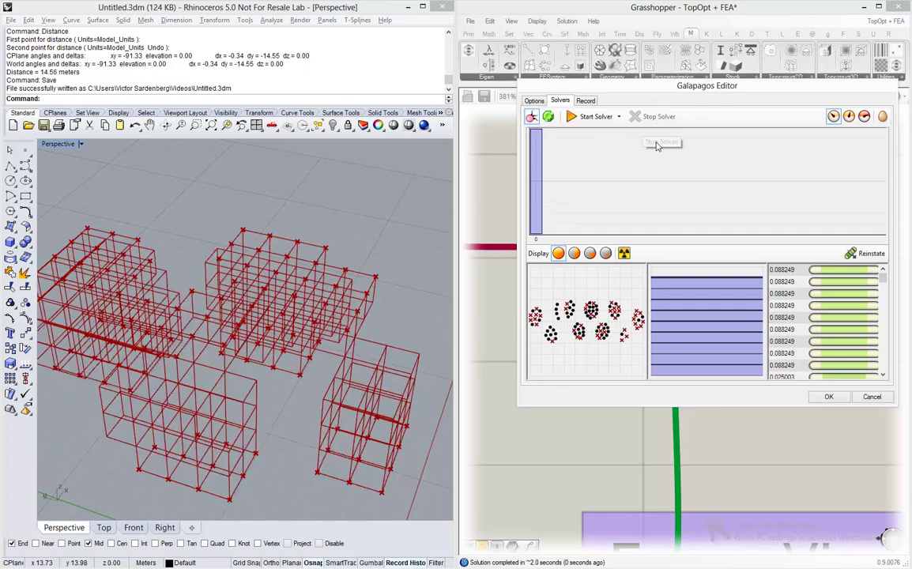
pyautogui.click(829, 397)
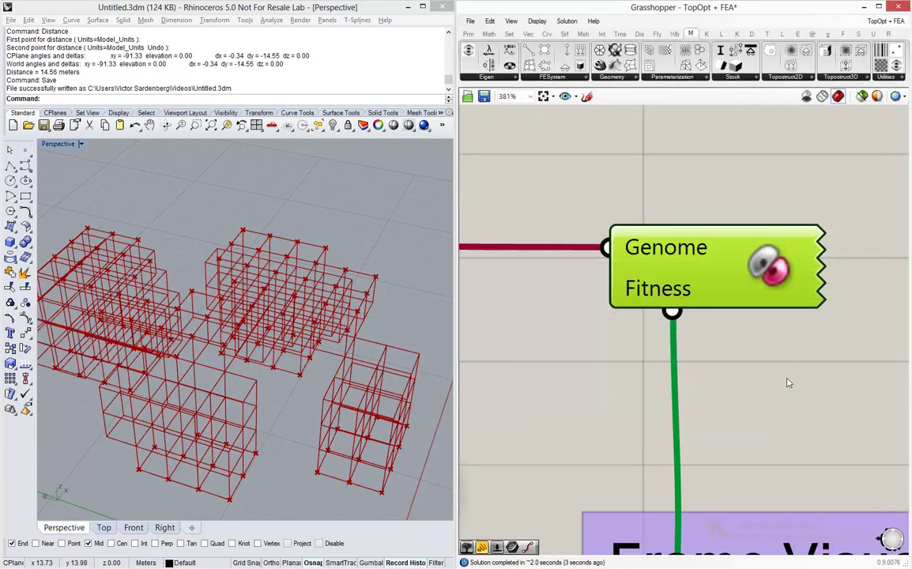
# Set the 3D Iso Mesh's Iso Contour Value slider minimum to 0.35 and lower its maximum.
pyautogui.scroll(-10, 771, 279)
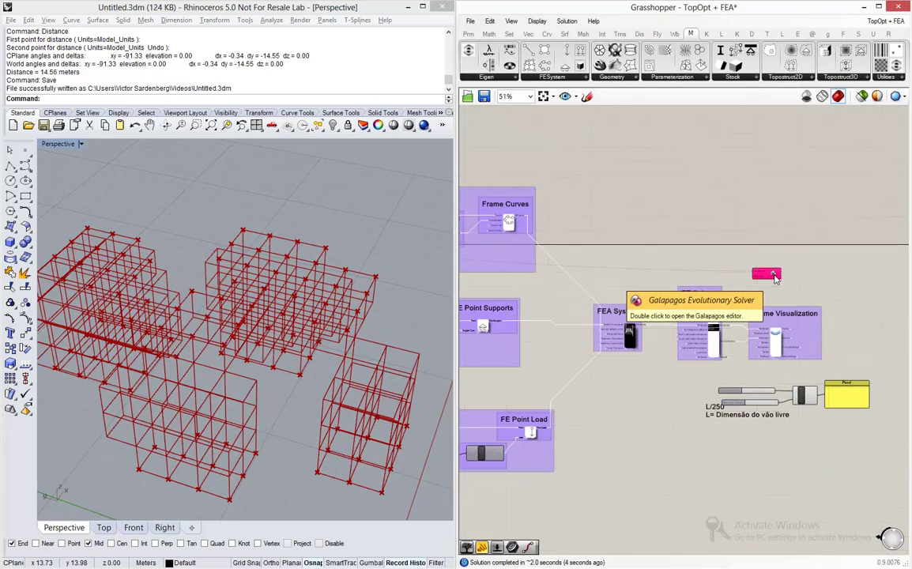
pyautogui.scroll(-6, 774, 277)
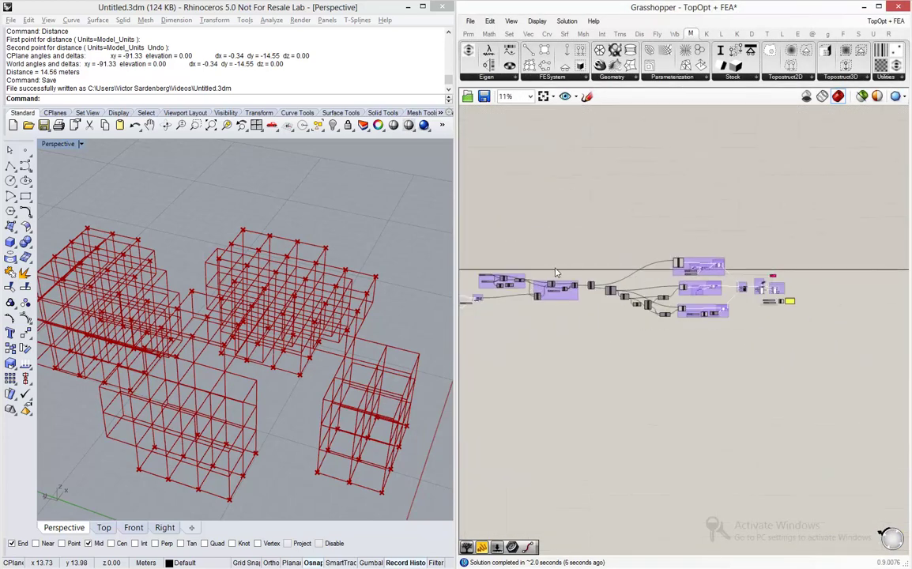
pyautogui.scroll(10, 556, 273)
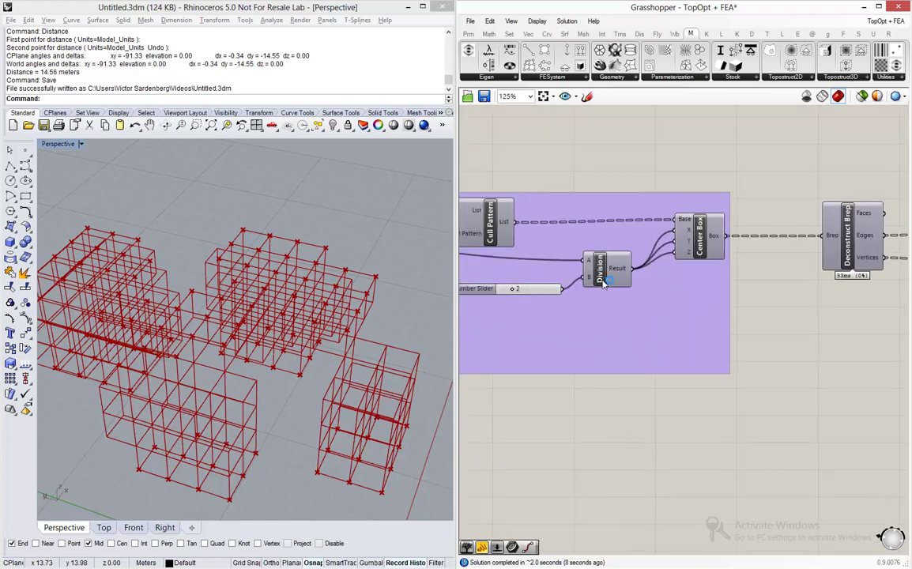
pyautogui.scroll(-9, 688, 277)
pyautogui.scroll(1, 778, 287)
pyautogui.scroll(5, 566, 296)
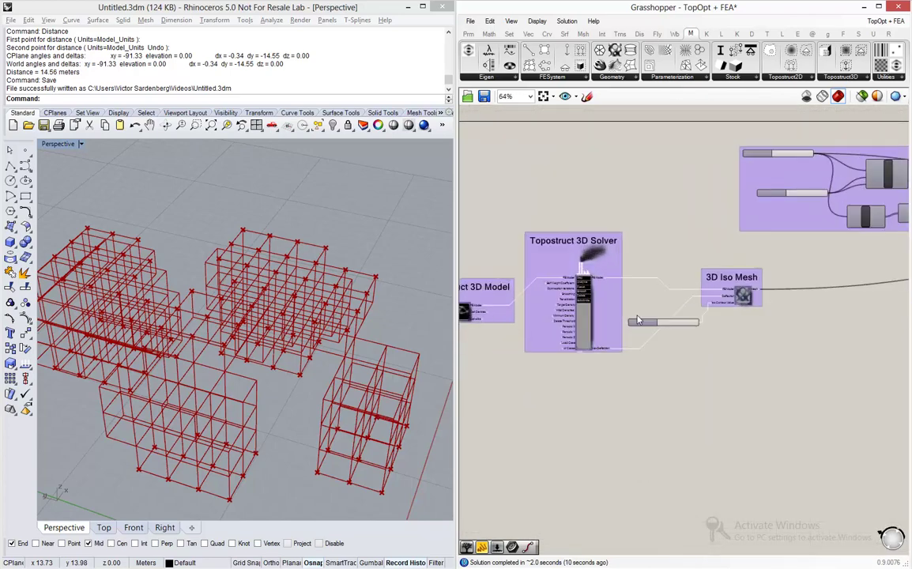
pyautogui.scroll(3, 639, 320)
pyautogui.scroll(2, 774, 249)
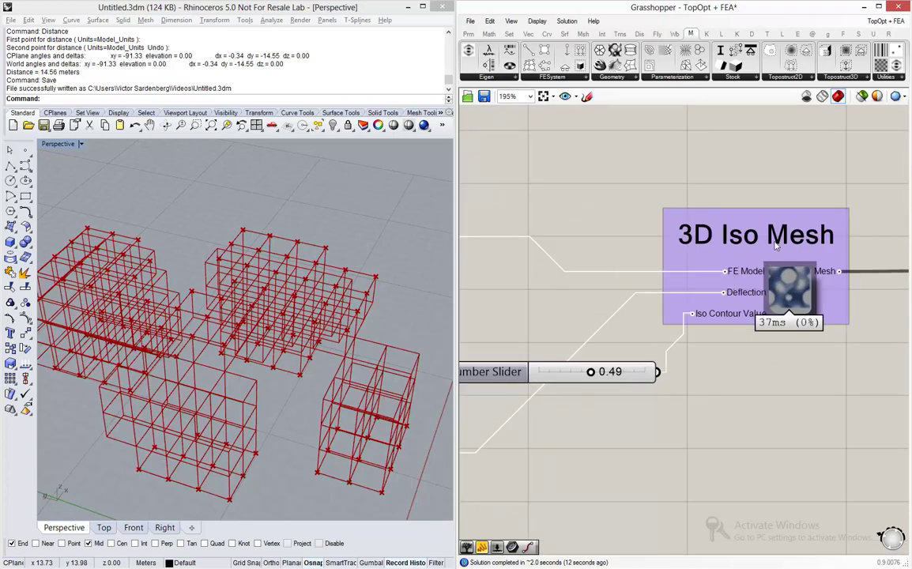
pyautogui.moveTo(609, 322); pyautogui.dragTo(637, 303, button='right')
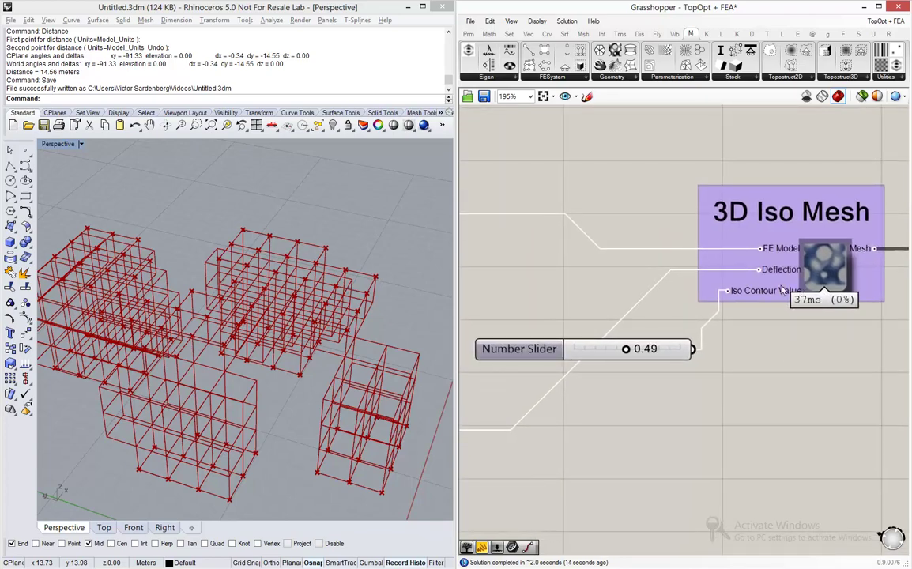
pyautogui.rightClick(595, 355)
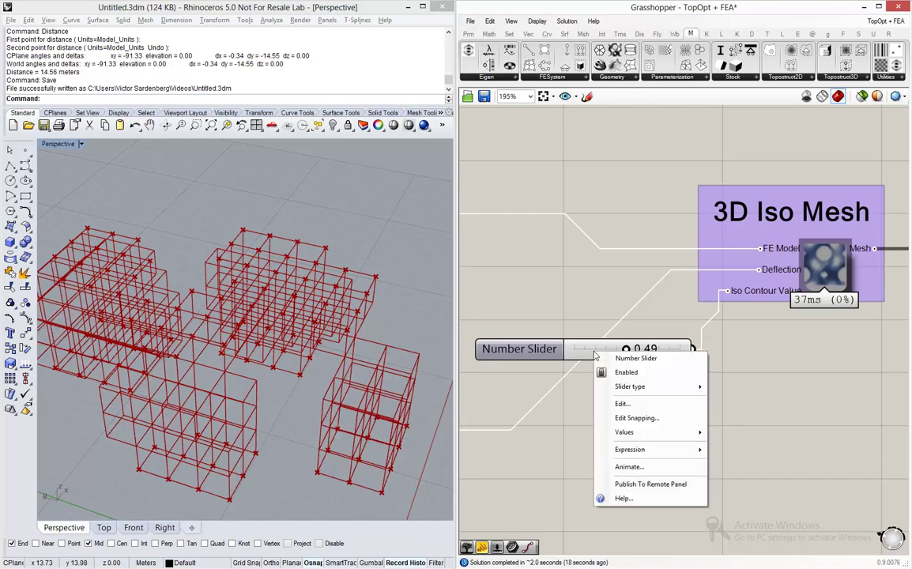
pyautogui.click(628, 406)
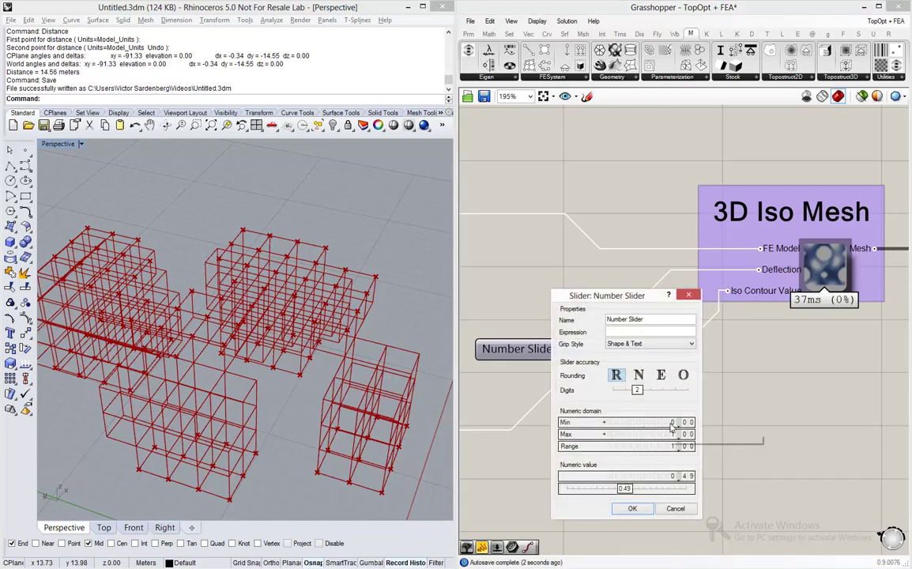
pyautogui.doubleClick(670, 424)
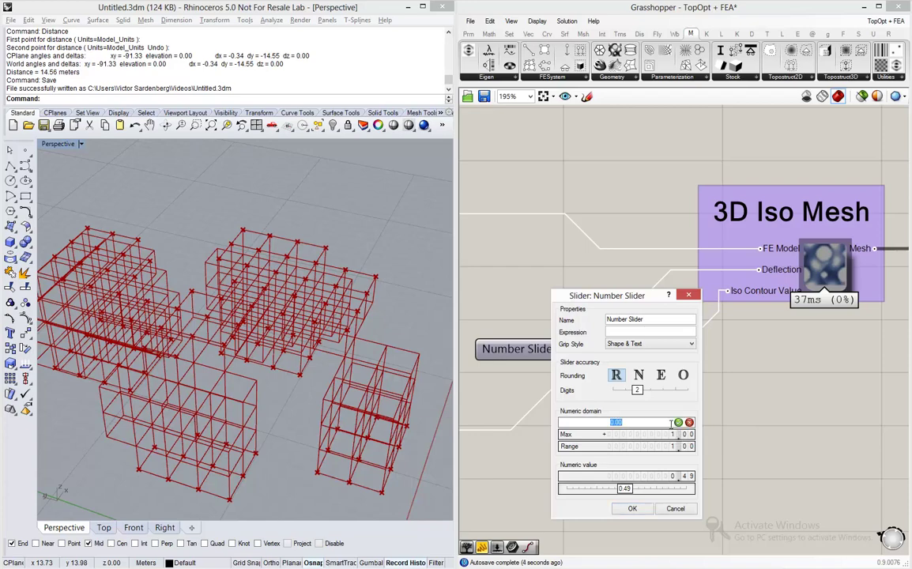
pyautogui.write('0')
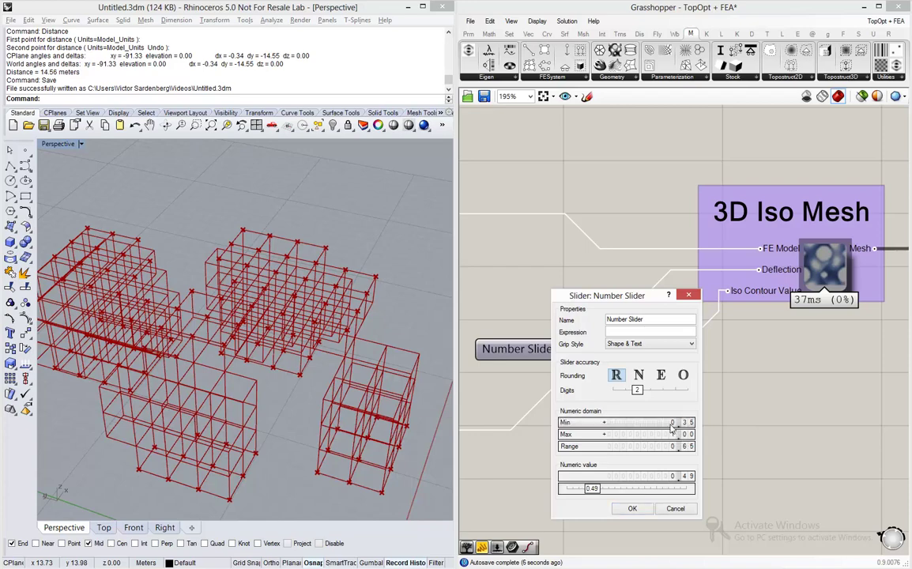
pyautogui.doubleClick(667, 434)
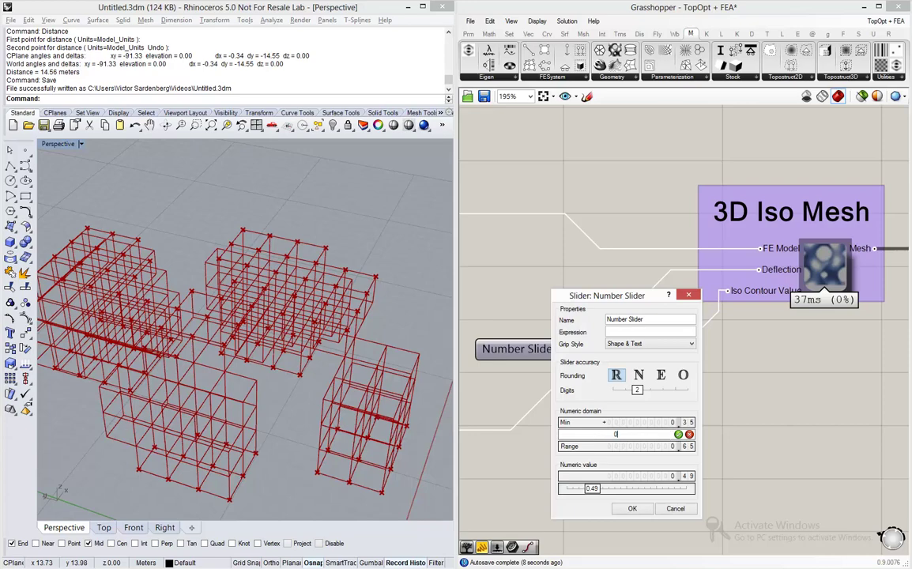
pyautogui.press('Return')
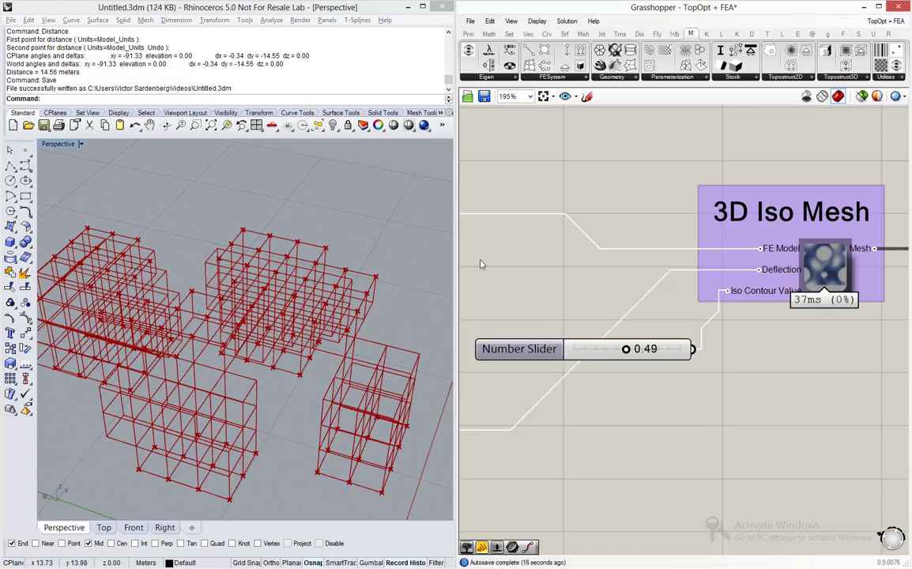
# Move the Galapagos component beside the Iso Contour Value slider and connect its Genome to that slider as an additional gene.
pyautogui.scroll(-5, 473, 286)
pyautogui.scroll(-6, 473, 286)
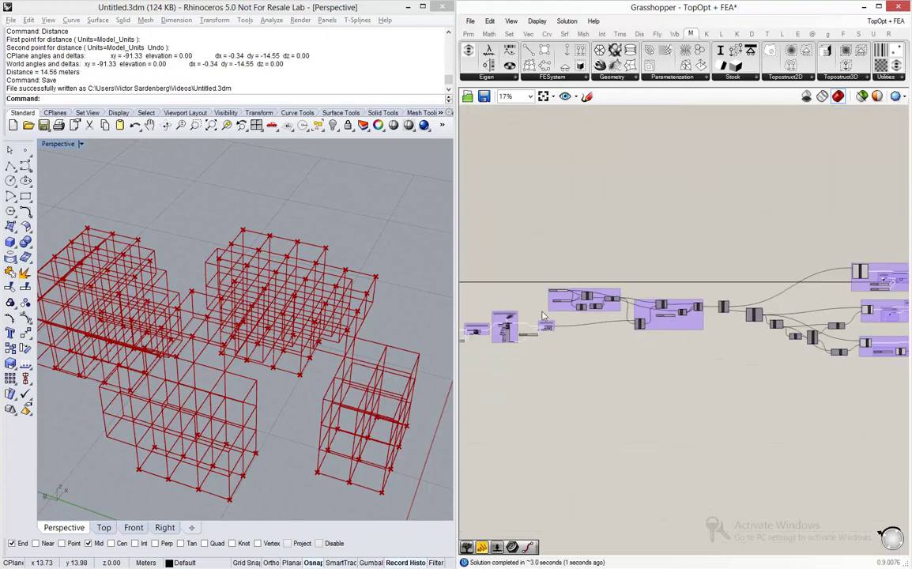
pyautogui.scroll(7, 747, 297)
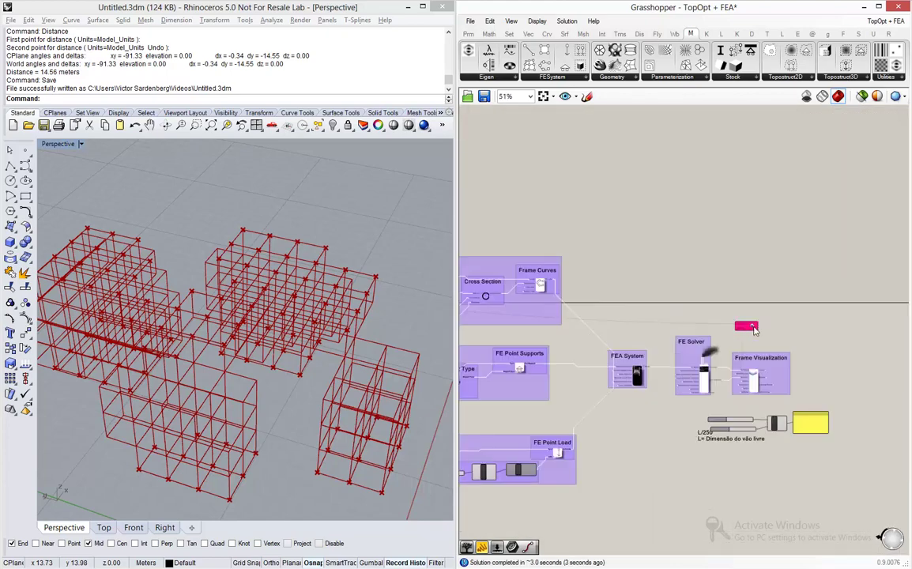
pyautogui.scroll(-7, 672, 316)
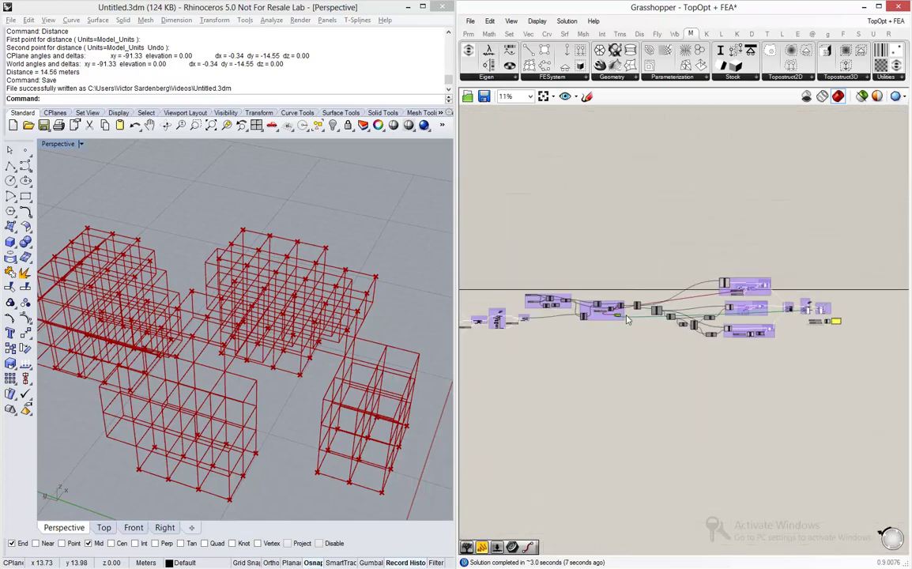
pyautogui.scroll(2, 673, 317)
pyautogui.scroll(-1, 672, 317)
pyautogui.moveTo(672, 317); pyautogui.dragTo(548, 332)
pyautogui.scroll(4, 545, 325)
pyautogui.scroll(1, 514, 327)
pyautogui.scroll(-2, 783, 327)
pyautogui.scroll(5, 545, 327)
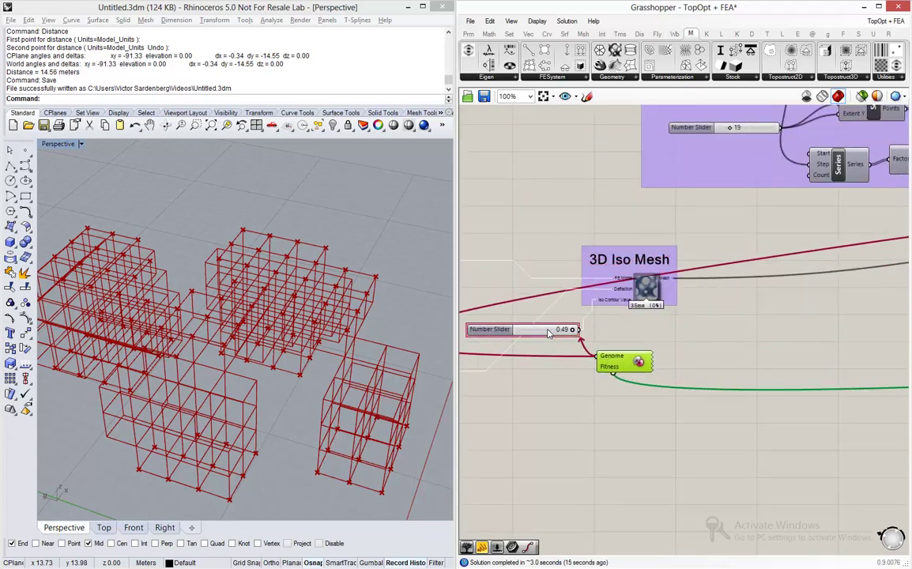
# Move the Galapagos component back above the FE Solver and Frame Visualization groups.
pyautogui.moveTo(625, 361); pyautogui.dragTo(752, 277)
pyautogui.scroll(-8, 575, 305)
pyautogui.scroll(-2, 573, 302)
pyautogui.scroll(5, 751, 292)
pyautogui.scroll(5, 753, 277)
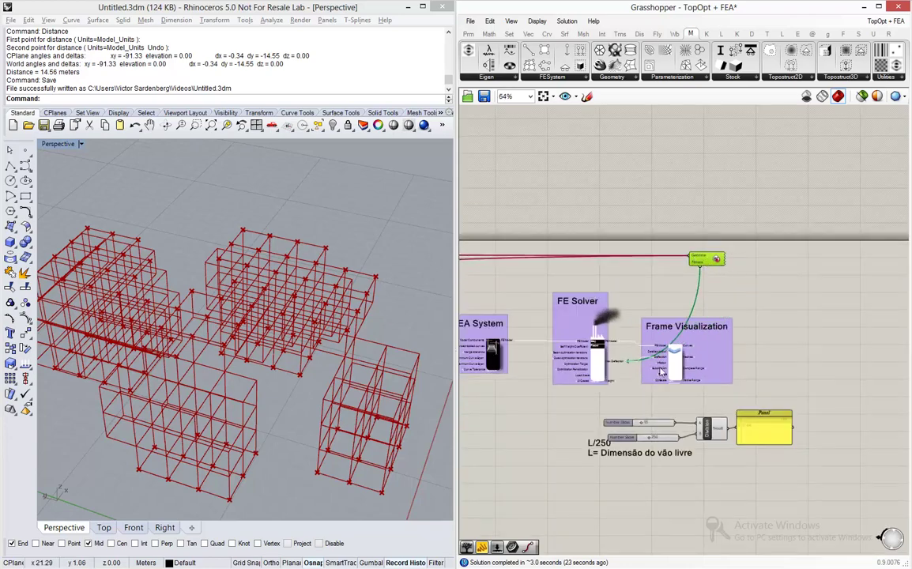
# Start the Galapagos solver again with both sliders connected as genomes.
pyautogui.click(706, 258)
pyautogui.scroll(2, 706, 259)
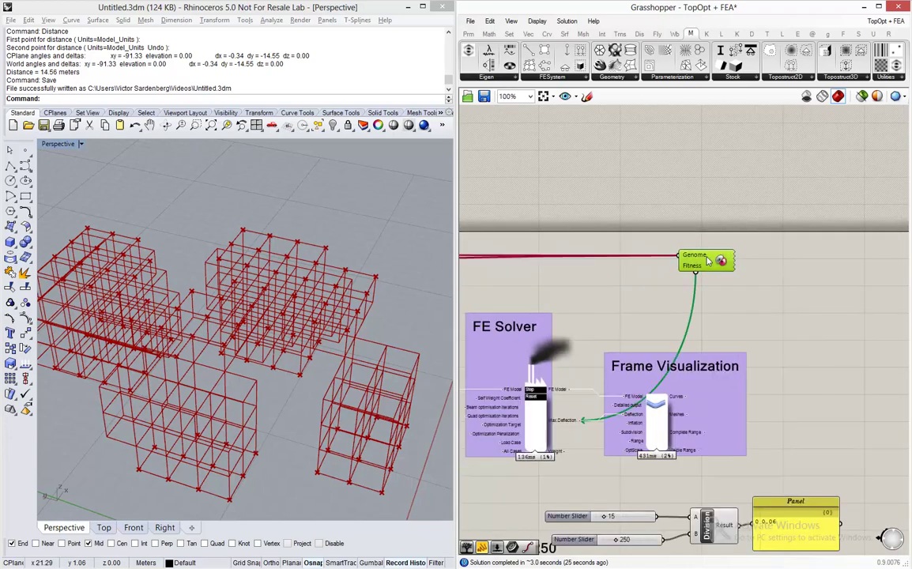
pyautogui.doubleClick(709, 260)
pyautogui.click(506, 107)
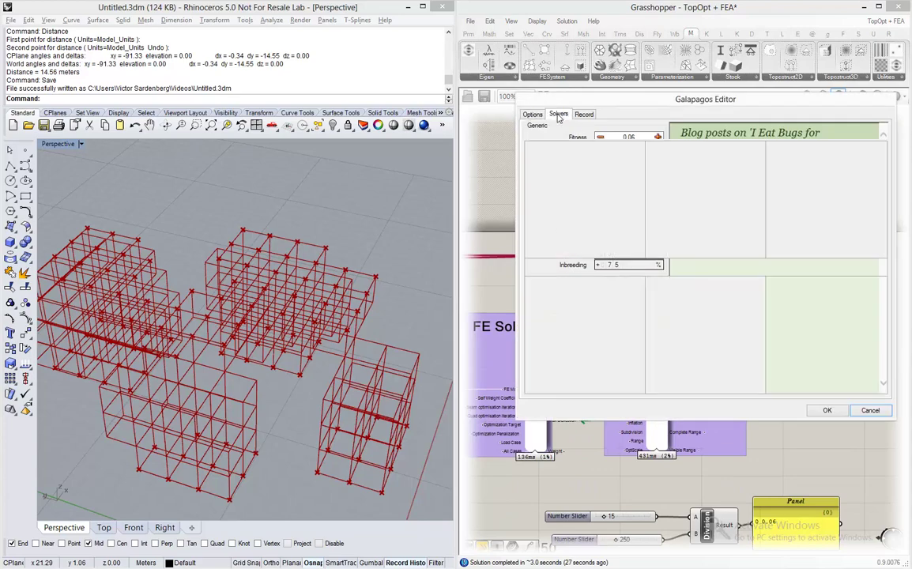
pyautogui.click(585, 131)
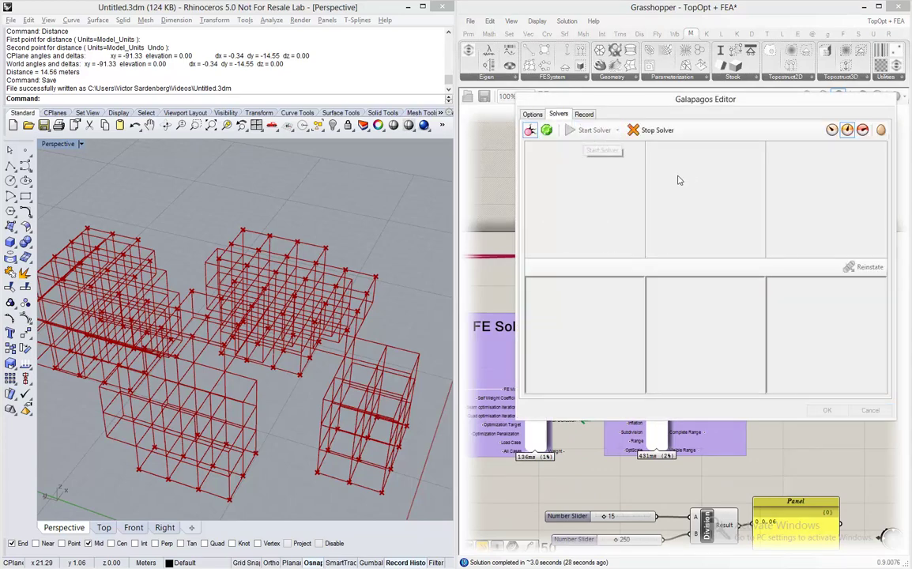